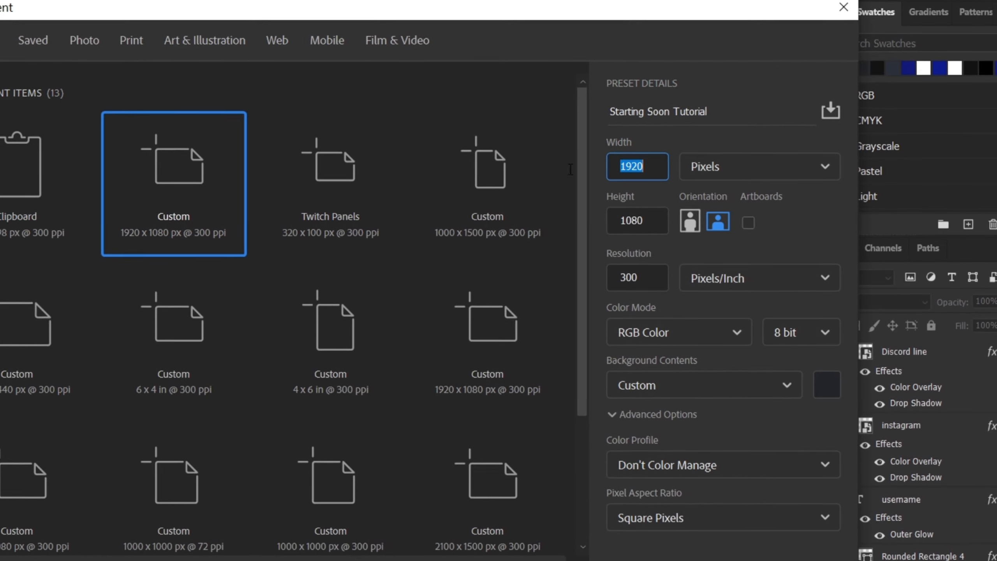
Create a new landscape document named Starting Soon Tutorial at 1920 x 1080 px and 300 pixels/inch in RGB Color
click(651, 197)
click(658, 276)
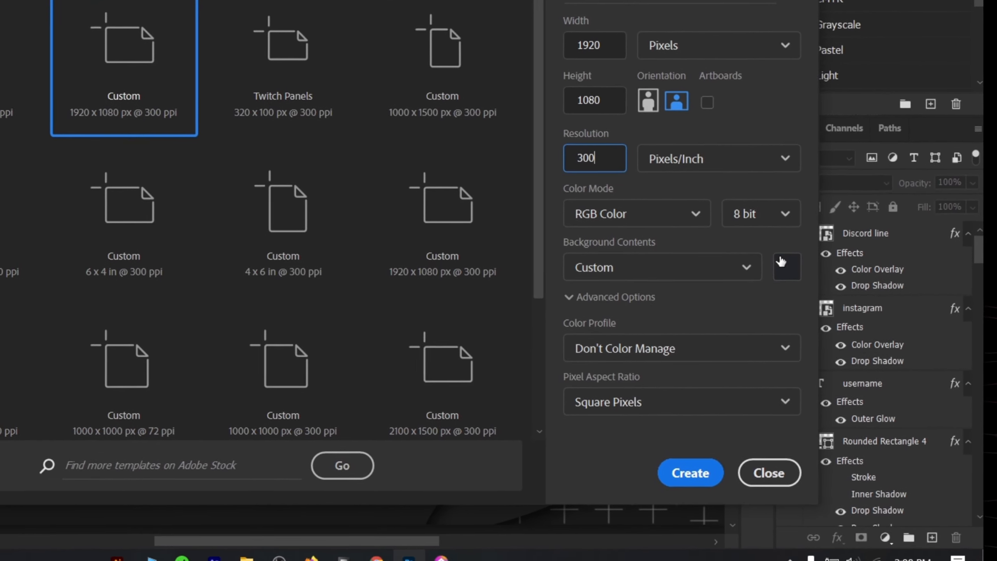
click(690, 458)
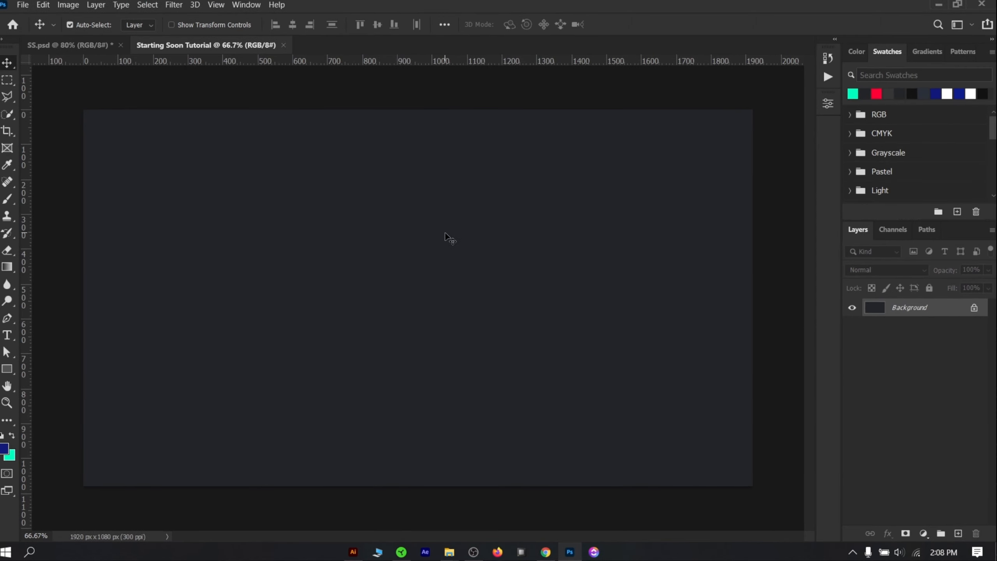
Look up the hex code of the background layer's Color Overlay in SS.psd, and return to the Starting Soon Tutorial document
click(46, 48)
scroll(396, 346, up, 3)
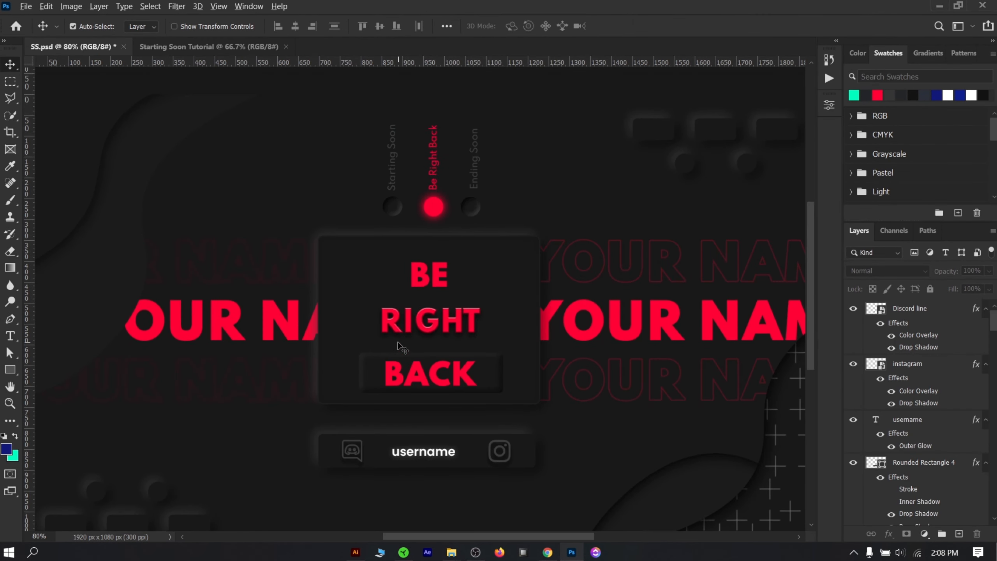
click(241, 143)
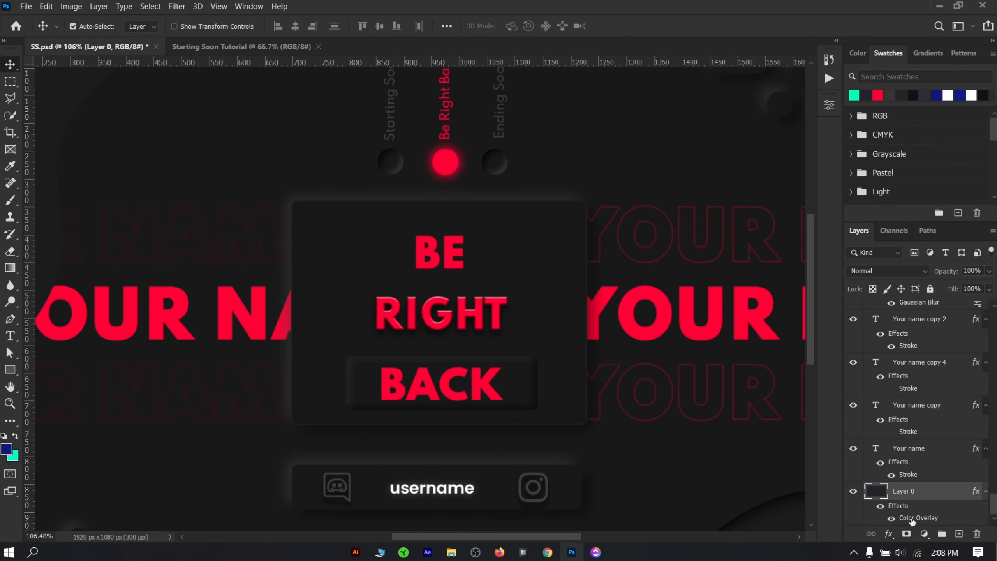
double_click(910, 519)
click(652, 157)
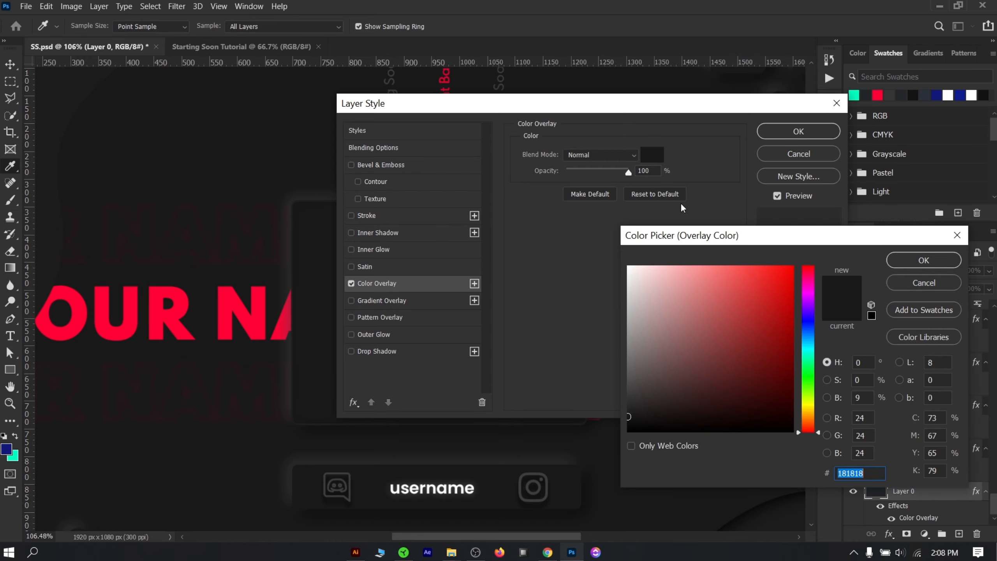
click(873, 475)
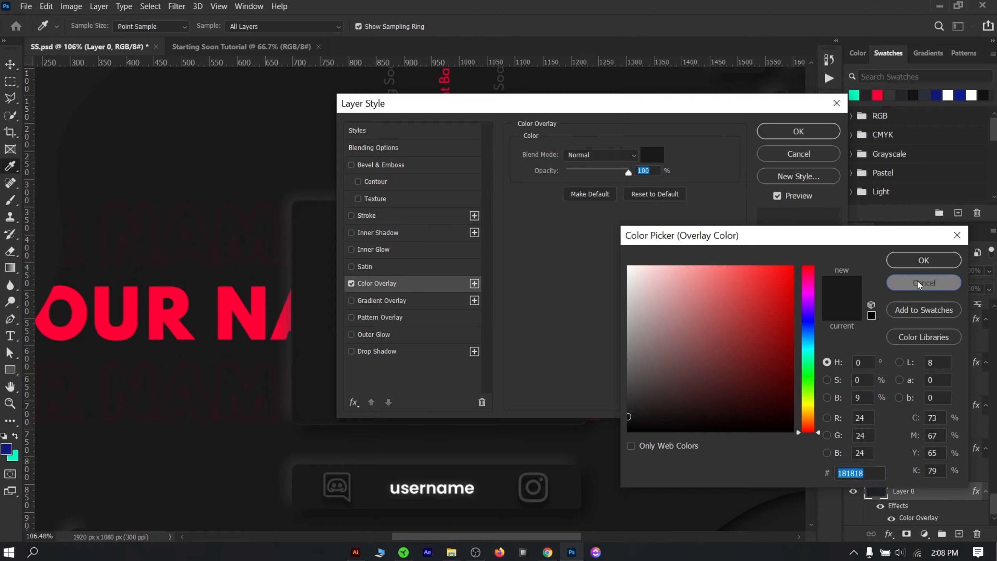
click(924, 260)
click(769, 131)
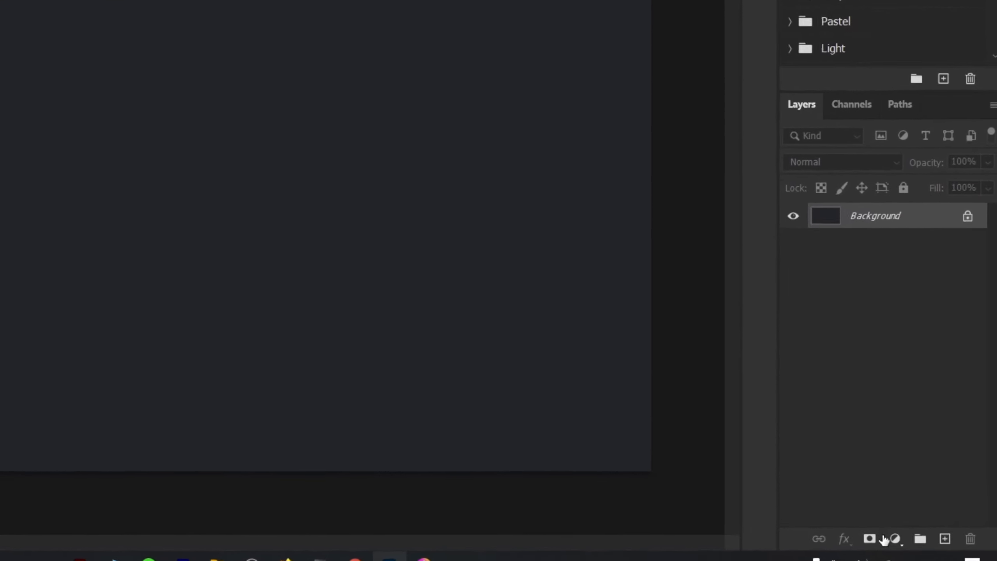
Add a Solid Color fill layer with hex colour 181818 above the background
click(887, 541)
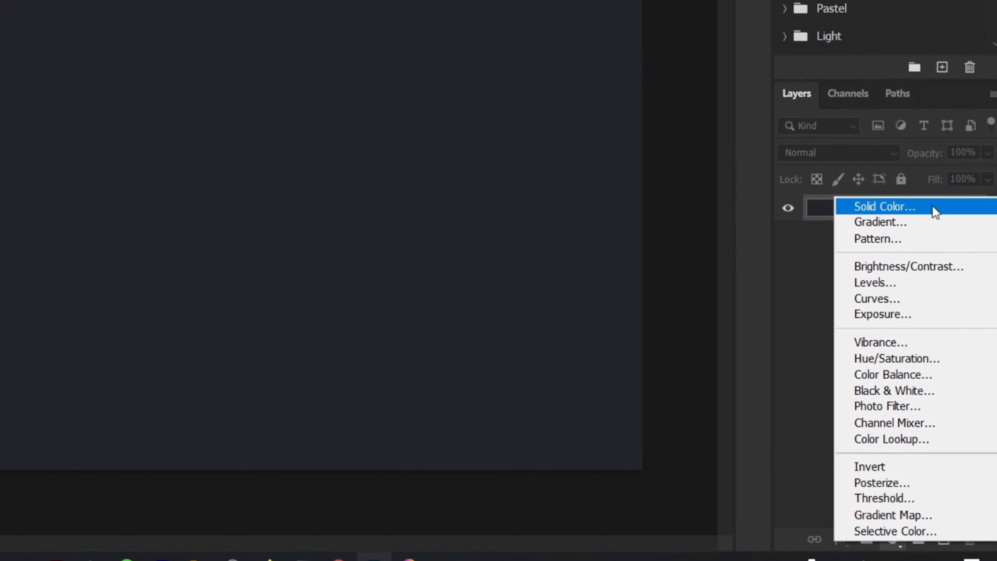
click(933, 210)
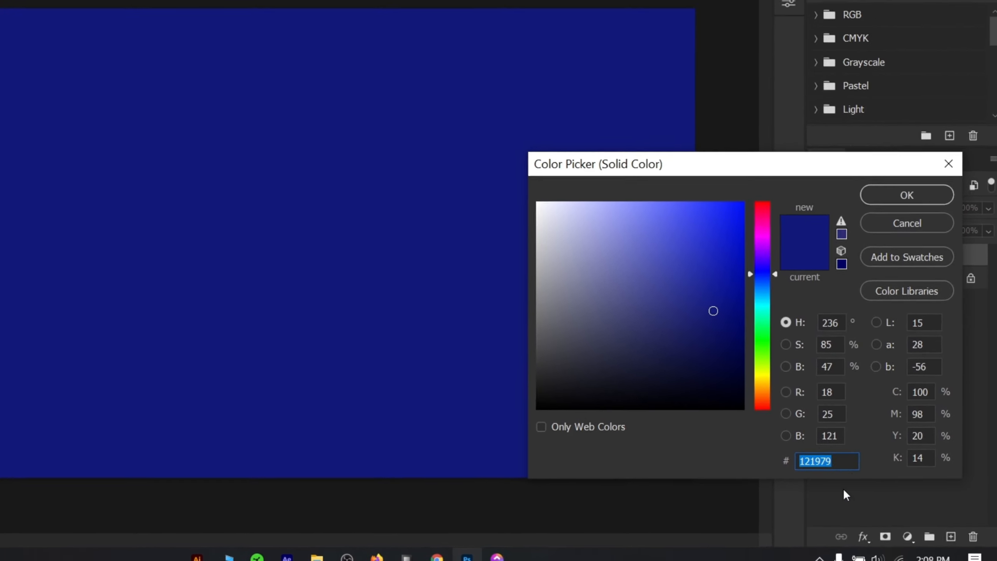
text(181818)
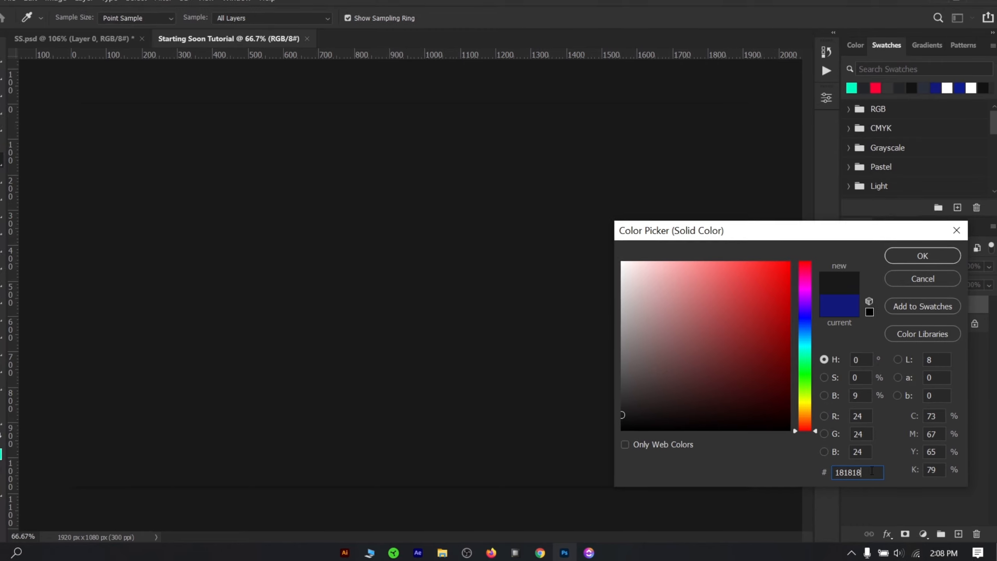
click(923, 260)
Unlock and delete the original background layer, and lock the solid colour fill layer
click(969, 329)
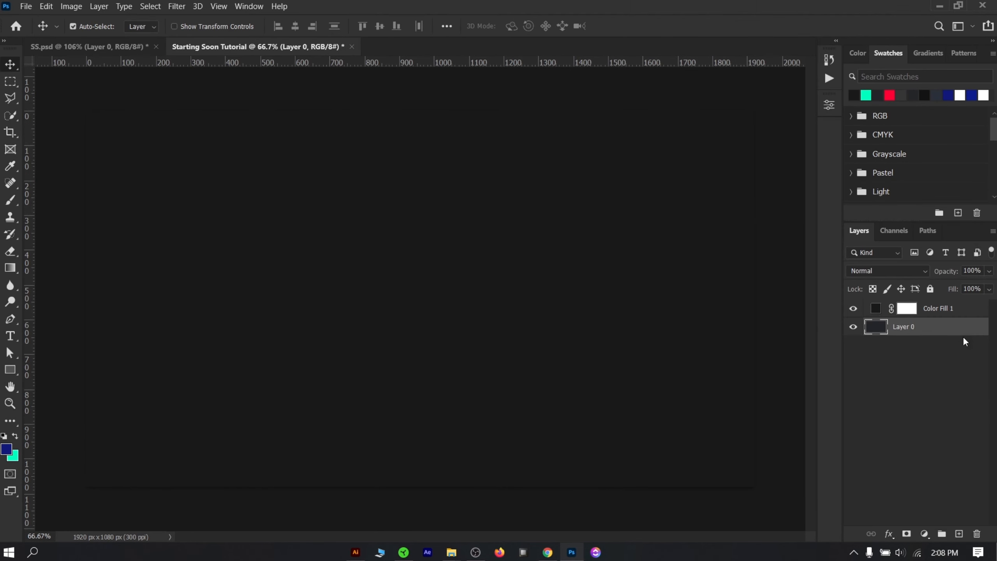
key(Delete)
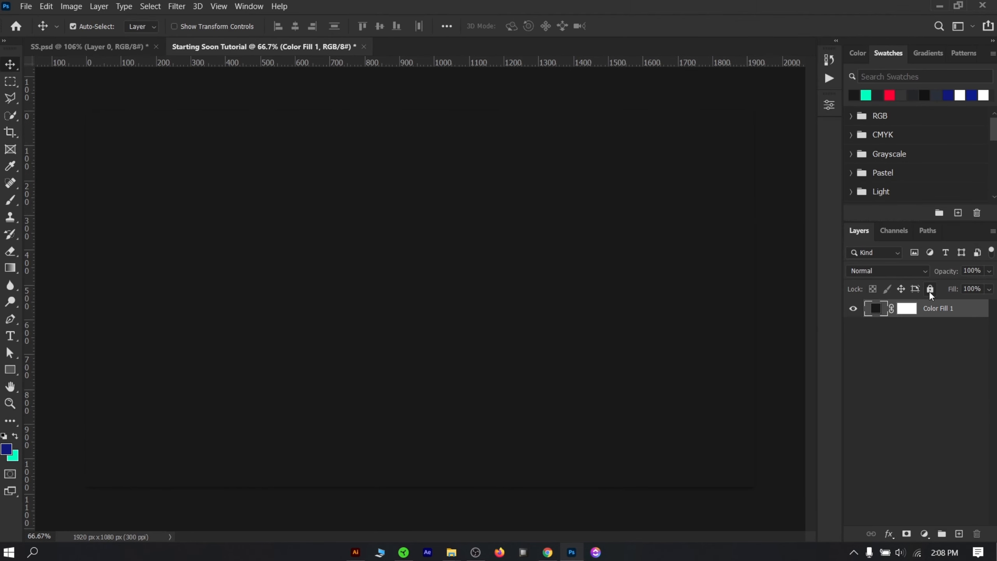
click(930, 289)
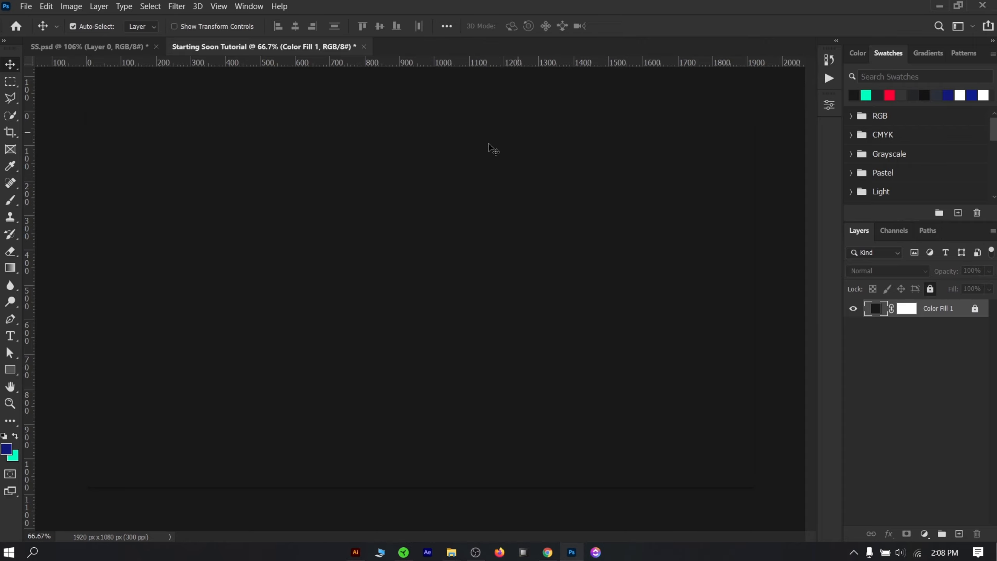
Review the whole Be Right Back design in SS.psd as reference, and return to the Starting Soon Tutorial document
click(99, 46)
key(ctrl+0)
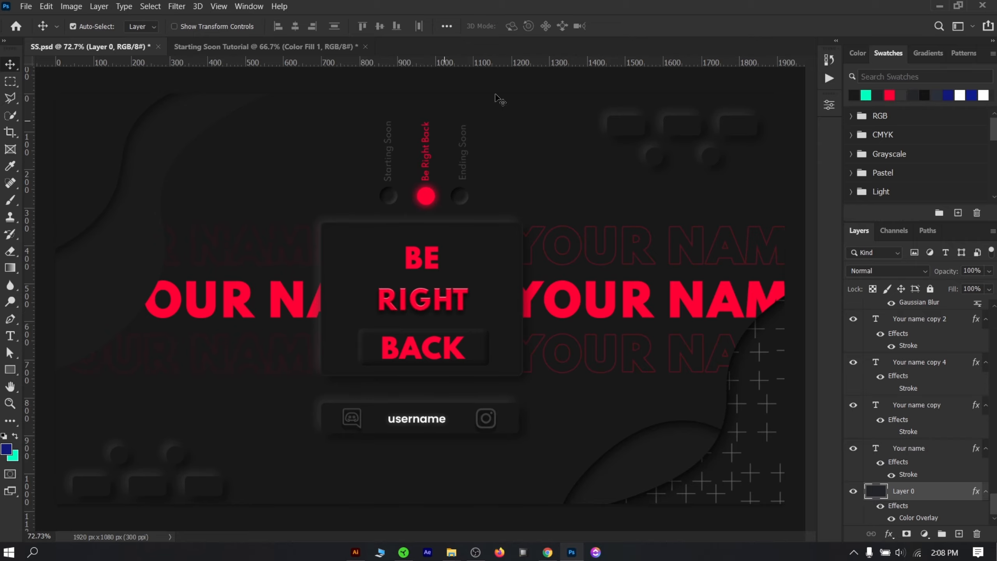
click(256, 54)
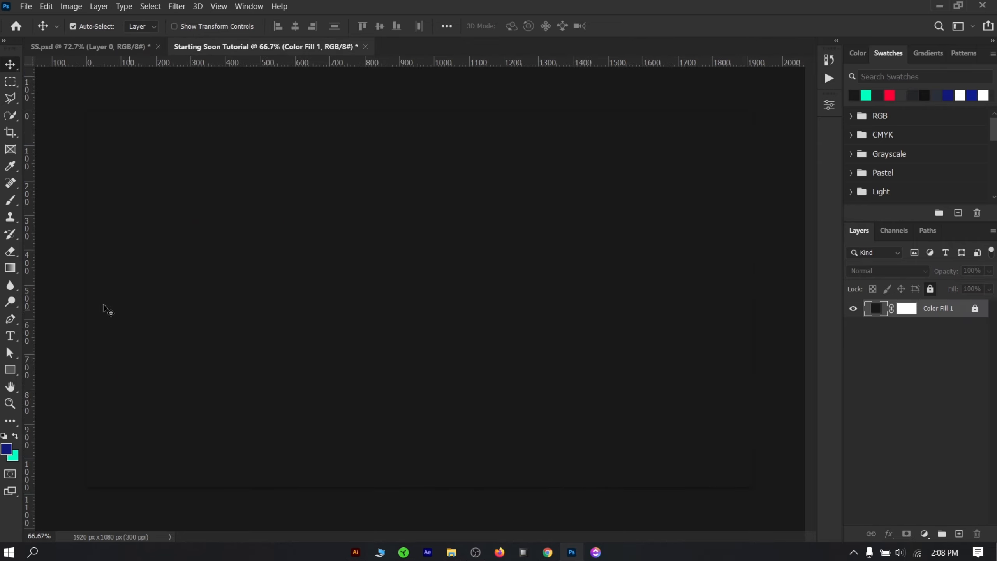
Place one vertical and one horizontal guide crossing at the centre of the canvas
drag(33, 283, 420, 308)
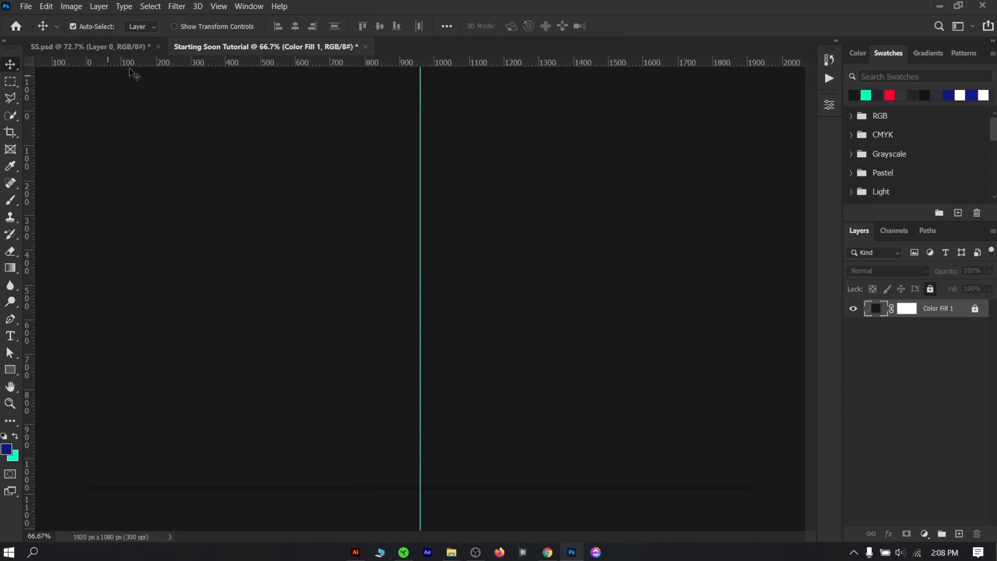
key(ctrl+r)
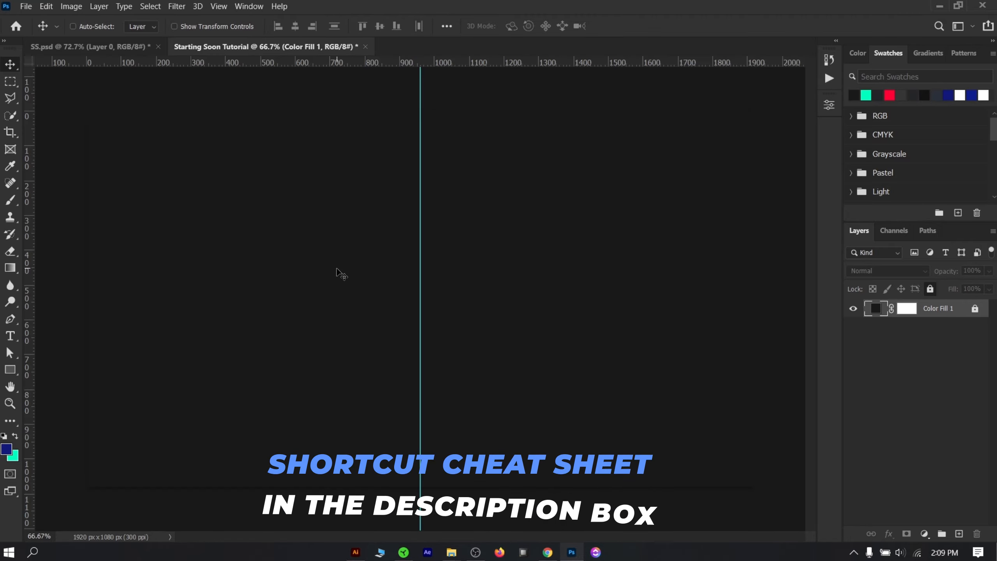
key(ctrl+r)
mouse_move(419, 292)
mouse_down()
mouse_move(477, 292)
mouse_move(420, 293)
mouse_up()
drag(470, 63, 513, 295)
click(431, 329)
scroll(433, 330, up, 2)
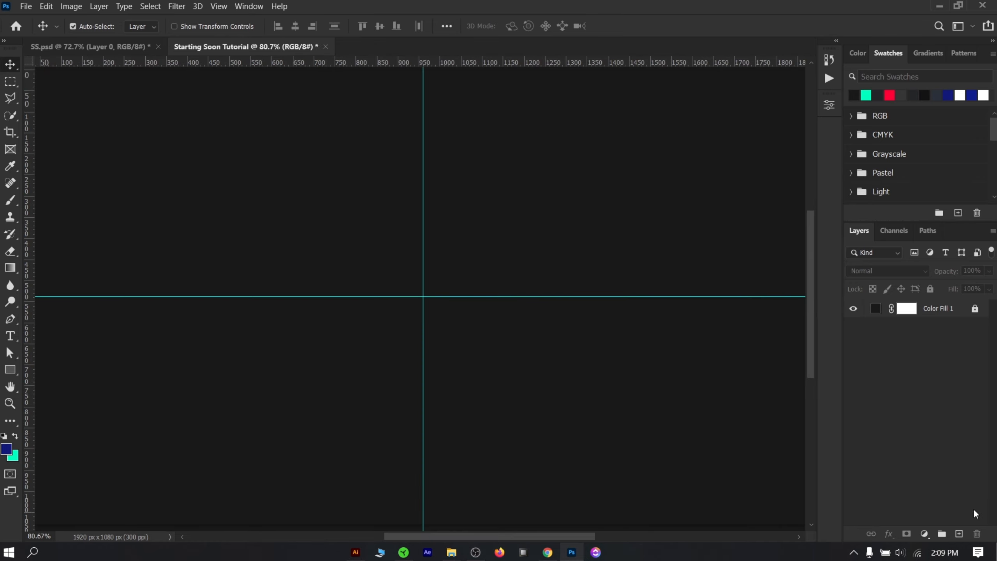
Set the Rectangle tool's fill to 181818 by sampling the canvas background colour
click(10, 371)
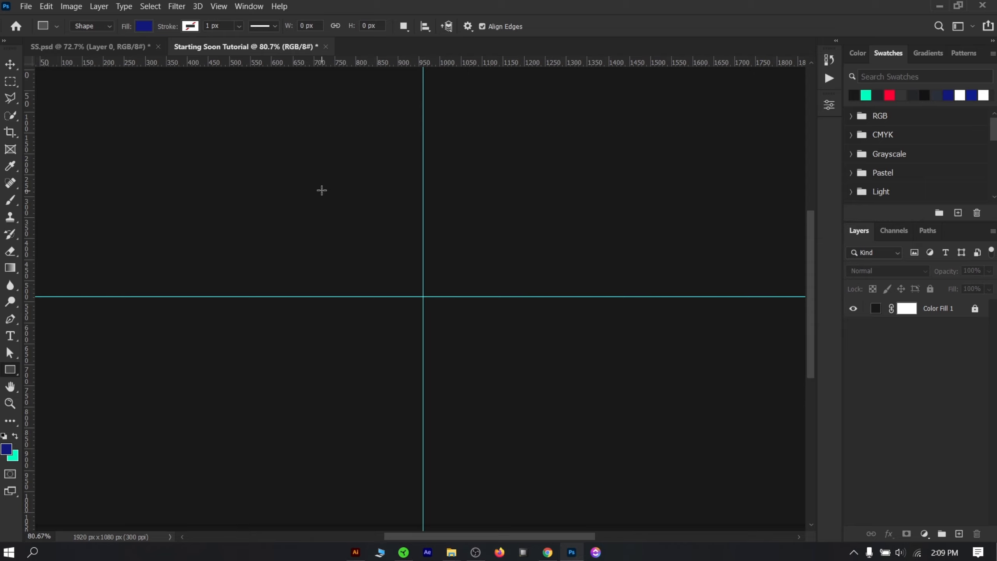
click(143, 27)
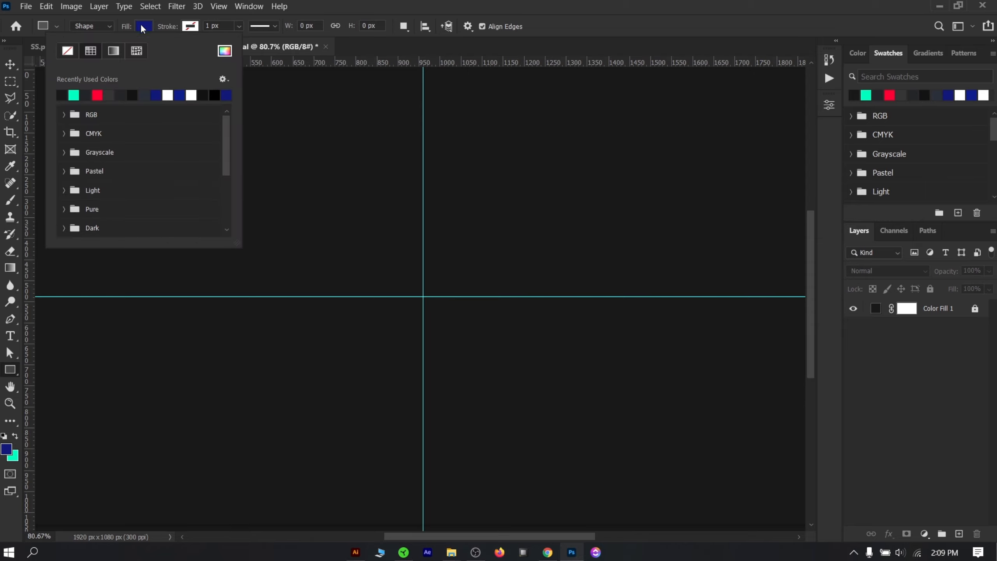
click(225, 51)
click(363, 138)
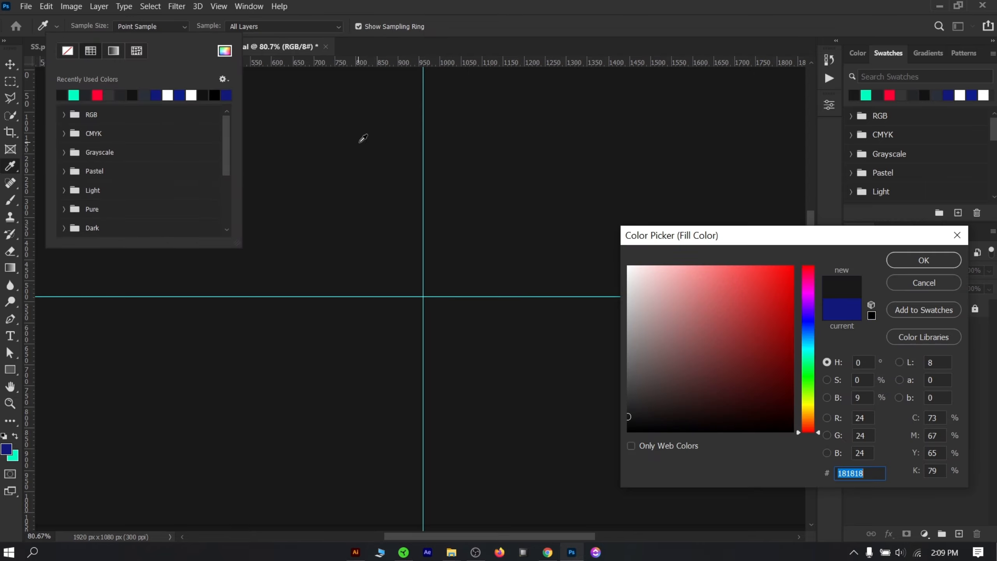
click(932, 266)
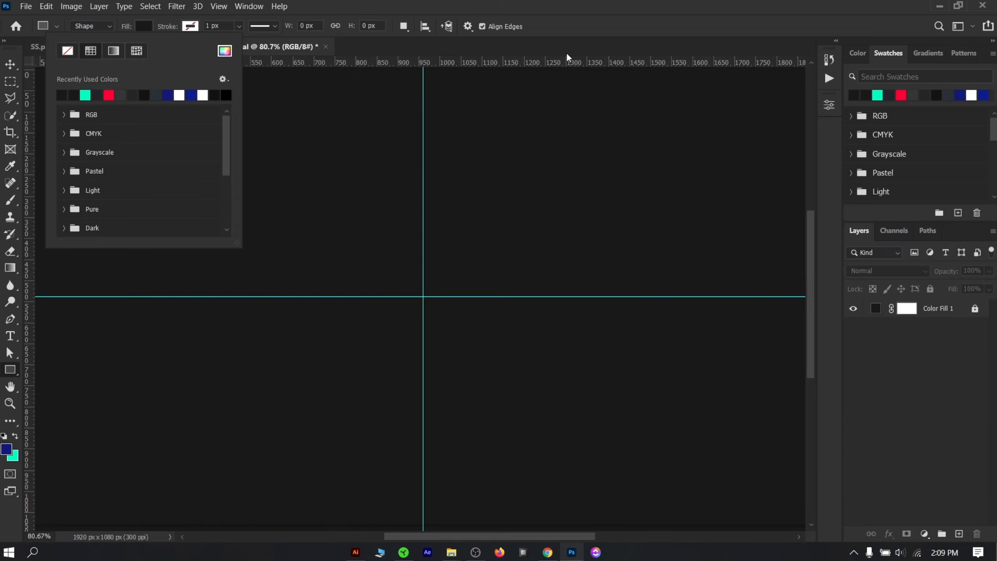
click(592, 46)
Draw a rectangle about 595 x 501 px around the guide intersection and move it to about X 650 px, Y 253 px
drag(302, 176, 553, 386)
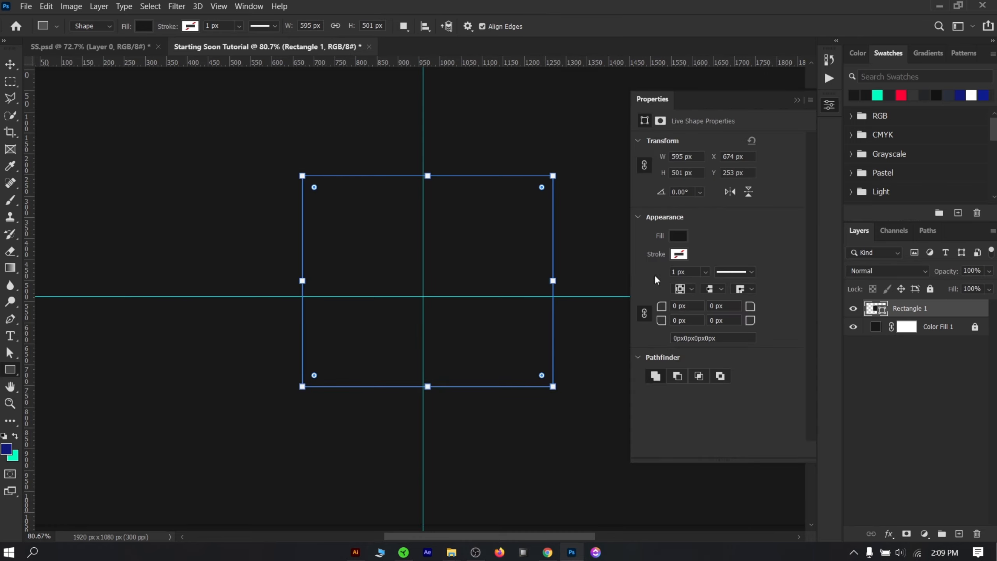
key(v)
drag(455, 348, 462, 346)
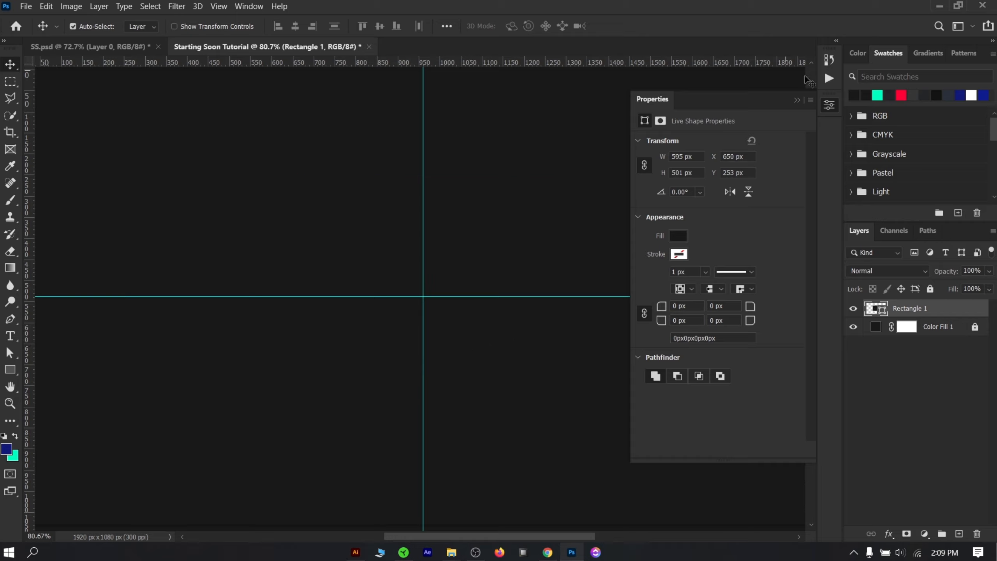
click(796, 100)
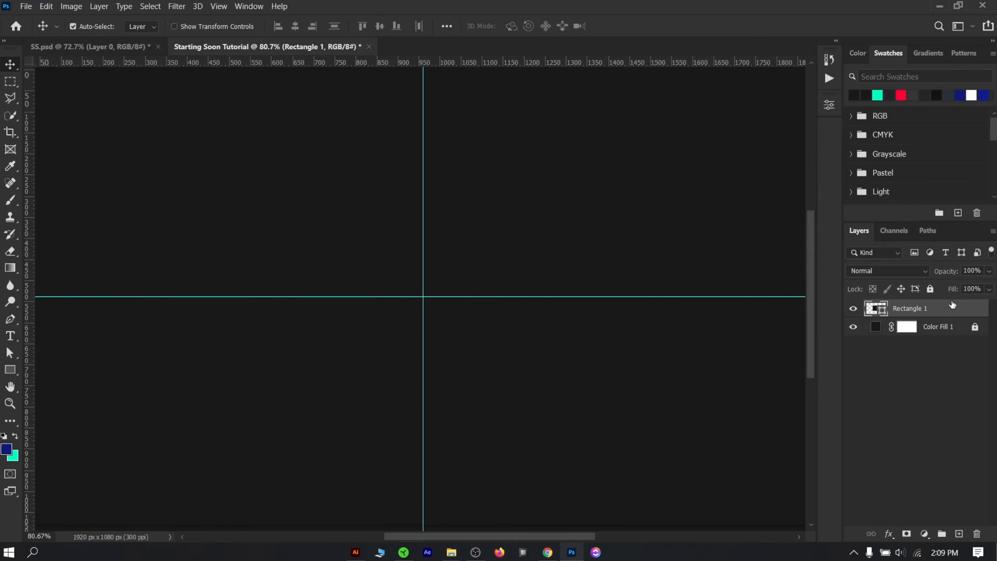
Give the rectangle two 54% drop shadows, 21 px in size: white at -50° and 20 px distance, black at 152° and 26 px distance
double_click(952, 306)
drag(449, 108, 608, 46)
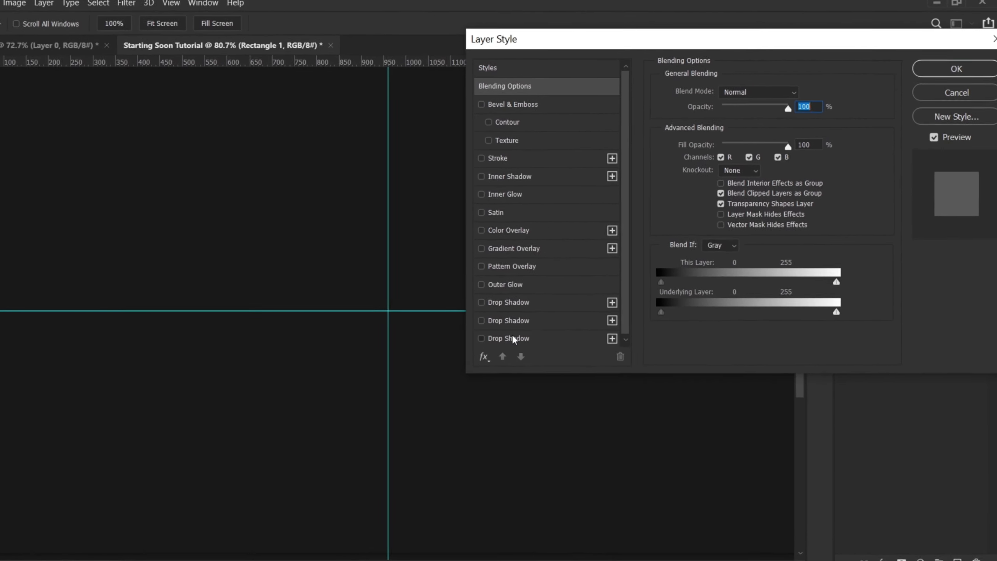
click(534, 323)
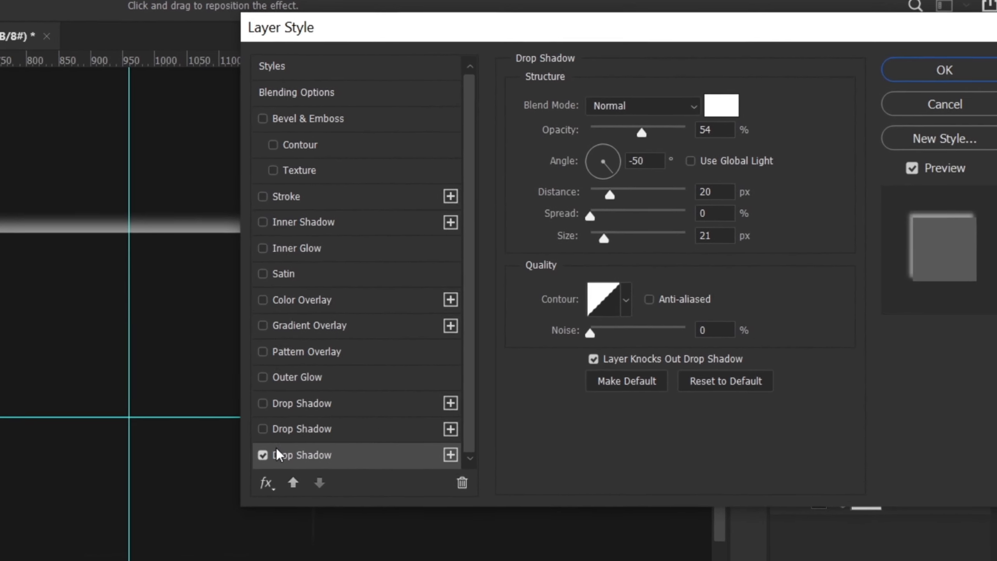
click(391, 376)
click(294, 464)
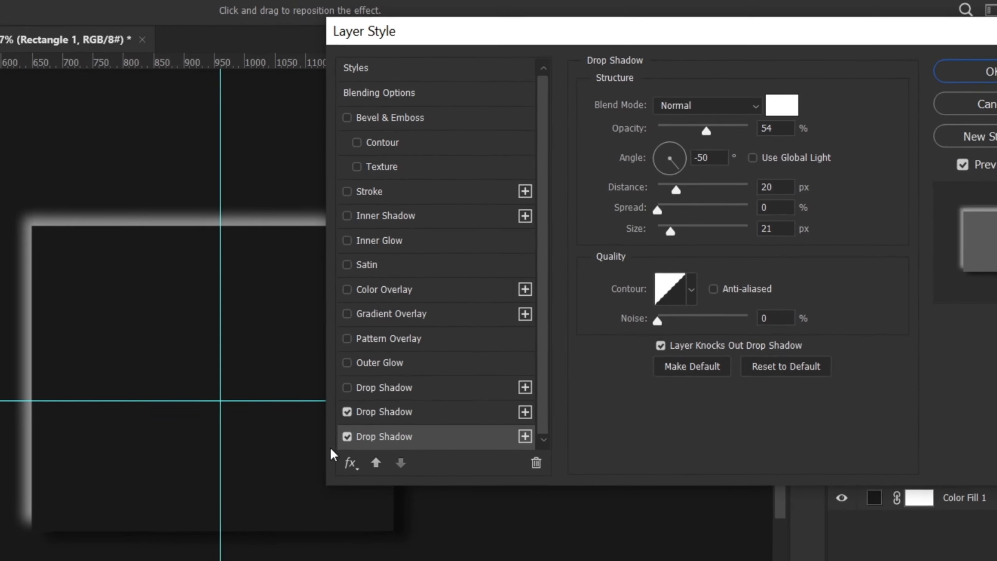
click(436, 382)
click(436, 405)
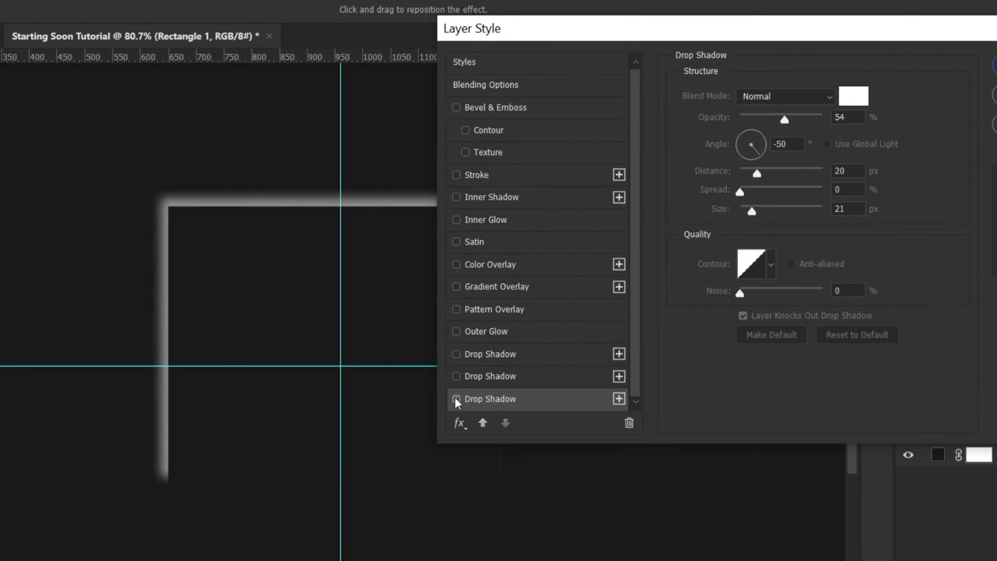
click(435, 405)
click(456, 376)
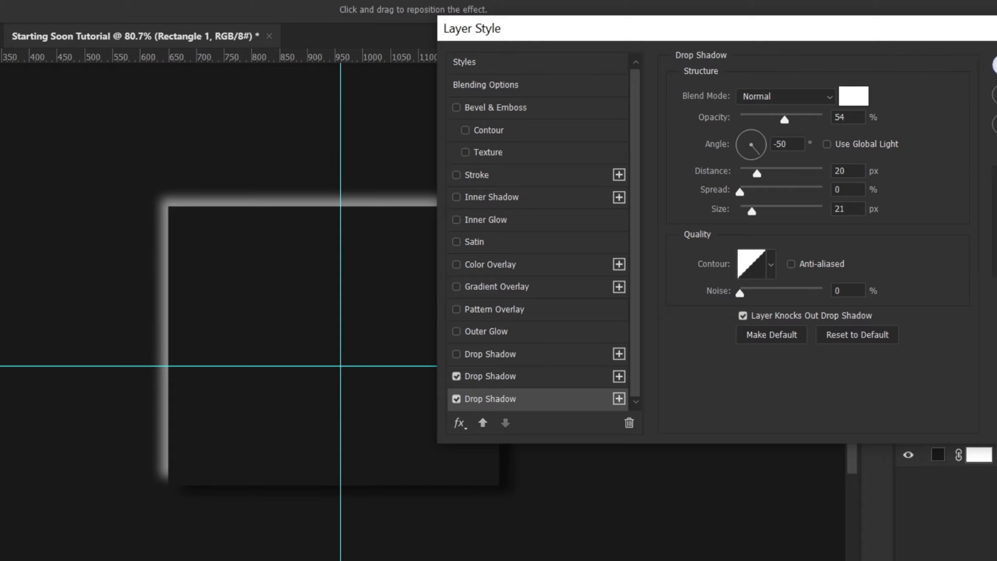
click(995, 65)
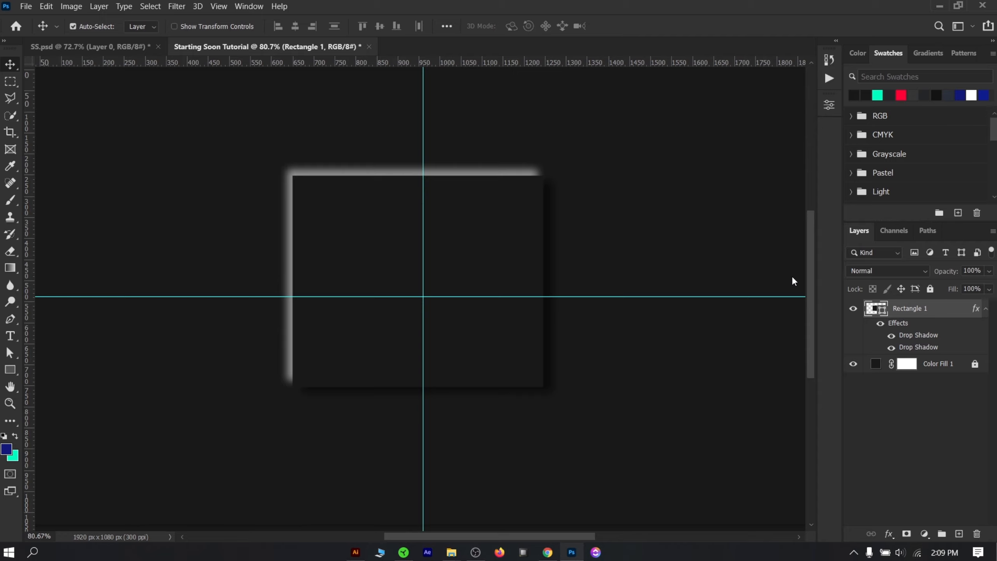
Round all four corners of the rectangle to a 30 px radius
click(829, 104)
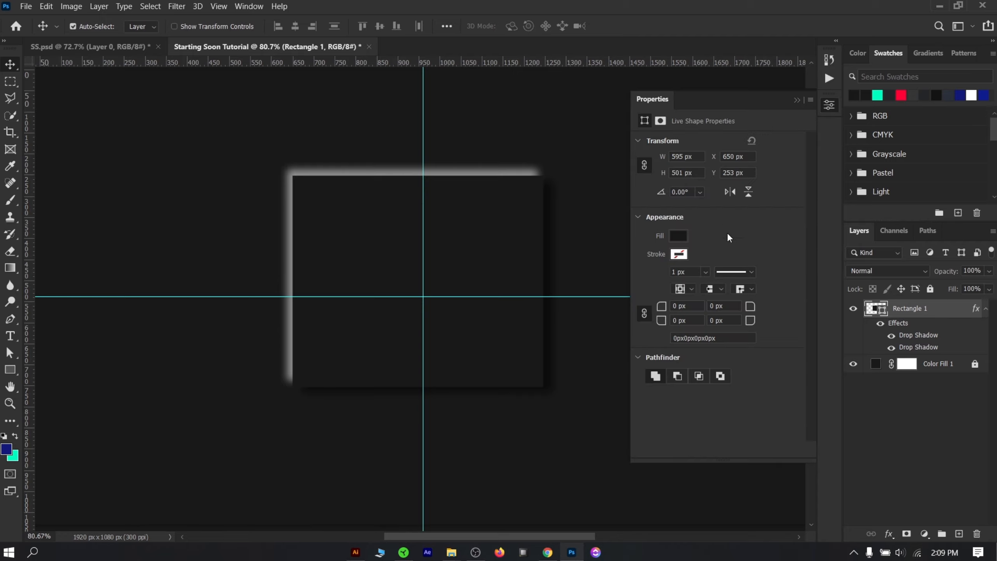
mouse_move(662, 309)
mouse_down()
mouse_move(679, 310)
mouse_move(670, 307)
mouse_up()
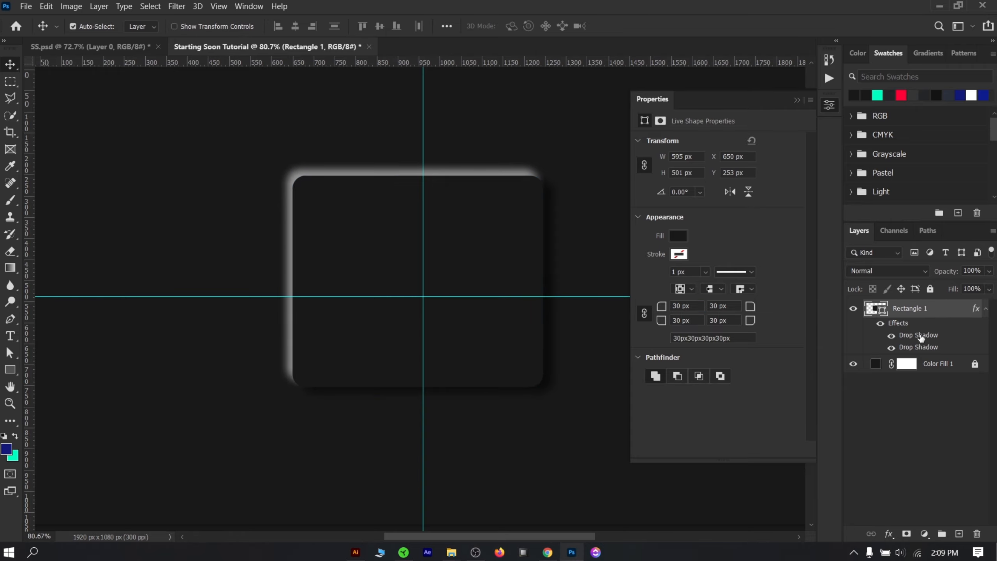
Compare the rectangle's black and white drop shadows by reviewing their settings and toggling each one off and on
double_click(918, 335)
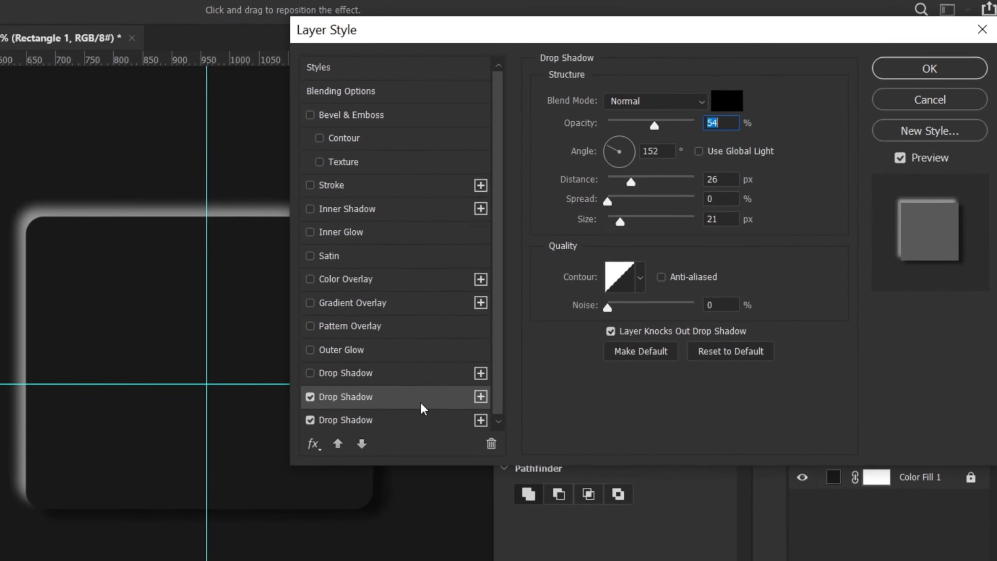
click(389, 419)
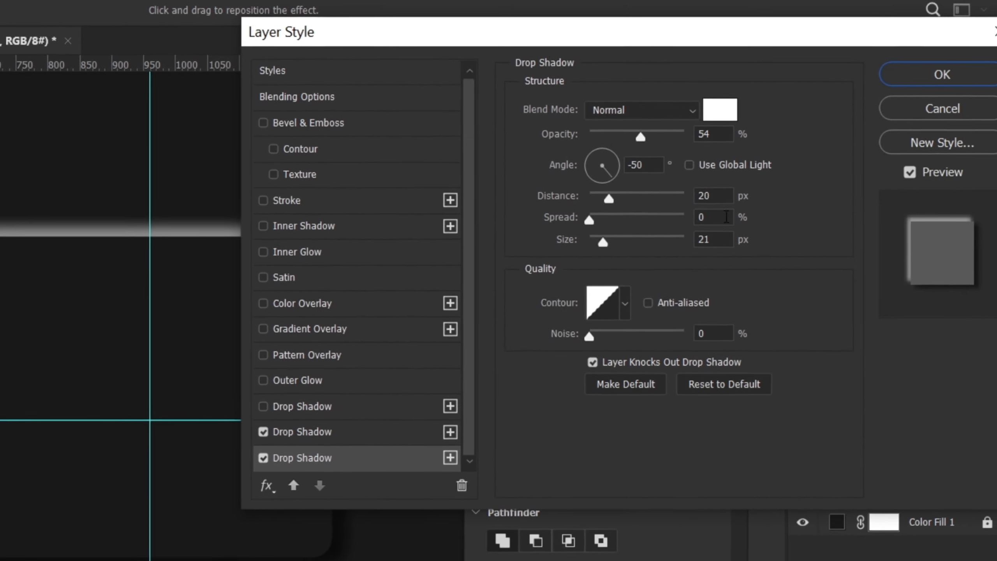
click(317, 432)
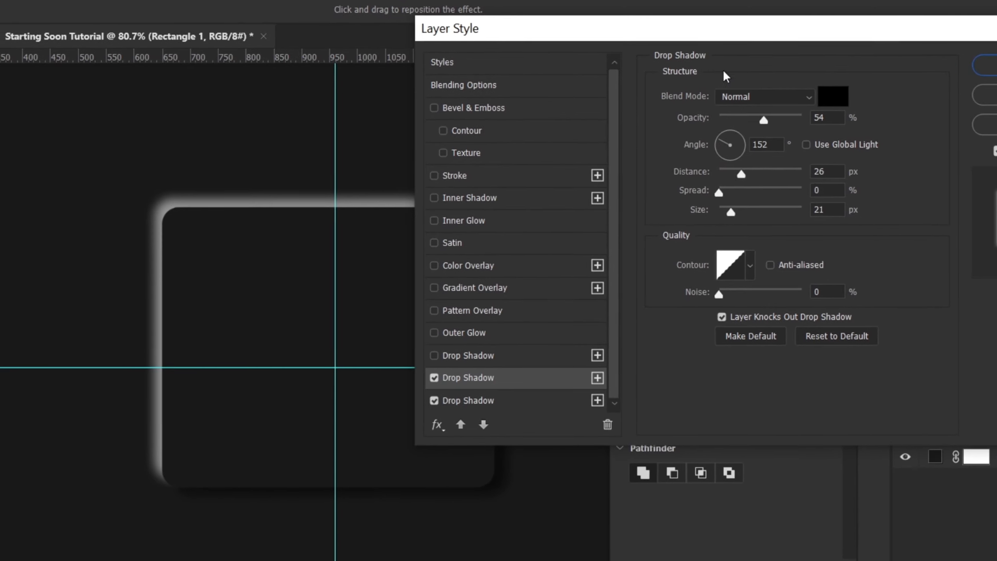
drag(679, 28, 808, 3)
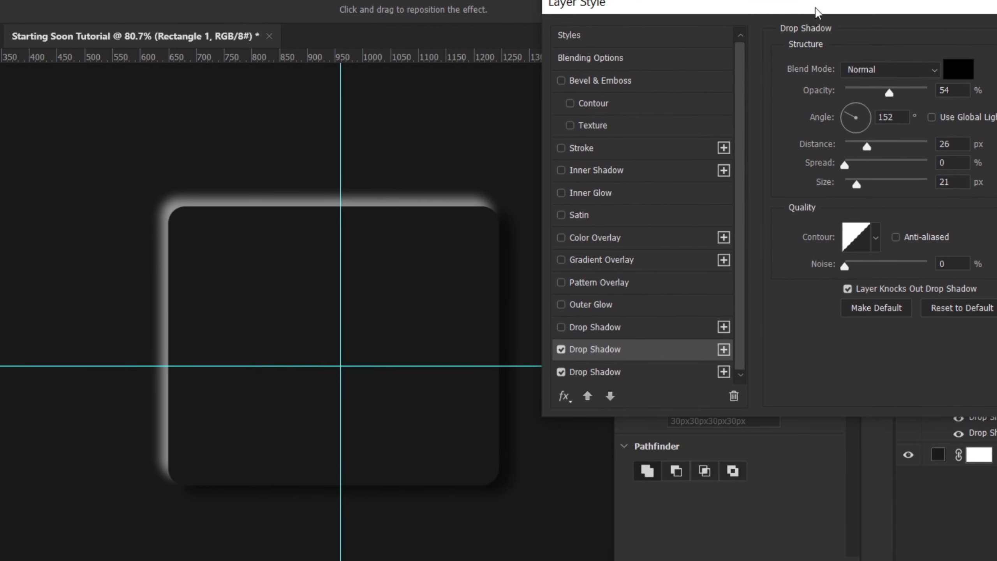
drag(816, 12, 703, 11)
click(448, 349)
click(448, 349)
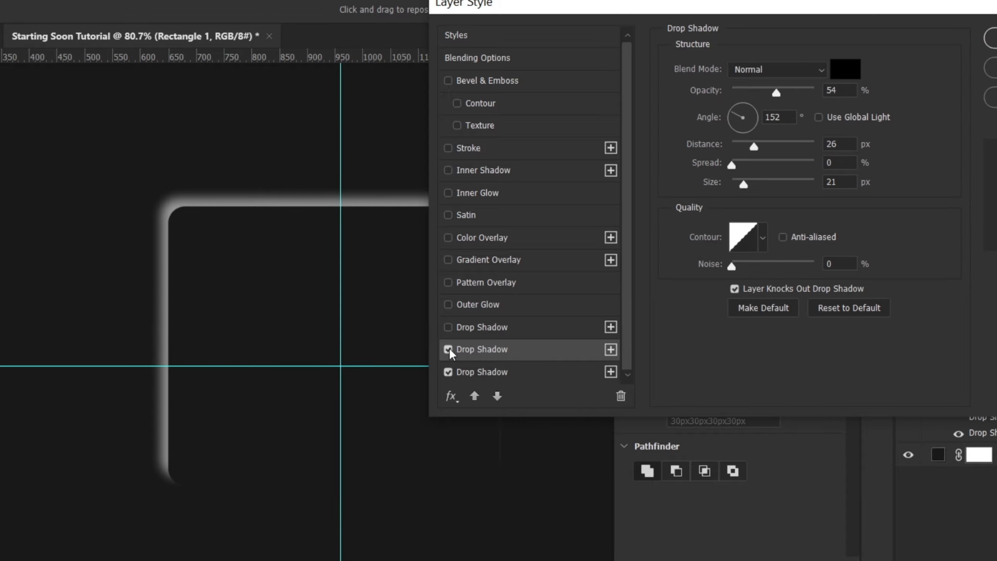
click(458, 373)
click(448, 371)
click(448, 372)
click(485, 348)
click(485, 371)
Set the rectangle's white drop shadow to 11 px distance and its black one to a 145° angle and 21 px distance
drag(748, 147, 729, 139)
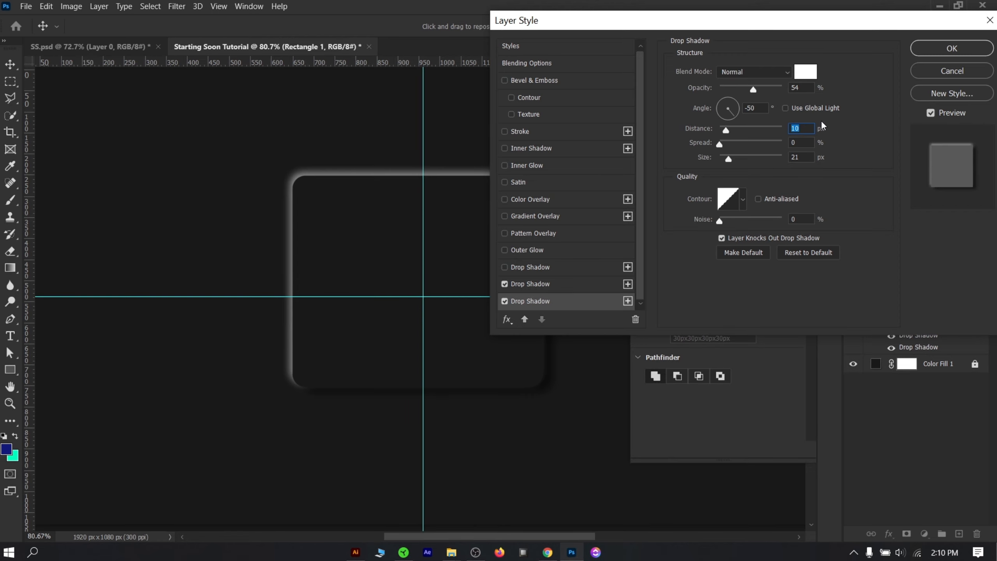
click(530, 297)
click(556, 301)
click(558, 289)
click(724, 103)
click(720, 103)
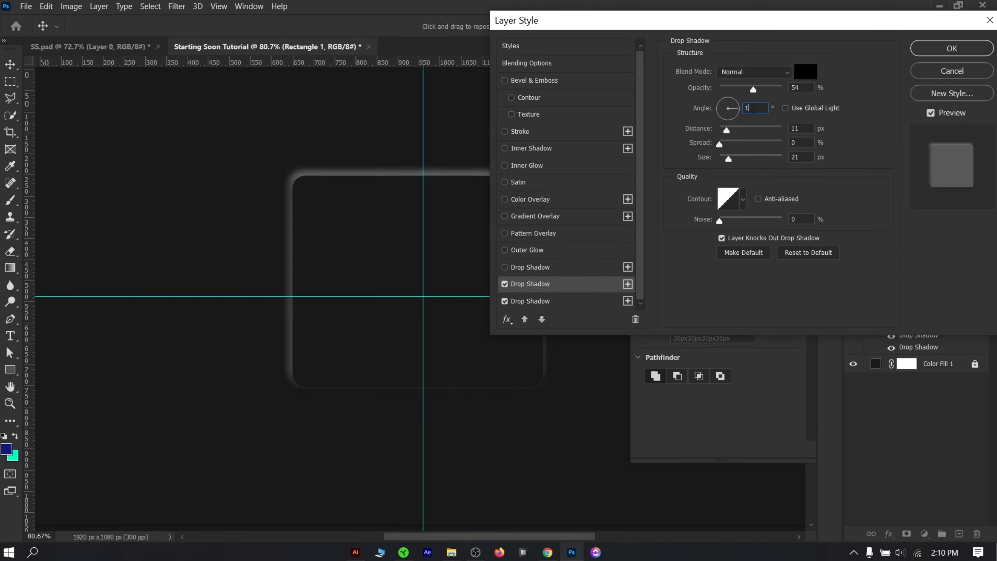
click(529, 301)
click(530, 283)
drag(726, 130, 732, 134)
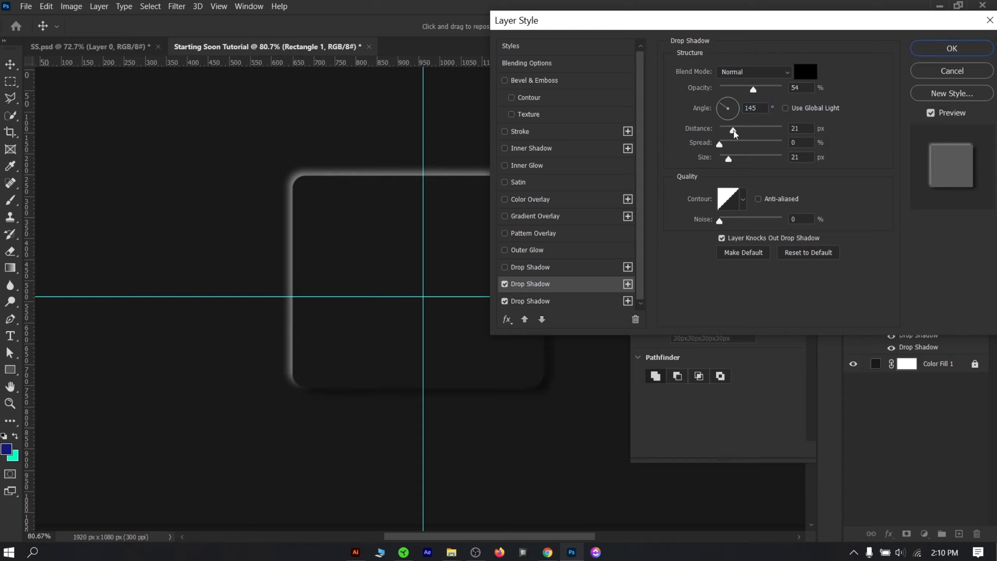
Fine-tune the white drop shadow to 20% opacity and 12 px distance, and the black one to 22 px distance
click(530, 301)
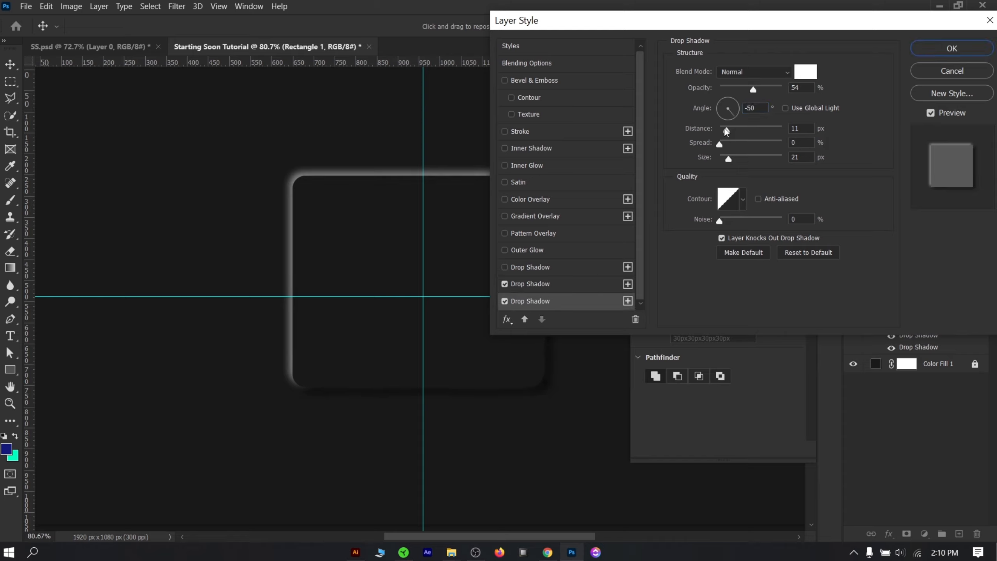
drag(726, 130, 727, 131)
drag(753, 90, 730, 88)
click(530, 284)
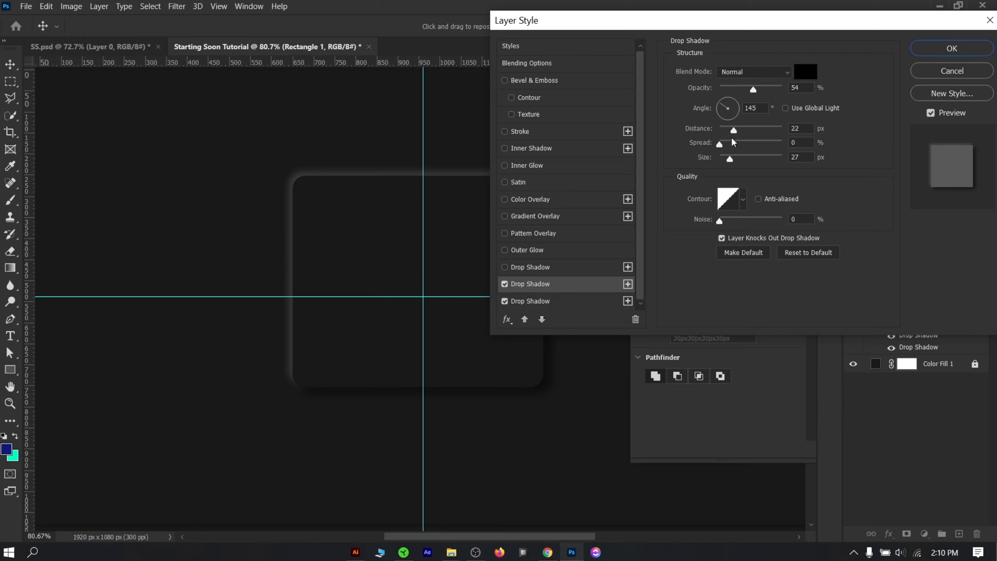
drag(729, 159, 728, 159)
drag(675, 19, 773, 19)
mouse_move(852, 89)
mouse_down()
mouse_move(824, 89)
mouse_move(851, 89)
mouse_up()
click(628, 301)
click(608, 283)
click(827, 157)
Add an inner shadow to the rectangle in colour 3e3e3e, at a 90° angle with 0 px distance and 4 px size
click(629, 149)
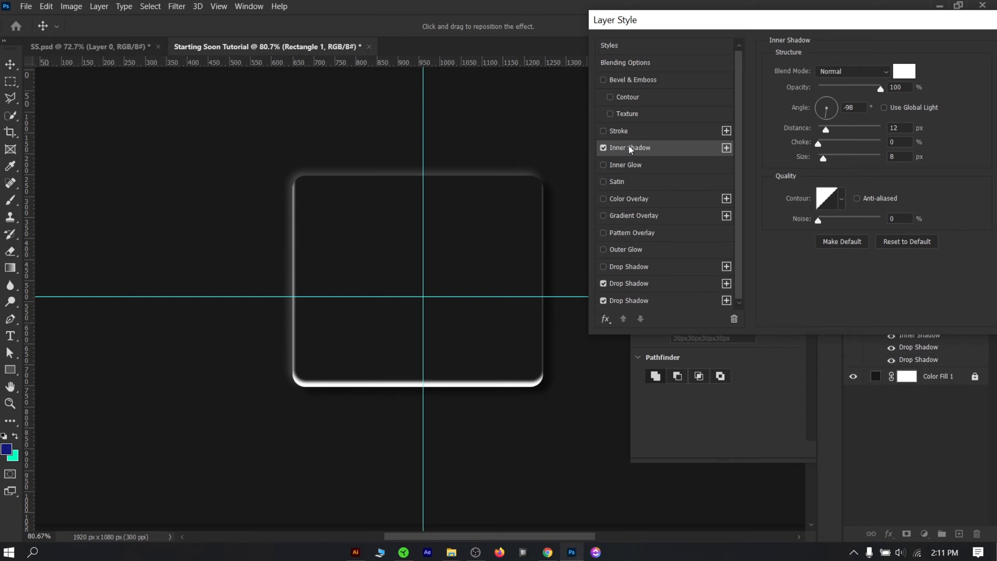
text(90)
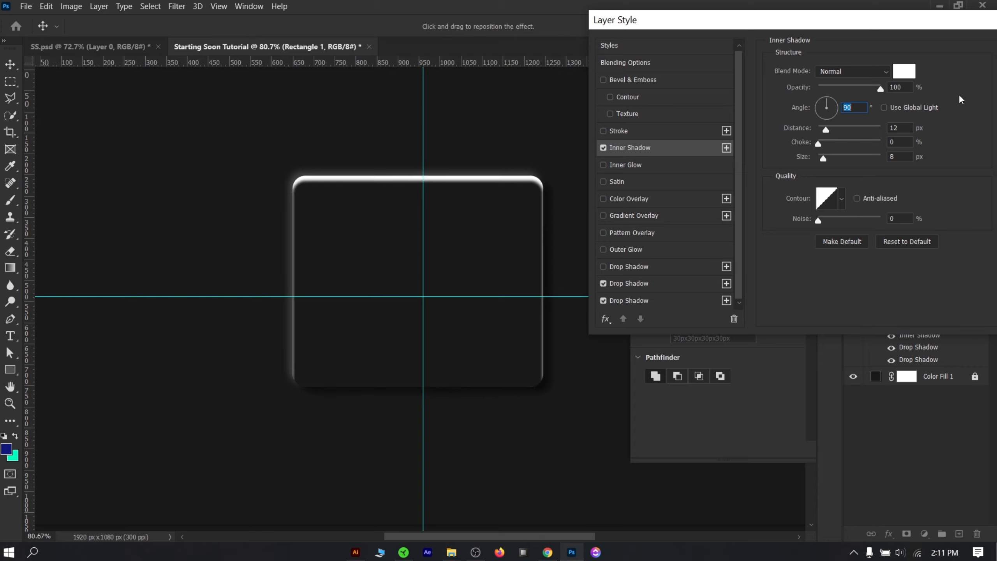
drag(827, 131, 682, 139)
drag(823, 158, 819, 158)
click(903, 71)
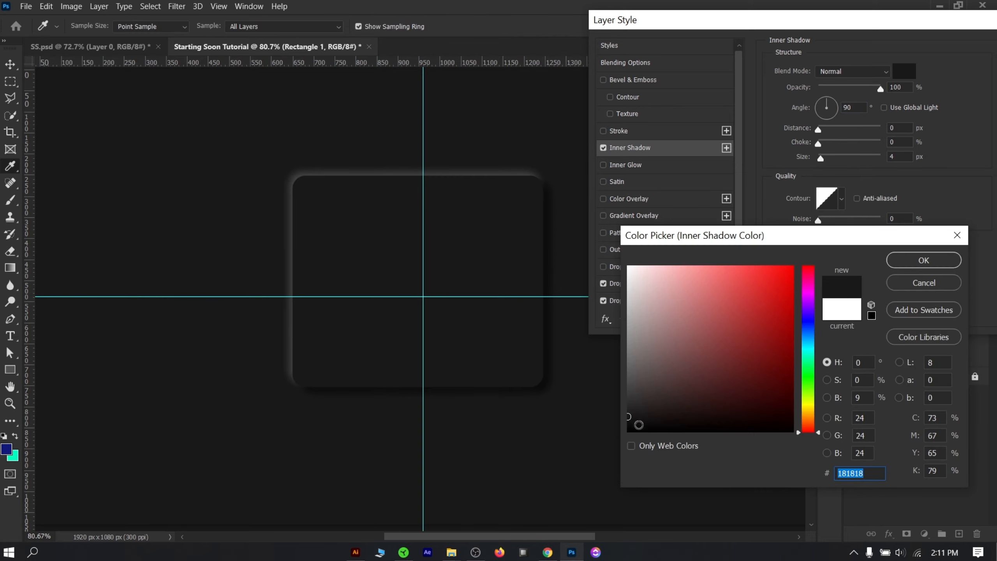
drag(634, 423, 628, 395)
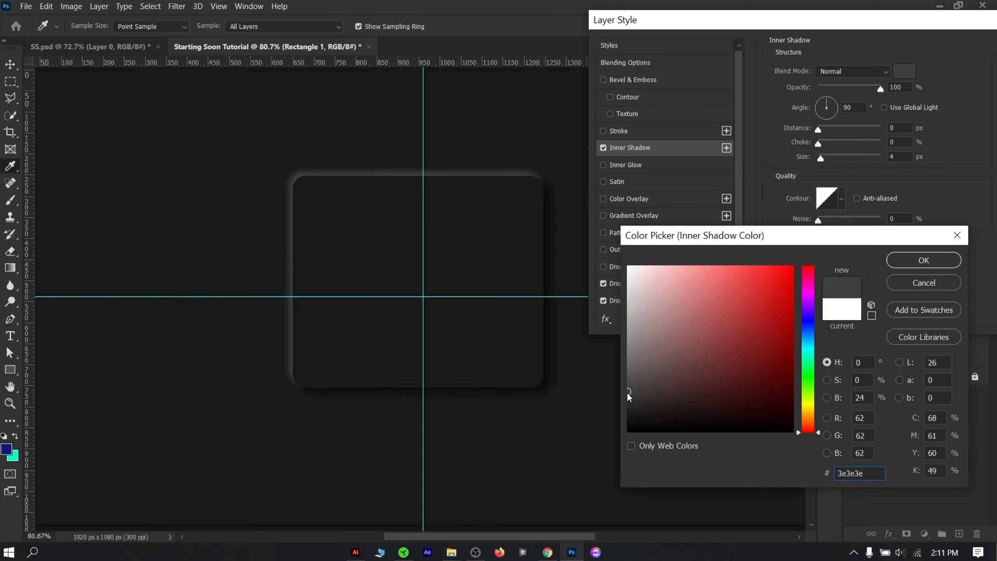
click(903, 264)
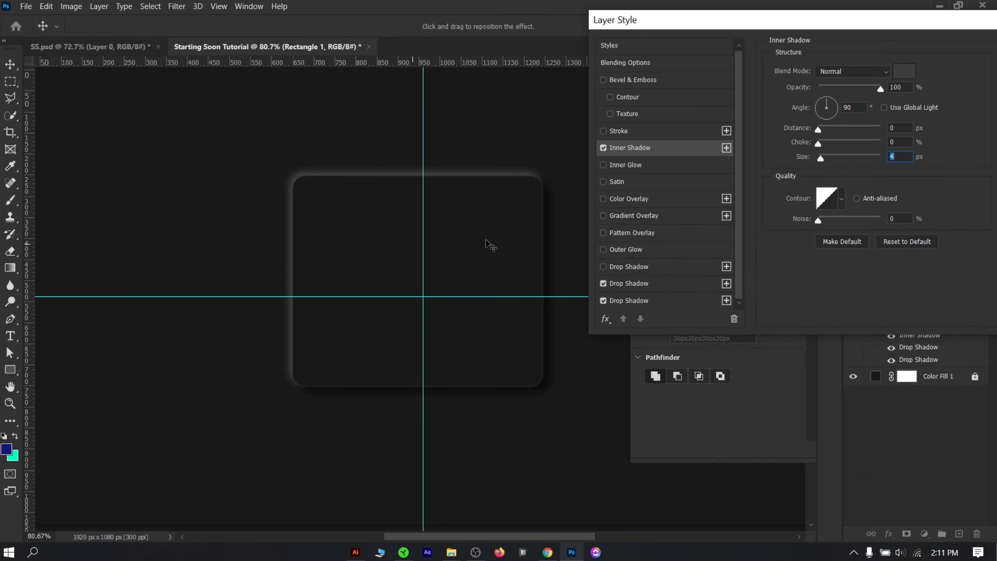
Add an Inner Bevel to the rectangle with 3 px size, 5 px soften and 44% highlight opacity, and apply the layer style
drag(795, 21, 714, 31)
click(549, 89)
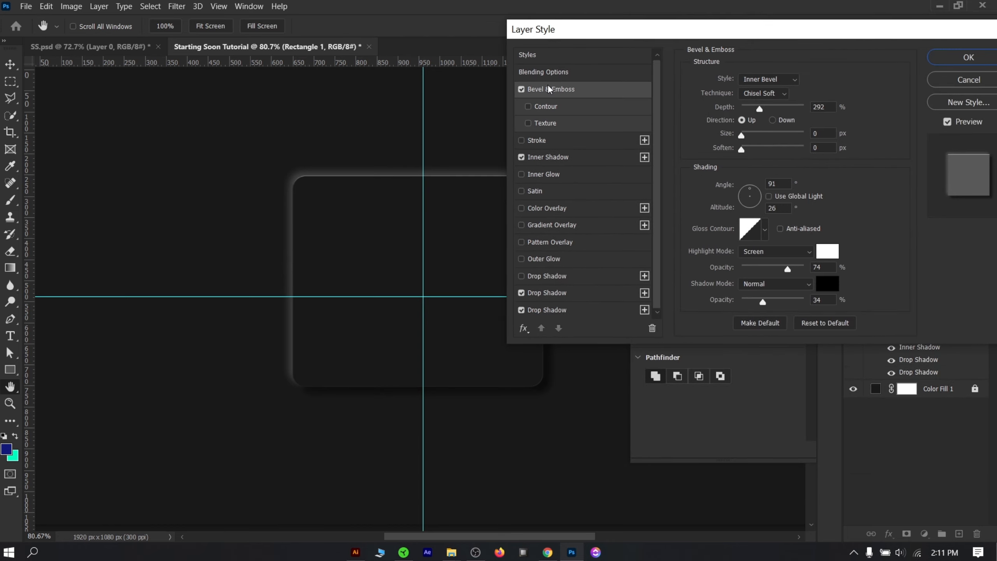
drag(749, 132, 743, 135)
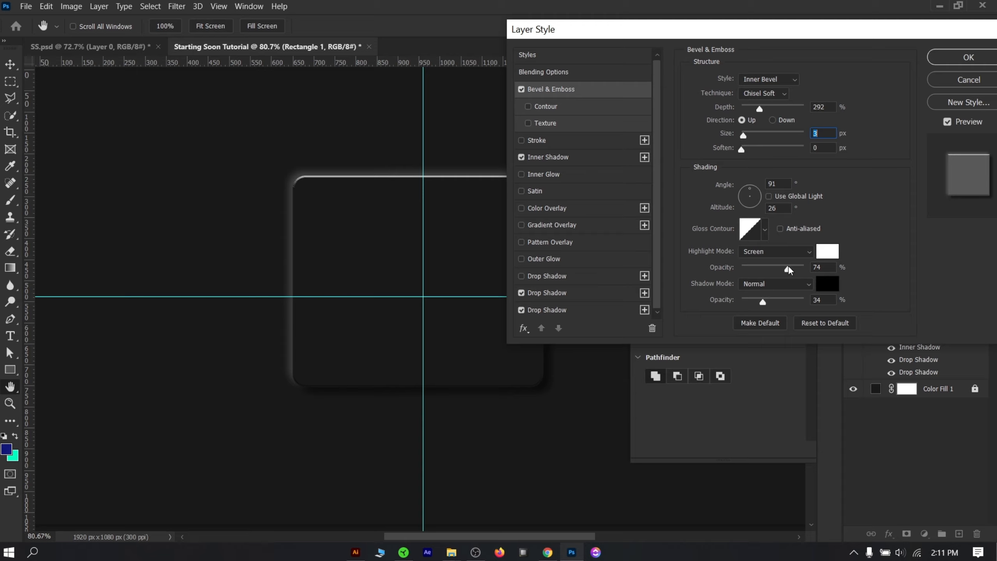
drag(788, 269, 769, 263)
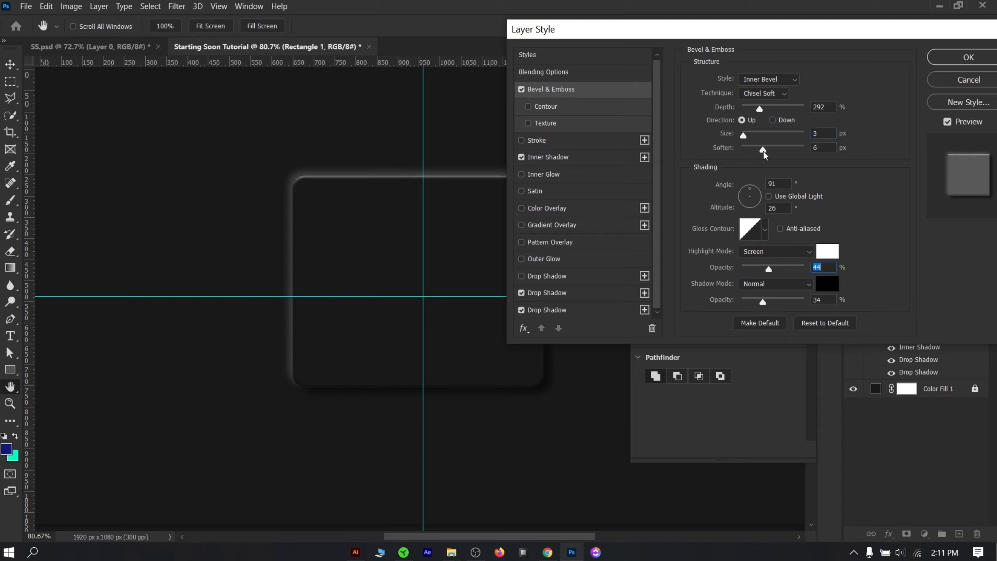
drag(763, 151, 761, 151)
key(alt)
click(954, 58)
Centre the rectangle on the intersection of the horizontal and vertical guides
scroll(328, 167, up, 5)
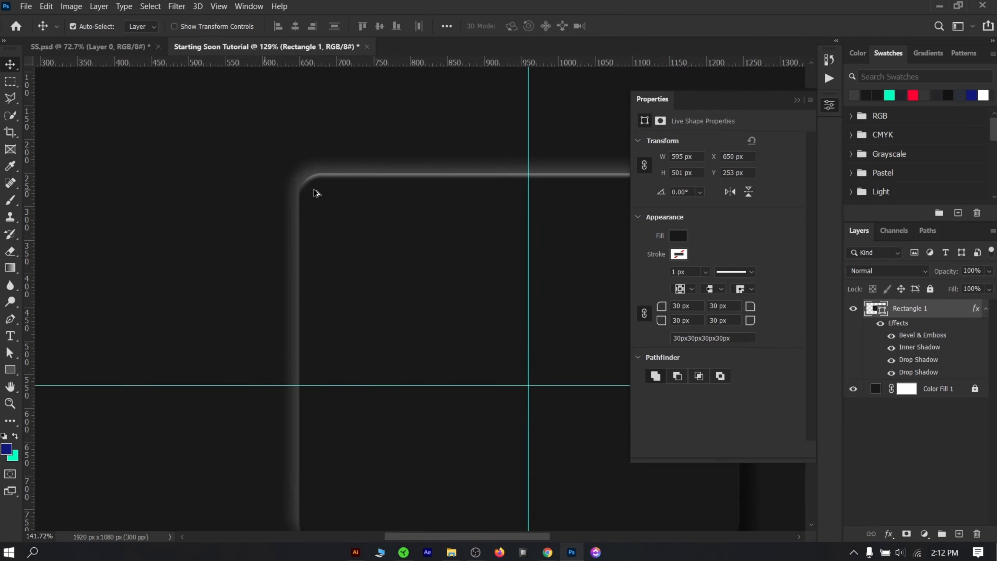
scroll(415, 222, down, 5)
drag(535, 202, 478, 192)
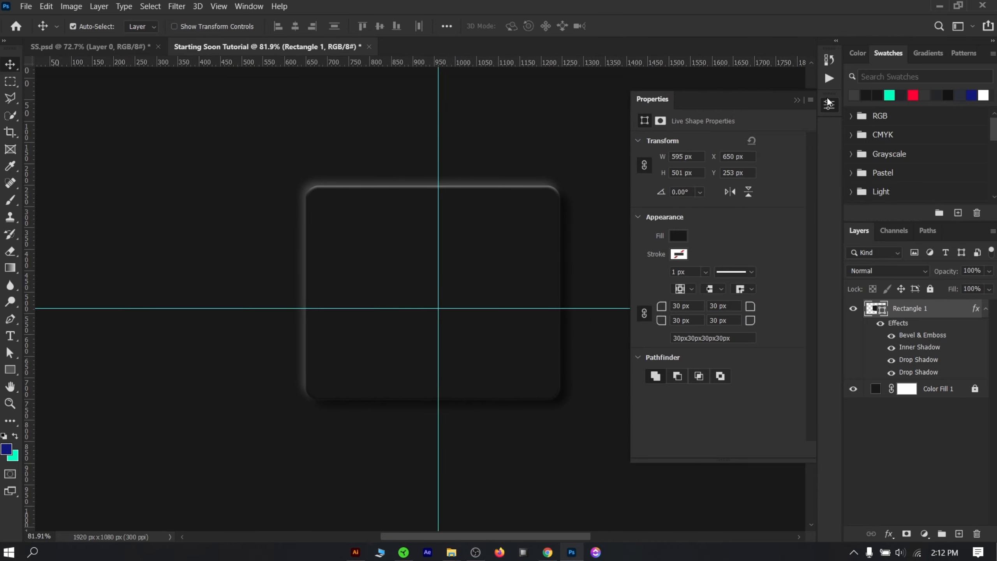
click(795, 101)
drag(507, 259, 508, 269)
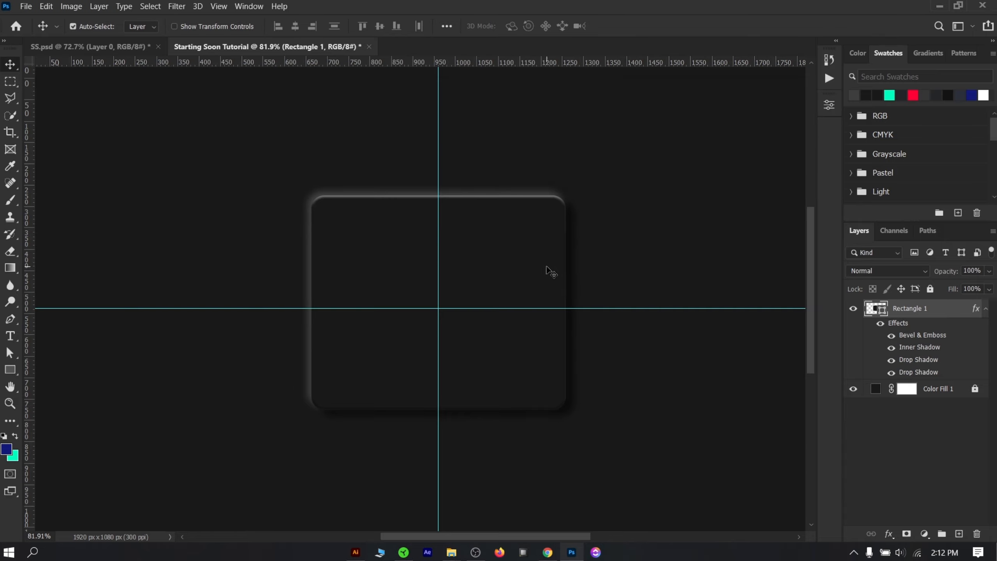
Place vertical guides along the left and right edges of the rectangle
scroll(512, 258, down, 2)
scroll(469, 263, up, 2)
drag(28, 273, 558, 312)
scroll(340, 364, up, 1)
Draw a 595 x 72 px bar below the large rectangle between the outer guides and round its corners to 17 px
scroll(395, 417, up, 3)
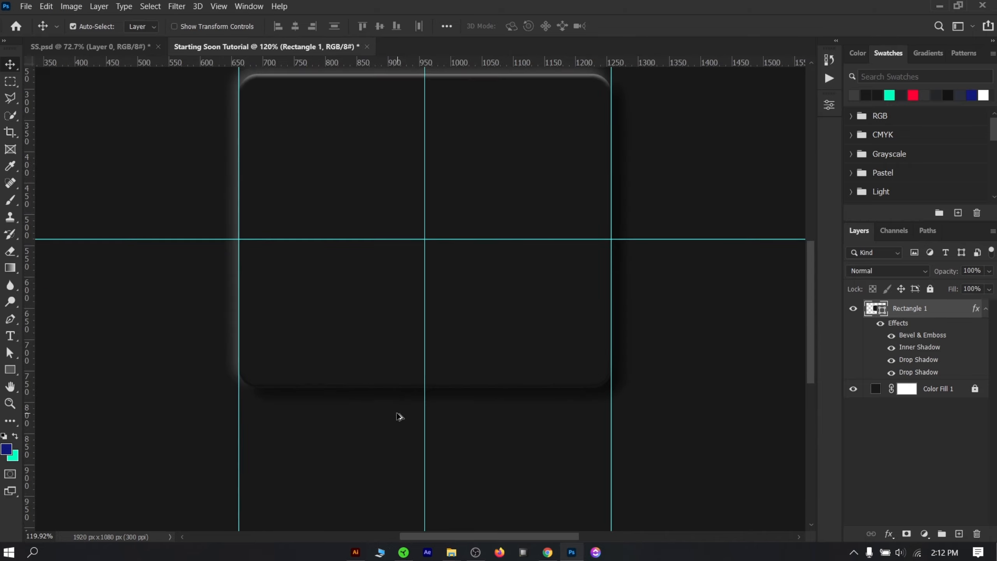
drag(405, 473, 406, 333)
key(u)
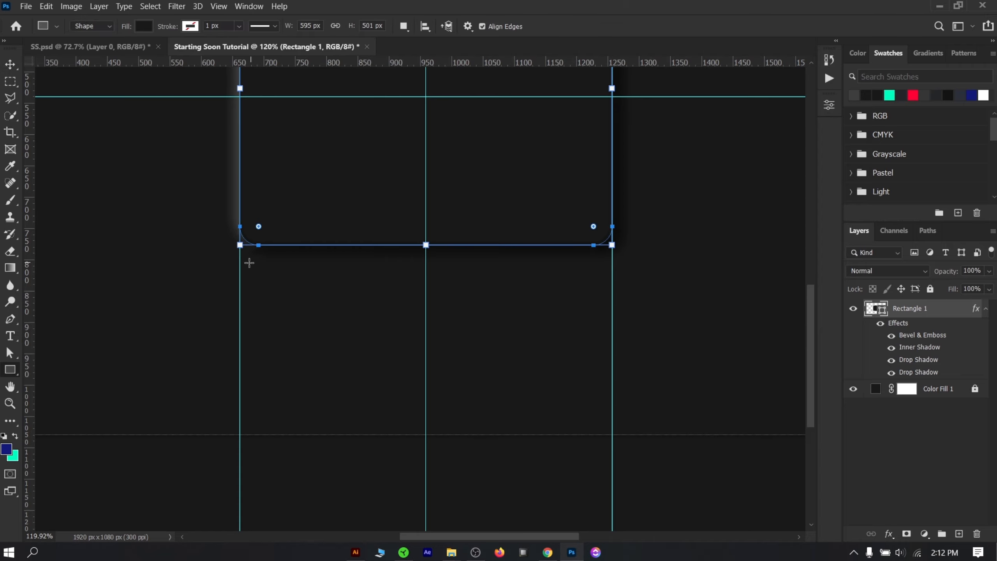
click(900, 486)
drag(240, 272, 611, 317)
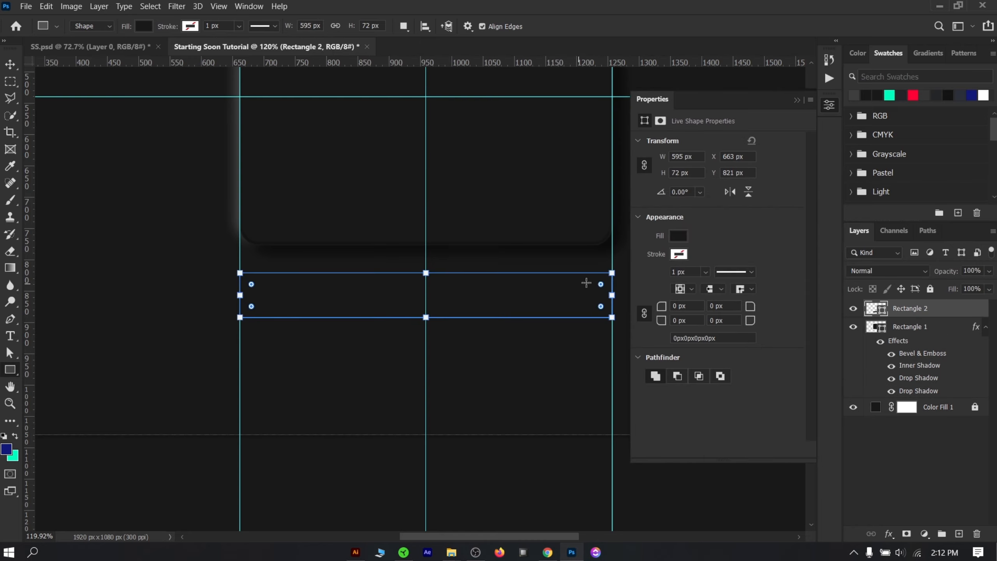
drag(662, 310, 674, 313)
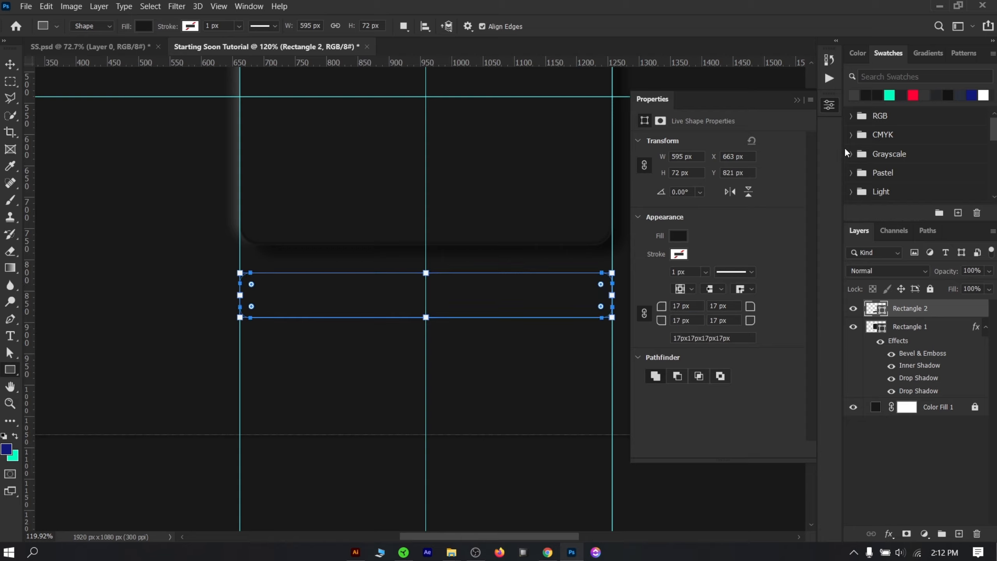
click(798, 100)
Copy the layer style of Rectangle 1 and paste it onto the new bar, Rectangle 2
key(v)
click(934, 328)
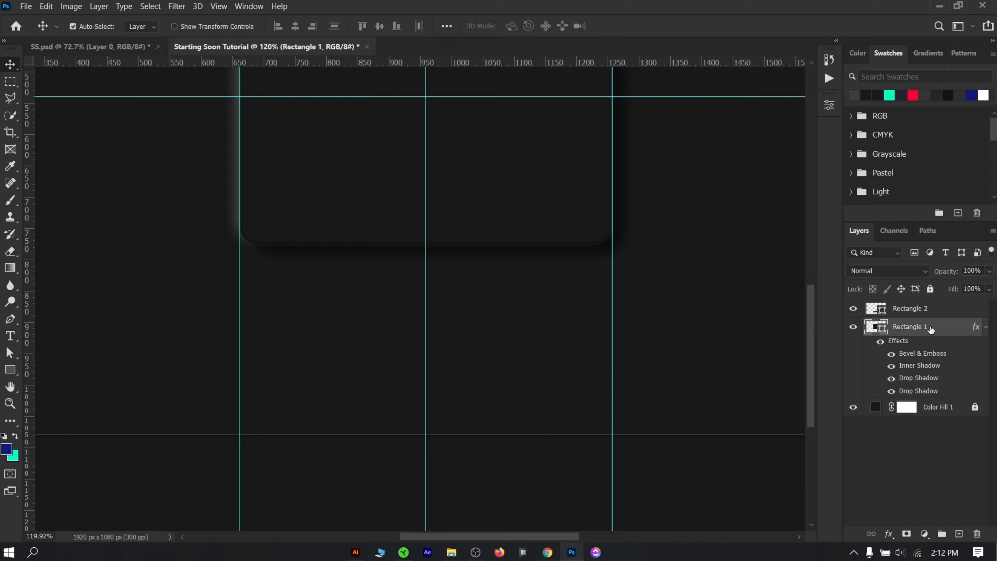
right_click(952, 330)
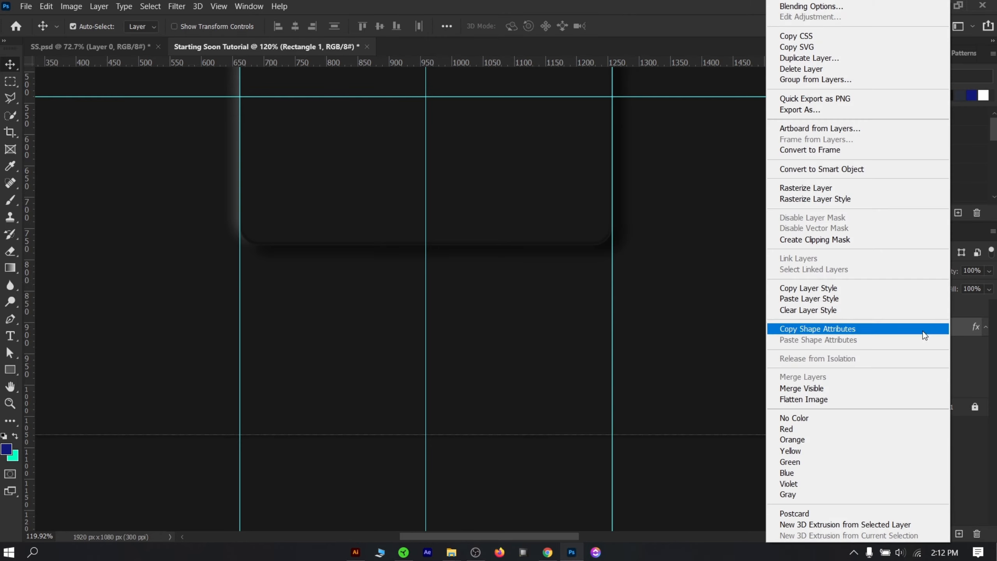
click(796, 290)
click(957, 308)
right_click(966, 307)
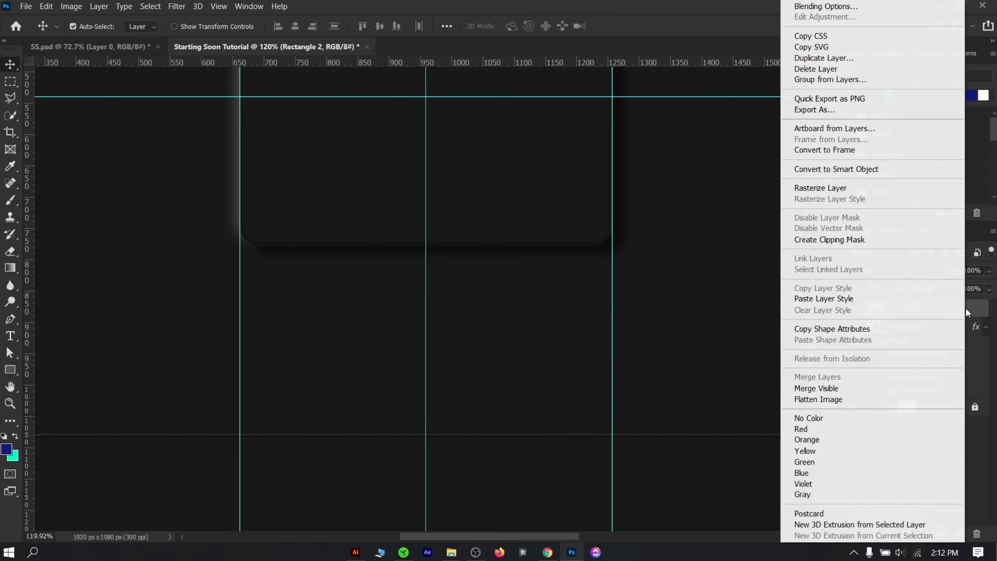
click(841, 300)
click(620, 327)
scroll(413, 349, down, 1)
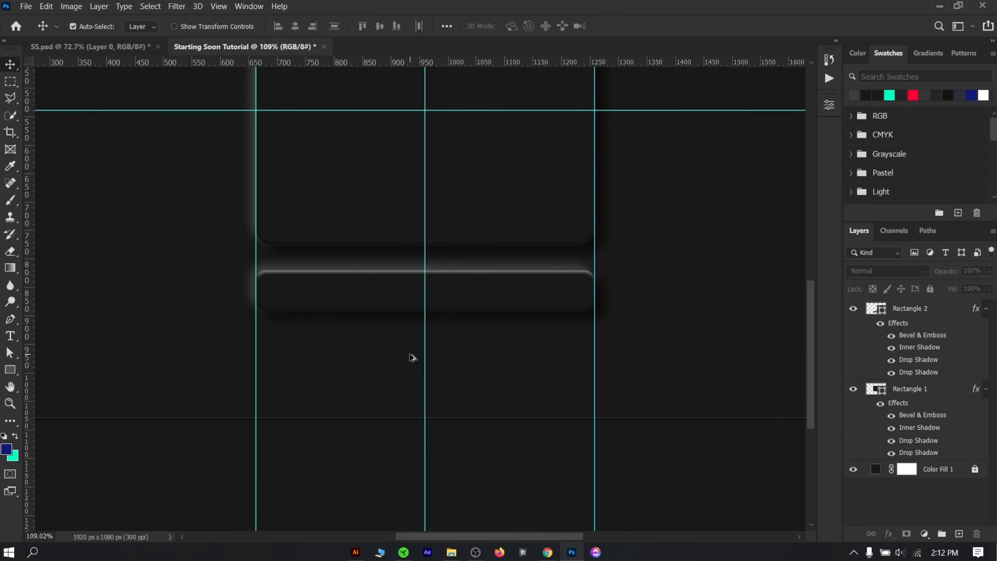
scroll(404, 348, down, 1)
scroll(424, 350, up, 2)
Check the bar in the SS.psd reference and lower the soften and depth of the new bar's Bevel & Emboss
click(109, 46)
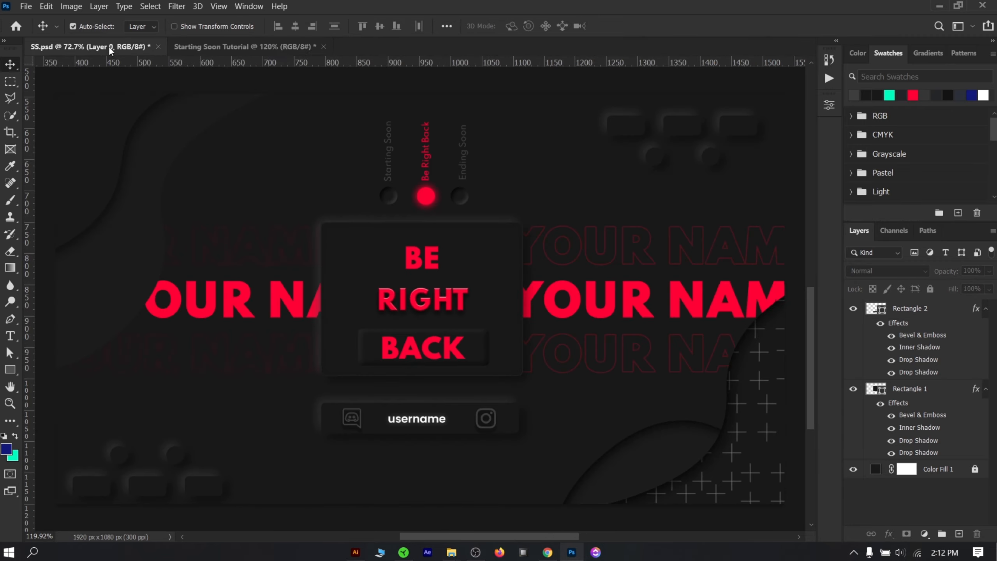
click(252, 46)
scroll(477, 212, down, 1)
click(490, 379)
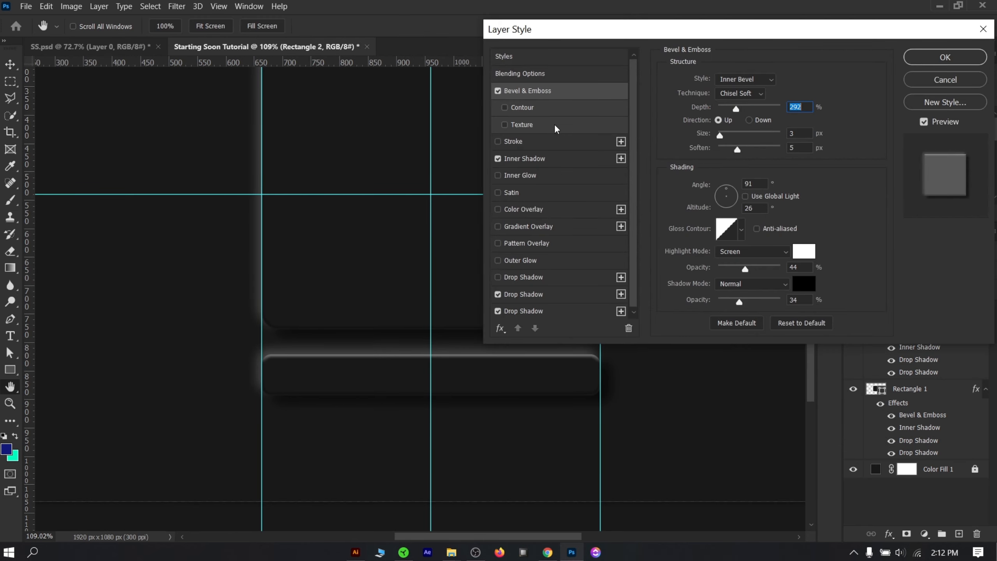
drag(745, 153, 723, 150)
drag(735, 109, 718, 136)
Soften the bar's white drop shadow to 10% opacity, 7 px distance and 7 px size, and its black one to 9 px distance and 16 px size
click(532, 313)
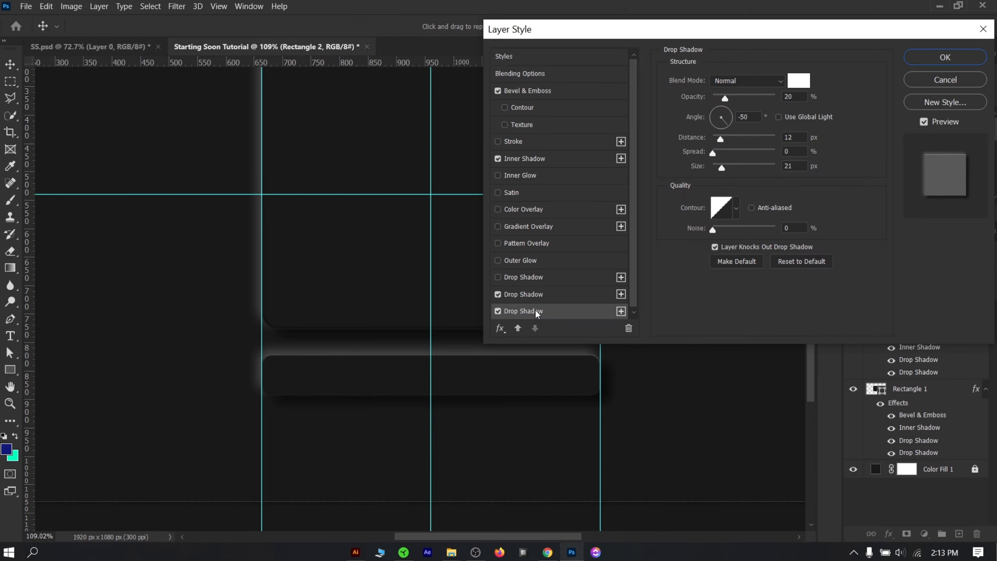
drag(723, 137, 714, 167)
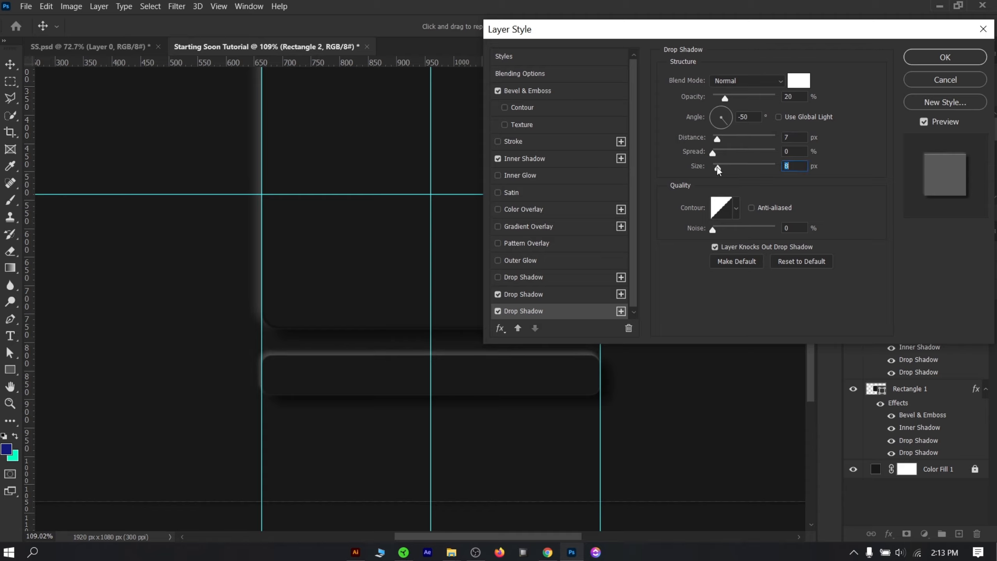
click(520, 294)
drag(723, 141, 720, 169)
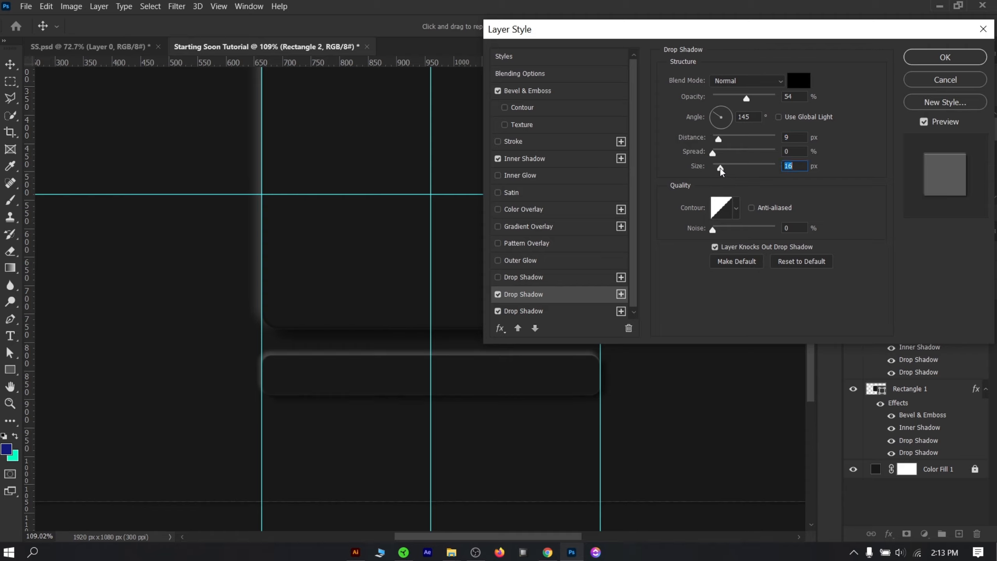
click(533, 311)
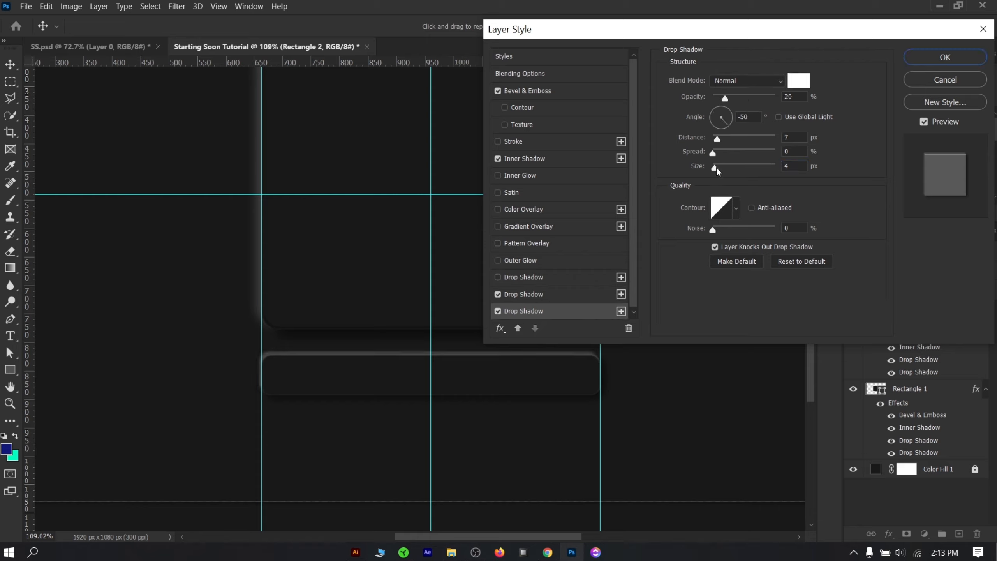
click(718, 168)
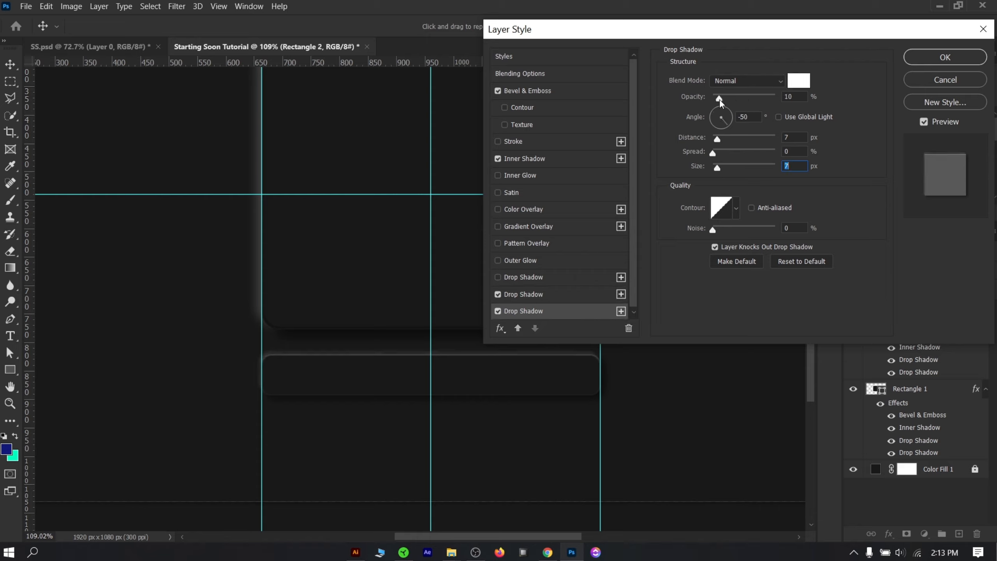
click(936, 54)
Deselect the bar and hide the guides to view the panel and bar together
click(693, 368)
key(ctrl+semicolon)
scroll(538, 327, down, 2)
scroll(569, 332, down, 1)
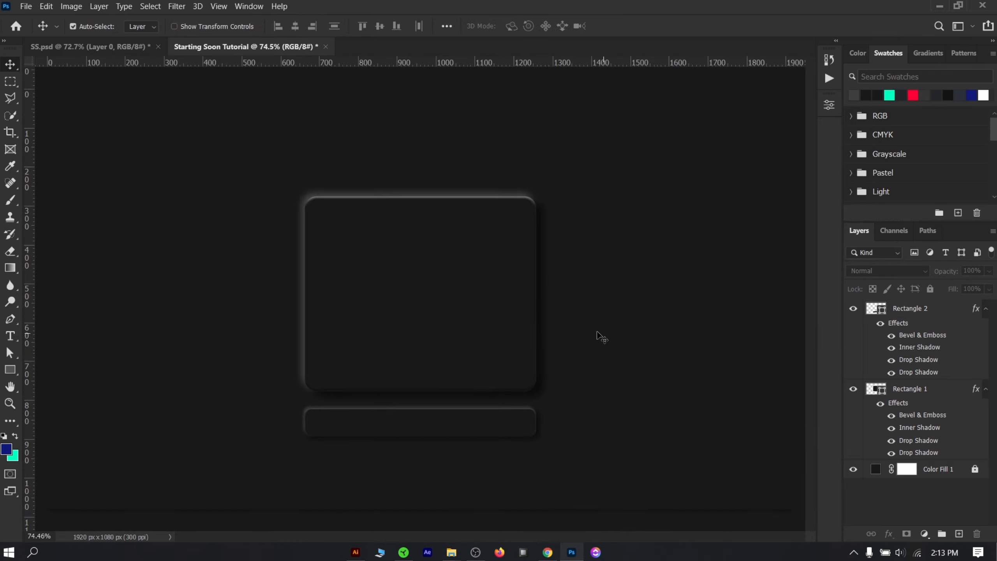
Reduce the large panel's black drop shadow to 50% opacity and tighten its distance and size
scroll(490, 369, up, 2)
click(480, 309)
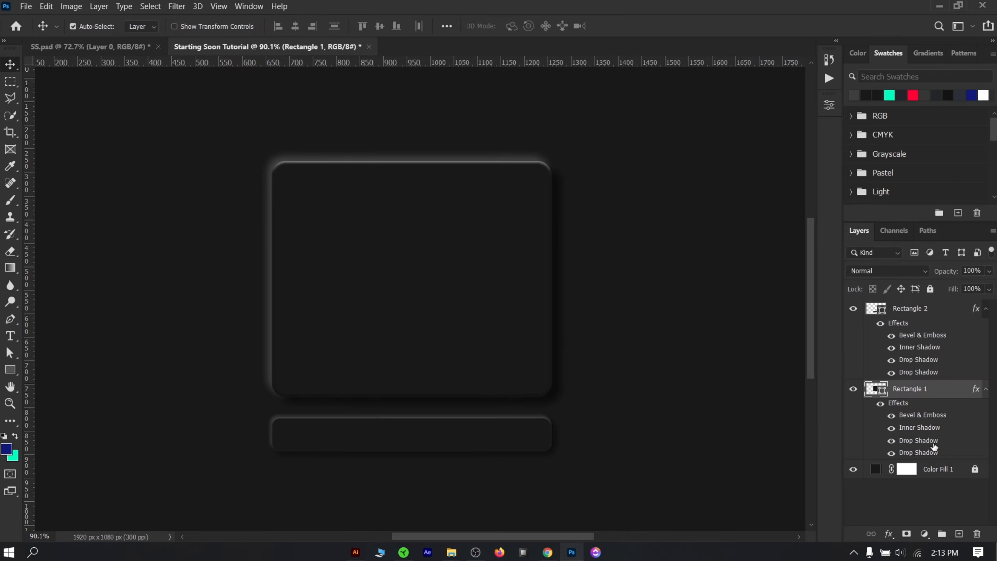
double_click(876, 439)
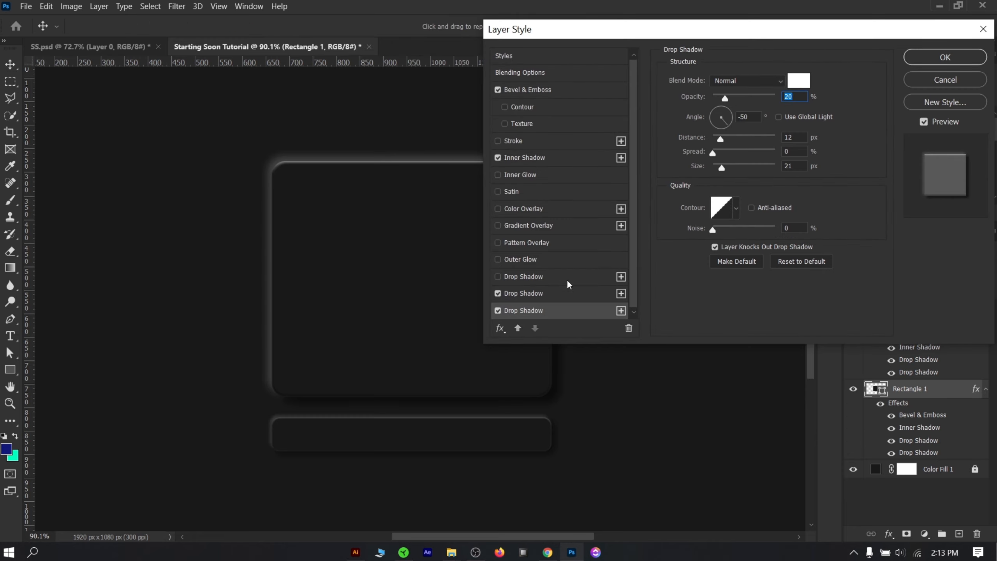
click(567, 293)
mouse_move(747, 99)
mouse_down()
mouse_move(719, 99)
mouse_move(743, 99)
mouse_up()
drag(723, 169, 719, 170)
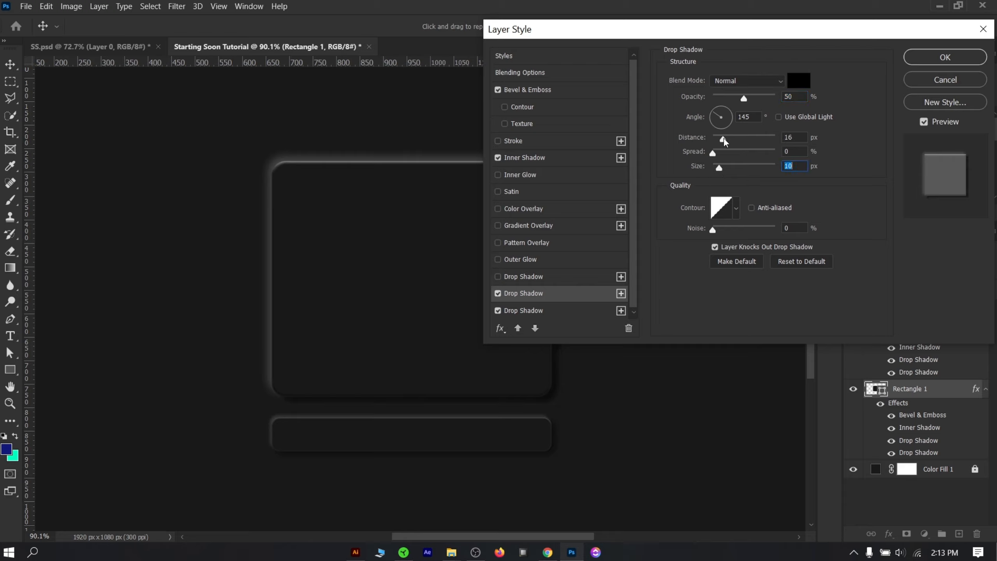
click(724, 139)
click(716, 116)
click(723, 137)
drag(721, 168, 720, 168)
click(935, 58)
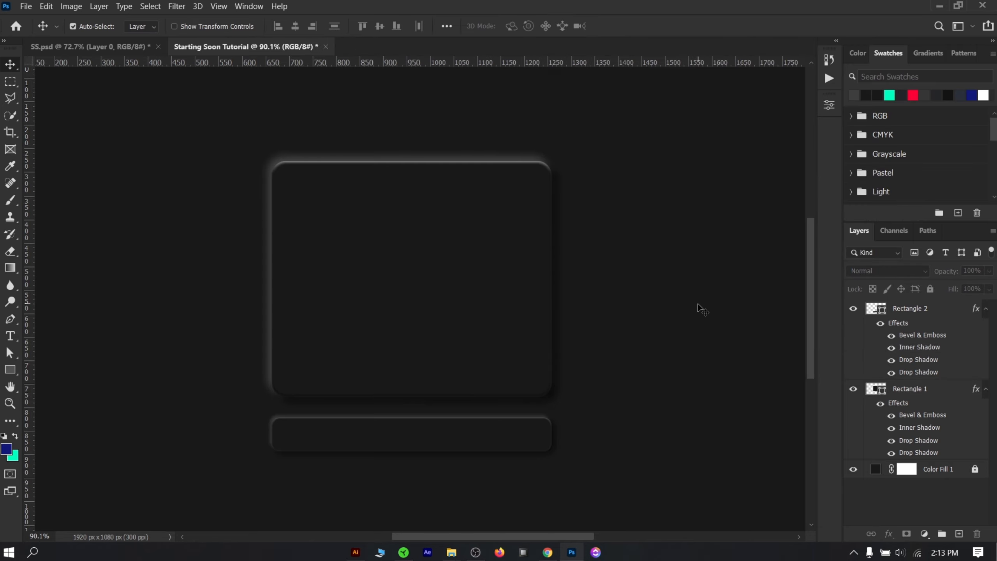
Draw a rectangle about 466 x 90 px inside the lower part of the large panel
scroll(631, 256, down, 3)
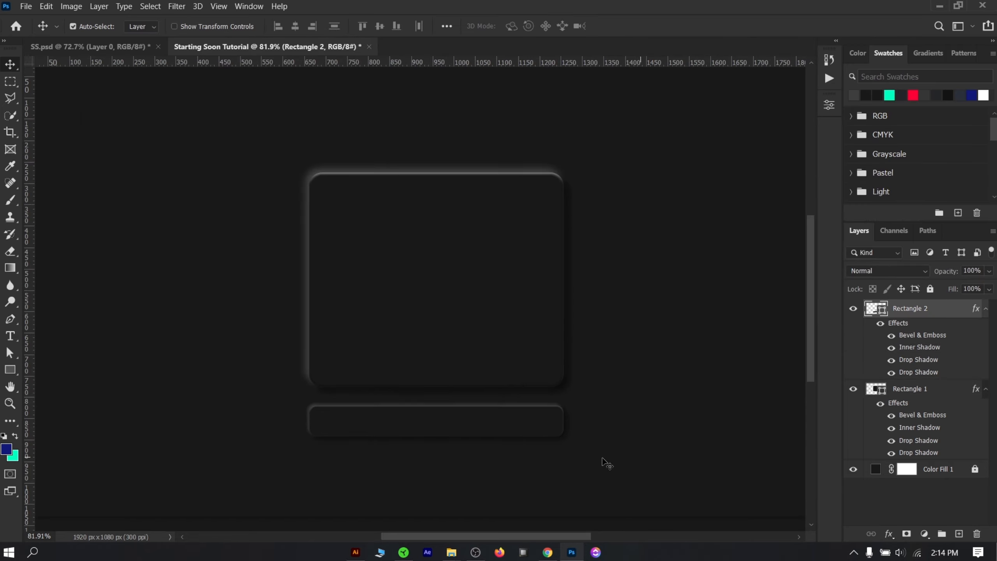
scroll(373, 369, up, 1)
key(u)
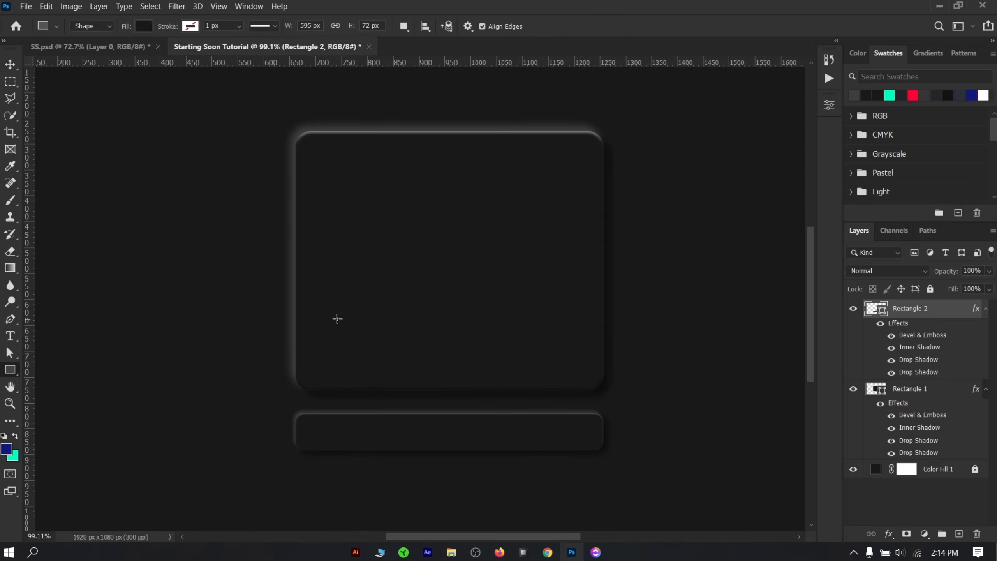
drag(335, 315, 576, 361)
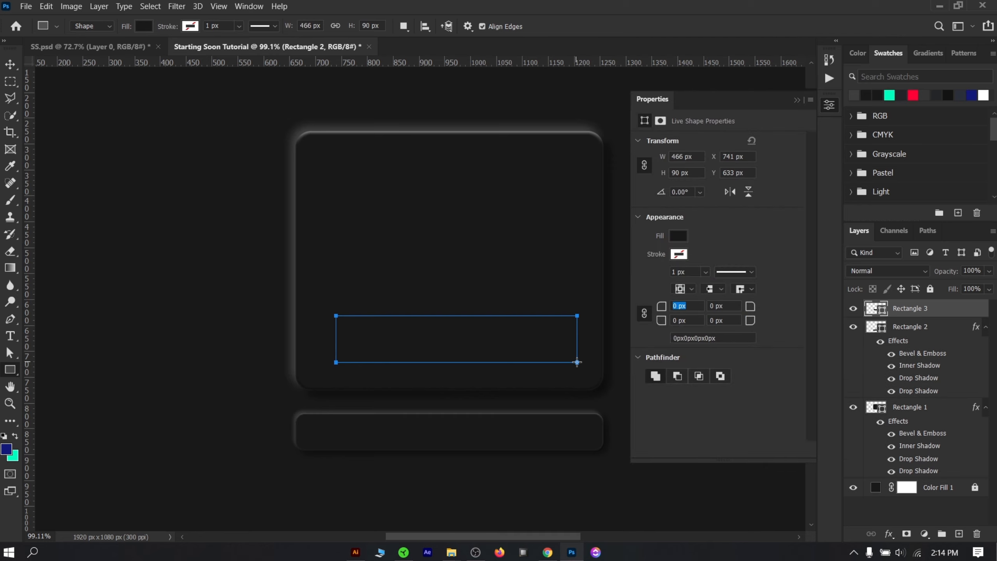
Give the new rectangle a dark grey inner shadow with a -35° angle, 8 px distance and 16 px size
click(980, 313)
double_click(982, 311)
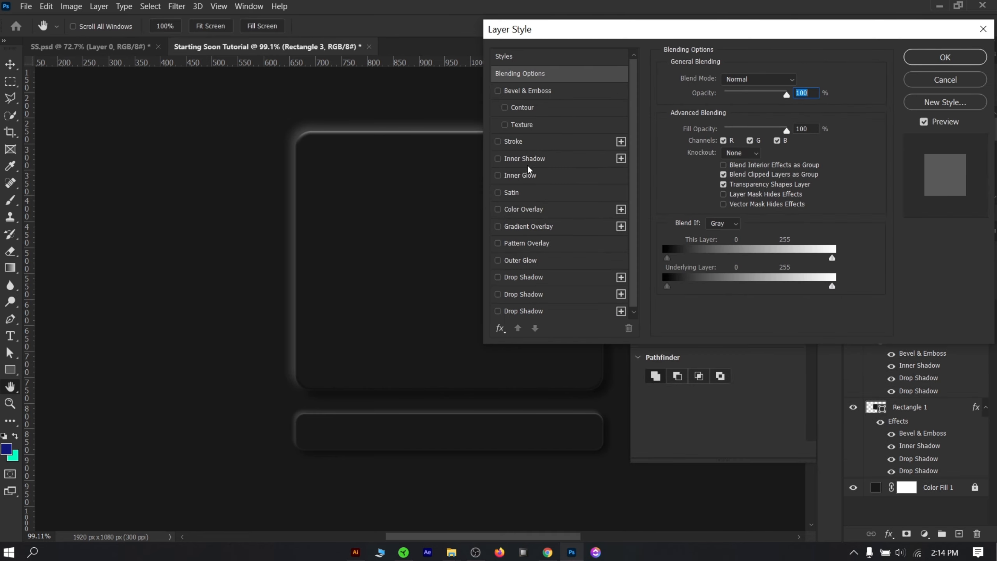
click(529, 159)
drag(561, 30, 582, 9)
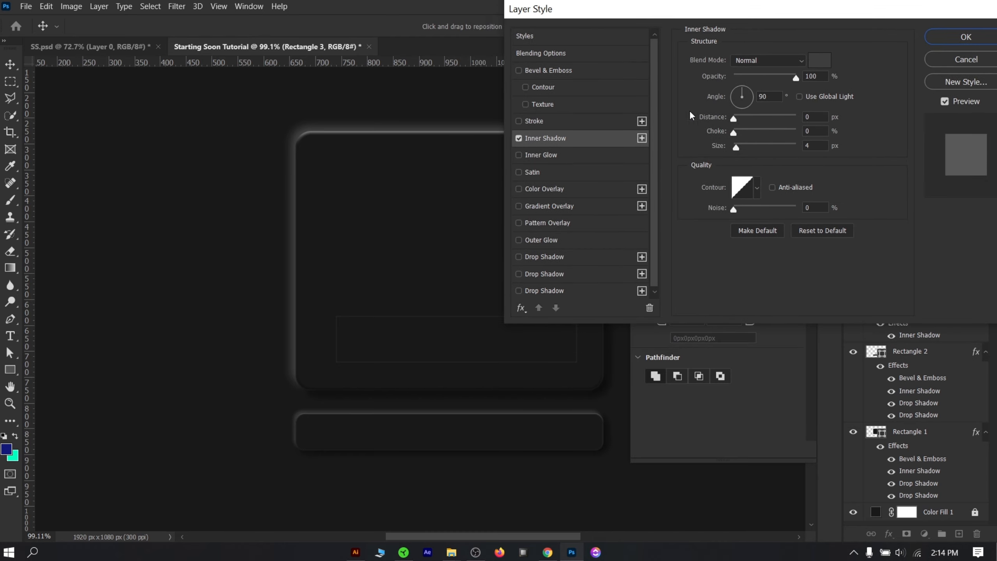
click(820, 61)
click(925, 260)
click(735, 90)
drag(739, 98, 741, 146)
drag(739, 119, 735, 91)
Add a second inner shadow in black (000000) with a 135° angle, 12 px distance and 16 px size
click(642, 138)
click(819, 60)
click(596, 424)
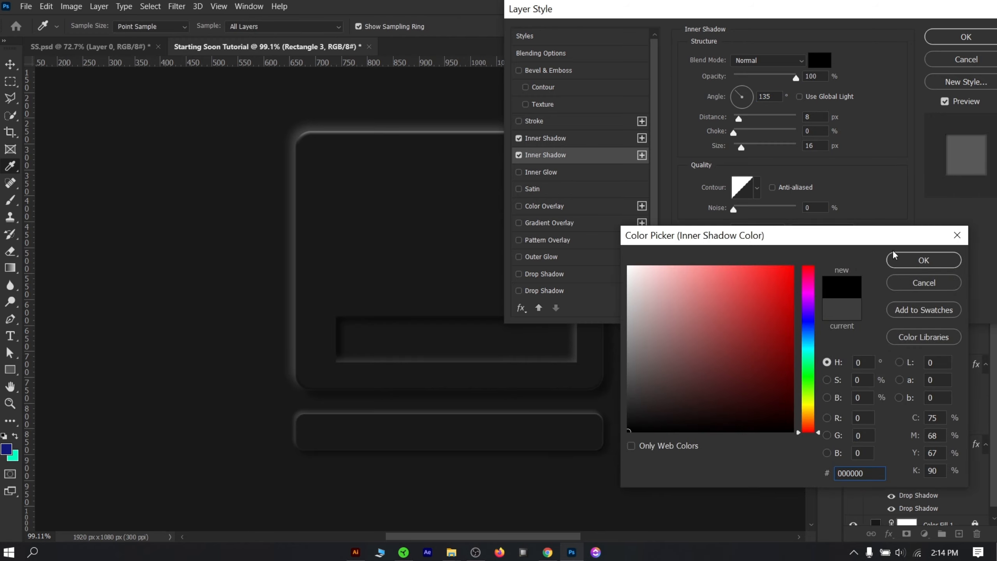
click(896, 258)
drag(742, 119, 744, 119)
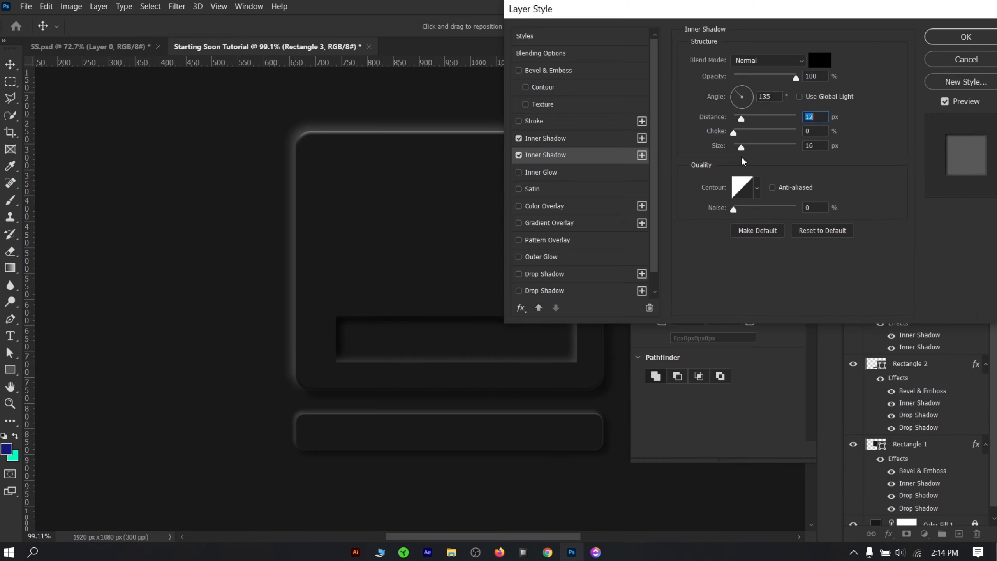
Lower the opacity of the grey inner shadow to about half and apply the layer style
click(559, 141)
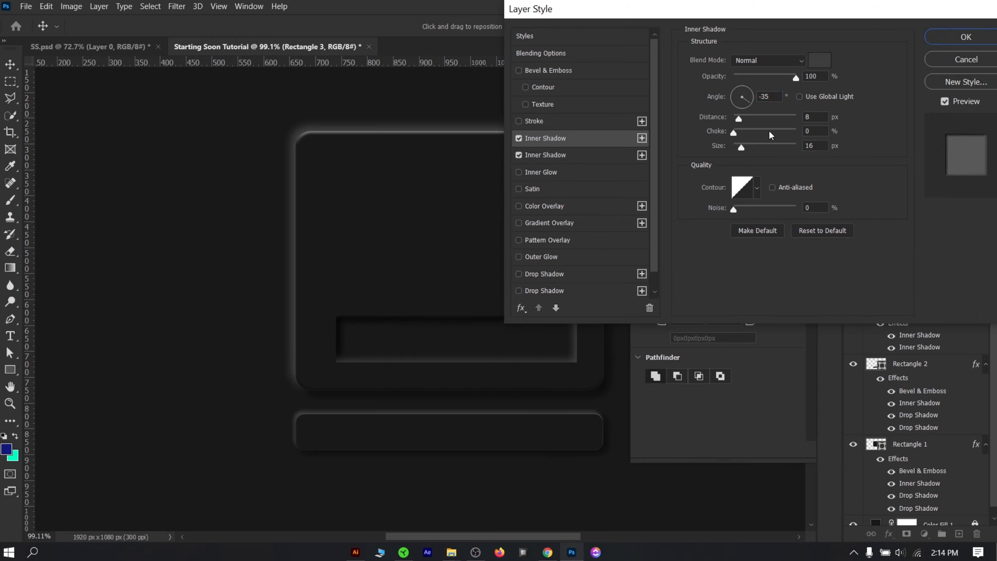
drag(738, 120, 738, 120)
drag(795, 78, 763, 79)
key(Return)
Round all four corners of the recessed rectangle to 10 px and collapse its shape properties
key(u)
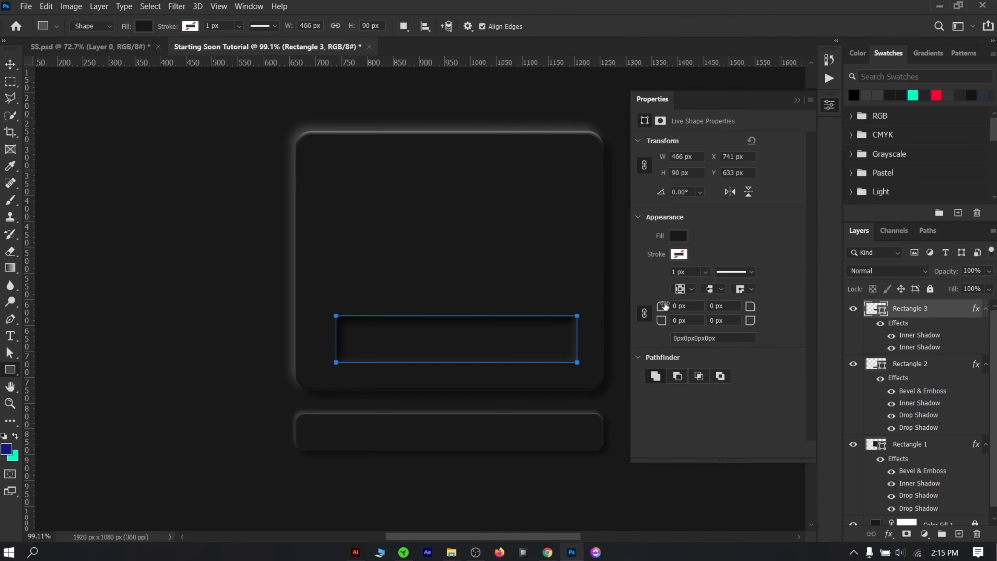
key(v)
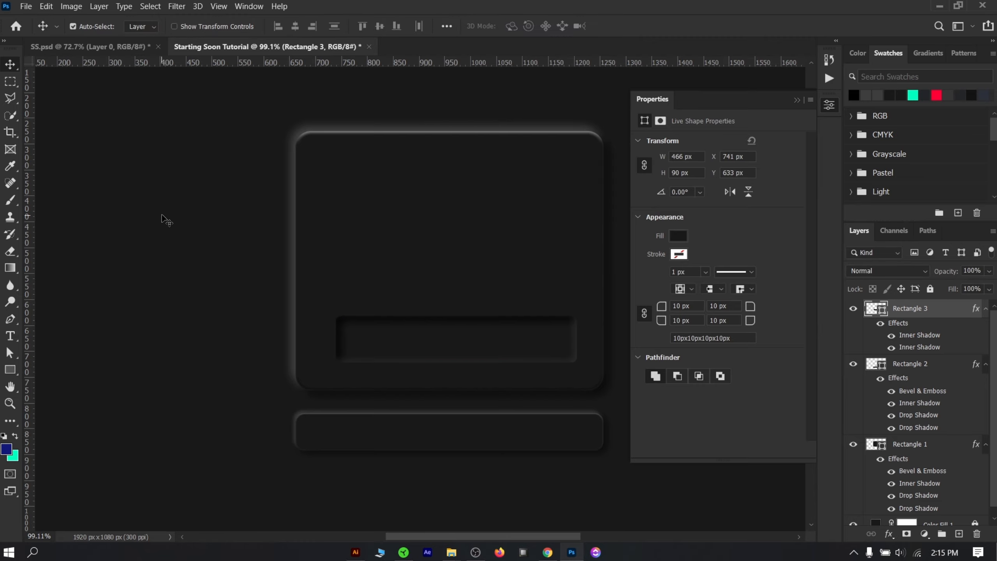
drag(662, 305, 668, 305)
click(207, 276)
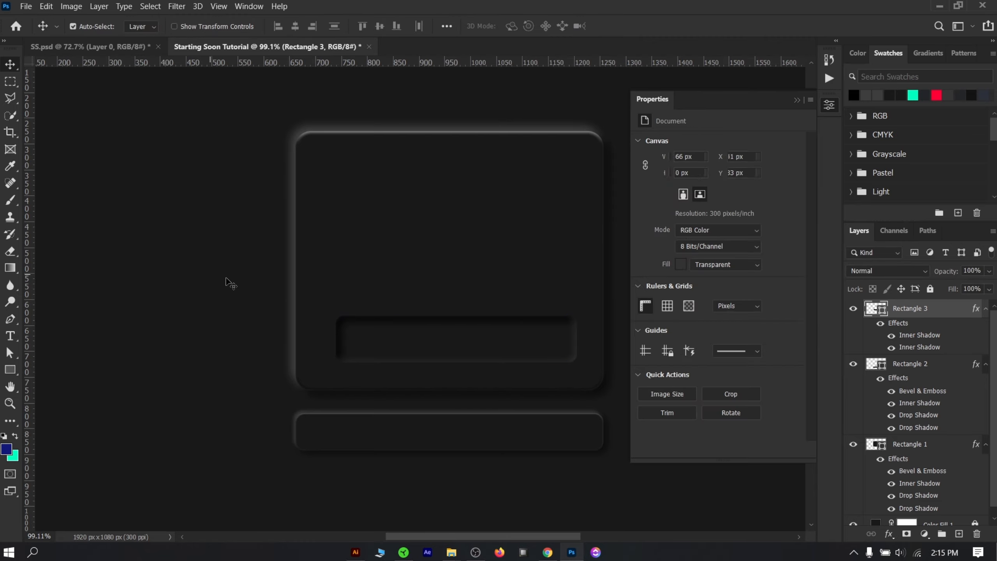
click(797, 100)
Centre the recessed rectangle horizontally in the large panel and resize it to about 447 x 108 px
scroll(294, 398, down, 3)
scroll(293, 398, up, 4)
drag(412, 338, 407, 338)
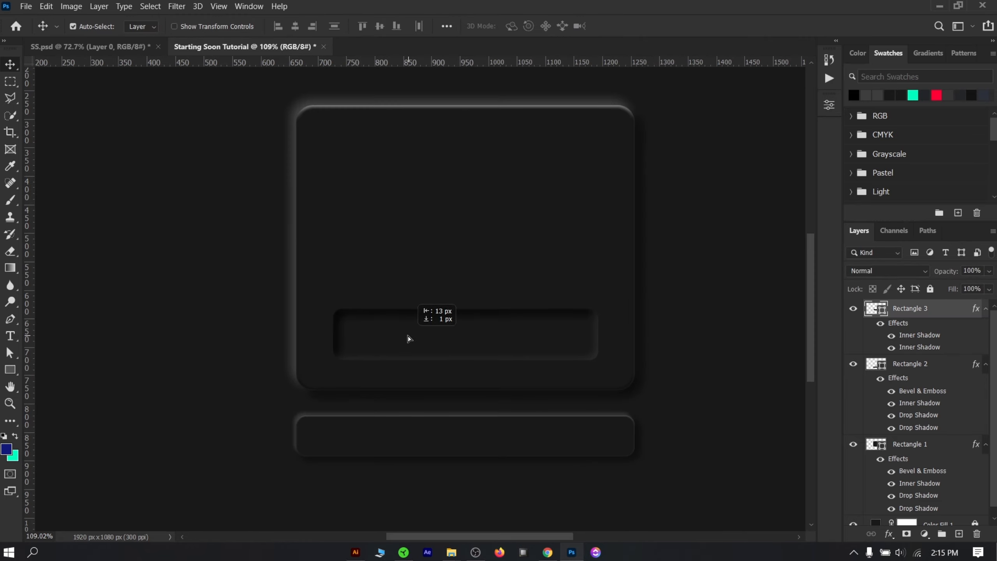
key(ctrl+t)
drag(464, 309, 465, 298)
drag(332, 329, 340, 329)
drag(604, 330, 595, 330)
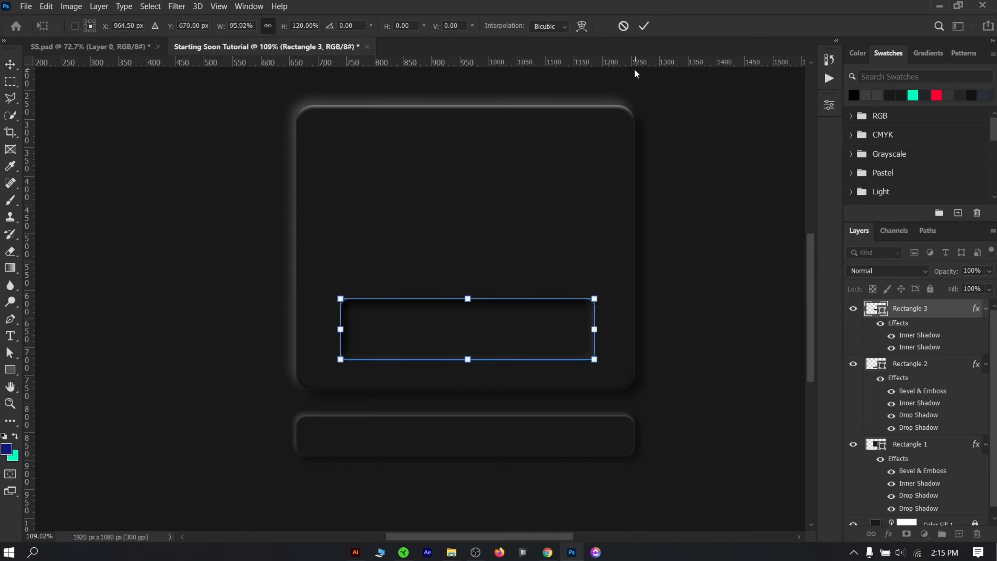
key(Return)
drag(492, 347, 491, 347)
Review the layout on the whole canvas and compare it with the SS.psd reference design
scroll(510, 372, down, 1)
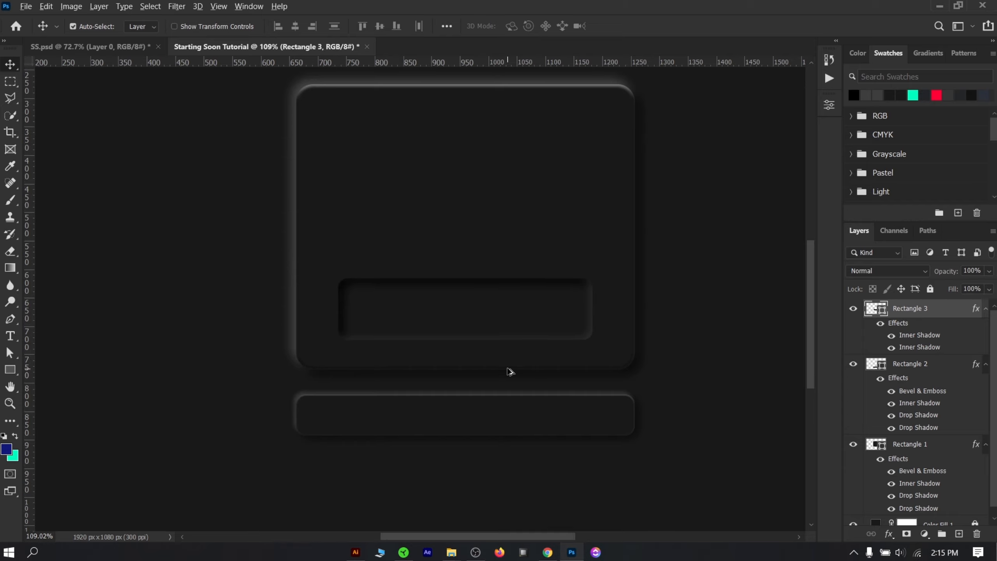
scroll(501, 372, down, 3)
drag(675, 186, 675, 232)
scroll(651, 273, down, 3)
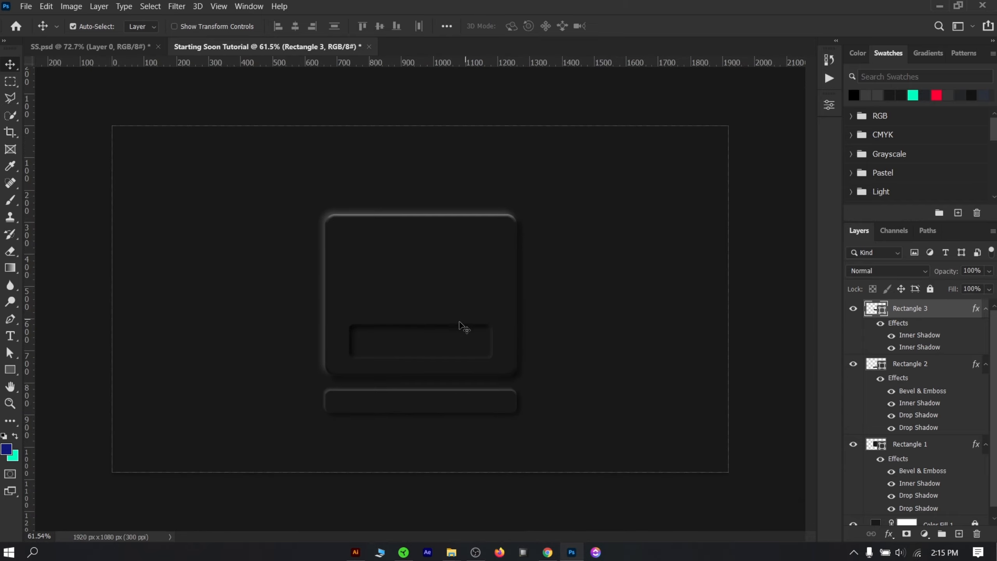
scroll(540, 339, up, 3)
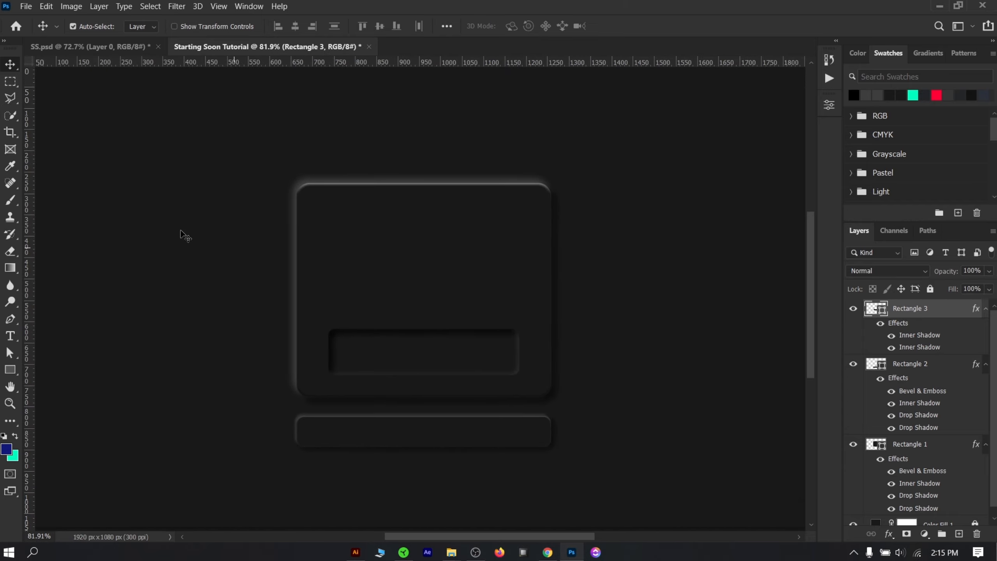
click(90, 46)
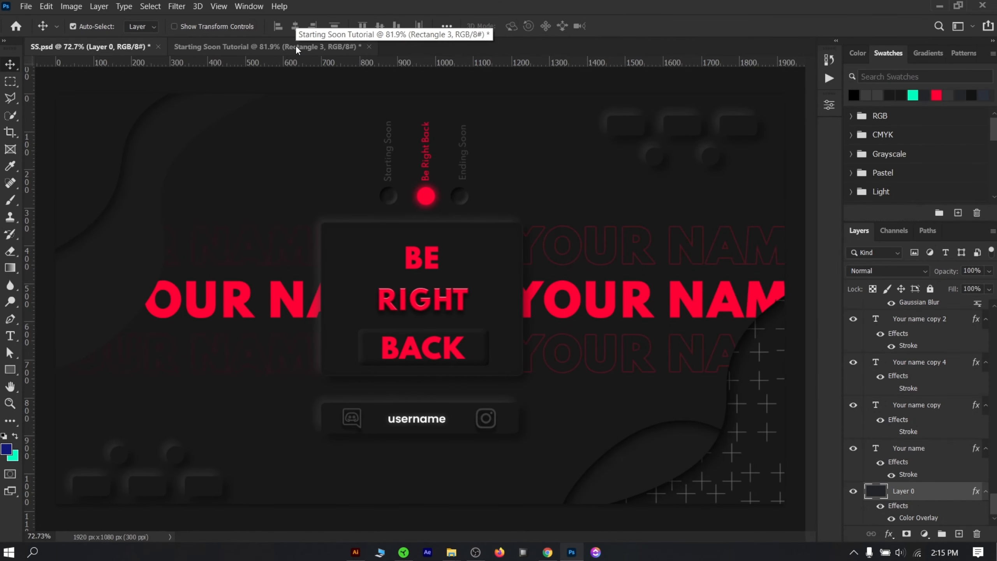
click(297, 46)
Hide Rectangle 3 and draw a small rectangle about 83 x 37 px in the canvas's upper-right area
scroll(680, 213, down, 2)
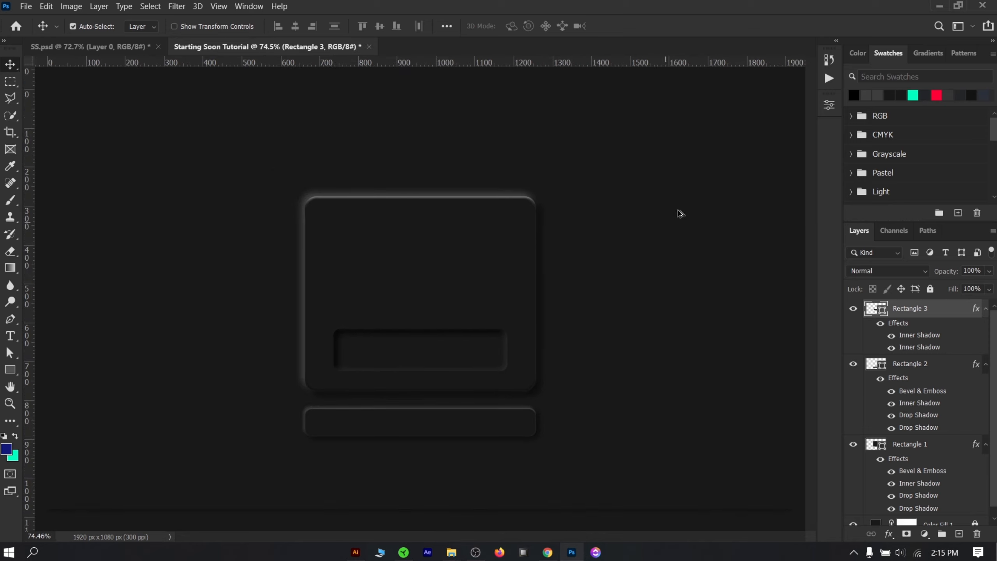
scroll(627, 224, down, 2)
scroll(637, 258, up, 4)
drag(669, 180, 553, 262)
scroll(547, 273, up, 1)
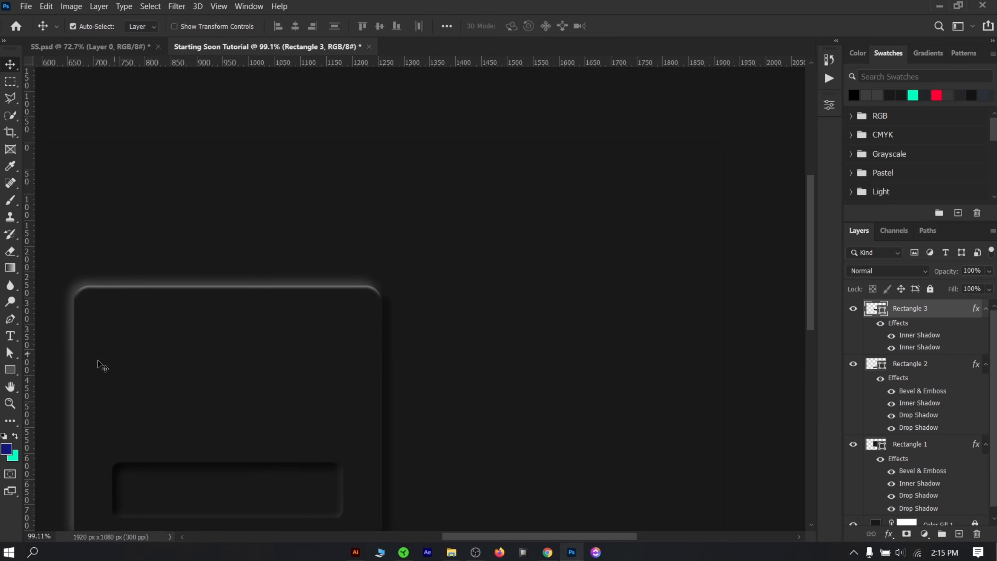
click(10, 370)
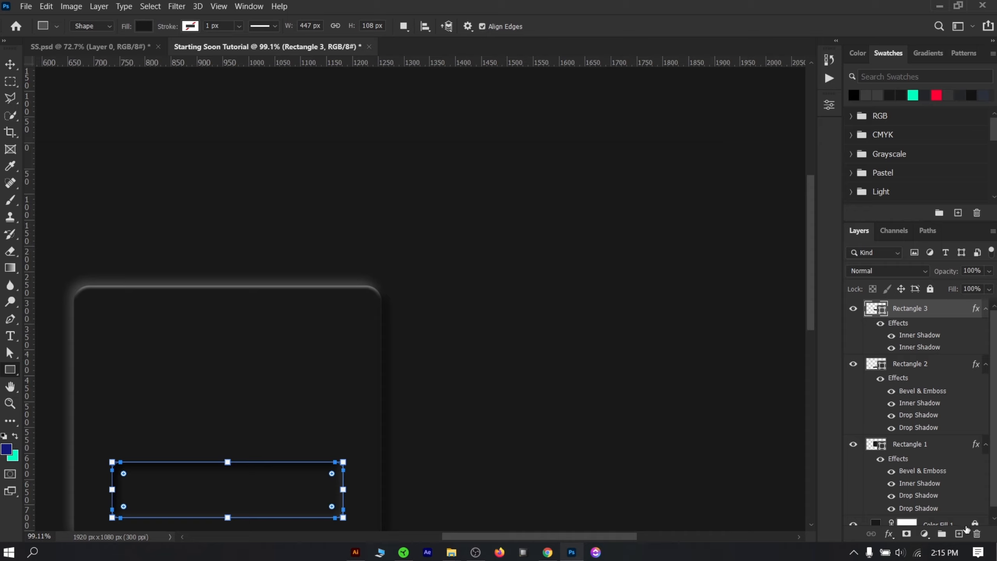
click(852, 308)
drag(506, 185, 548, 203)
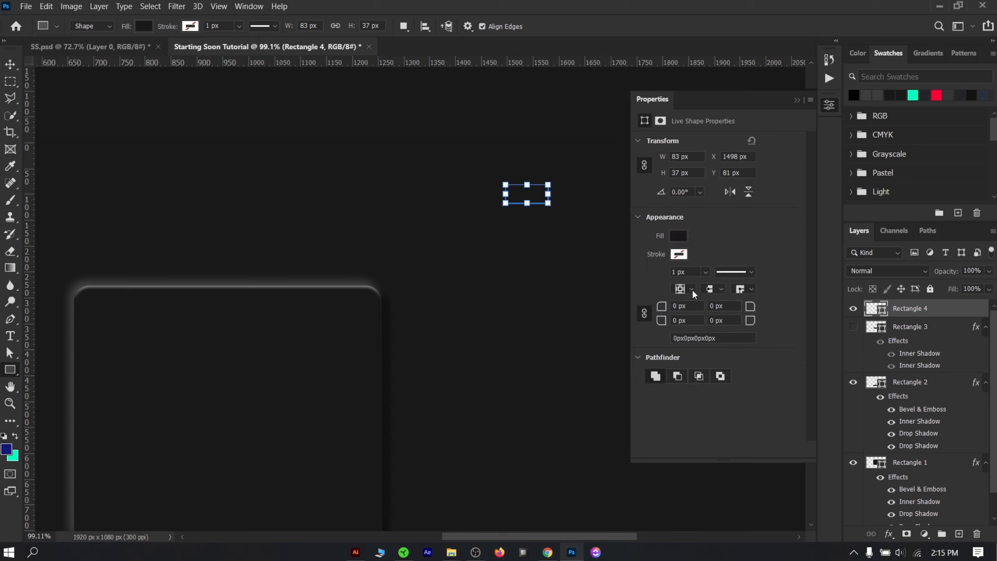
Round the small rectangle's corners to 6 px and paste the copied panel layer style onto it
drag(662, 309, 666, 309)
key(v)
right_click(959, 320)
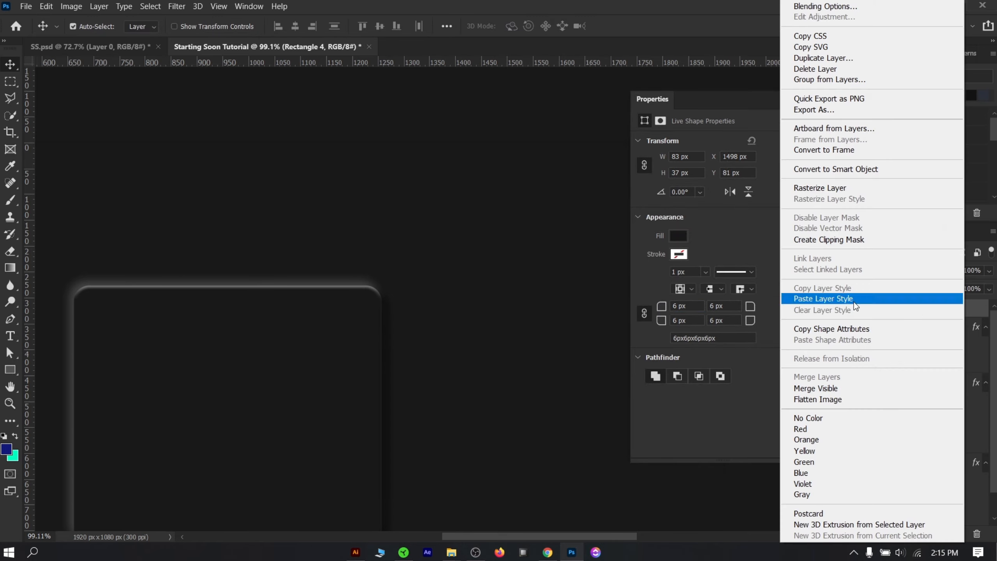
click(800, 299)
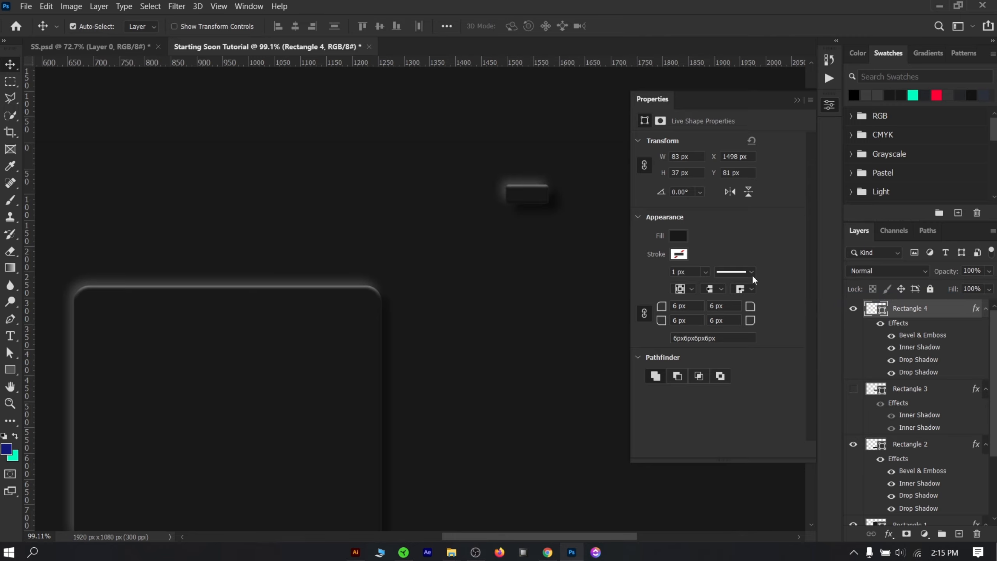
Turn off the small rectangle's Bevel & Emboss and Inner Shadow, and set its black drop shadow to 17 px distance and 10 px size
click(891, 335)
double_click(918, 361)
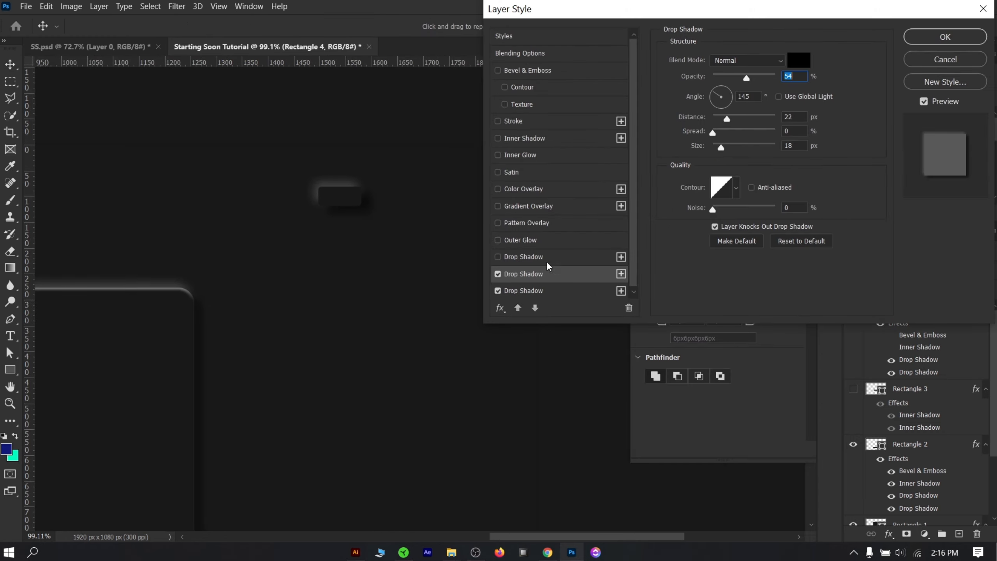
drag(731, 119, 719, 148)
click(534, 290)
mouse_move(720, 120)
mouse_down()
mouse_move(719, 147)
mouse_move(724, 123)
mouse_up()
click(538, 273)
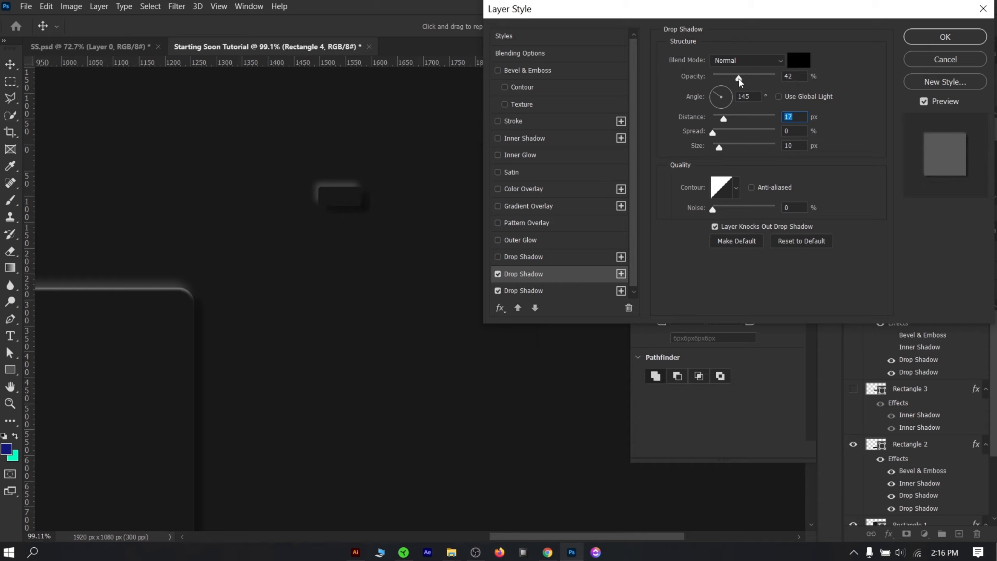
Fine-tune the opacity of the small rectangle's white drop shadow and the opacity and distance of its black one
click(543, 293)
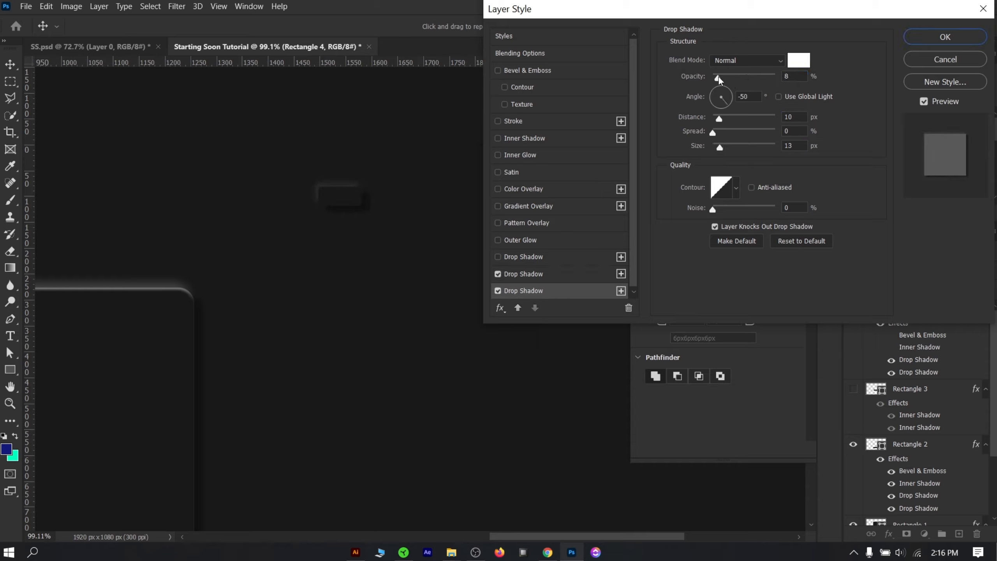
click(577, 272)
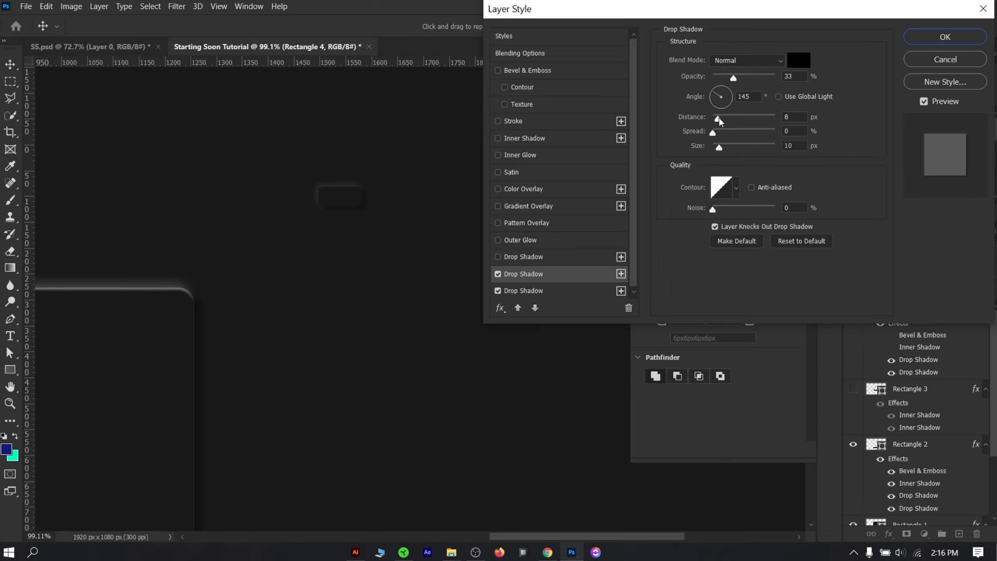
drag(720, 122, 721, 120)
drag(734, 78, 738, 78)
click(921, 42)
scroll(503, 277, down, 4)
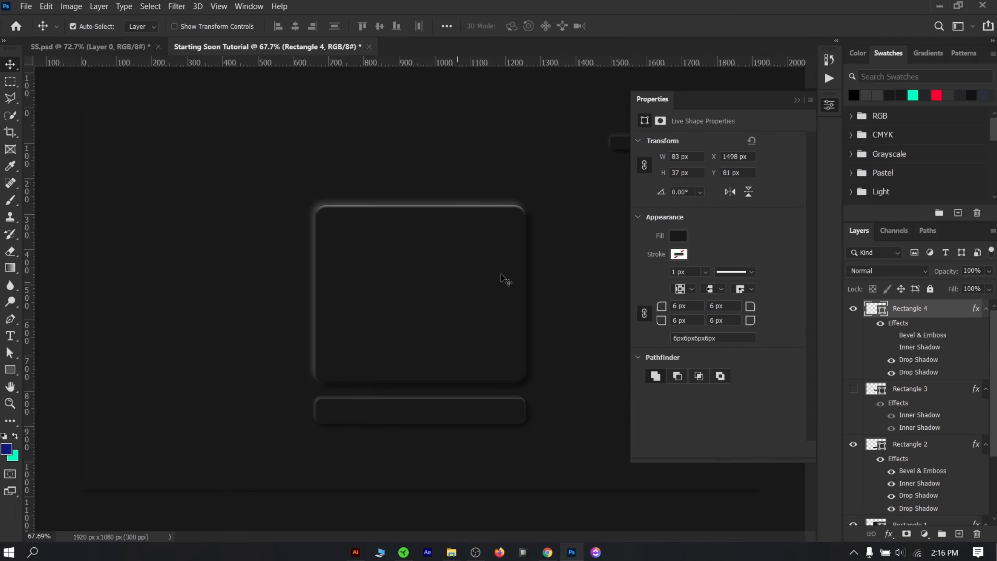
Duplicate the small rectangle twice to form a row of three and compare it with the SS.psd reference
click(809, 96)
scroll(599, 219, up, 3)
scroll(601, 221, up, 3)
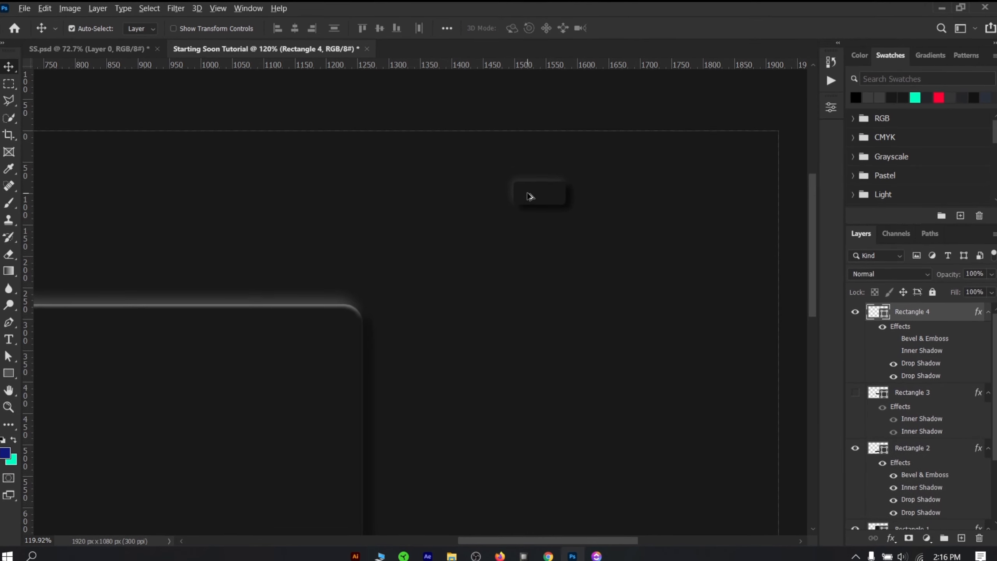
drag(527, 196, 596, 172)
click(72, 50)
click(243, 52)
Adjust the positions of the three small rectangles and distribute them evenly in the horizontal direction
scroll(643, 197, up, 2)
drag(426, 171, 418, 171)
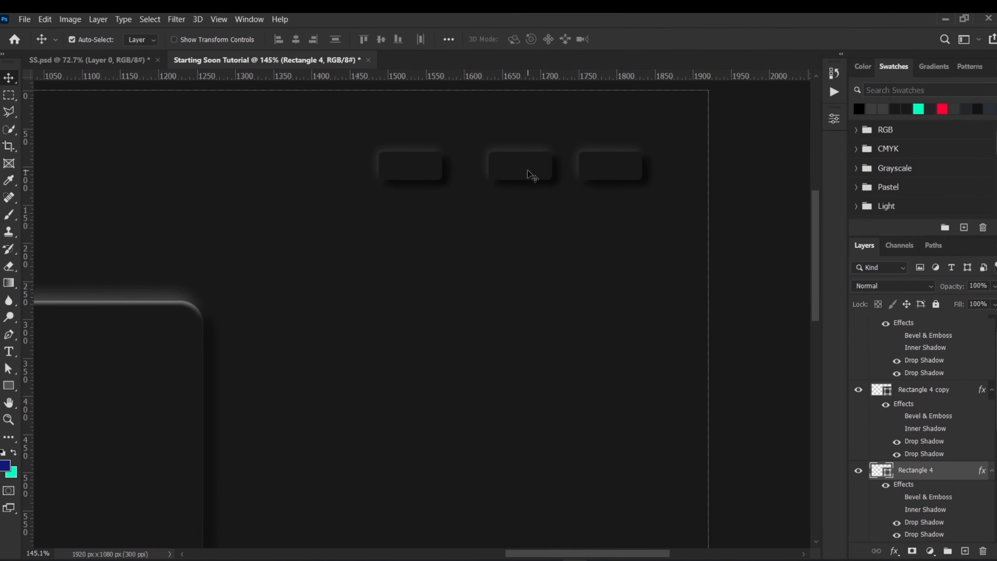
drag(531, 174, 520, 174)
click(592, 173)
shift+click(519, 173)
shift+click(421, 169)
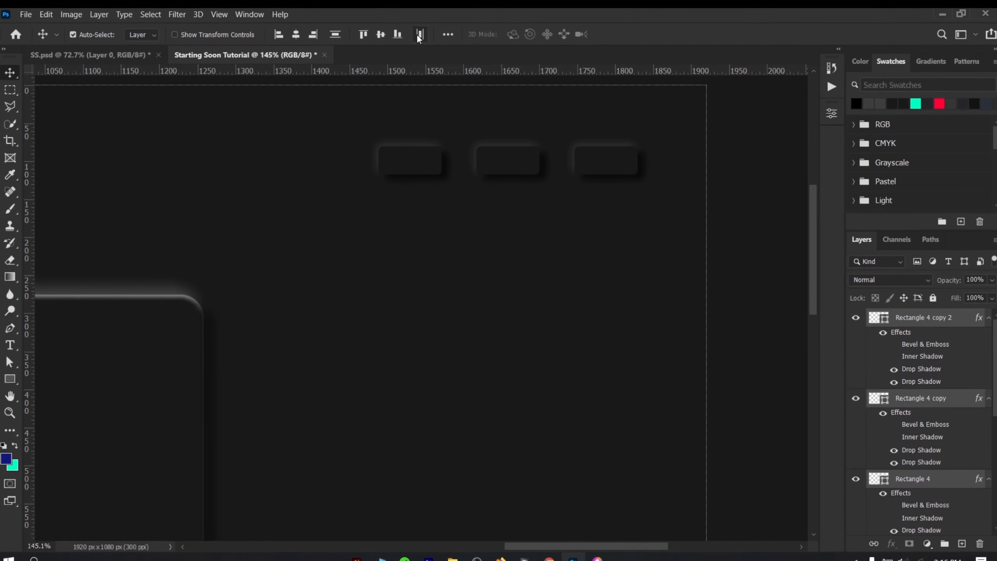
click(744, 194)
scroll(460, 262, down, 5)
Copy the row of three small rectangles into the canvas's lower-left corner
click(550, 181)
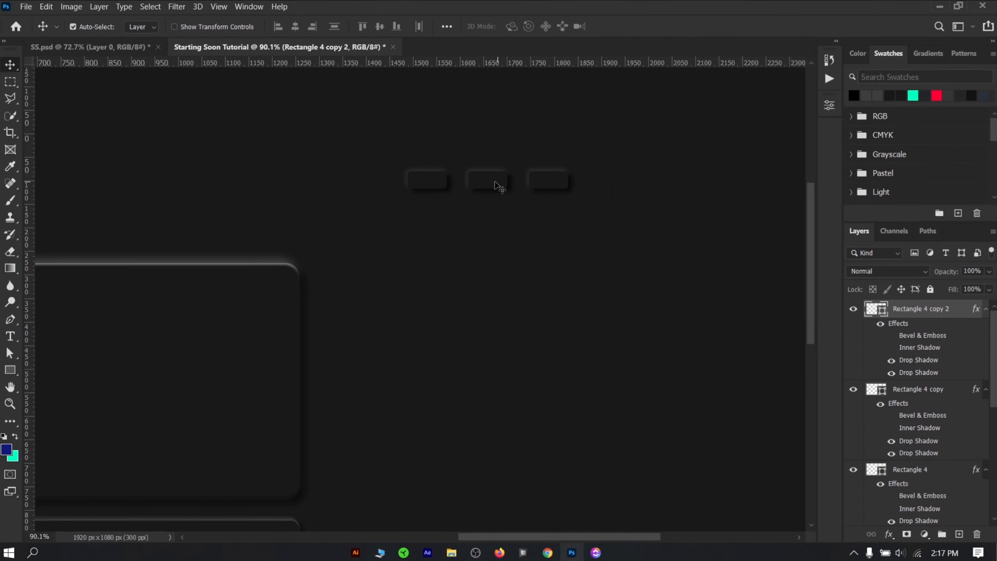
shift+click(497, 182)
shift+click(441, 185)
drag(441, 185, 443, 357)
drag(306, 412, 492, 348)
key(ctrl+t)
drag(656, 294, 75, 446)
drag(122, 472, 332, 412)
click(643, 26)
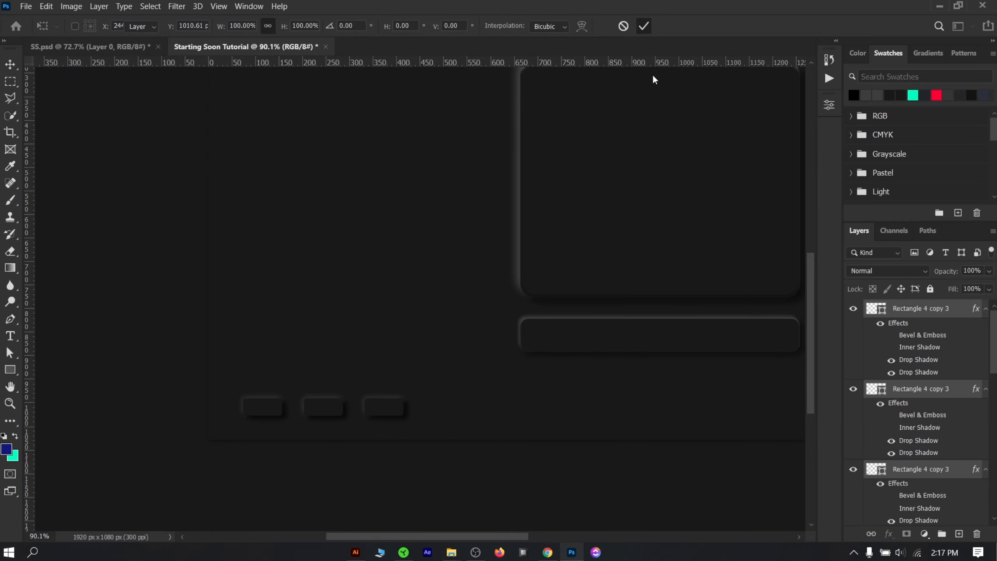
Check the SS.psd reference and draw a circle about 28 x 28 px below the first small rectangle in the canvas's upper-right area
drag(653, 76, 173, 219)
scroll(465, 272, up, 2)
scroll(430, 279, up, 2)
drag(502, 167, 507, 204)
click(119, 46)
click(261, 47)
right_click(10, 370)
click(50, 393)
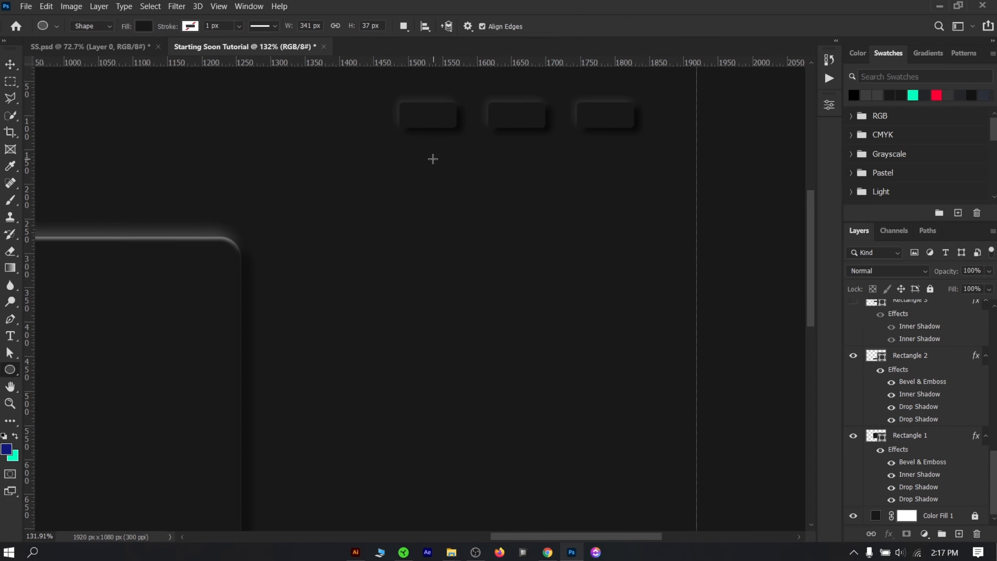
drag(432, 158, 454, 180)
key(v)
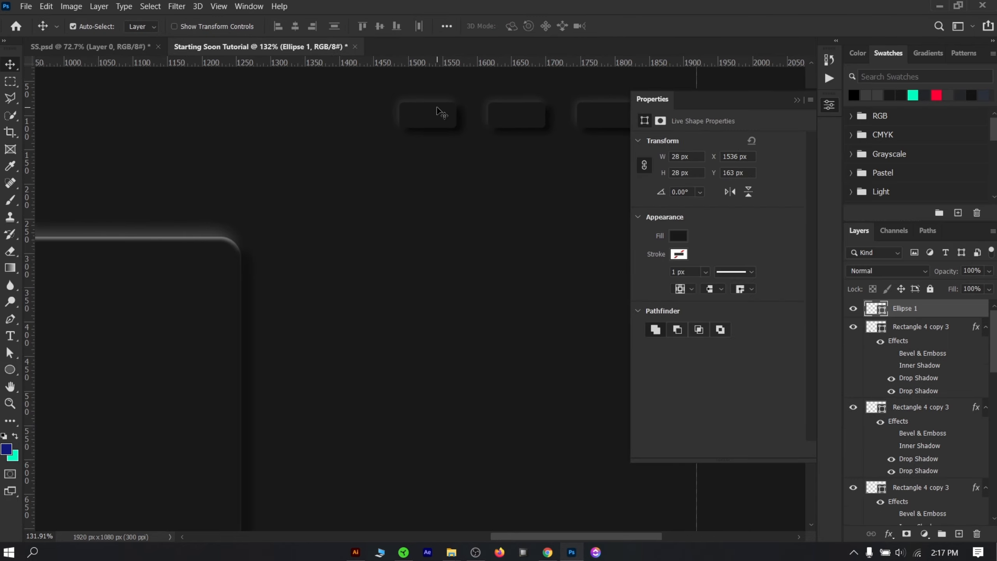
Try to transfer the small rectangle's layer style to the circle
click(438, 112)
right_click(437, 112)
click(528, 182)
right_click(943, 451)
click(800, 287)
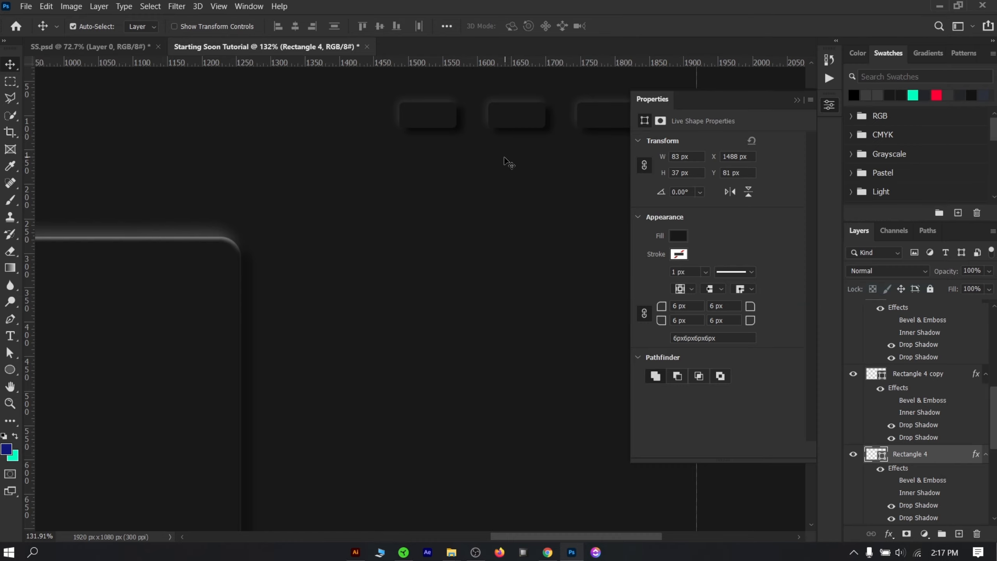
scroll(253, 249, down, 2)
right_click(941, 306)
click(816, 298)
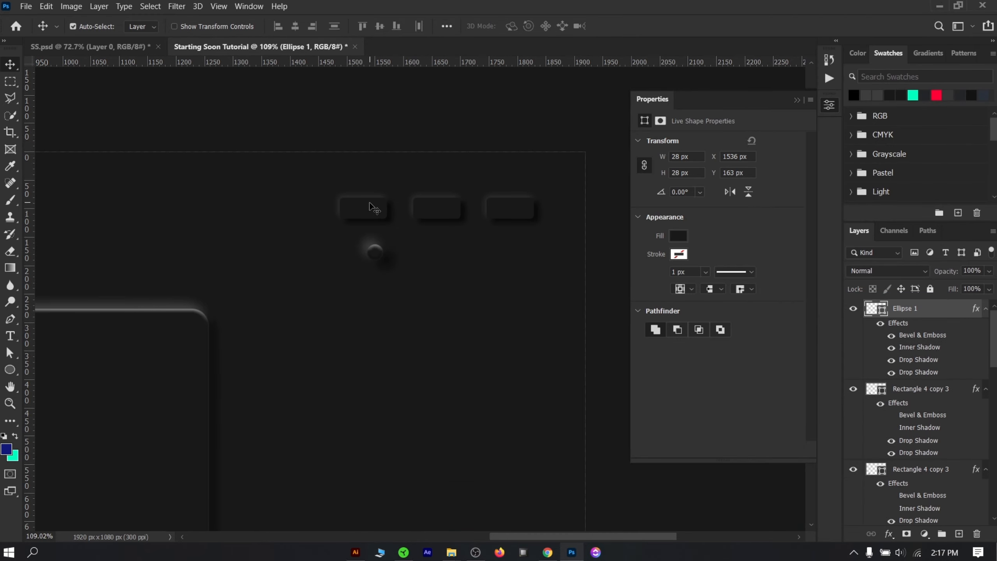
Copy the layer style of the first small rectangle and paste it onto the circle
click(370, 205)
right_click(953, 459)
click(813, 288)
click(375, 255)
right_click(953, 309)
click(847, 298)
Place the circle below the gap between the first two small rectangles and duplicate it below the second gap
scroll(412, 310, up, 1)
drag(376, 261, 408, 253)
scroll(422, 301, up, 4)
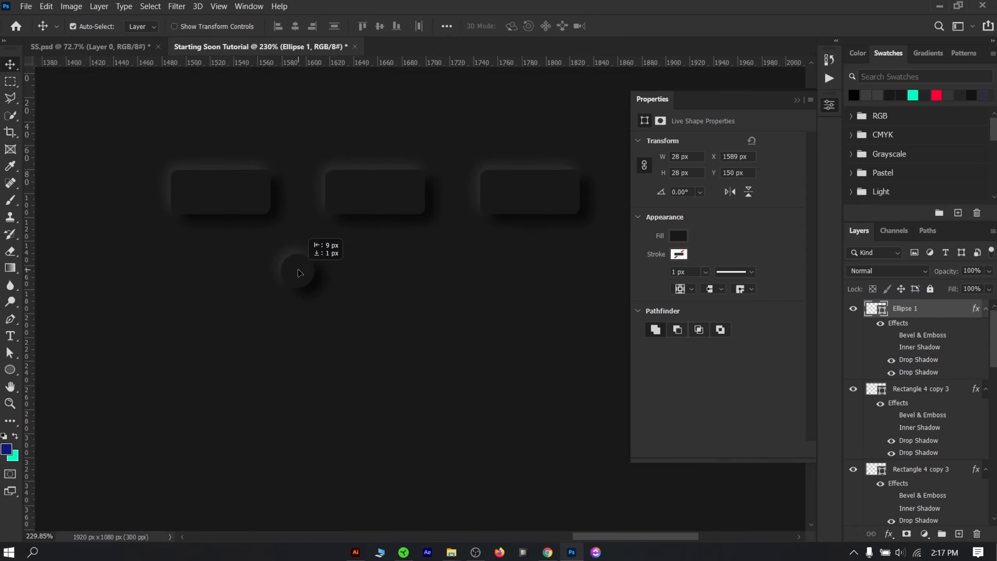
drag(298, 271, 298, 270)
alt+drag(298, 270, 455, 270)
Copy both circles to the lower-left corner and position them above the gaps between the small rectangles there
scroll(409, 365, down, 5)
drag(404, 396, 487, 367)
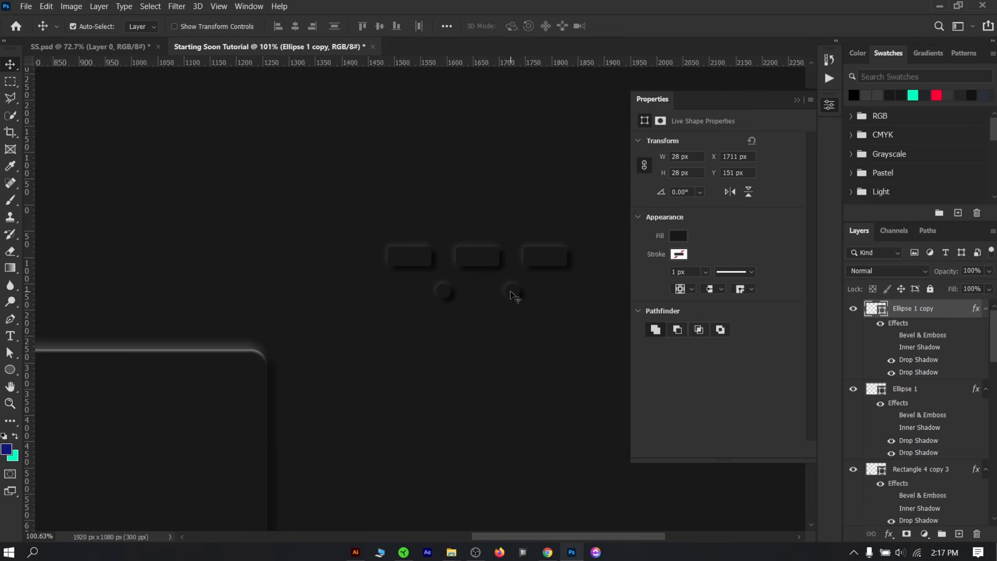
shift+click(442, 294)
key(ctrl+0)
click(796, 100)
alt+drag(672, 154, 114, 474)
scroll(114, 475, up, 5)
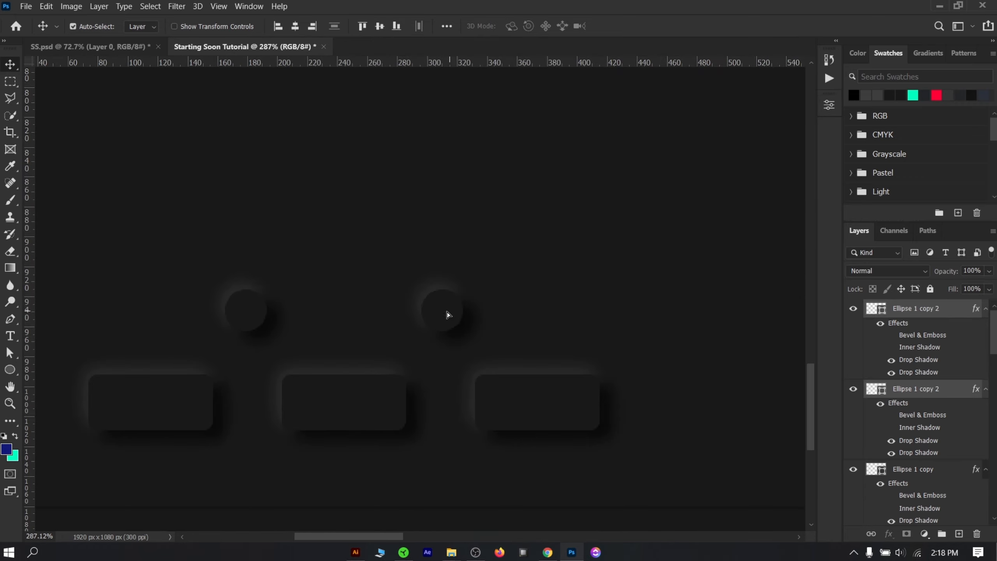
drag(448, 312, 439, 323)
scroll(446, 337, down, 2)
scroll(447, 336, down, 3)
scroll(473, 377, down, 8)
click(669, 274)
scroll(463, 310, up, 4)
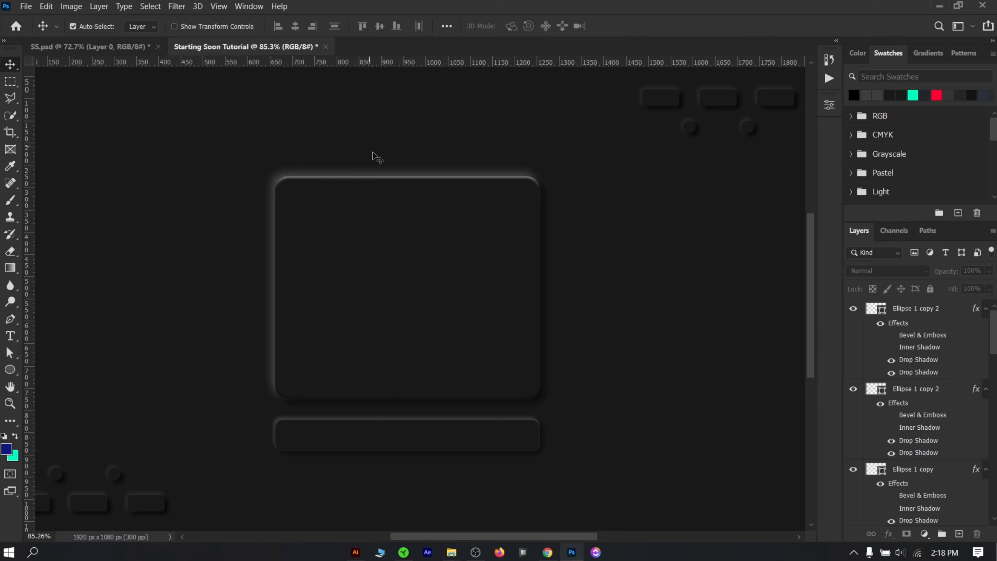
Show the hidden recessed rectangle again and add a blank layer for drawing with the Curvature Pen tool
click(435, 344)
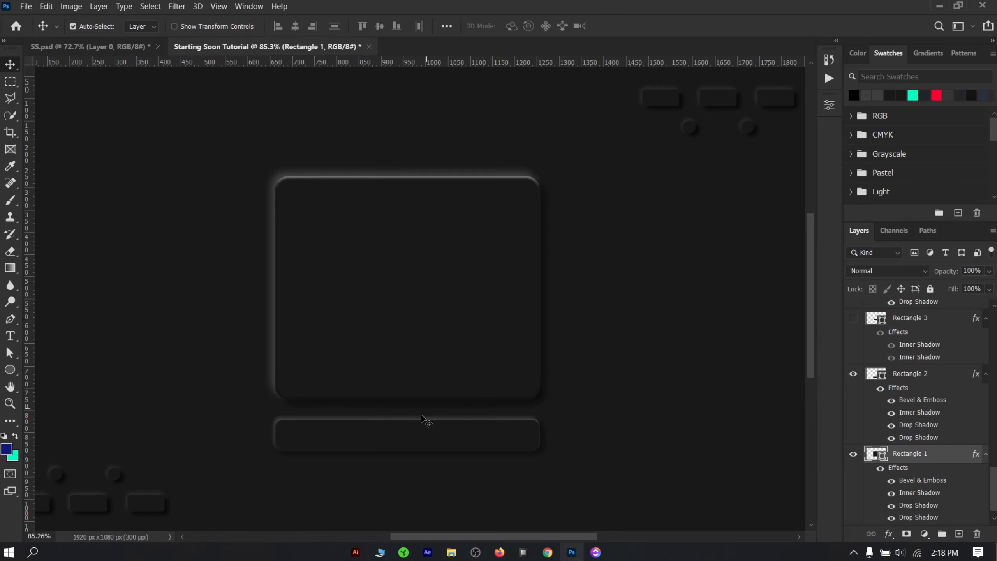
click(422, 424)
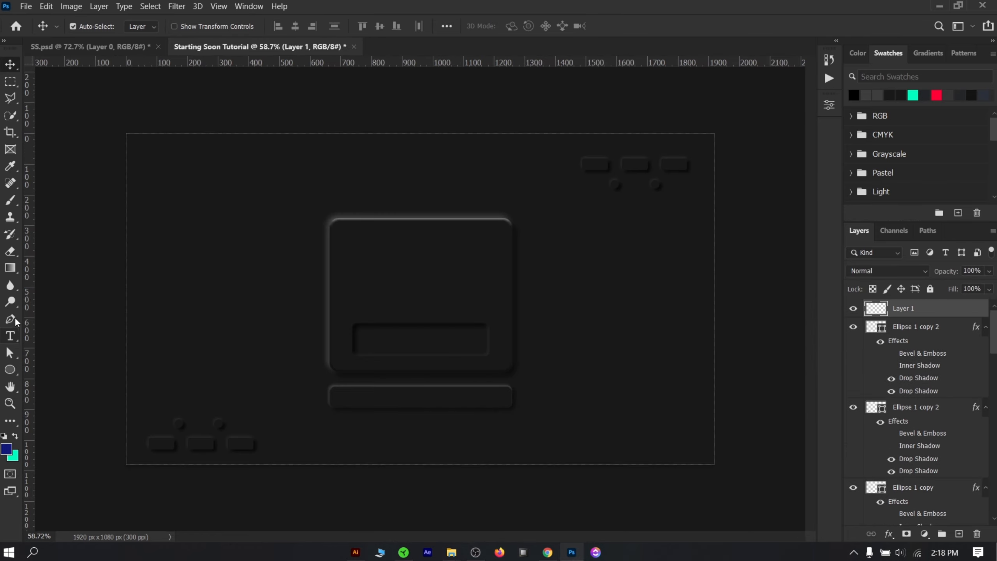
click(15, 320)
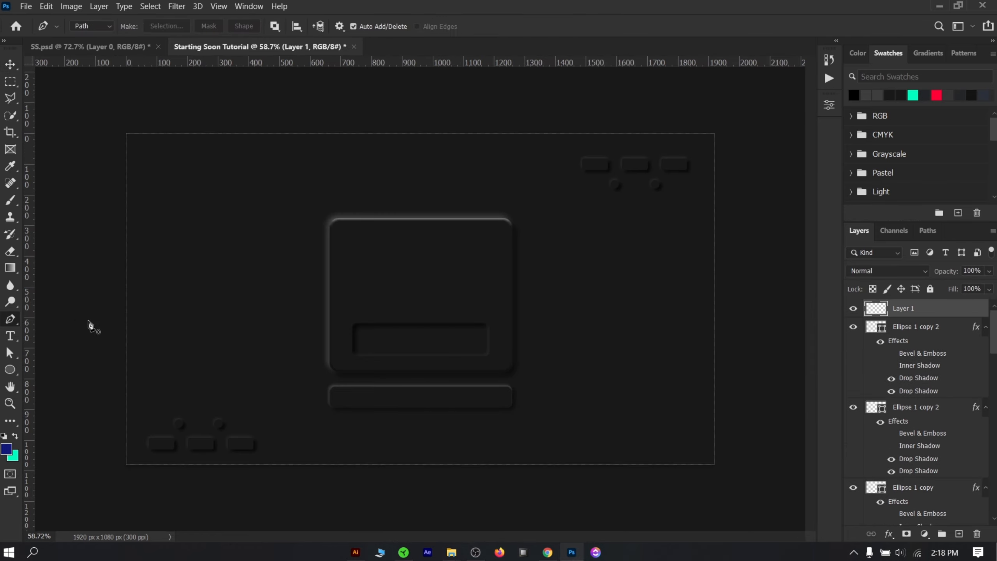
right_click(16, 321)
click(76, 343)
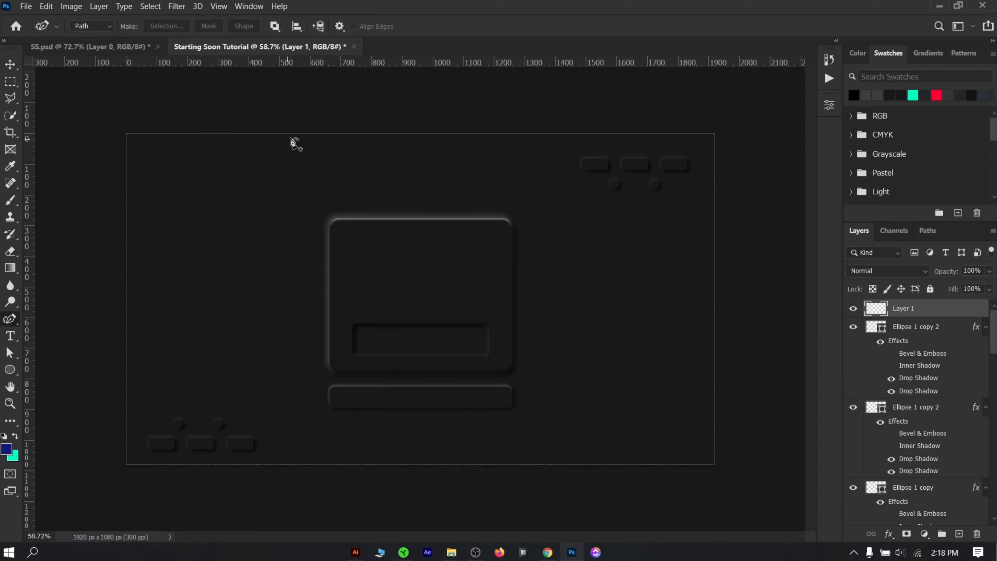
Try to outline a wavy shape over the canvas's upper-left corner as a path
click(320, 126)
click(225, 150)
click(197, 172)
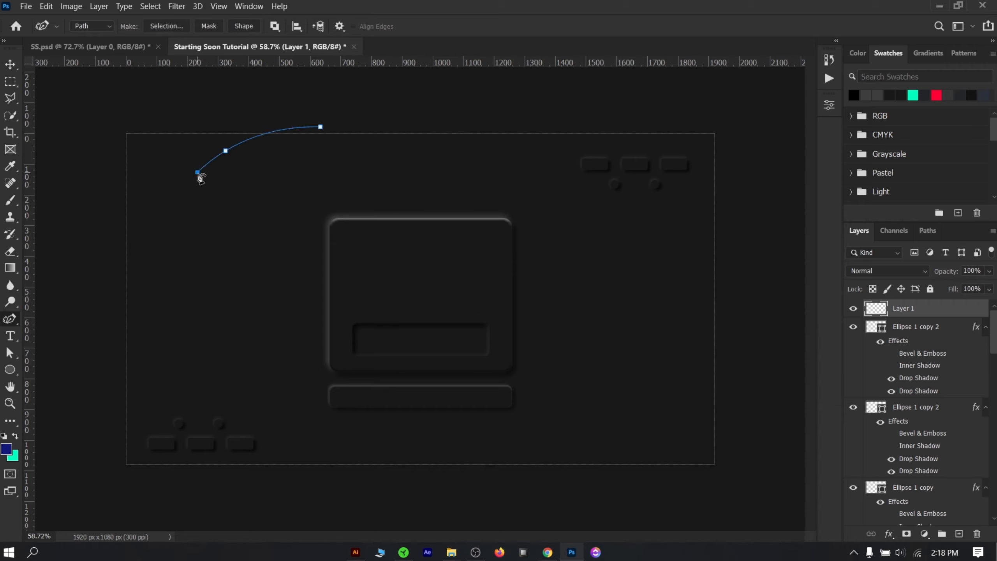
click(186, 206)
click(160, 241)
click(103, 248)
click(83, 242)
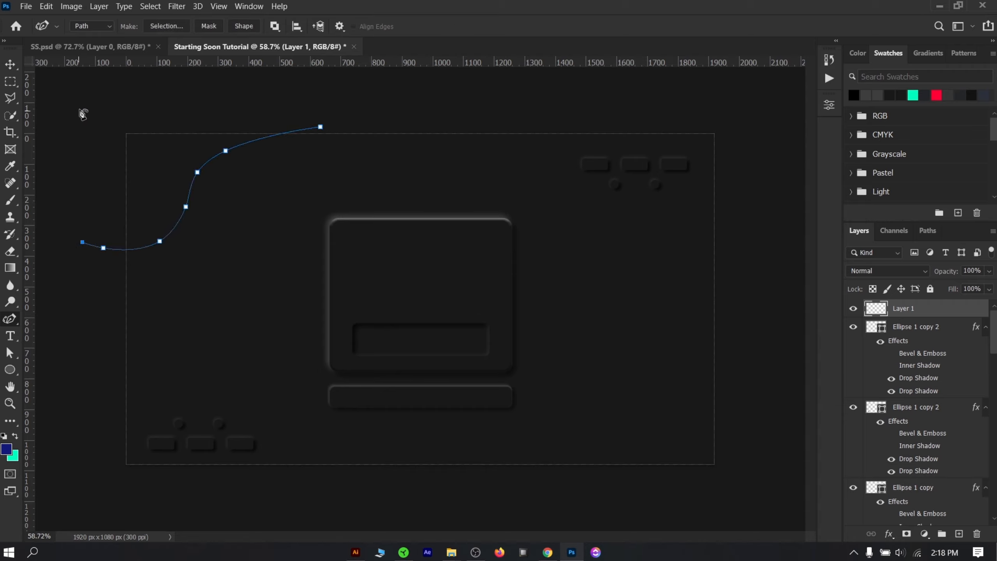
click(81, 102)
click(302, 106)
click(320, 127)
Draw a closed wavy shape over the canvas's upper-left corner with the Curvature Pen in Shape mode
click(88, 26)
click(89, 37)
click(335, 126)
click(235, 156)
click(214, 195)
click(197, 226)
click(149, 246)
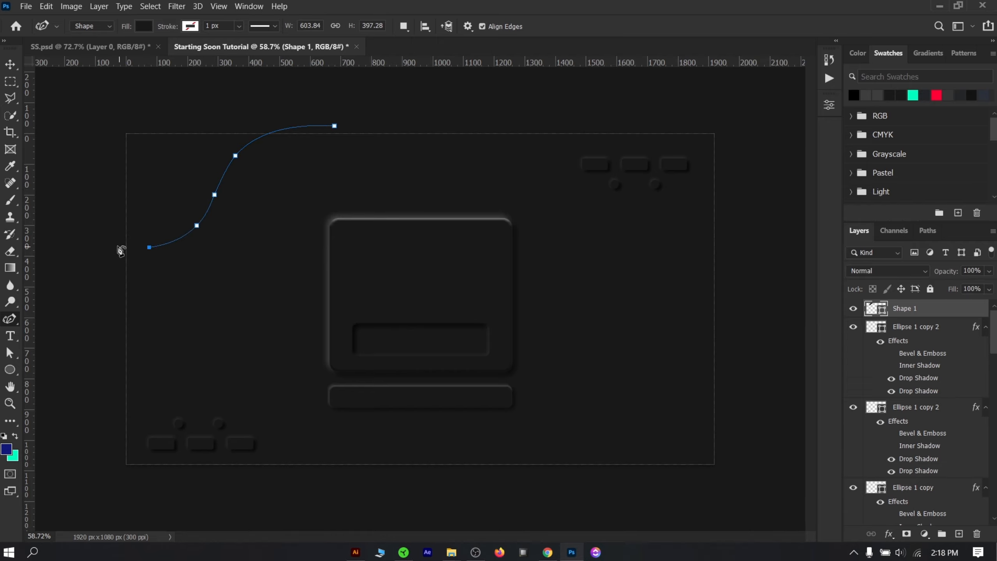
click(114, 246)
click(73, 181)
click(91, 102)
click(219, 90)
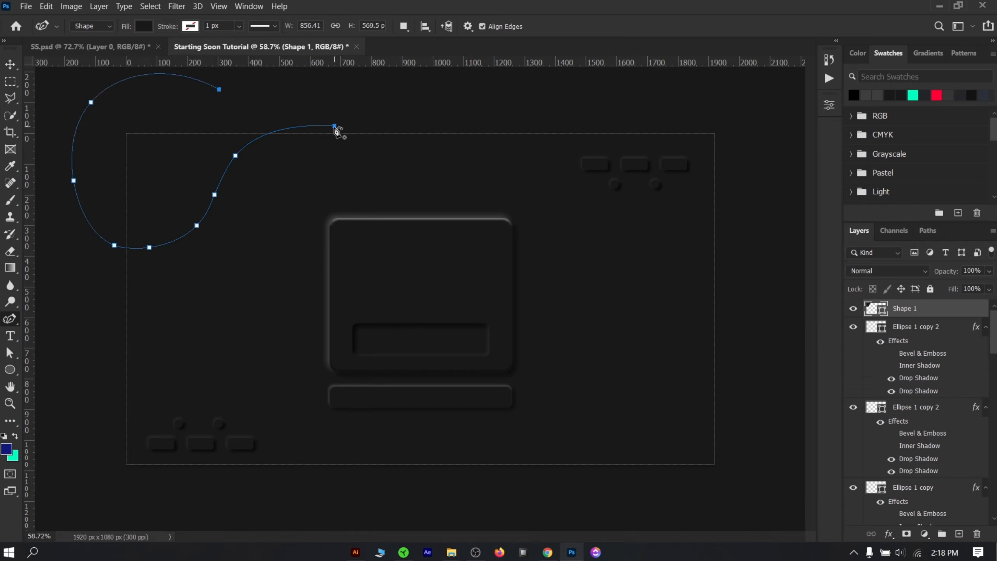
click(335, 126)
key(v)
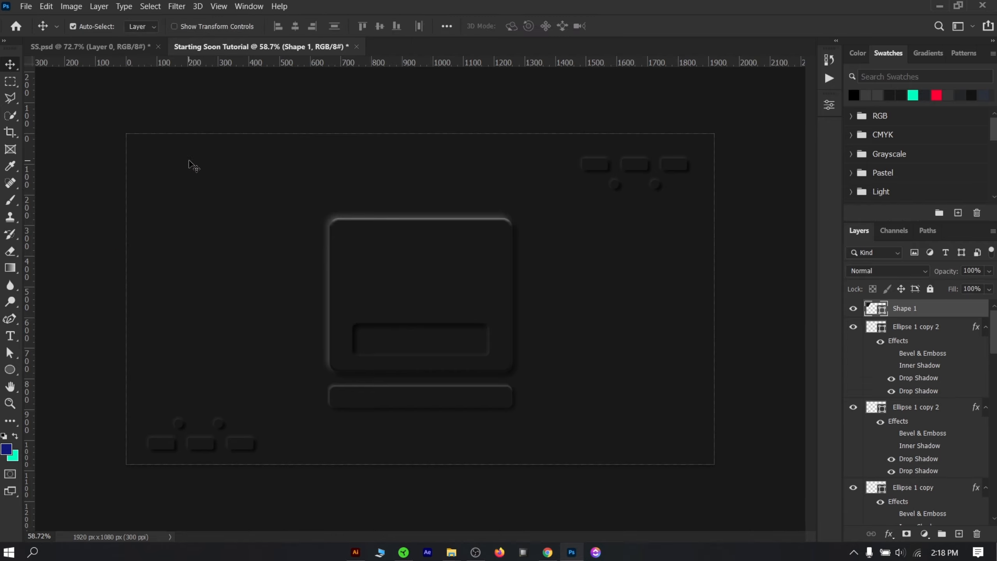
Give the wavy corner shape only a black drop shadow with 71% opacity, 145° angle, 16 px distance and 38 px size
double_click(949, 308)
click(526, 291)
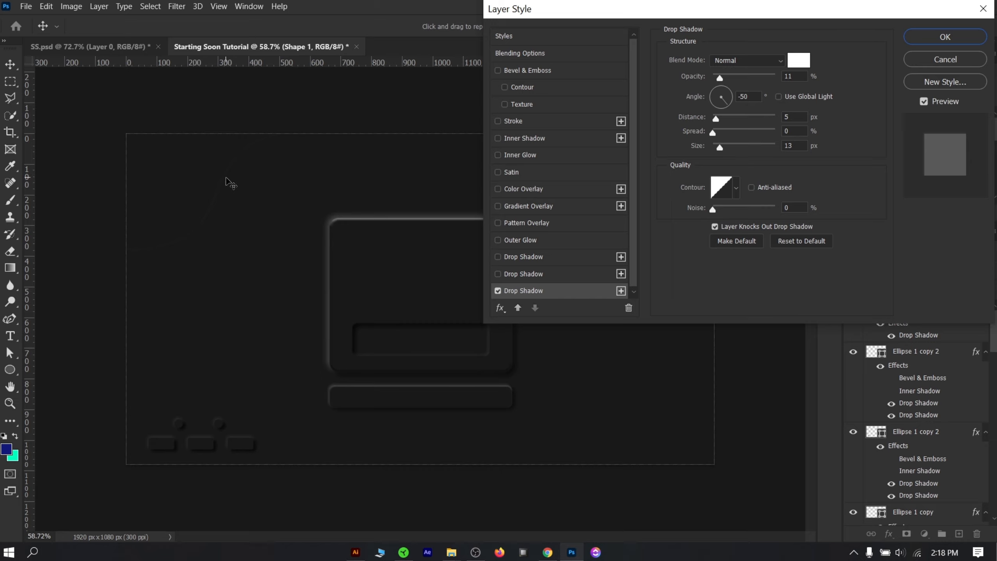
click(498, 290)
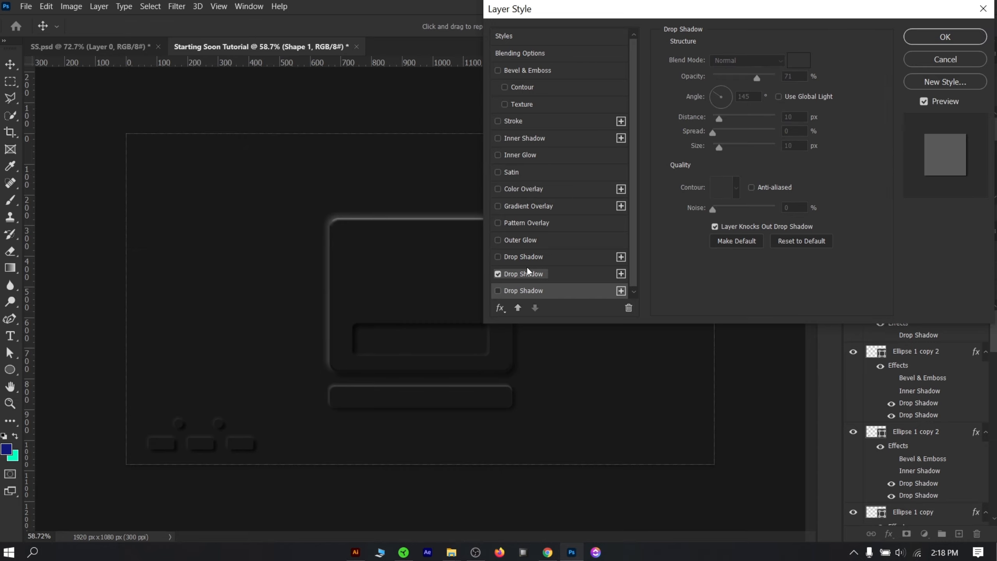
click(557, 274)
click(724, 119)
drag(720, 147, 726, 149)
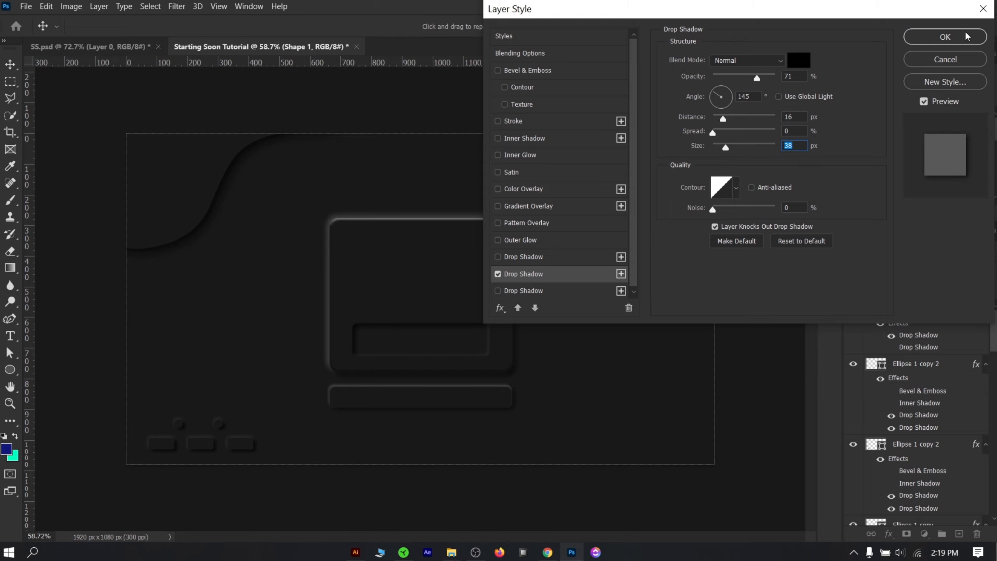
click(966, 37)
Compare the corner shapes with the SS.psd reference design
click(106, 45)
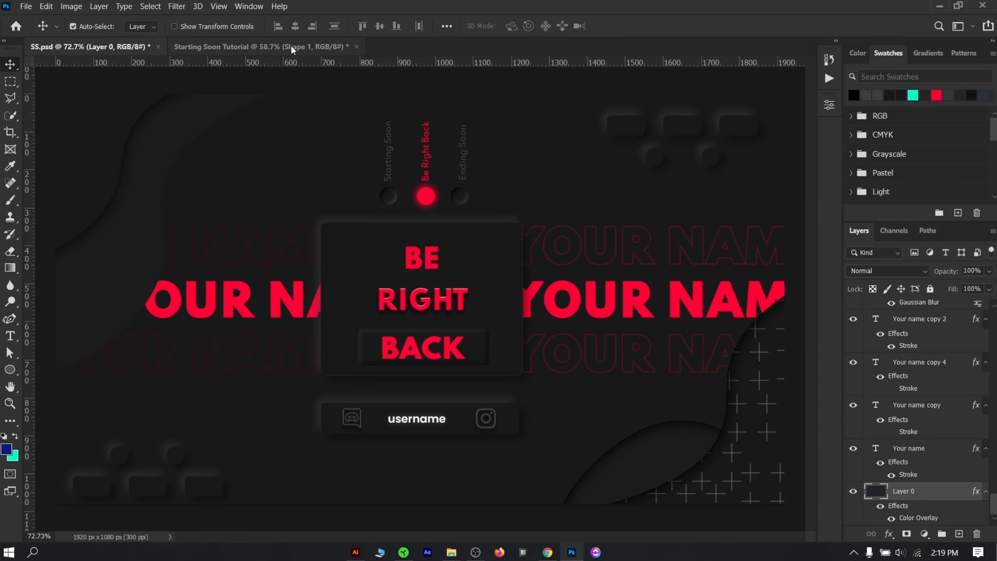
click(227, 46)
click(698, 373)
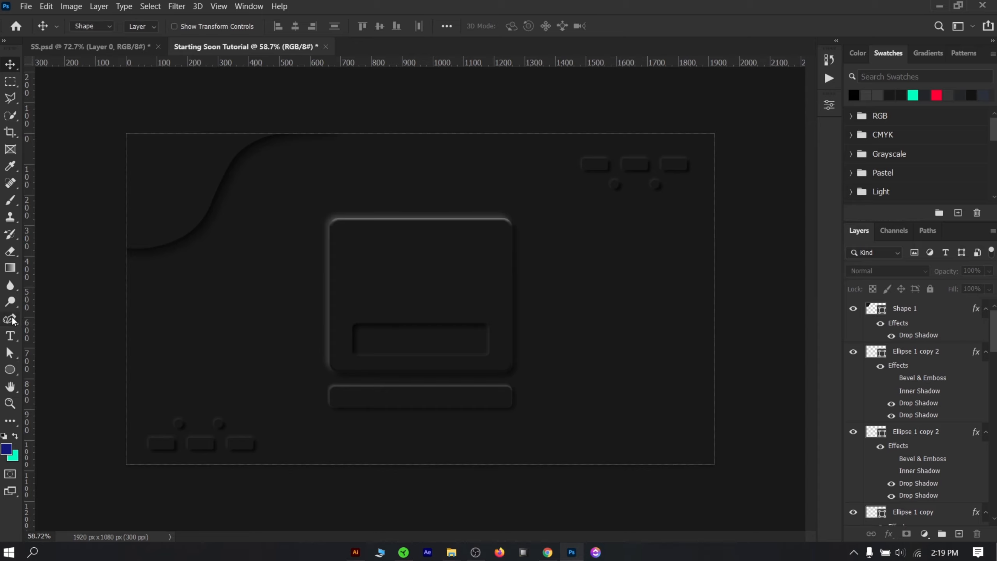
click(487, 456)
click(409, 472)
Draw a closed wavy shape about 911 × 817 px over the canvas's lower-right corner with the Curvature Pen in Shape mode
key(p)
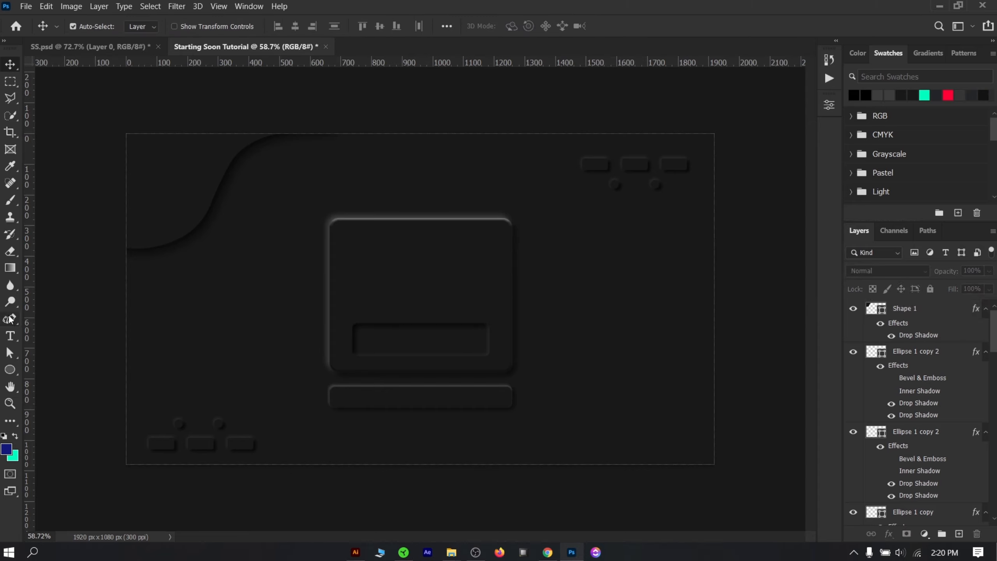
click(769, 309)
click(688, 308)
click(652, 347)
click(651, 387)
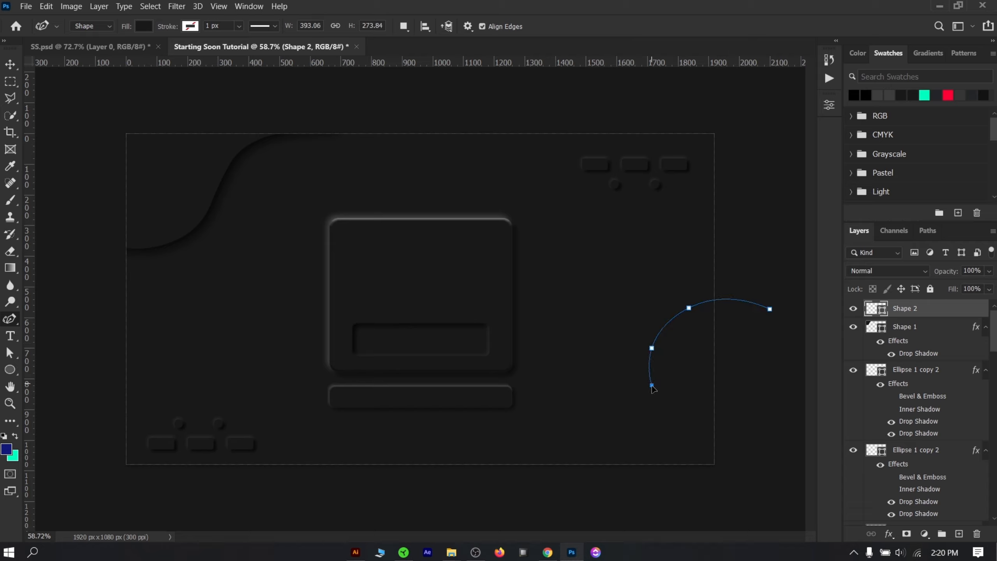
click(629, 418)
click(565, 426)
click(536, 445)
click(522, 472)
click(539, 508)
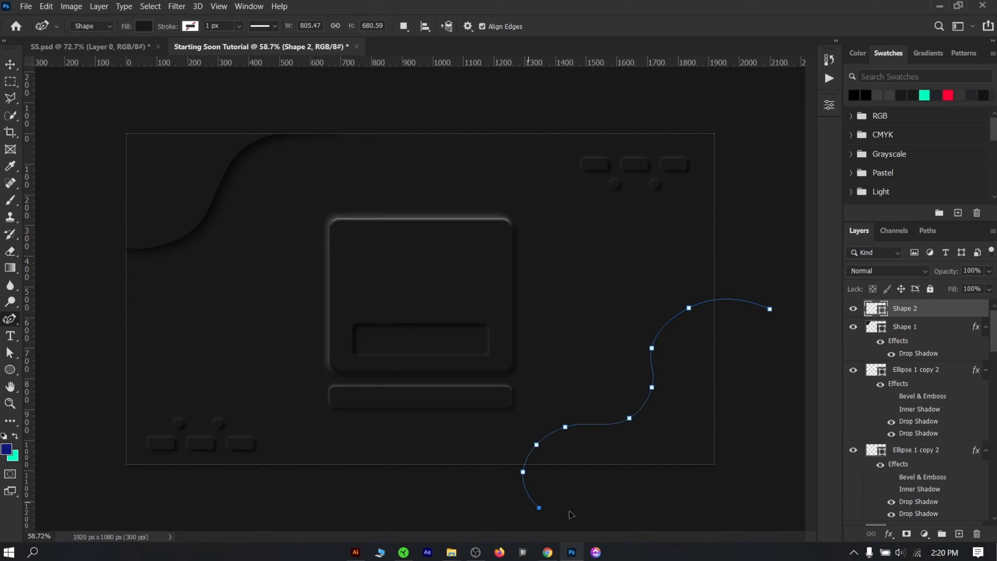
click(753, 510)
click(770, 310)
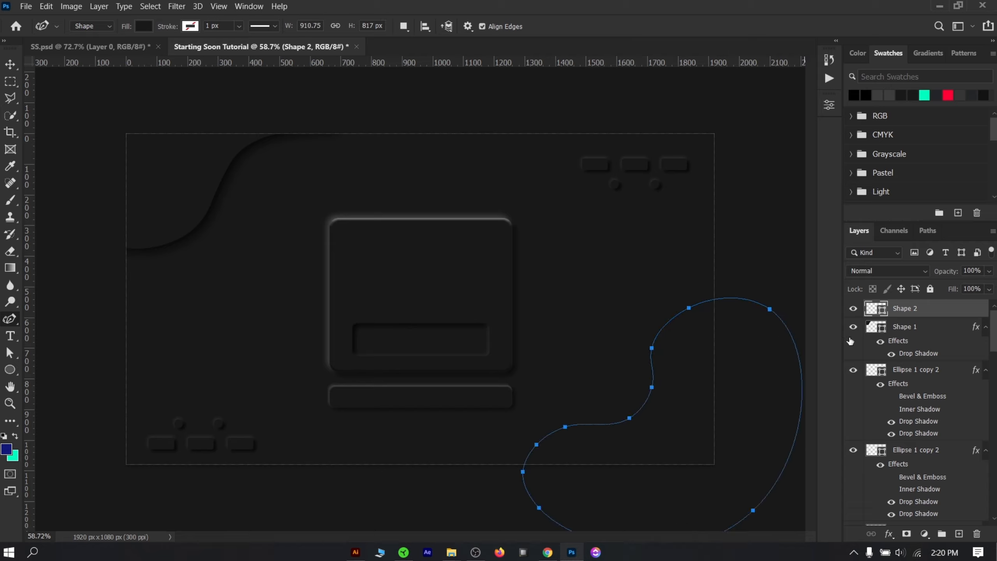
Paste the copied layer style onto the lower-right wavy shape and shift it slightly to the right
key(v)
right_click(949, 313)
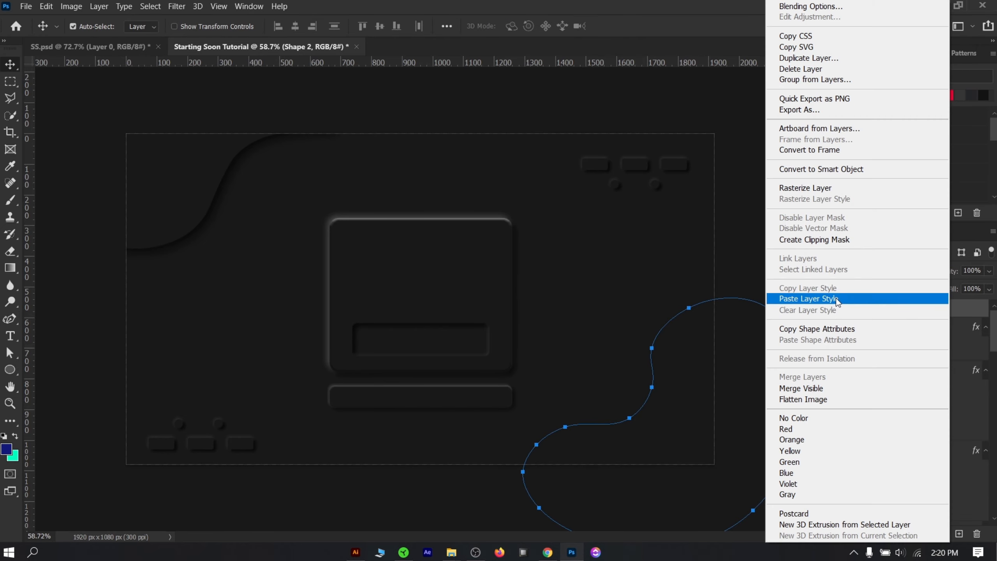
click(820, 300)
click(727, 251)
drag(661, 451, 676, 451)
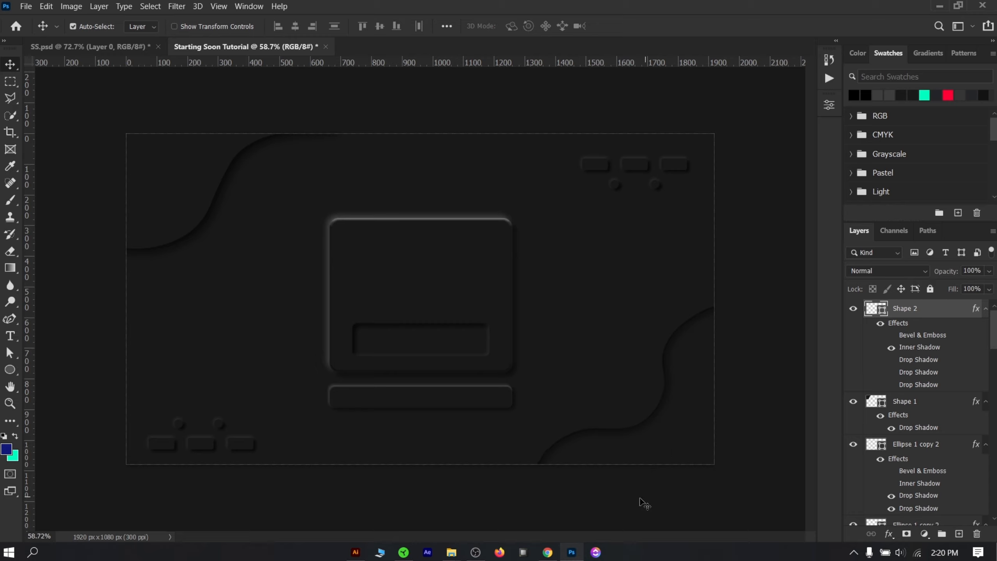
Check the layered corner waves in SS.psd, and add an empty layer directly beneath the upper-left wavy shape in the tutorial document
click(140, 176)
click(85, 49)
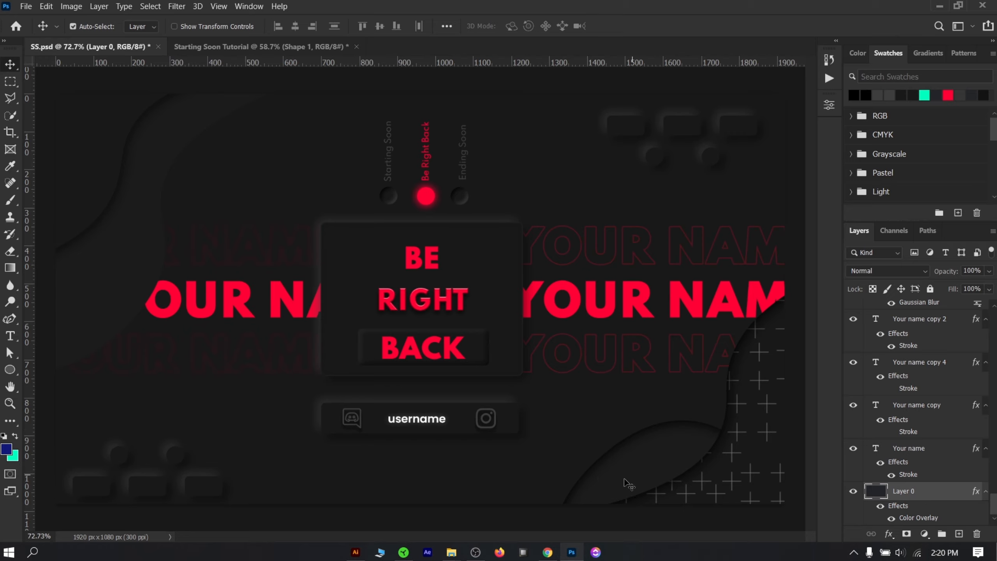
click(222, 46)
click(277, 299)
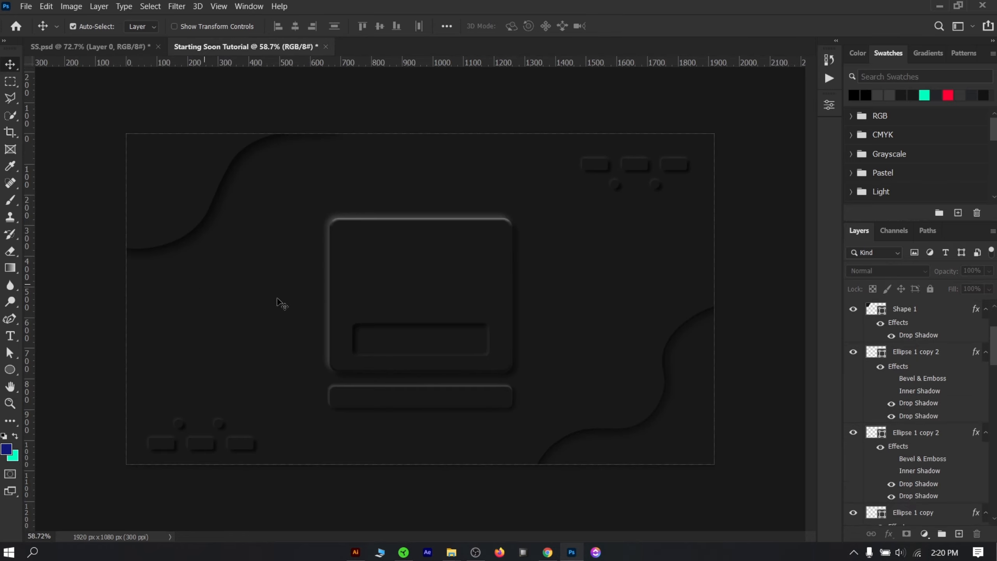
click(370, 222)
click(958, 533)
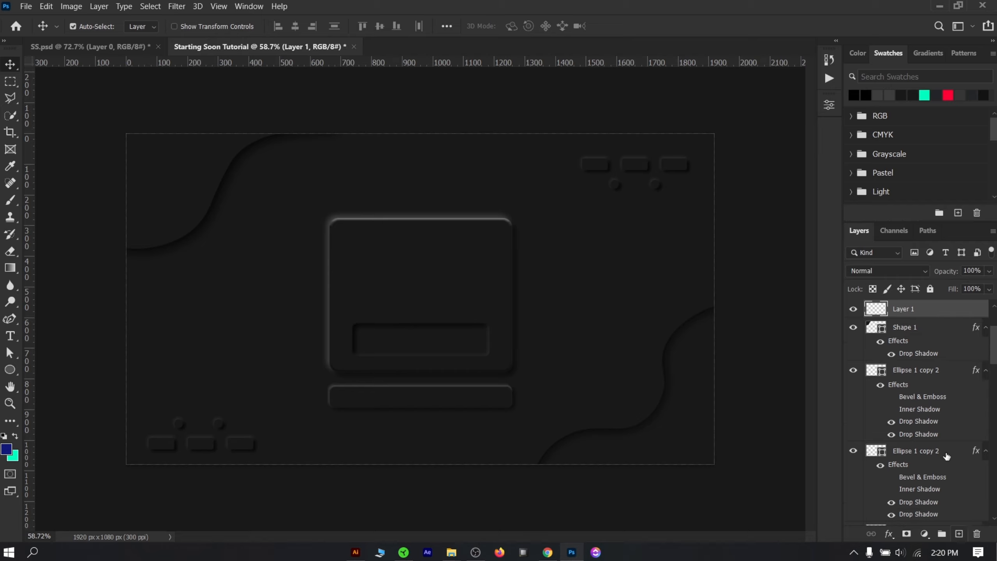
drag(907, 311, 858, 349)
click(853, 310)
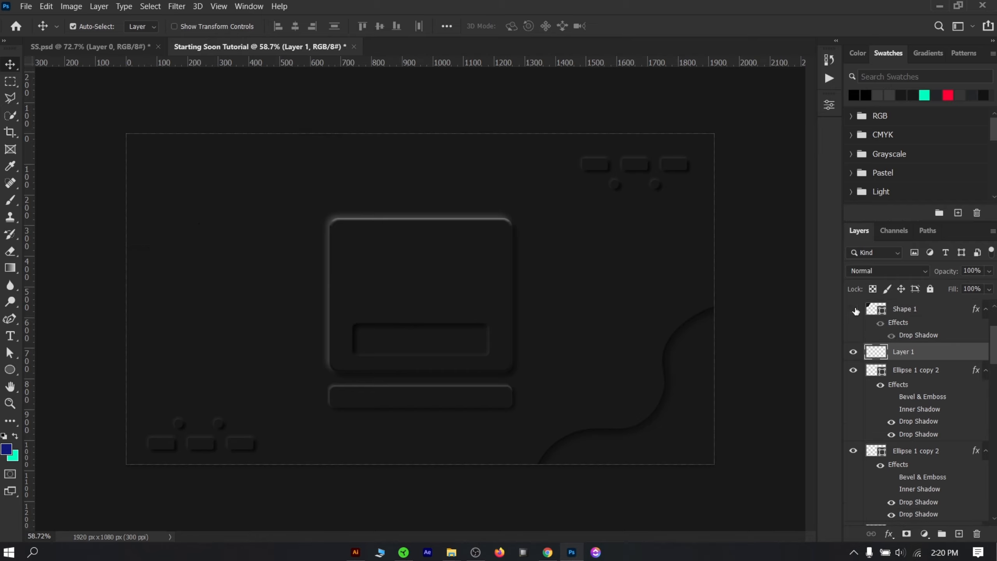
click(853, 310)
Draw a larger closed wavy shape about 1119 × 680 px behind the upper-left corner wave with the Curvature Pen
click(15, 319)
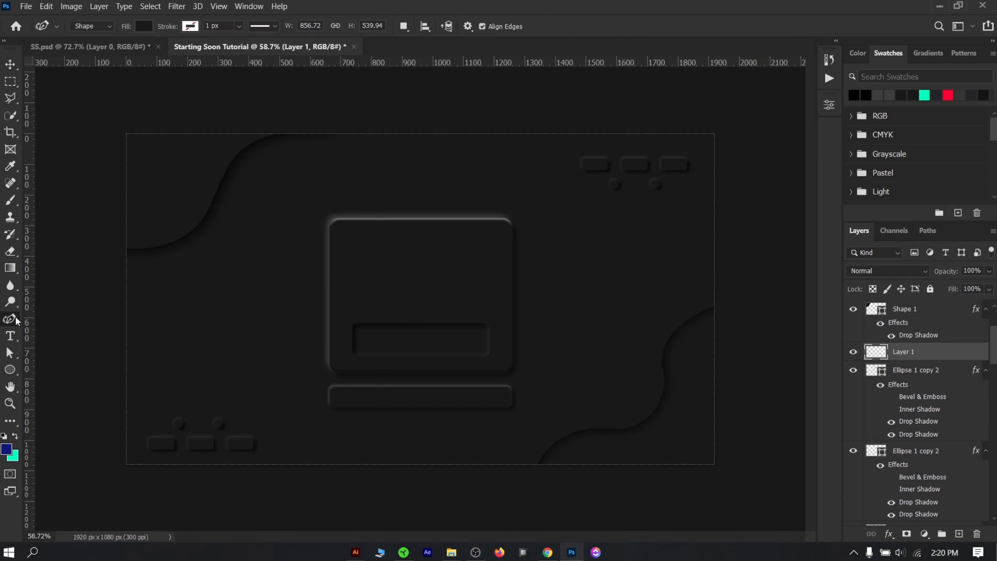
click(411, 128)
drag(289, 154, 285, 170)
click(270, 207)
click(239, 259)
click(138, 279)
click(96, 216)
click(102, 118)
click(141, 94)
click(430, 108)
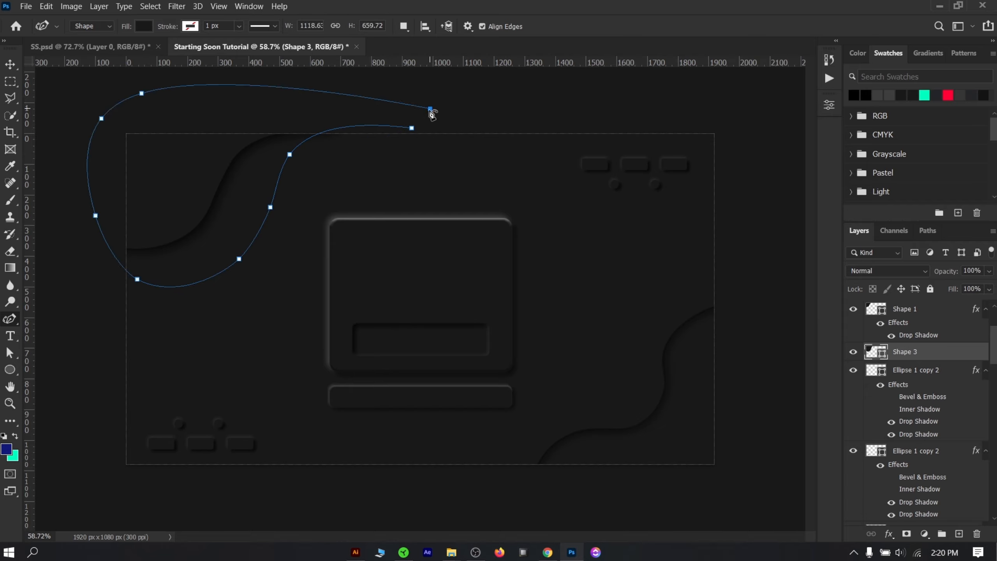
click(411, 128)
key(v)
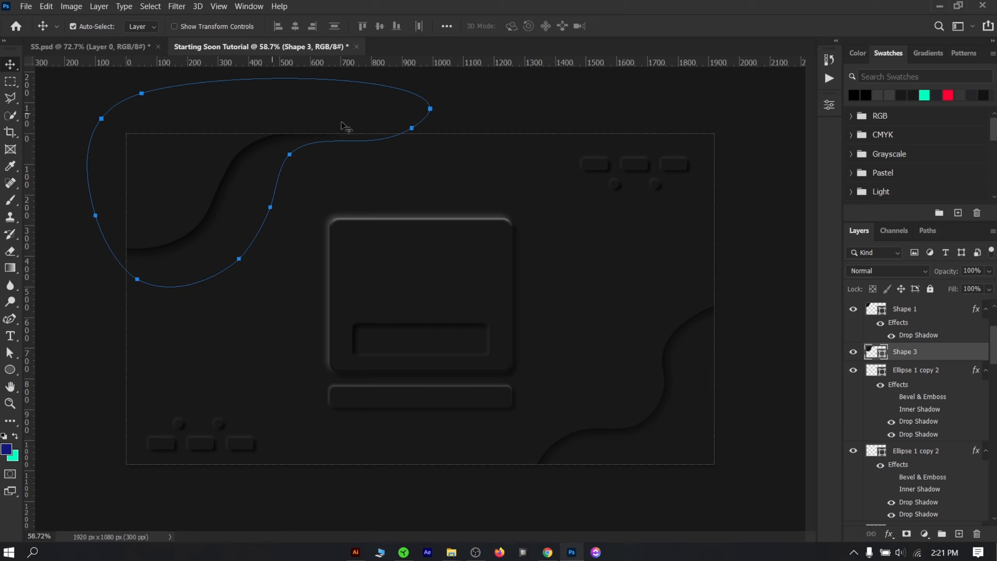
Set the fill color of the larger upper-left wavy shape to dark gray #212121
key(p)
click(142, 26)
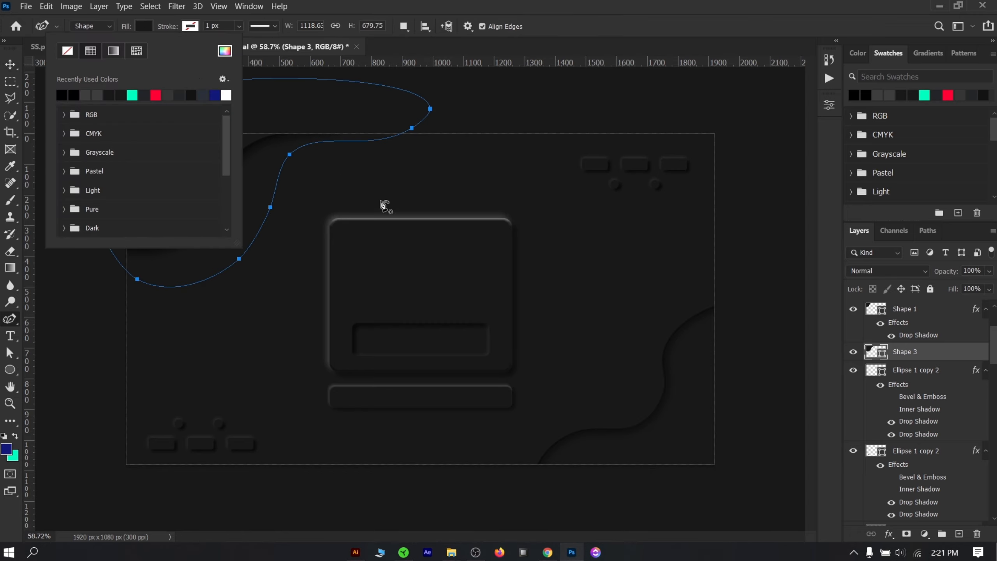
click(90, 94)
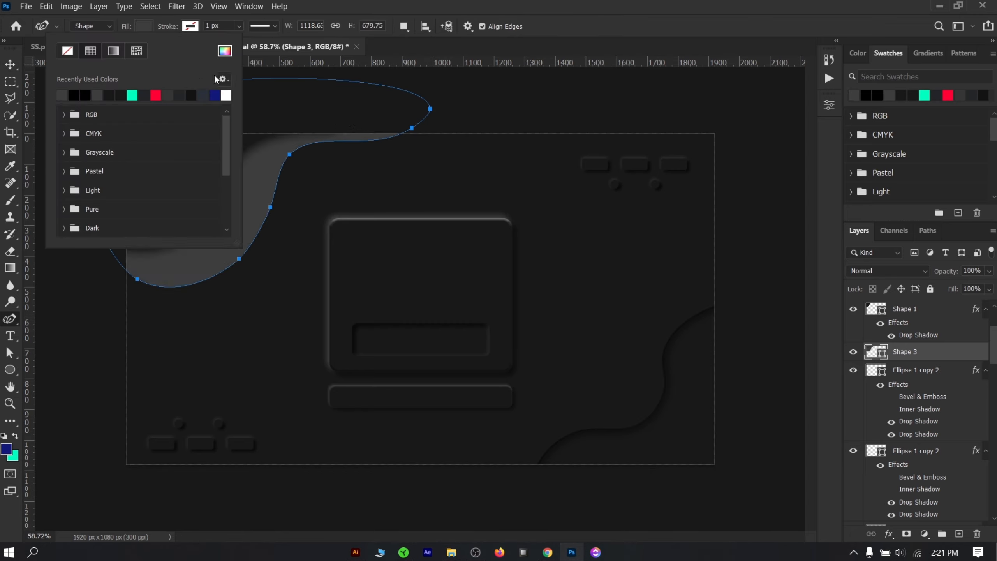
click(222, 51)
drag(627, 389, 622, 410)
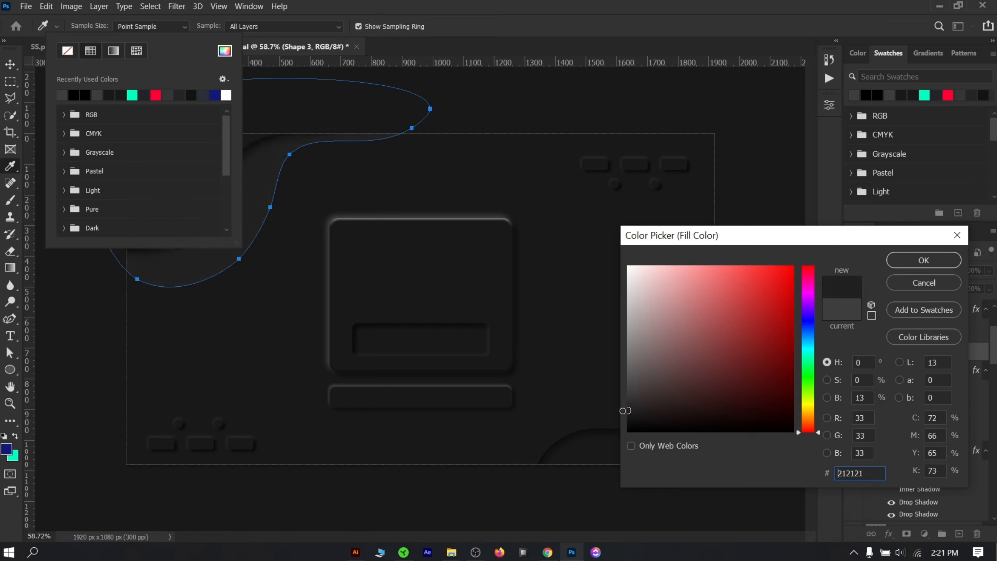
click(923, 260)
key(v)
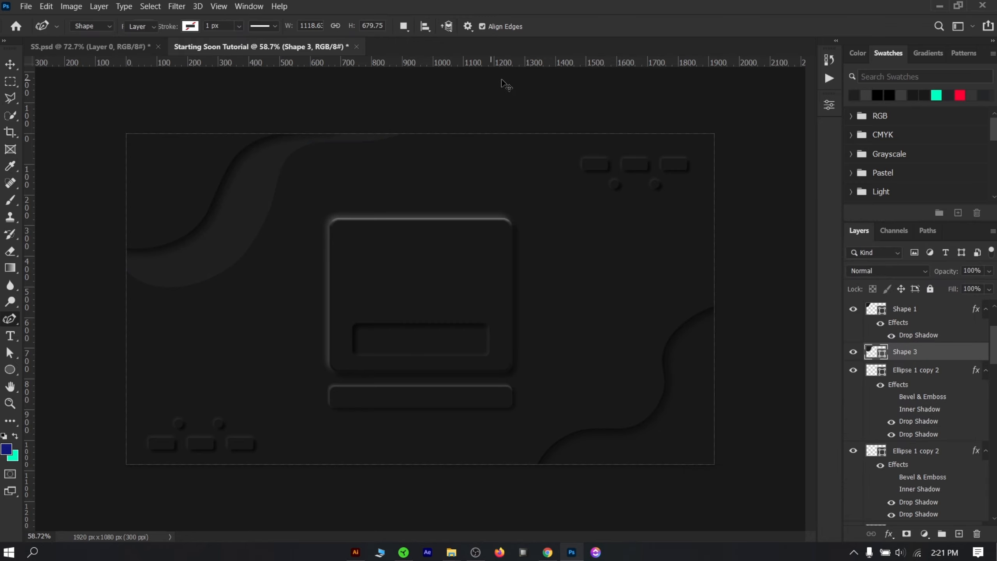
Rotate the gray upper-left wave by about -8.3° and reposition it so it shows as a band behind the front wave
drag(240, 204, 201, 222)
key(ctrl+t)
drag(436, 182, 444, 161)
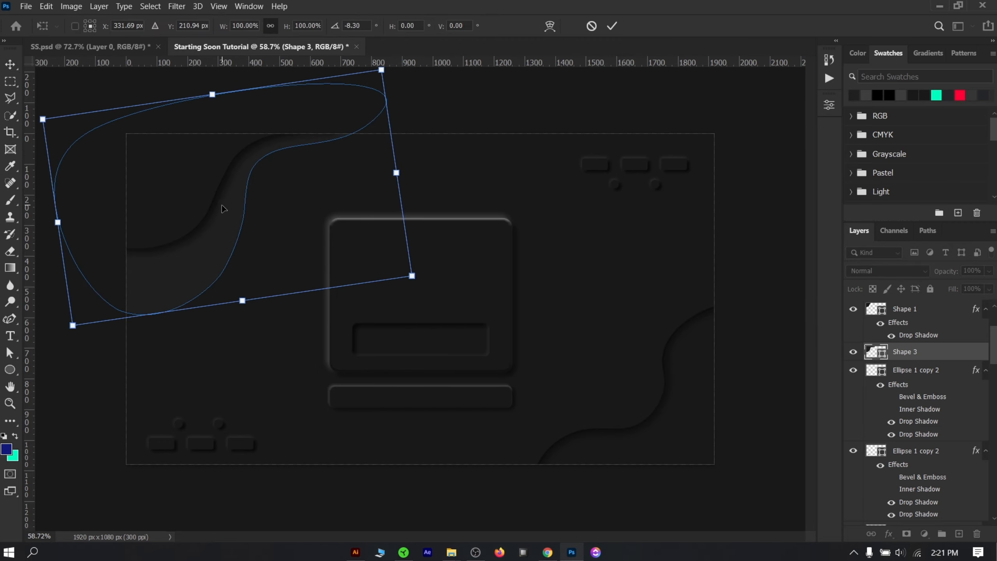
drag(222, 208, 247, 195)
click(612, 26)
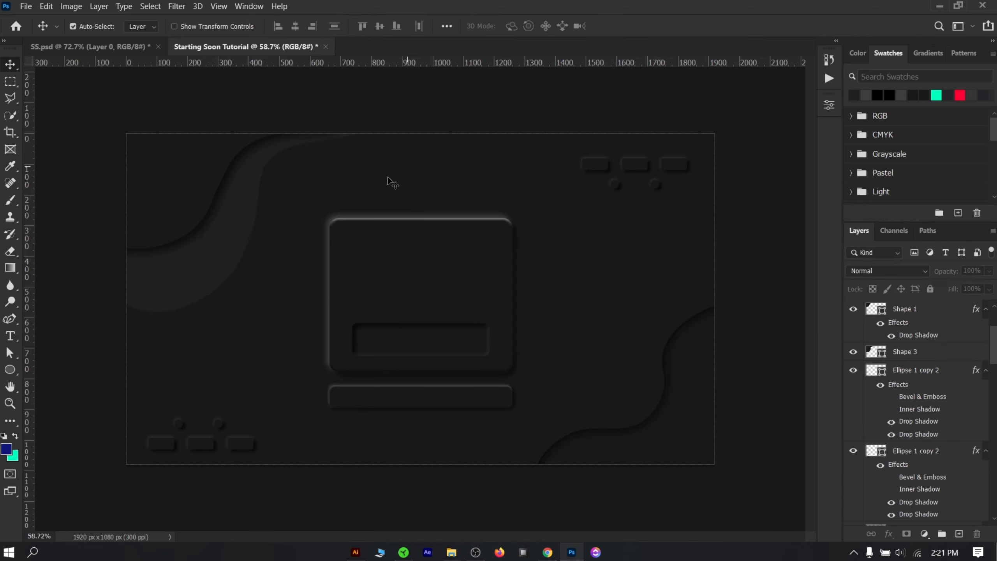
Add an empty layer for a second shape behind the lower-right wavy shape
scroll(711, 394, up, 1)
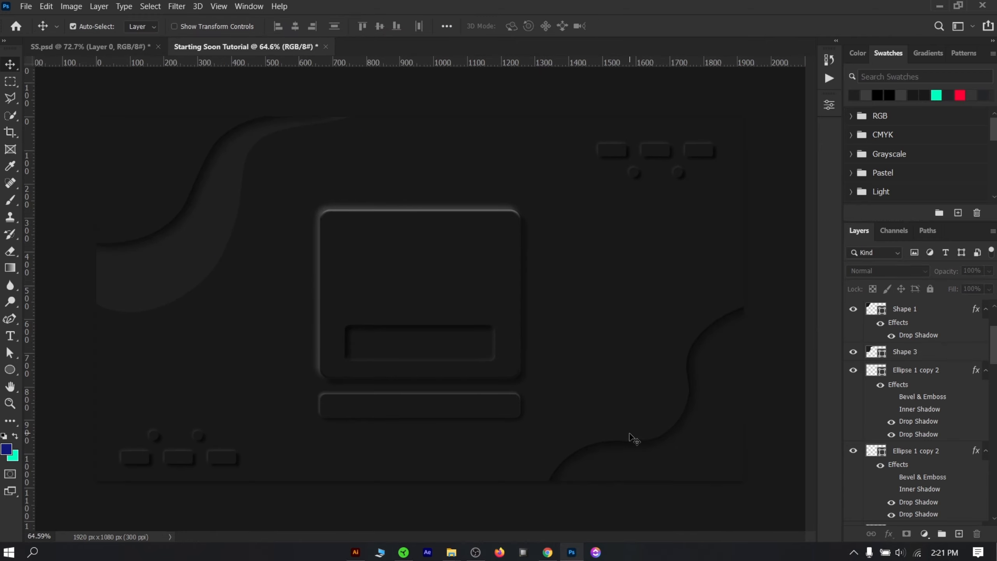
click(660, 448)
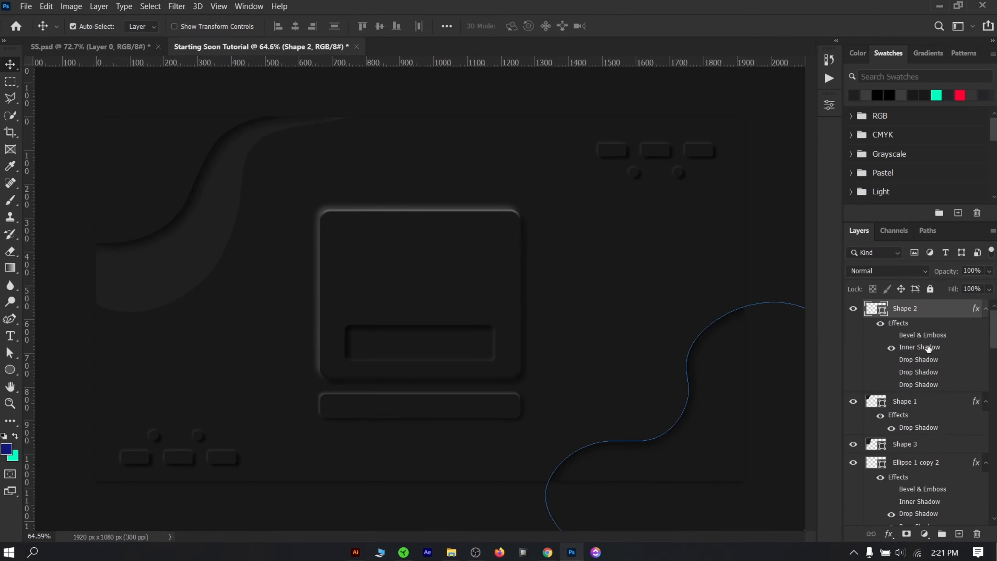
click(958, 533)
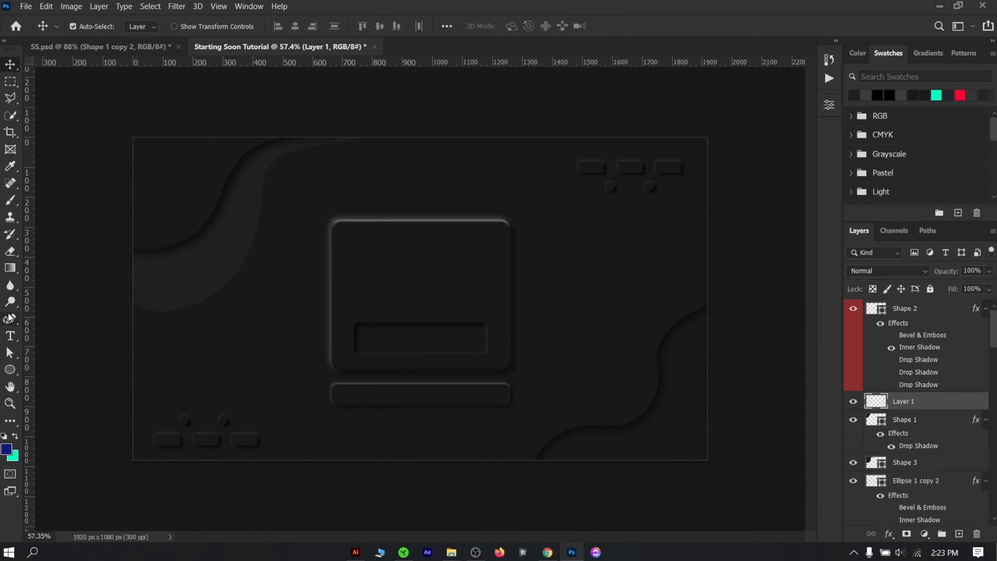
Draw a closed curved shape about 657 × 549 px behind the lower-right corner wave with the Curvature Pen
click(10, 318)
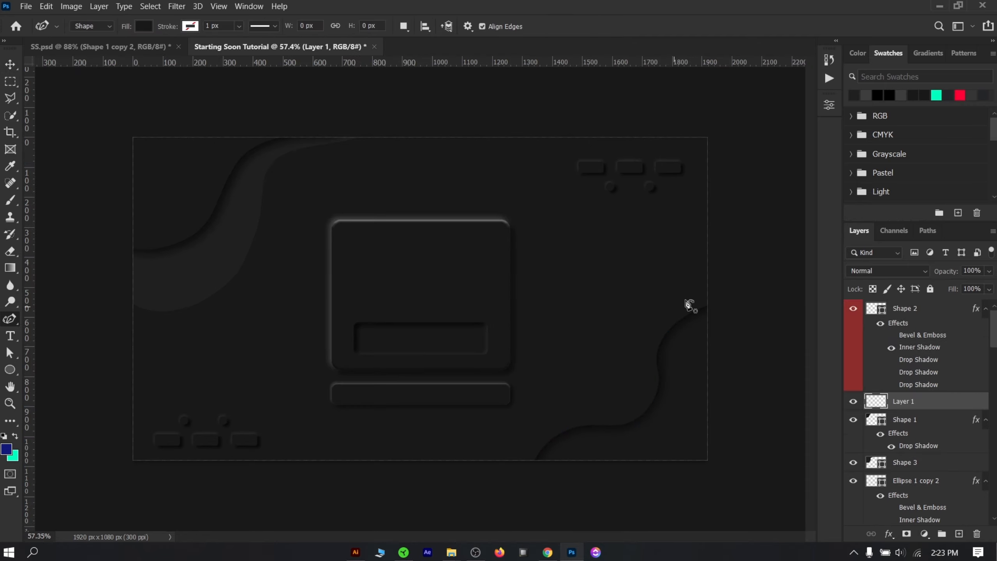
click(728, 418)
click(657, 345)
click(619, 359)
click(603, 393)
click(601, 414)
click(558, 422)
click(533, 446)
click(551, 489)
click(674, 493)
click(728, 418)
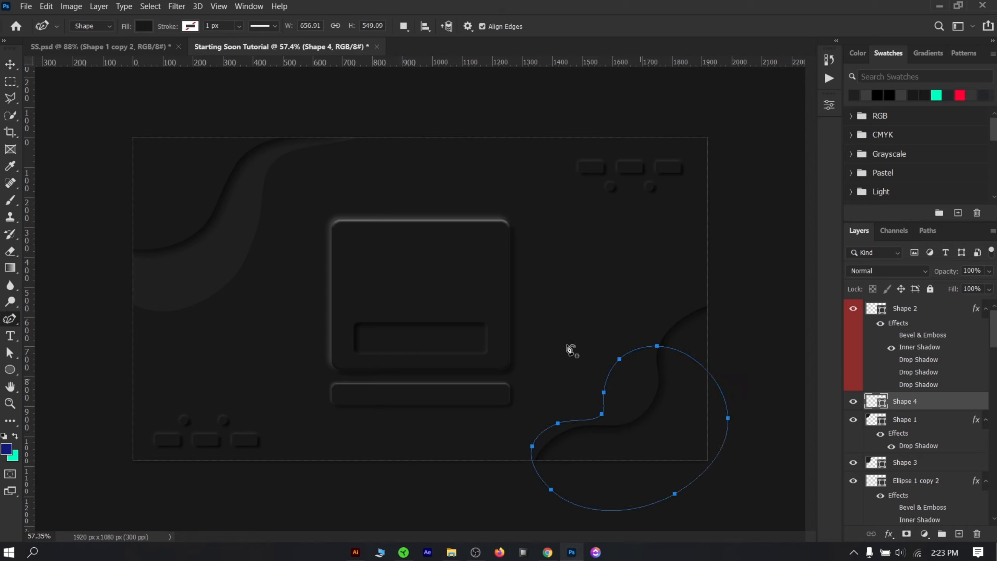
Fill the new lower-right back shape with the most recently used dark gray
click(143, 26)
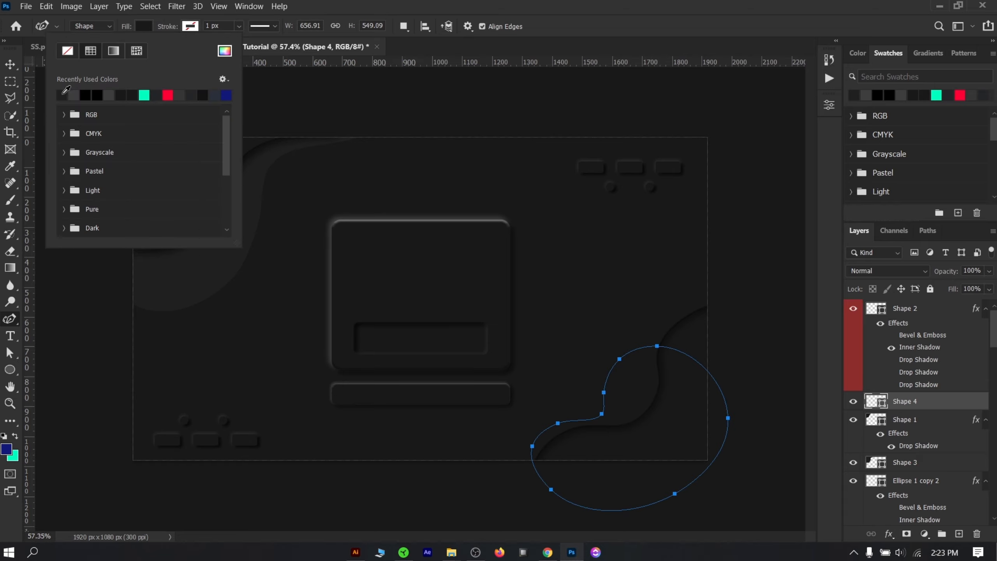
click(63, 94)
key(Return)
Rotate the gray lower-right shape by about -31° and move it down-left so it bulges out from behind the front wave
key(v)
mouse_move(623, 392)
mouse_down()
mouse_move(643, 379)
mouse_move(632, 396)
mouse_move(618, 400)
mouse_move(621, 389)
mouse_up()
key(ctrl)
drag(767, 379, 753, 329)
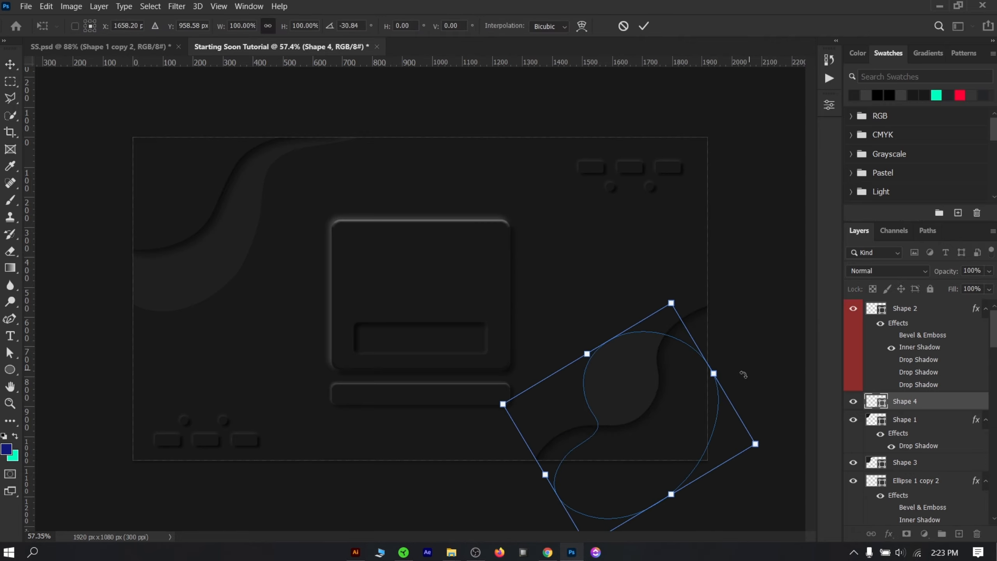
mouse_move(666, 406)
mouse_down()
mouse_move(661, 411)
mouse_move(676, 394)
mouse_up()
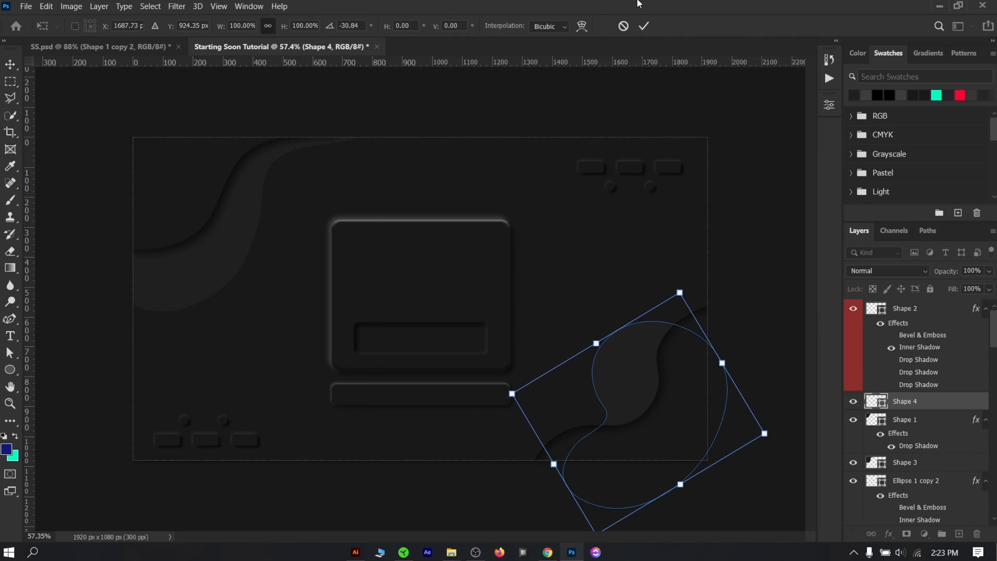
click(644, 26)
key(ctrl+0)
drag(684, 402, 660, 435)
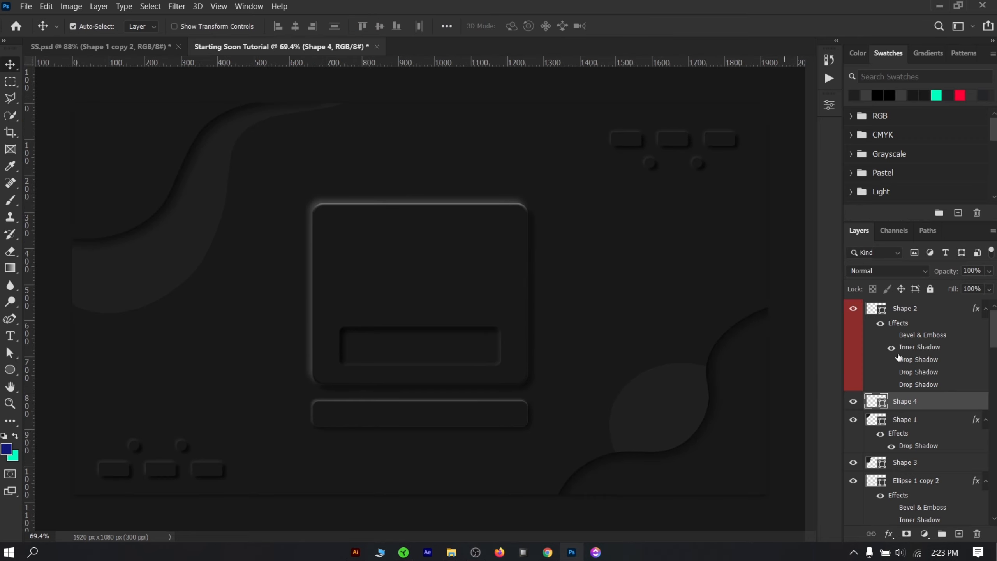
Give the gray lower-right shape a black inner shadow in Normal mode with 100% opacity, 90° angle and a slightly larger size
double_click(971, 401)
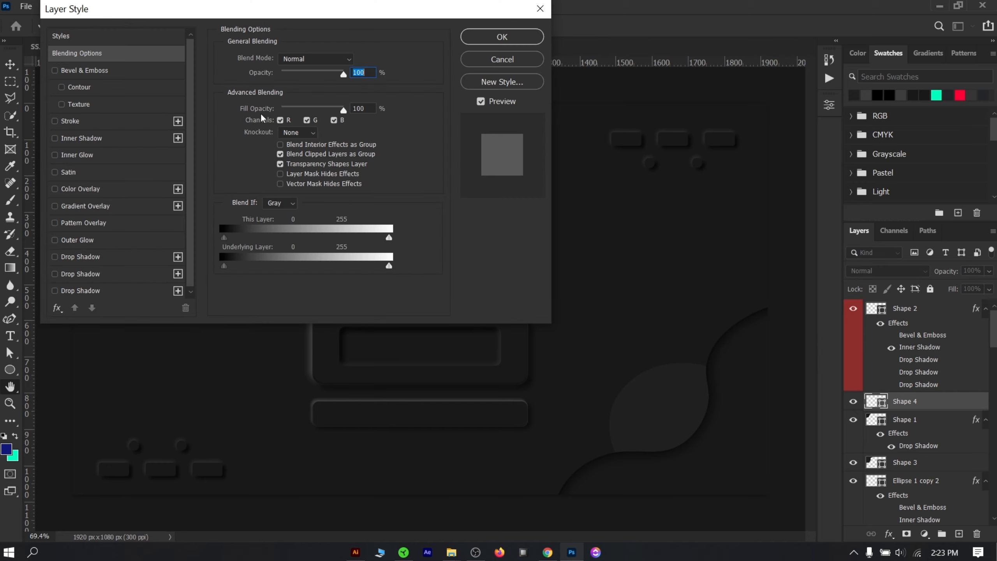
click(88, 141)
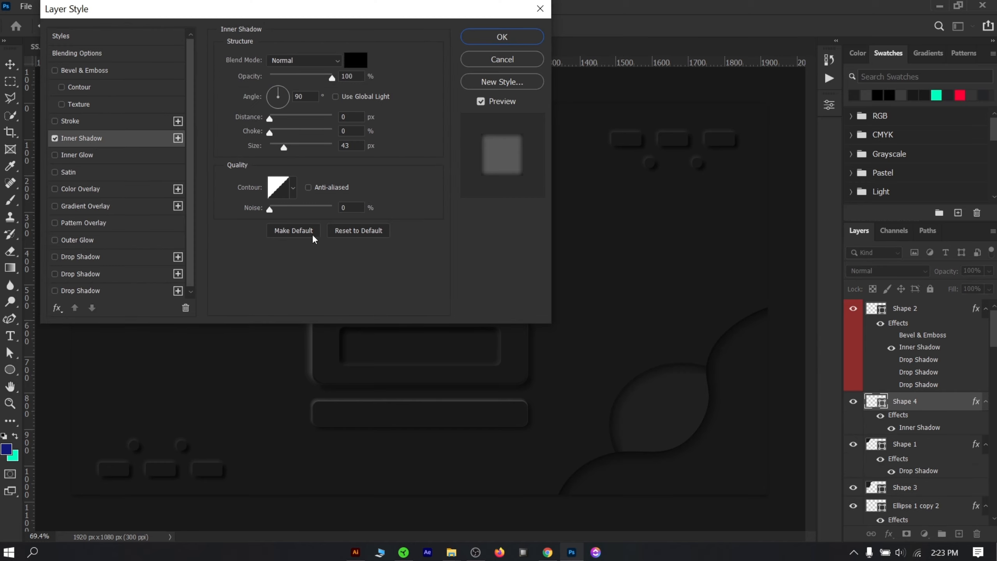
drag(283, 147, 290, 148)
click(287, 149)
Add a thin dark gray outer glow in Screen mode with 46% opacity to the gray lower-right shape, reducing the glow size
click(104, 238)
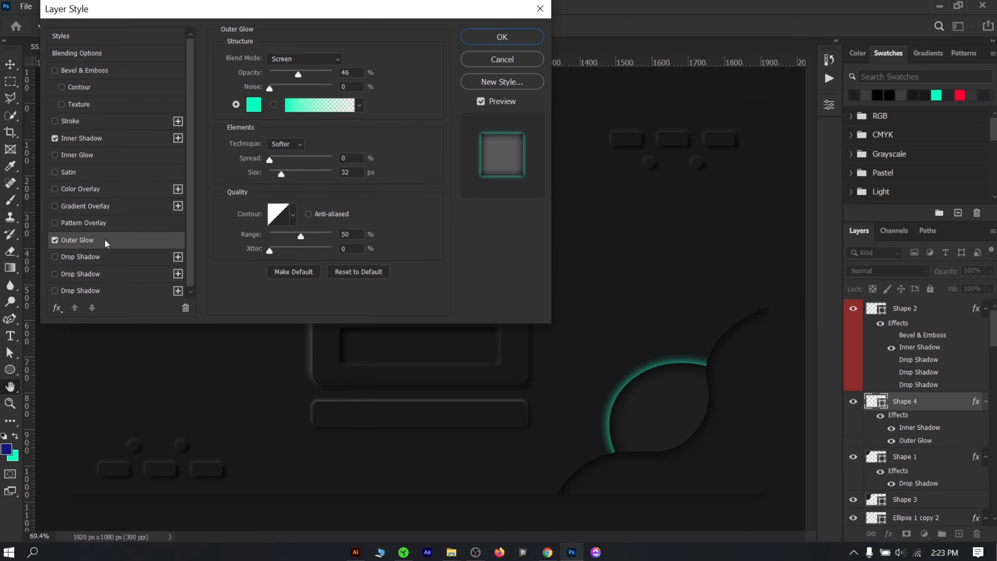
click(253, 104)
click(586, 322)
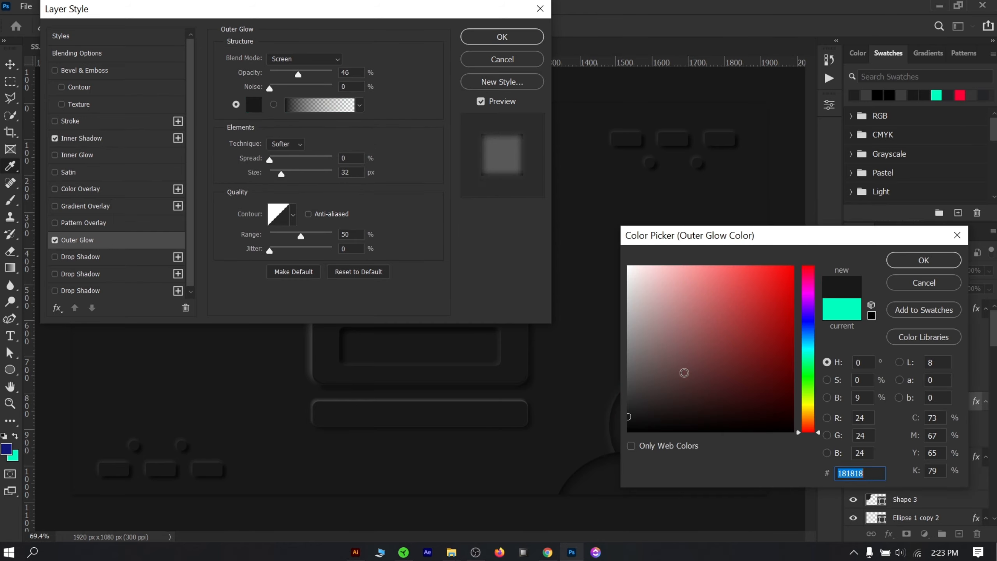
click(628, 395)
click(912, 266)
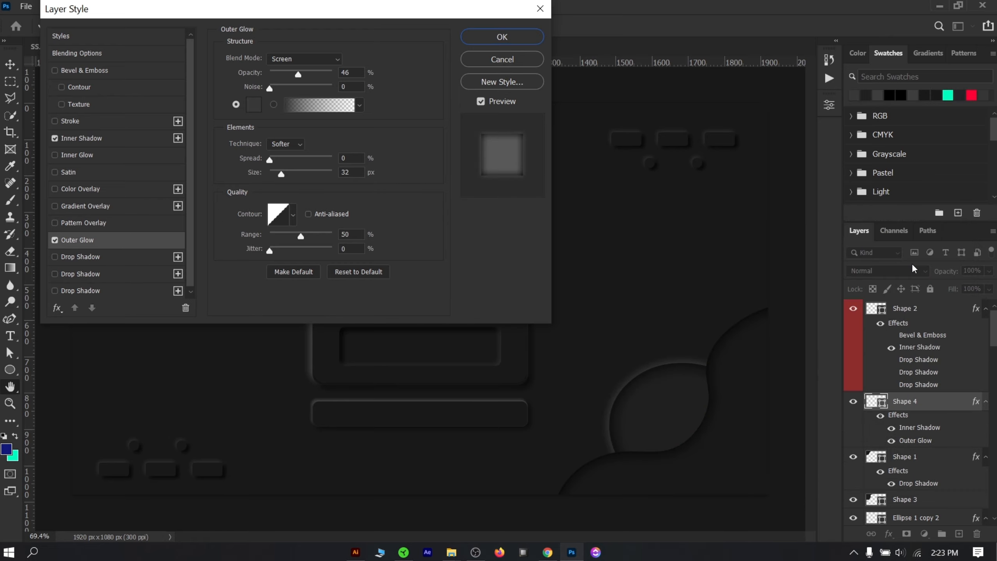
drag(281, 175, 272, 175)
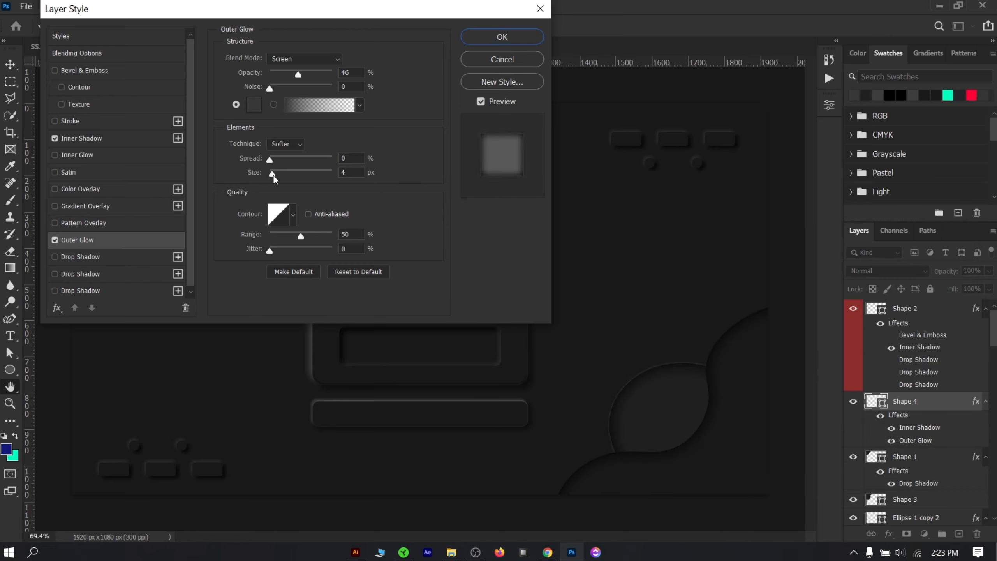
click(278, 178)
click(504, 36)
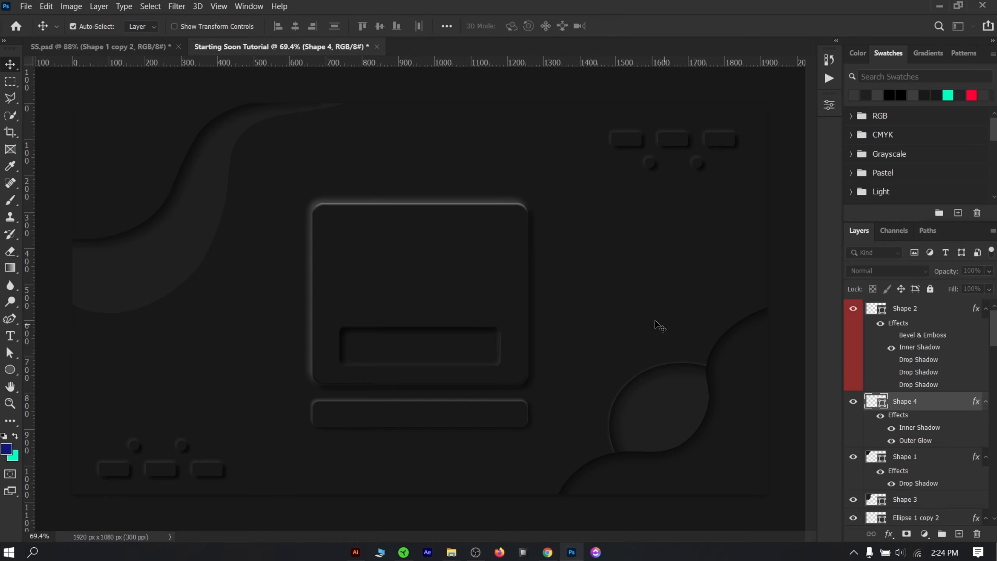
Add a new empty layer at the top of the layer stack
scroll(451, 285, down, 3)
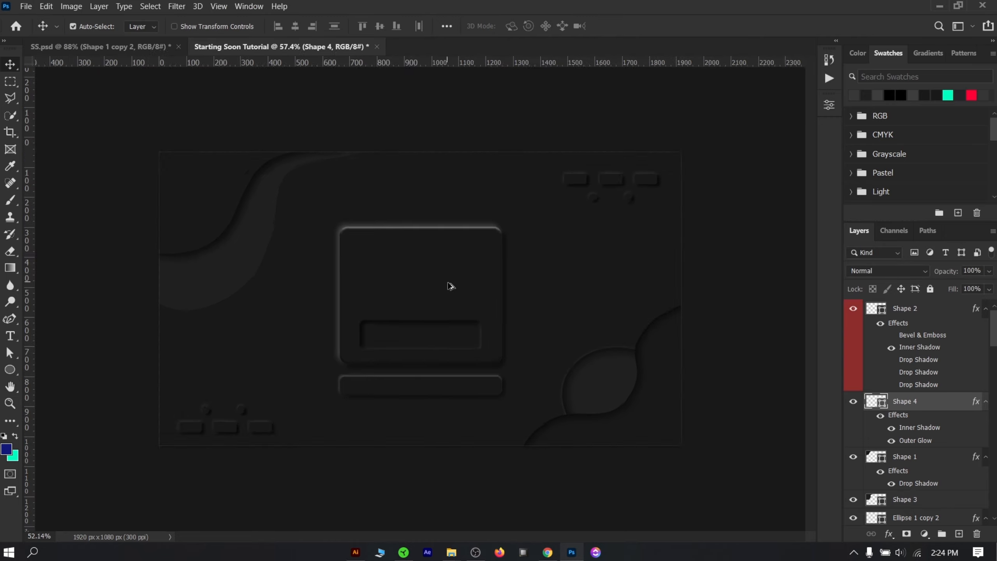
scroll(701, 473, up, 4)
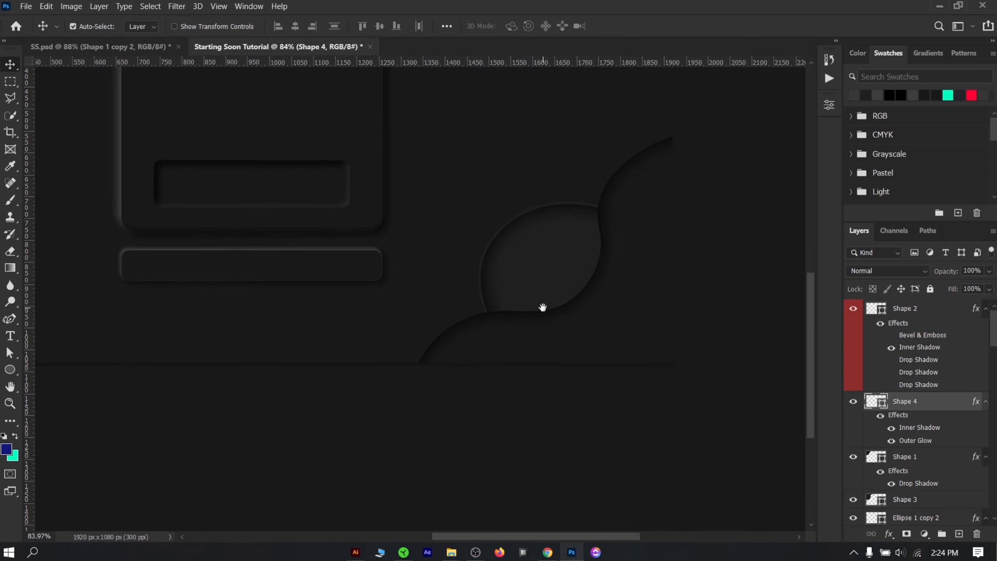
click(604, 347)
click(958, 533)
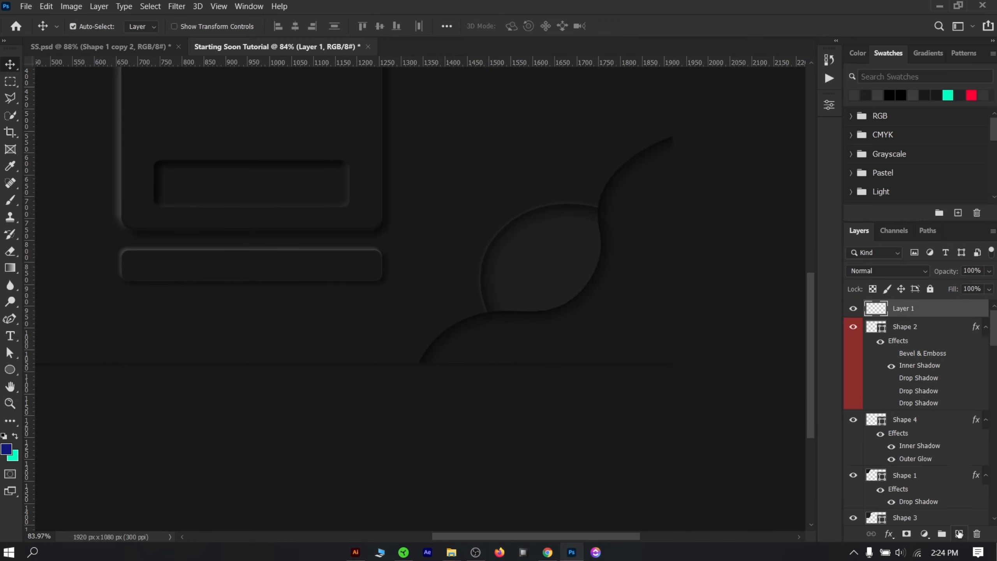
drag(913, 306, 919, 312)
key(ctrl+0)
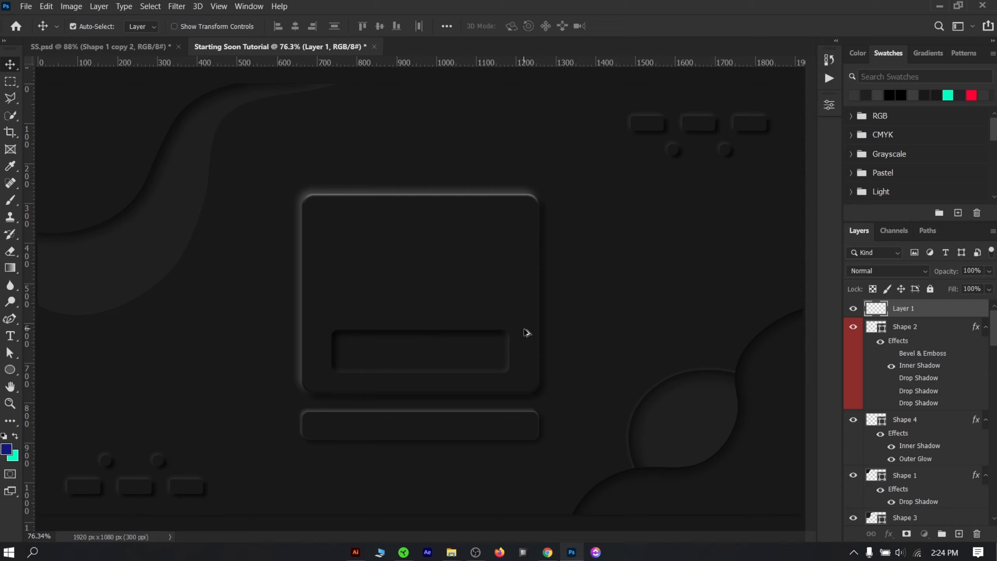
Draw a vertical line about 40 px tall inside the lower-right wave with the Pen tool in Shape mode and an ffffff fill
scroll(655, 419, up, 3)
drag(694, 446, 467, 271)
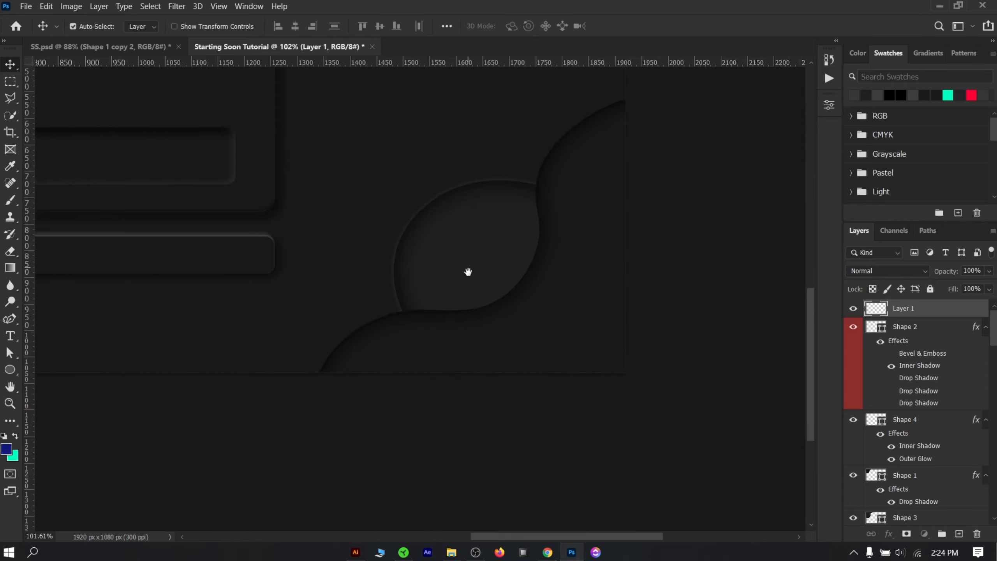
click(255, 386)
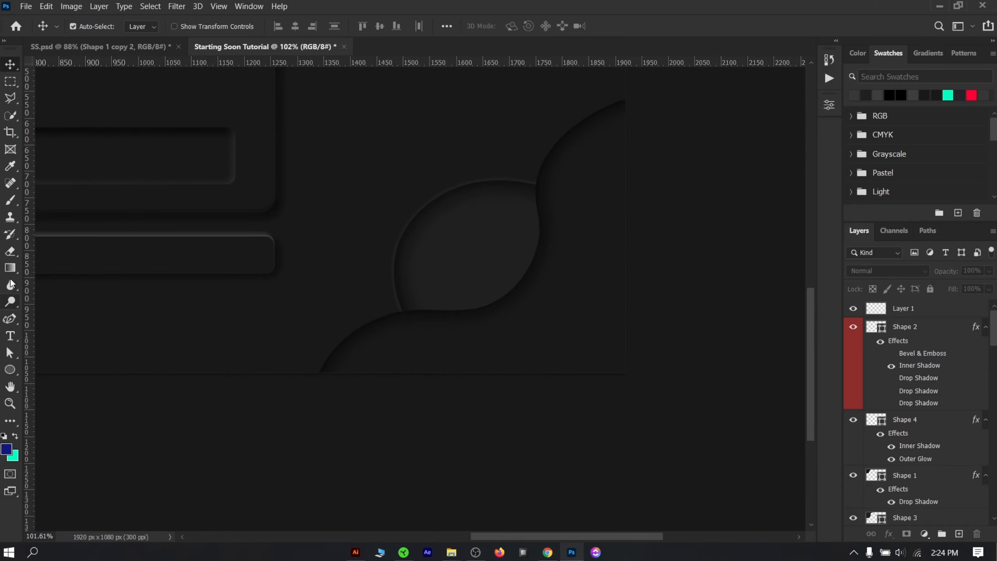
click(10, 319)
right_click(14, 322)
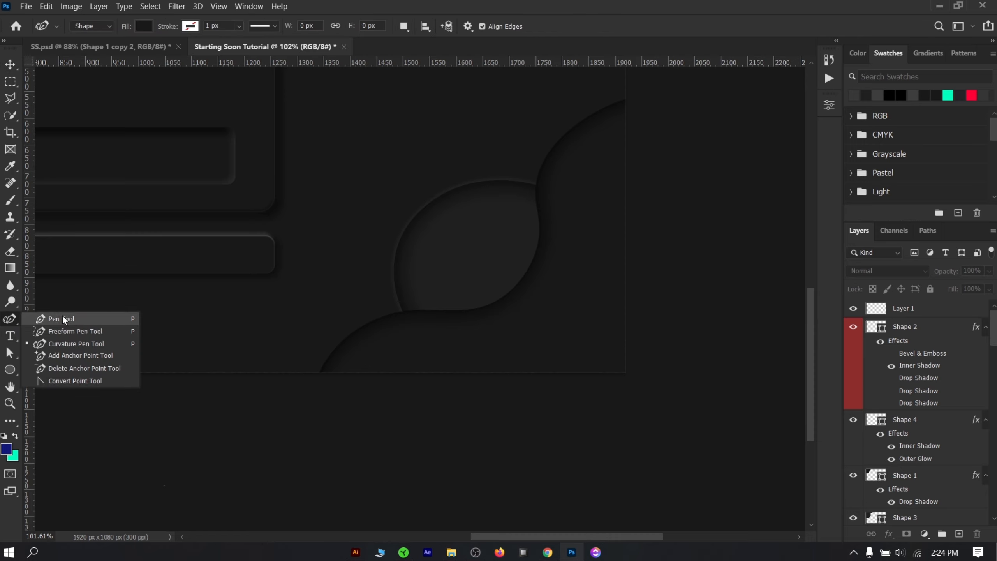
click(62, 319)
click(143, 26)
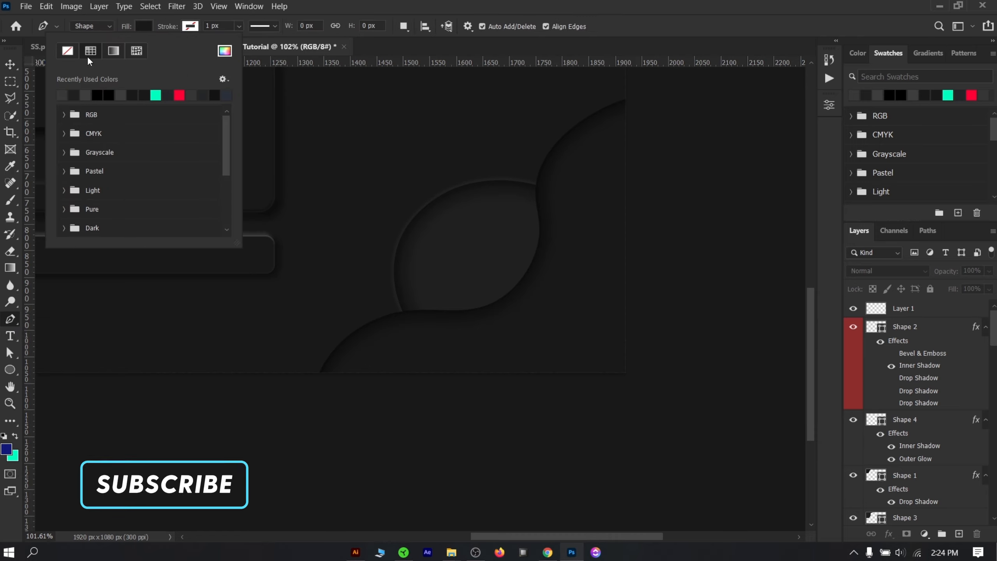
click(225, 50)
text(ffffff)
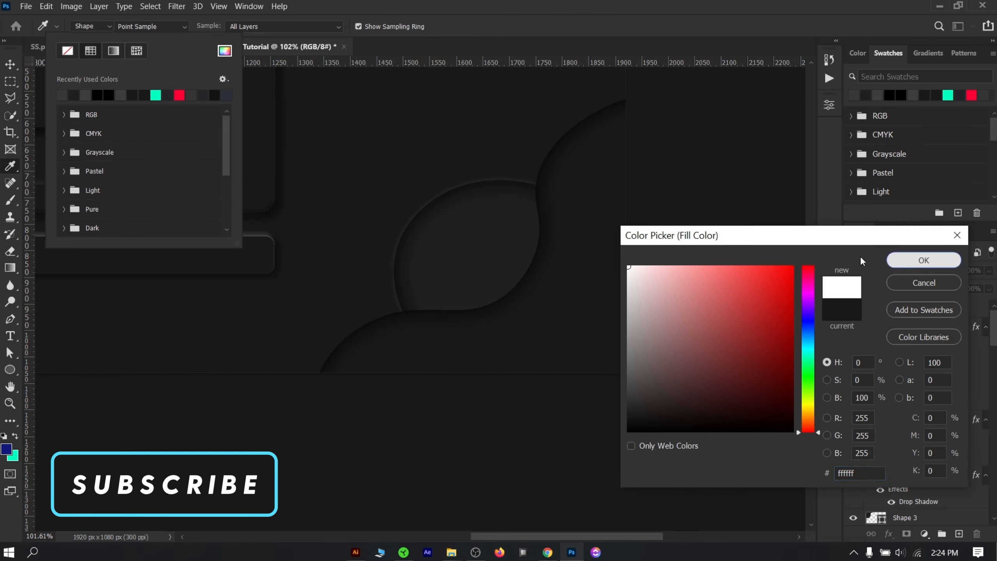
click(911, 267)
click(592, 281)
click(592, 302)
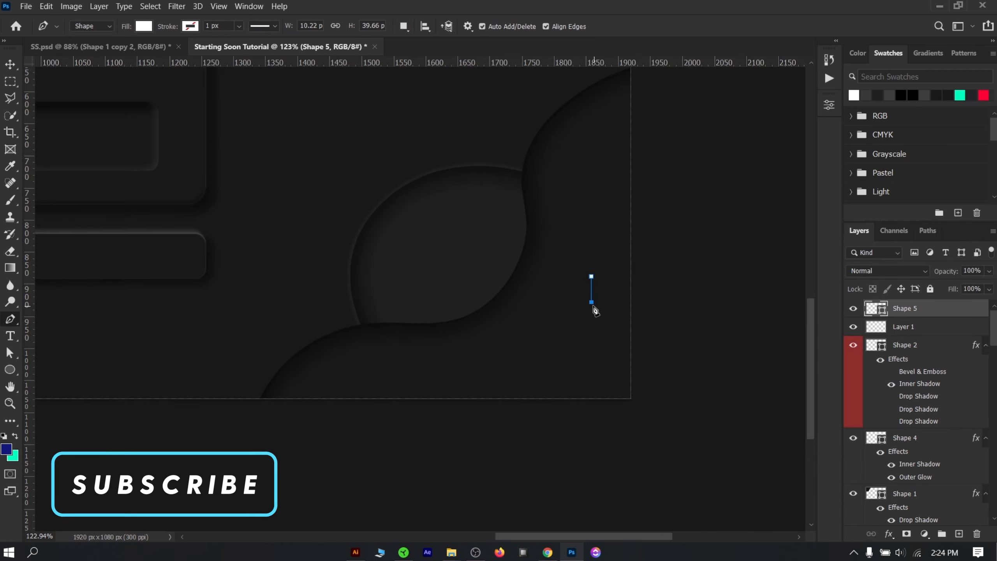
Remove the short line's fill and give it a thin white stroke
scroll(599, 309, up, 5)
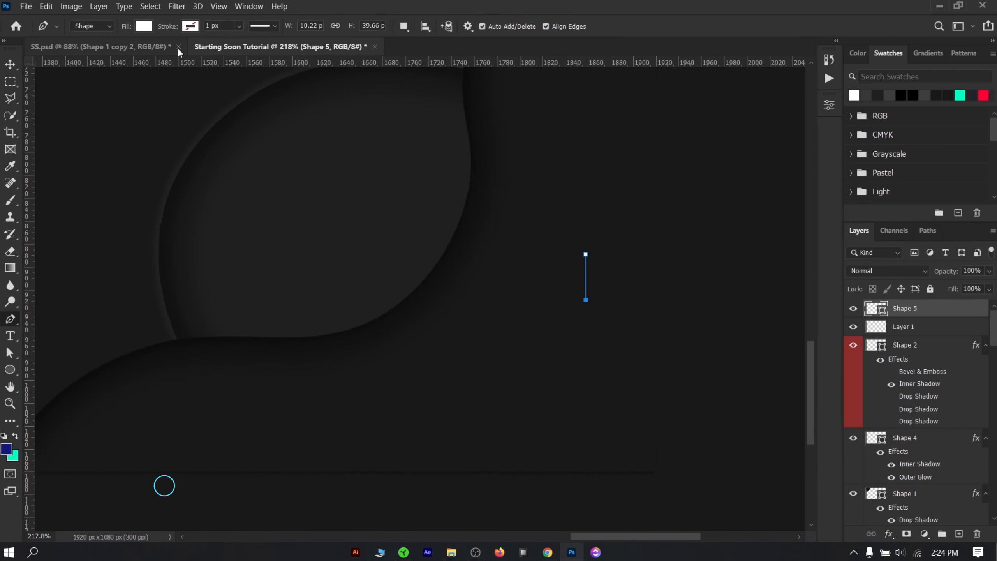
click(144, 26)
click(195, 25)
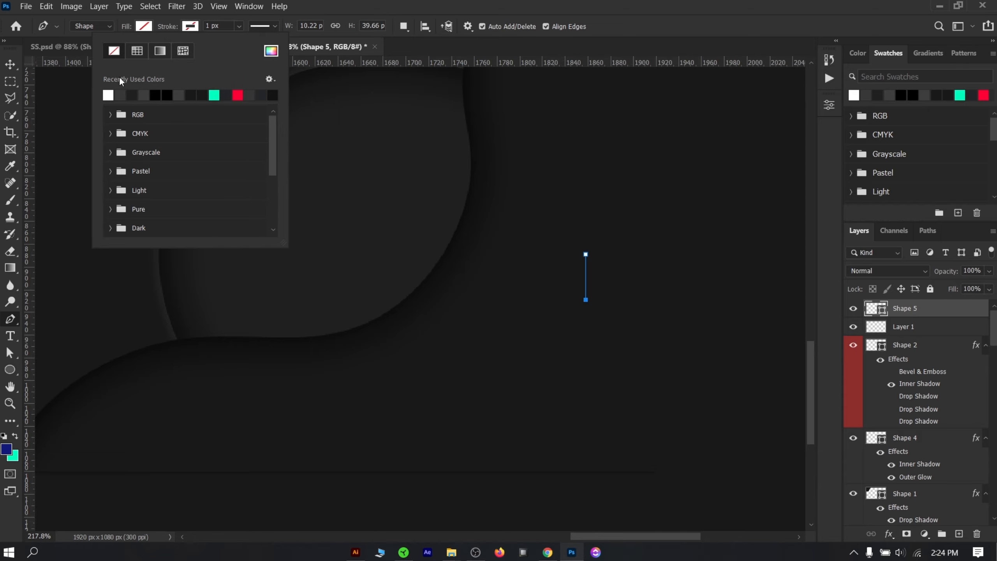
click(239, 25)
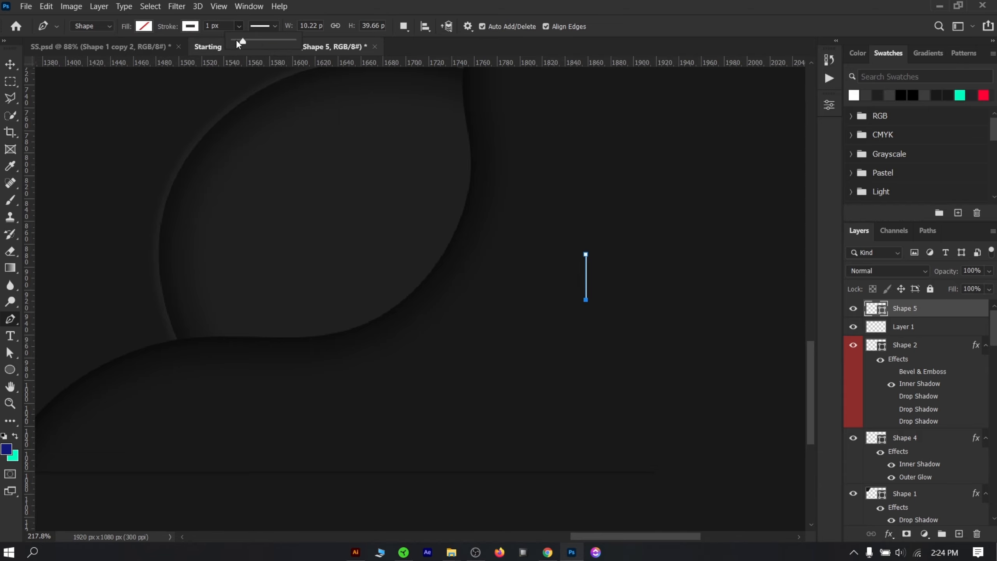
drag(247, 42, 241, 41)
key(v)
scroll(632, 312, up, 3)
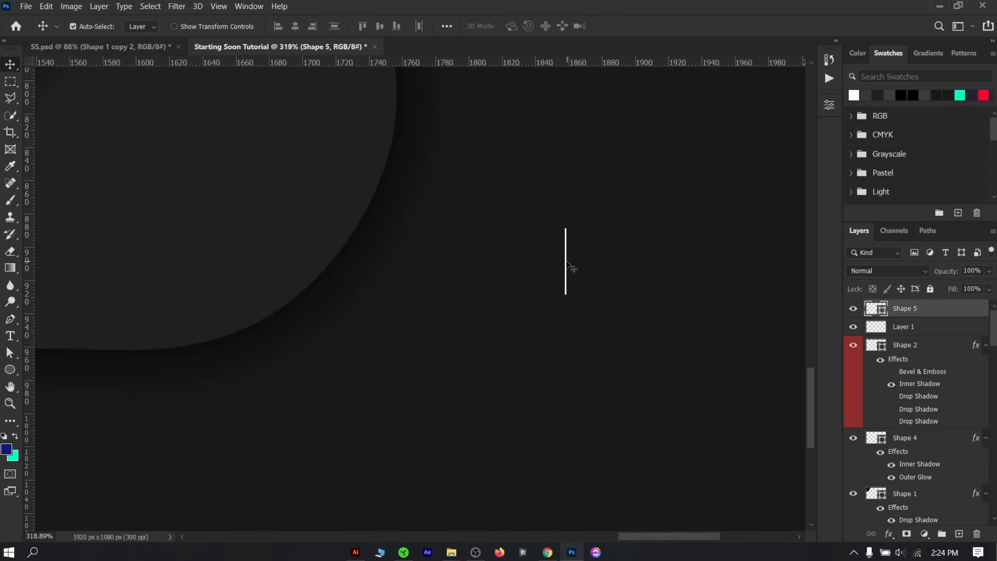
Duplicate the vertical line and rotate the copy 90° counterclockwise to form a plus sign
key(ctrl)
key(ctrl+j)
key(ctrl+t)
right_click(568, 267)
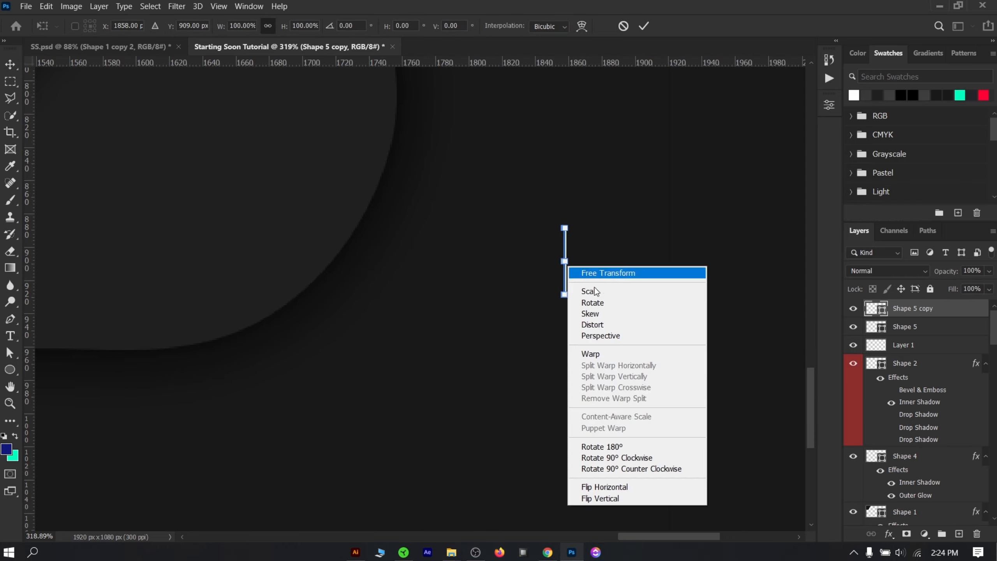
click(630, 448)
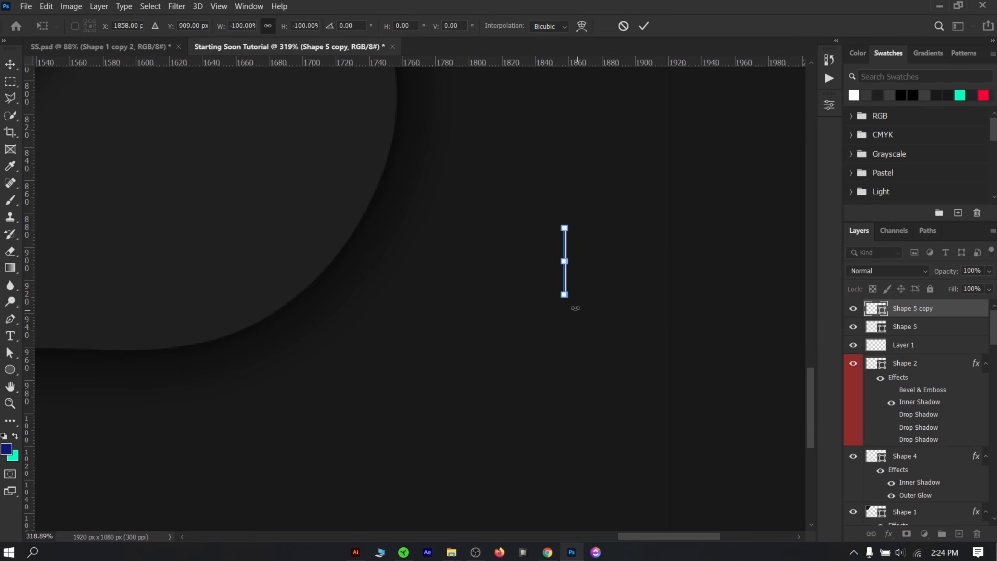
right_click(566, 274)
click(633, 471)
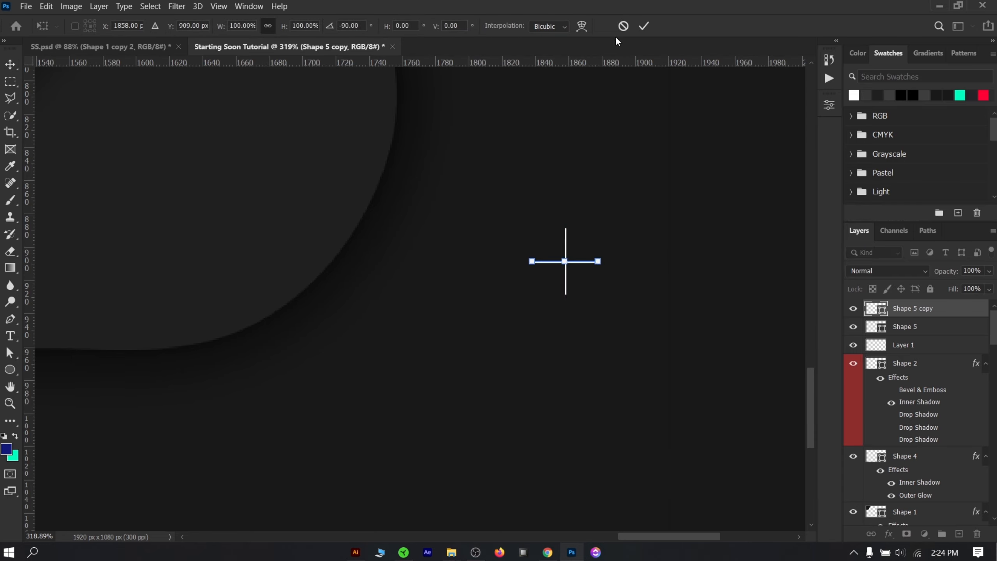
click(643, 26)
Merge the two crossing line layers into a single plus-sign shape layer
scroll(663, 300, down, 3)
shift+click(929, 330)
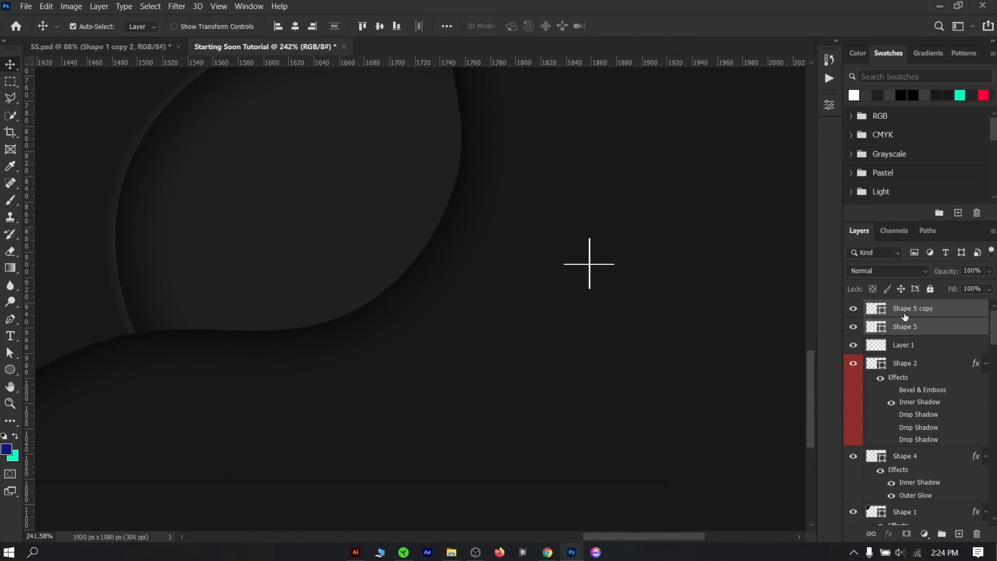
click(852, 309)
click(852, 310)
key(ctrl+e)
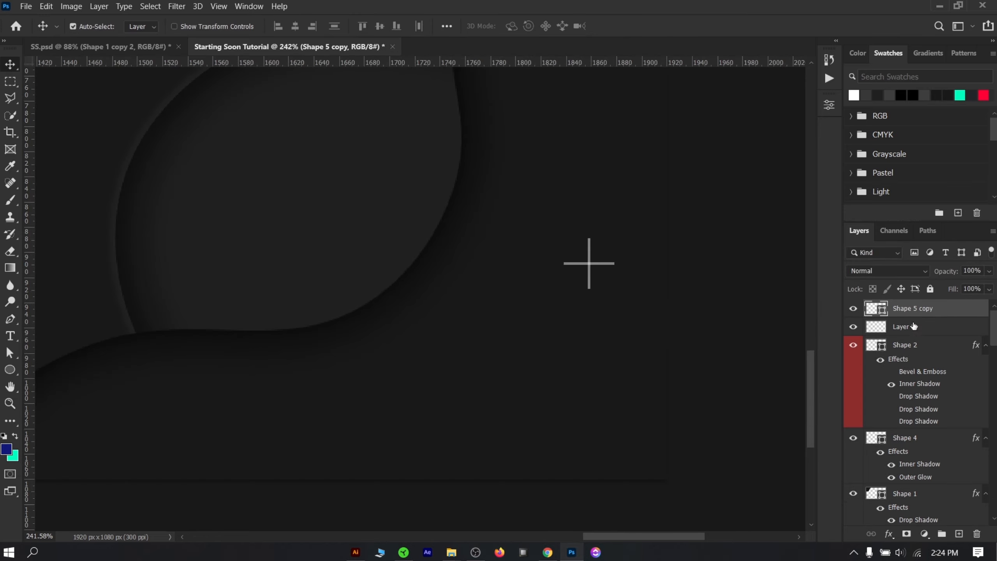
Move the plus sign to about X 1829 px, Y 885 px and convert its layer to a smart object
key(ctrl+t)
scroll(641, 272, down, 2)
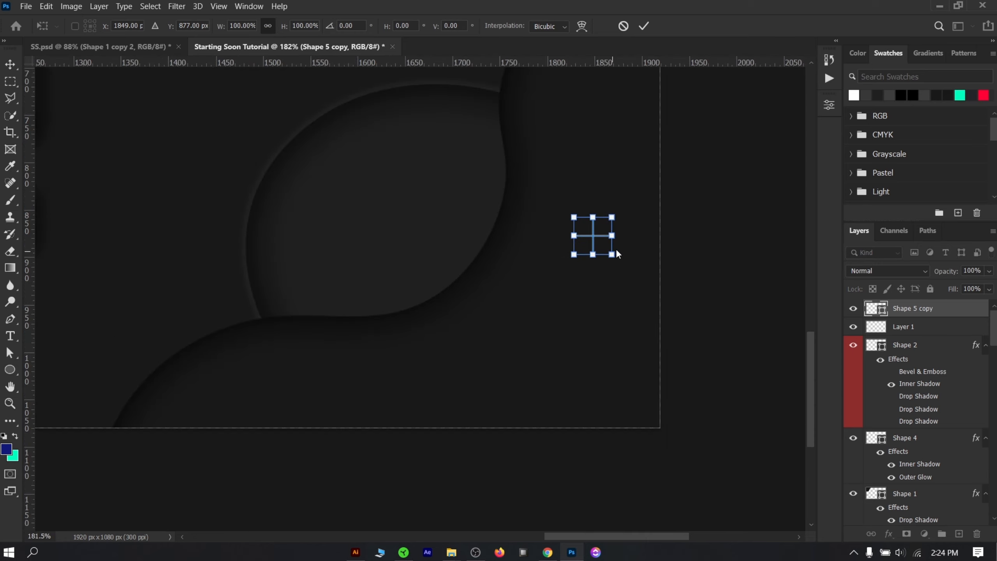
key(Return)
scroll(683, 283, down, 2)
scroll(658, 340, up, 2)
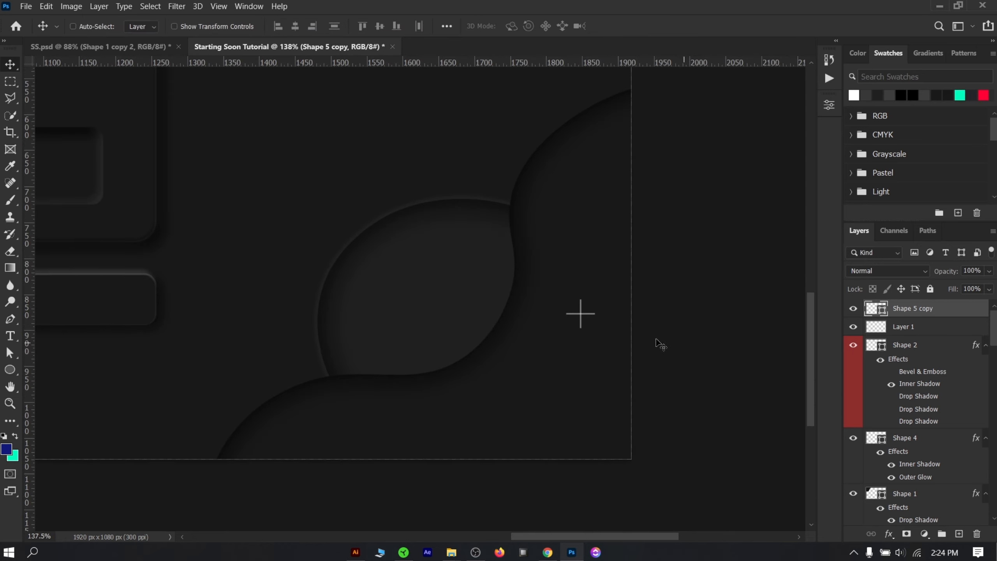
key(ctrl+t)
mouse_move(580, 313)
mouse_down()
mouse_move(581, 167)
mouse_move(612, 118)
mouse_move(566, 319)
mouse_up()
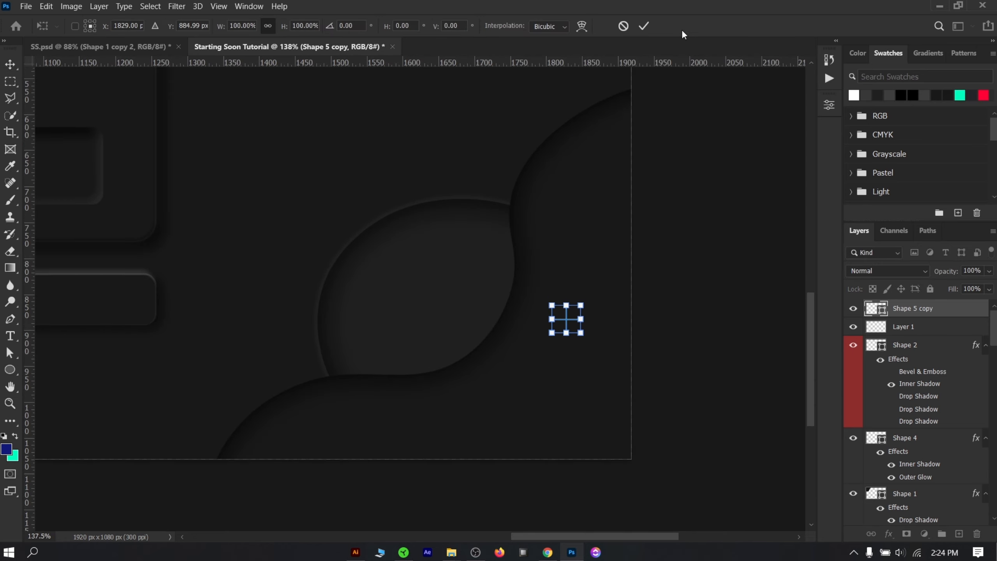
key(Return)
right_click(963, 311)
click(831, 168)
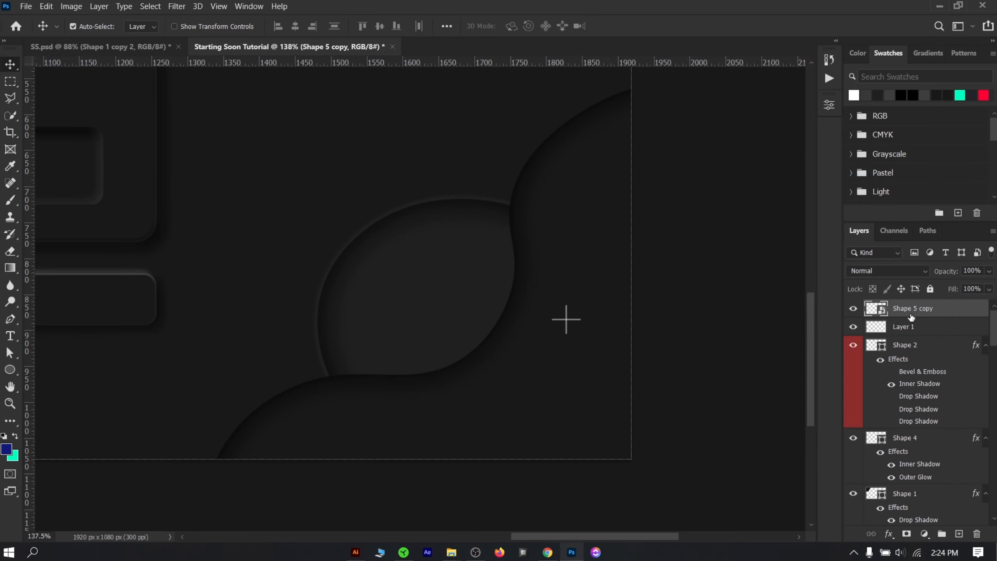
Duplicate the plus sign three times and space the copies out with the original in a horizontal row of four
key(ctrl+j)
key(ctrl+t)
drag(562, 364, 500, 323)
key(Return)
key(ctrl+j)
key(ctrl+t)
key(Return)
key(ctrl+j)
key(ctrl+t)
key(Return)
Select all four plus-sign layers and start a free transform on the row
shift+click(907, 365)
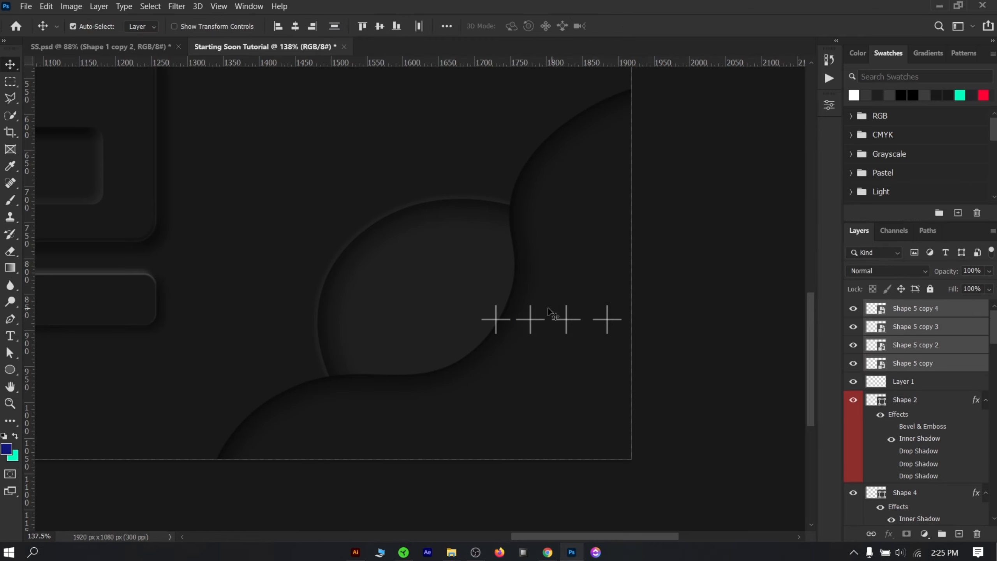
click(565, 319)
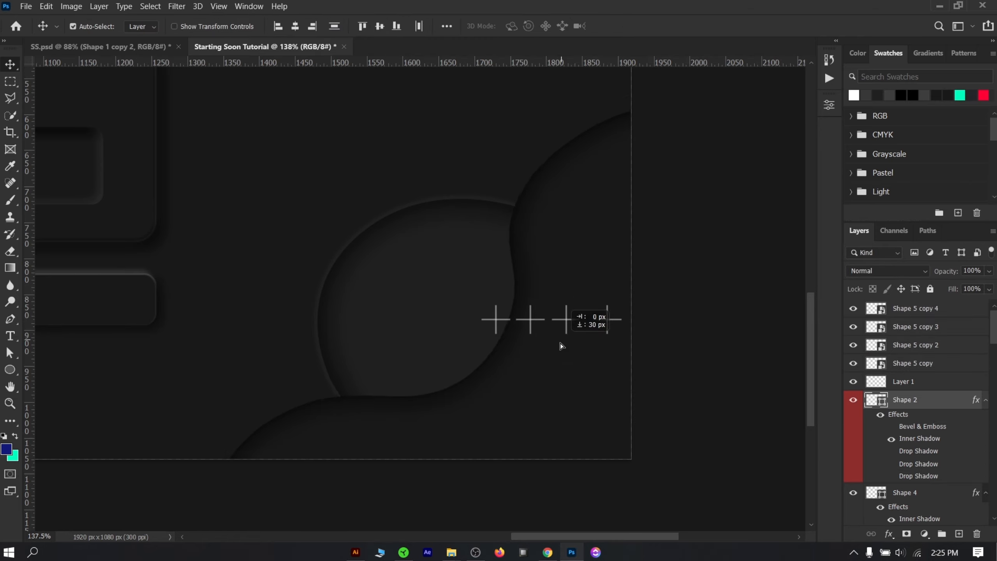
shift+click(927, 309)
key(ctrl+t)
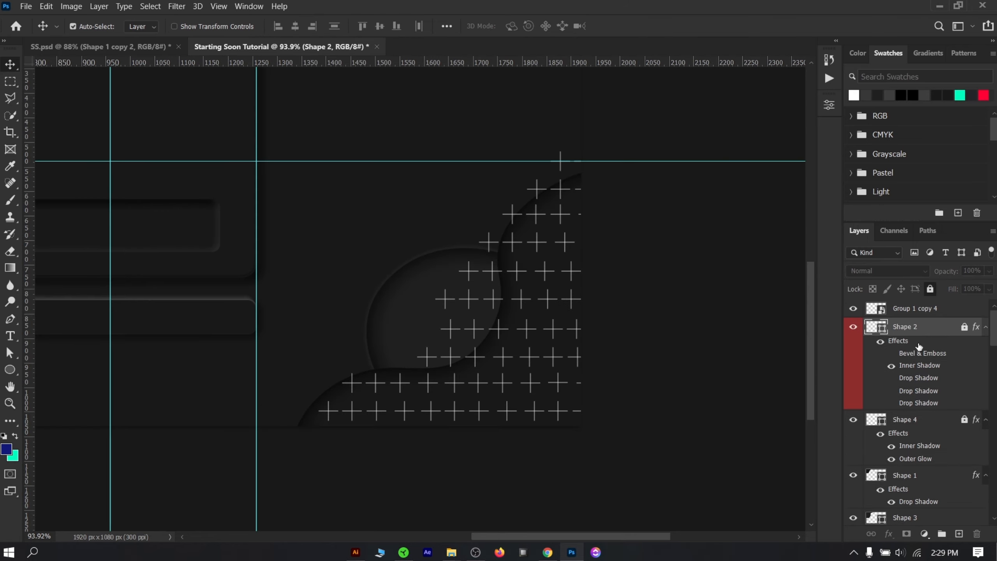
Unlock the front lower-right wave layer and clip the plus-sign pattern to it
click(965, 327)
click(853, 327)
click(853, 327)
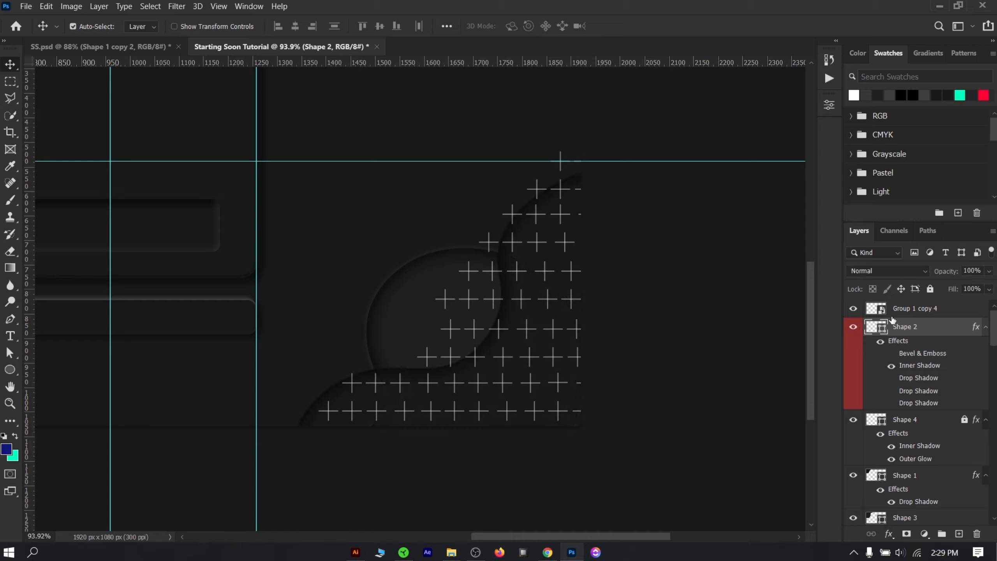
alt+click(925, 313)
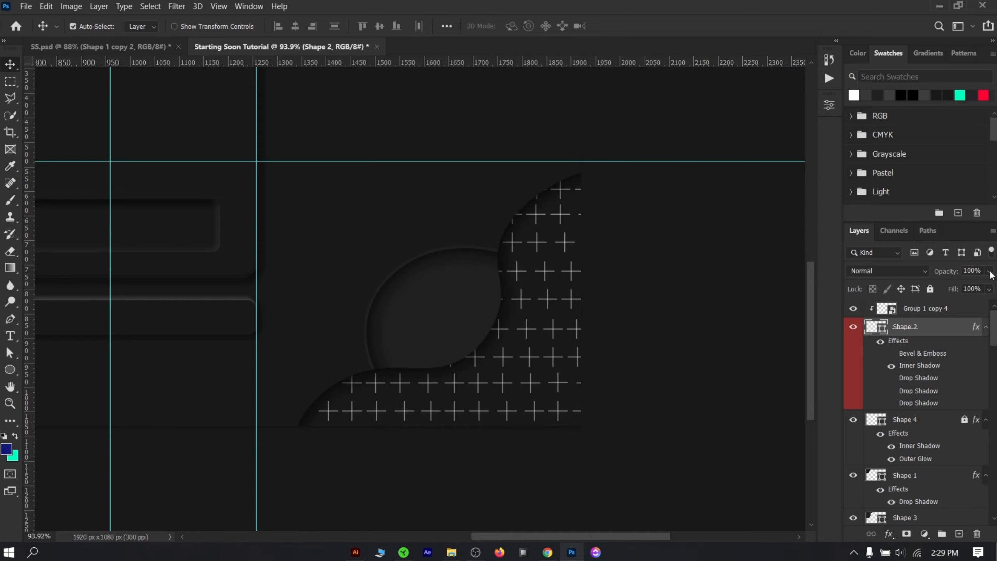
Lower the opacity of the clipped plus-sign pattern so it is only faint on the wave, leaving the wave itself at full opacity
drag(958, 288, 949, 289)
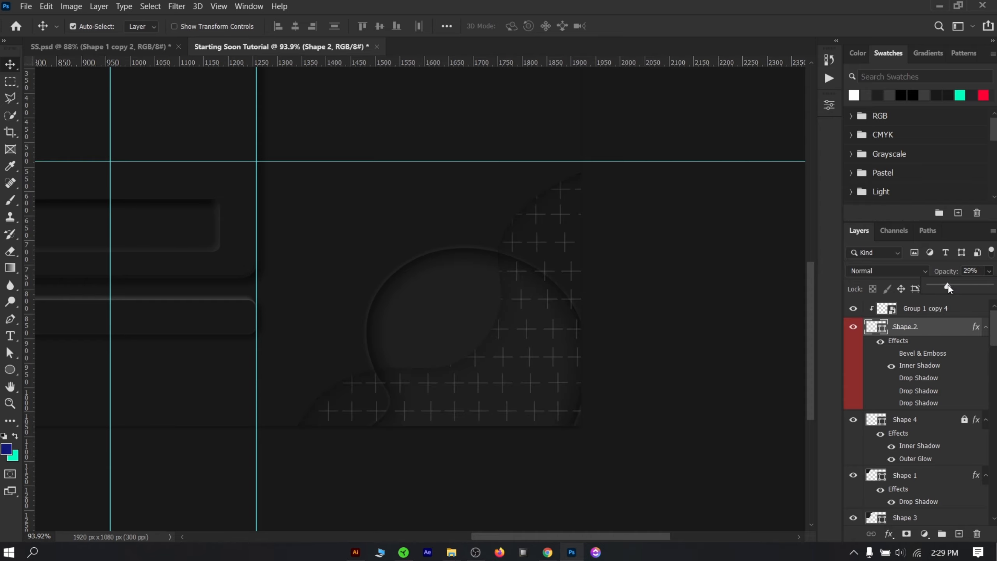
key(ctrl+z)
click(949, 310)
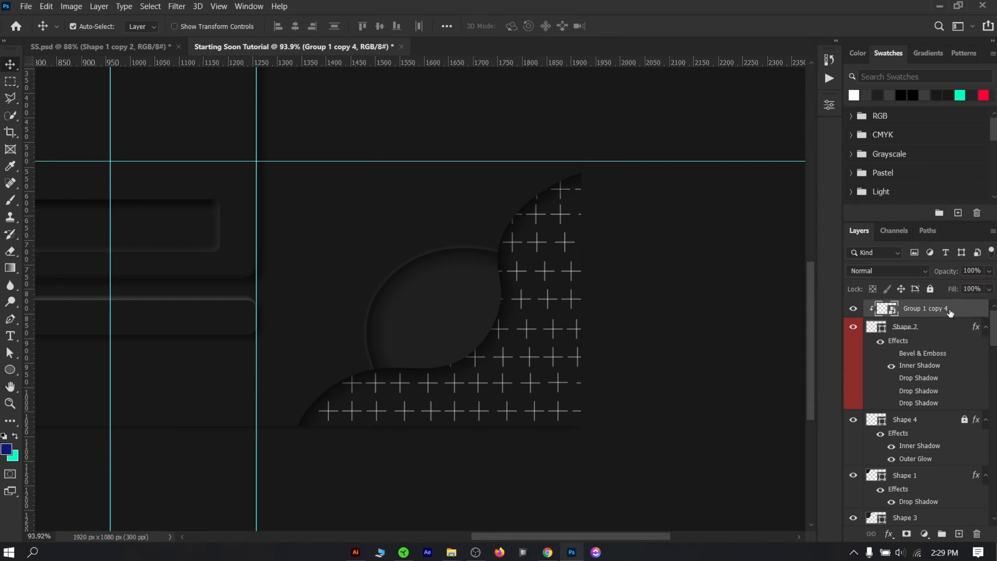
click(853, 309)
click(852, 309)
click(988, 271)
drag(992, 284, 938, 283)
click(644, 404)
scroll(638, 408, down, 2)
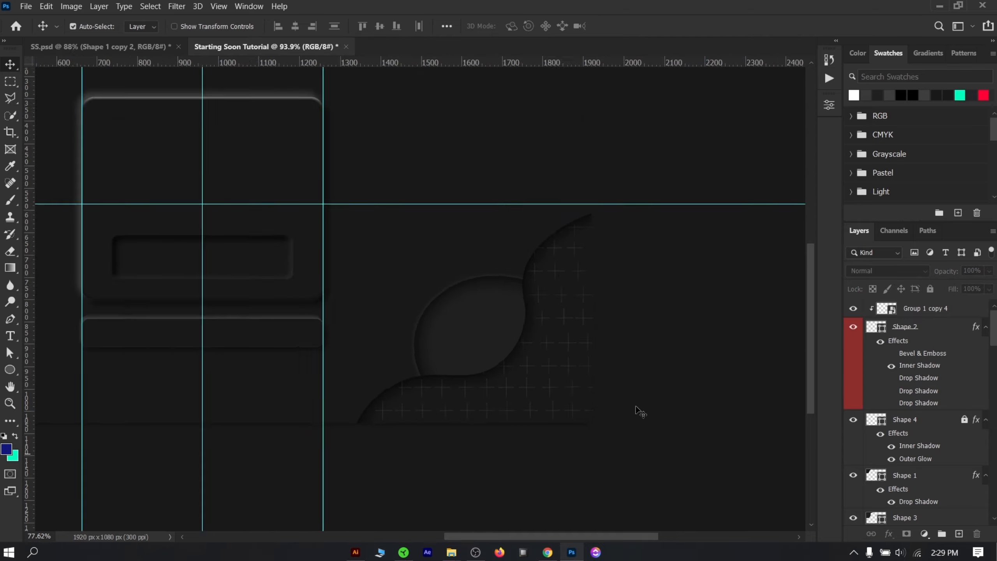
scroll(769, 428, up, 1)
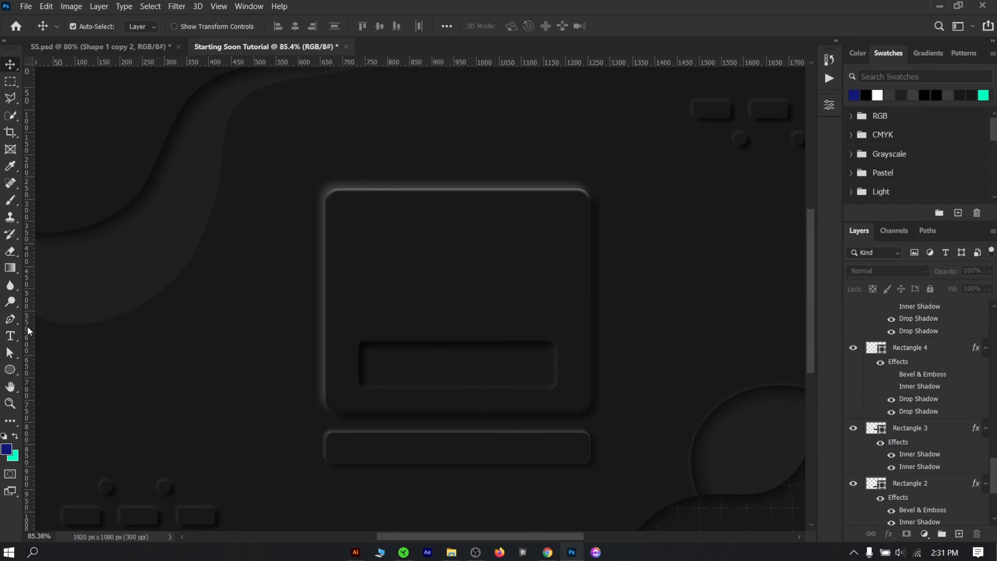
Add the text STREAM in Spartan Black at 17 pt and move it to the upper centre of the large panel
click(8, 337)
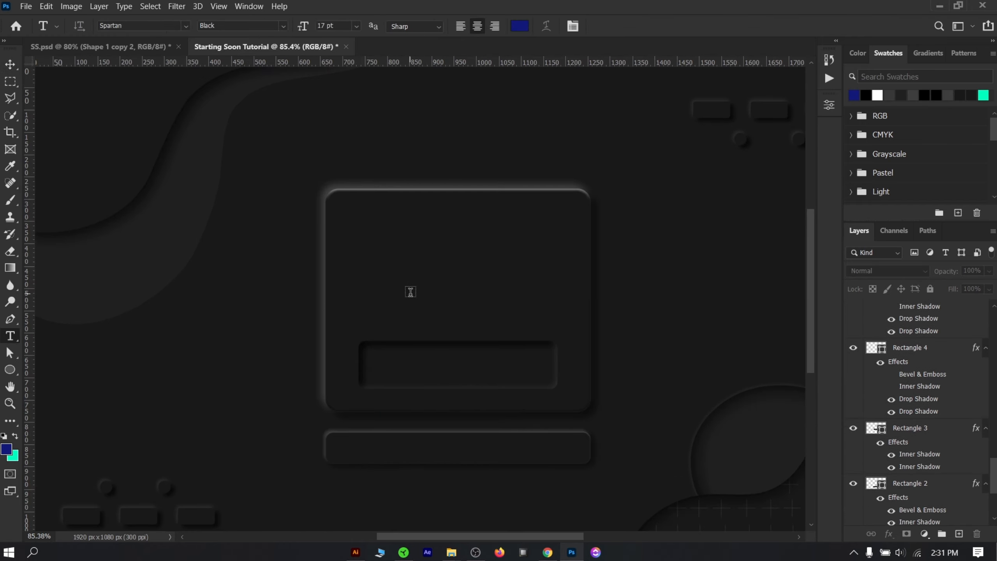
click(434, 231)
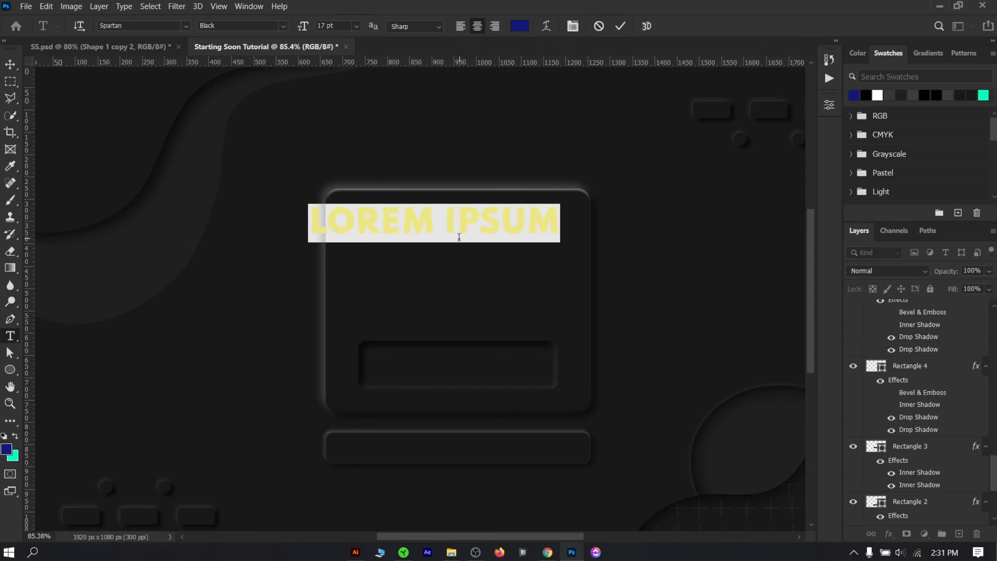
text(STREAM)
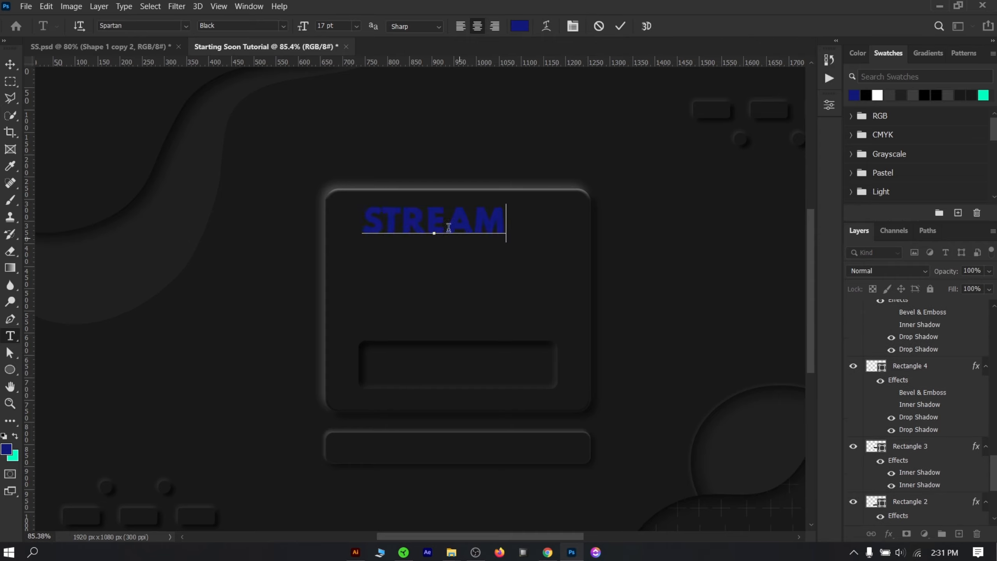
click(620, 26)
key(v)
mouse_move(482, 223)
mouse_down()
mouse_move(508, 229)
mouse_move(498, 231)
mouse_up()
Look up the text colour of the large solid YOUR NAME line in SS.psd
double_click(497, 231)
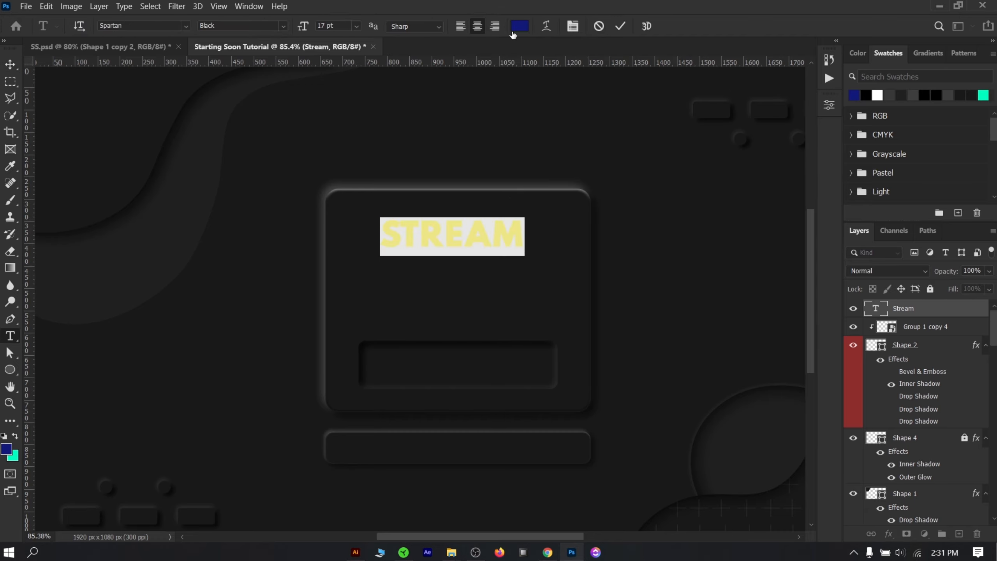
click(621, 25)
click(108, 46)
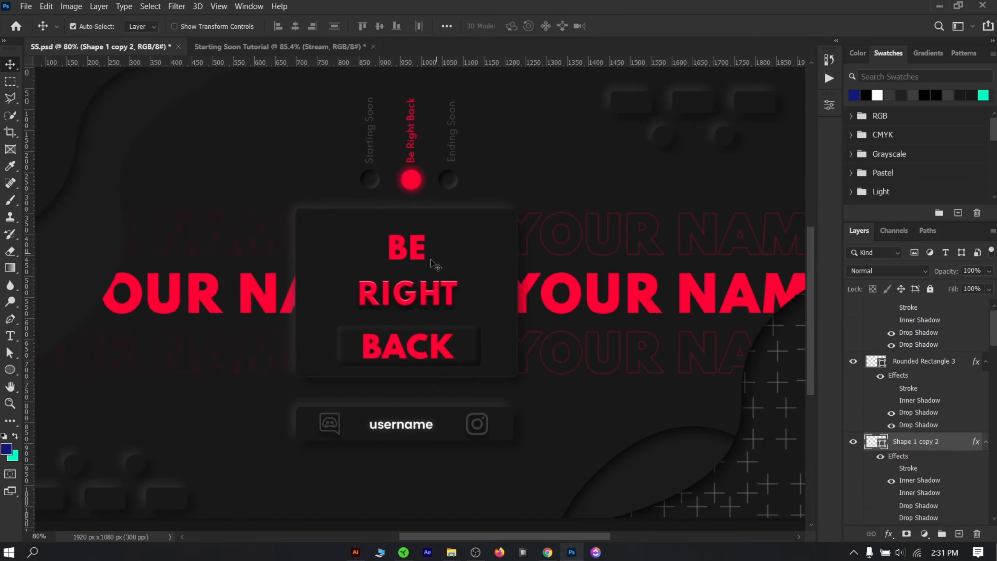
click(622, 332)
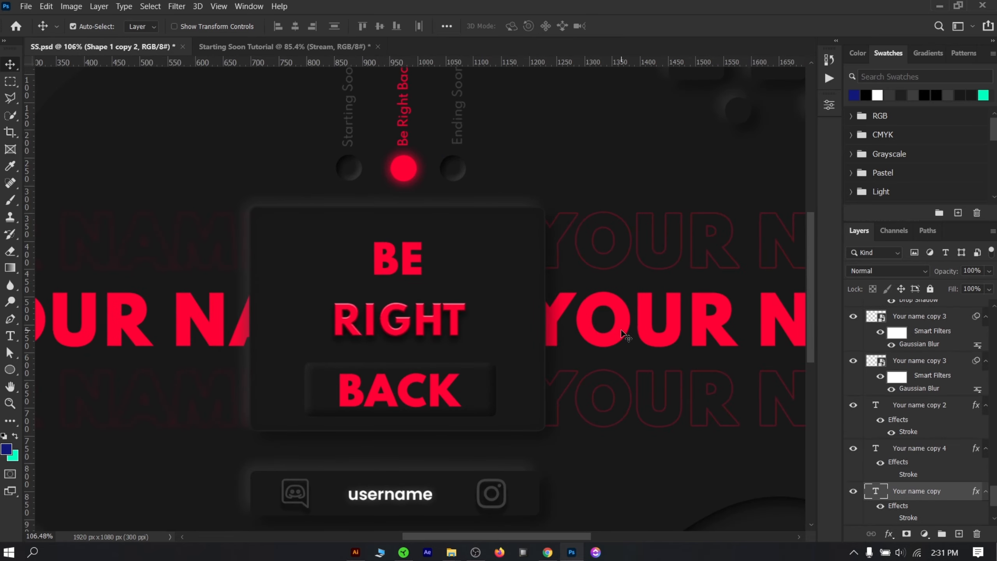
double_click(624, 336)
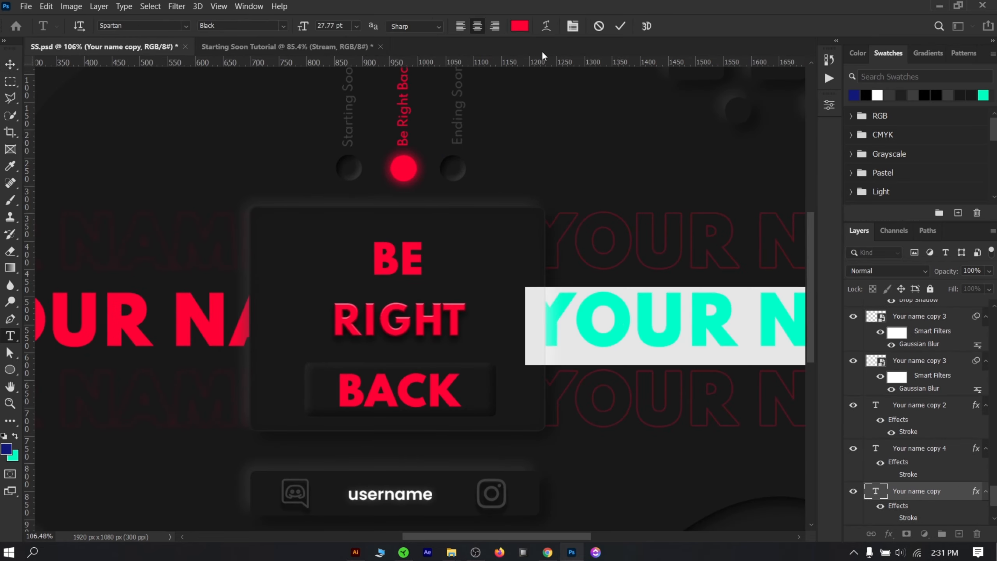
click(519, 26)
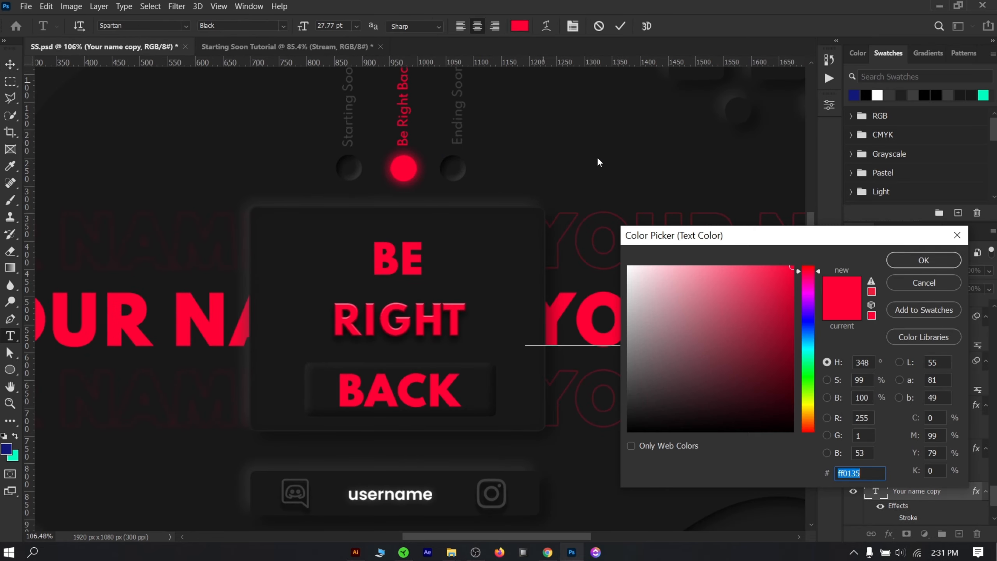
click(934, 284)
Recolour the STREAM text in the Starting Soon Tutorial document to ff0135
click(322, 47)
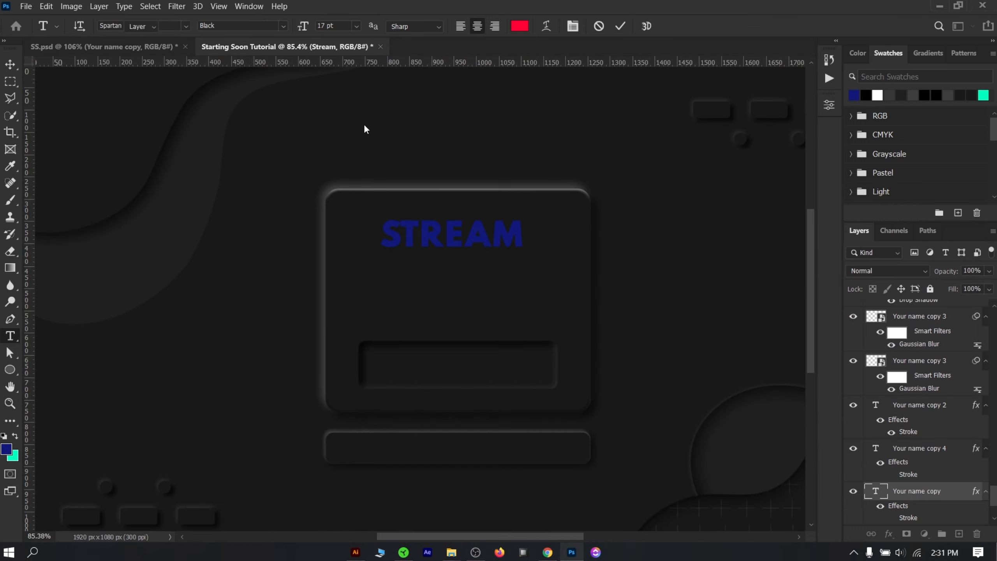
double_click(475, 229)
click(524, 25)
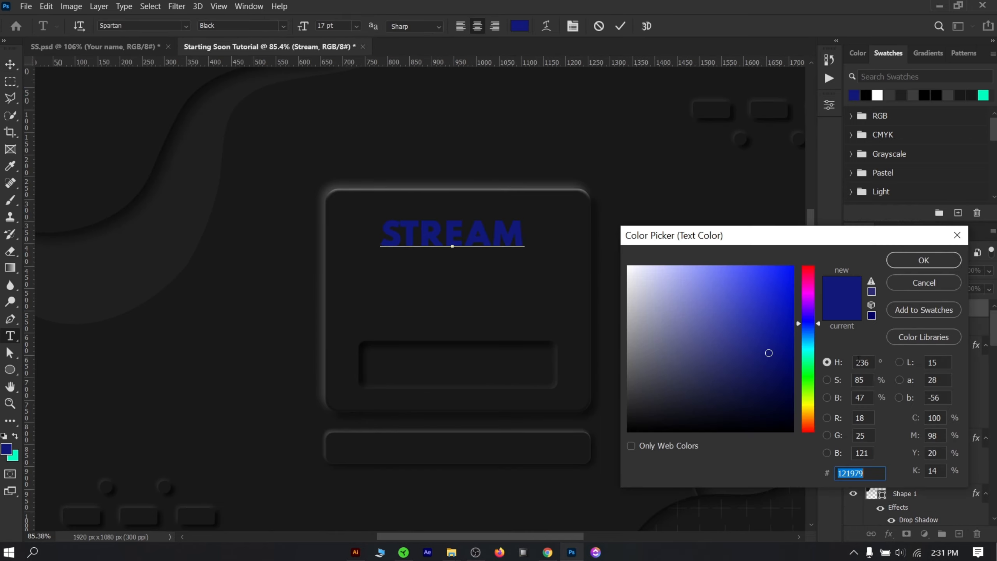
text(ff0135)
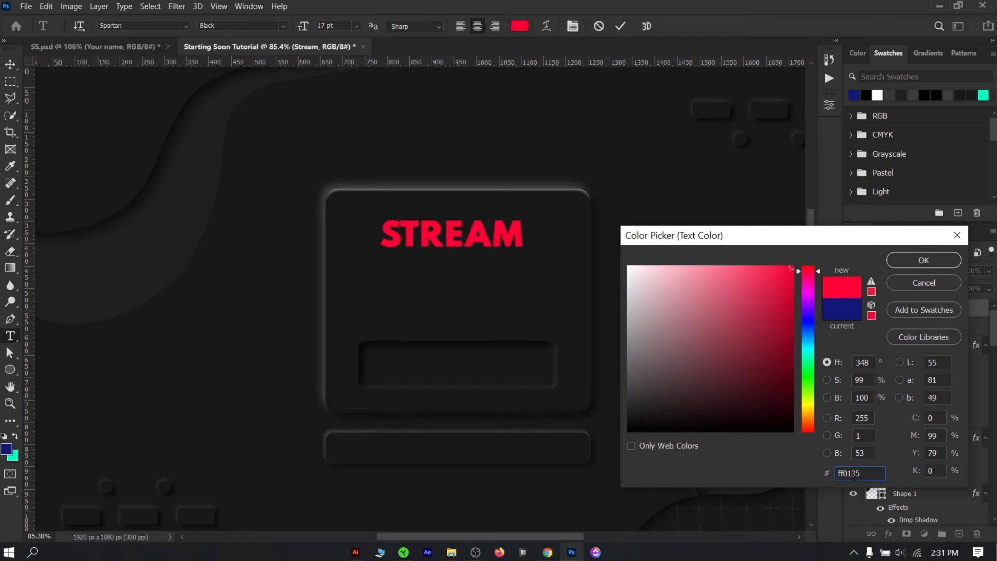
click(916, 260)
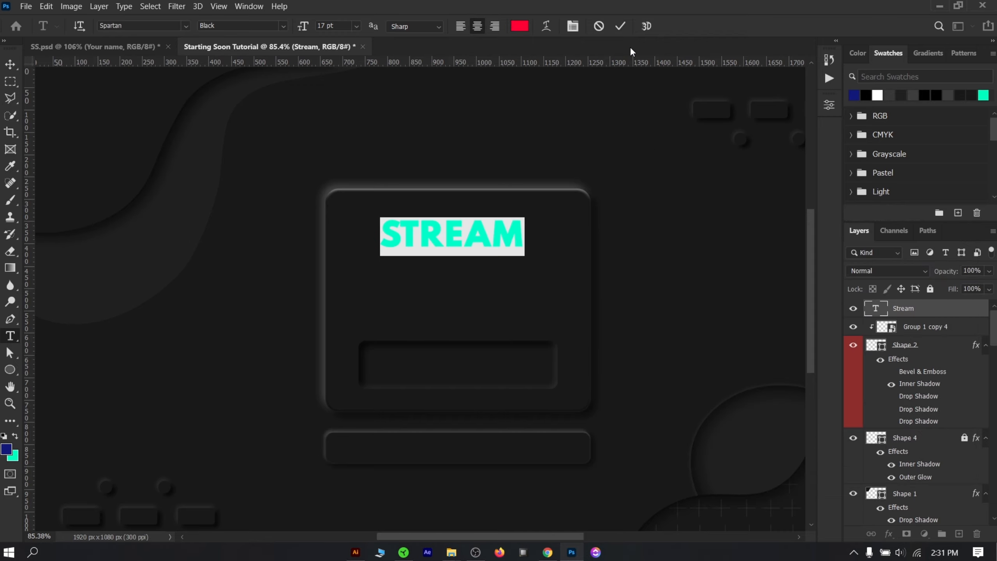
key(ctrl+Return)
Duplicate the STREAM text, change the copy's wording to STARTING and place it below with a gap between the lines
key(v)
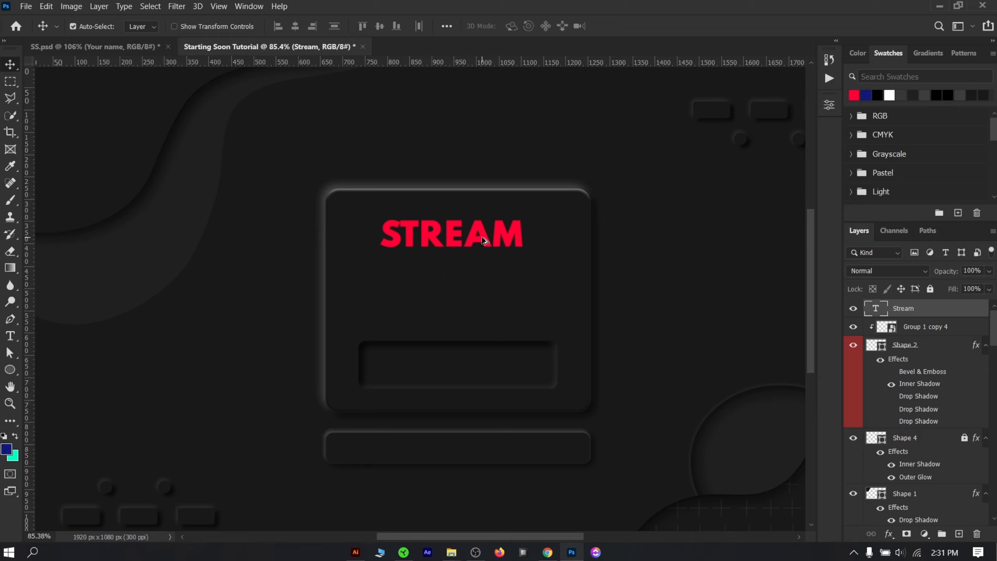
drag(483, 237, 486, 274)
double_click(485, 273)
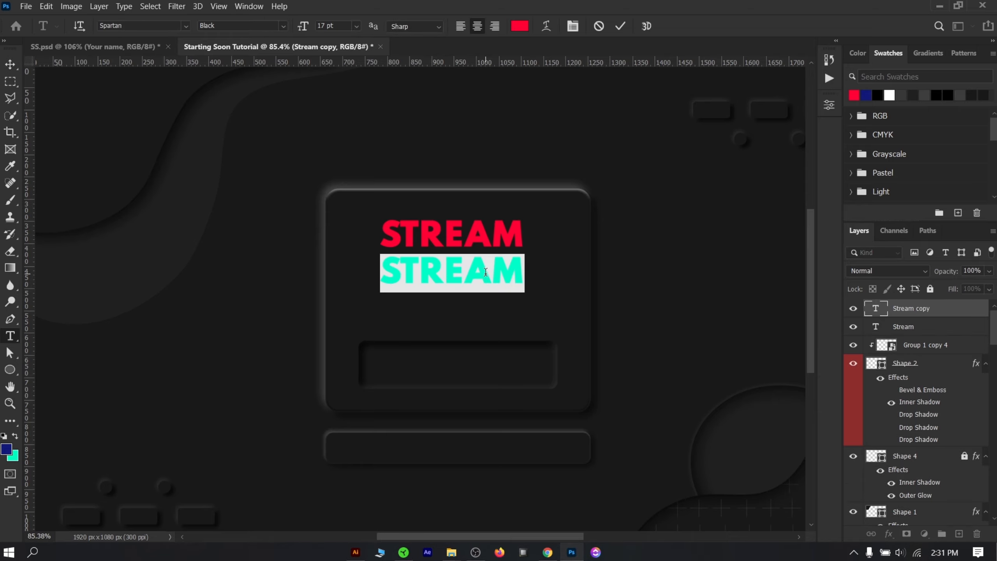
text(STARTING)
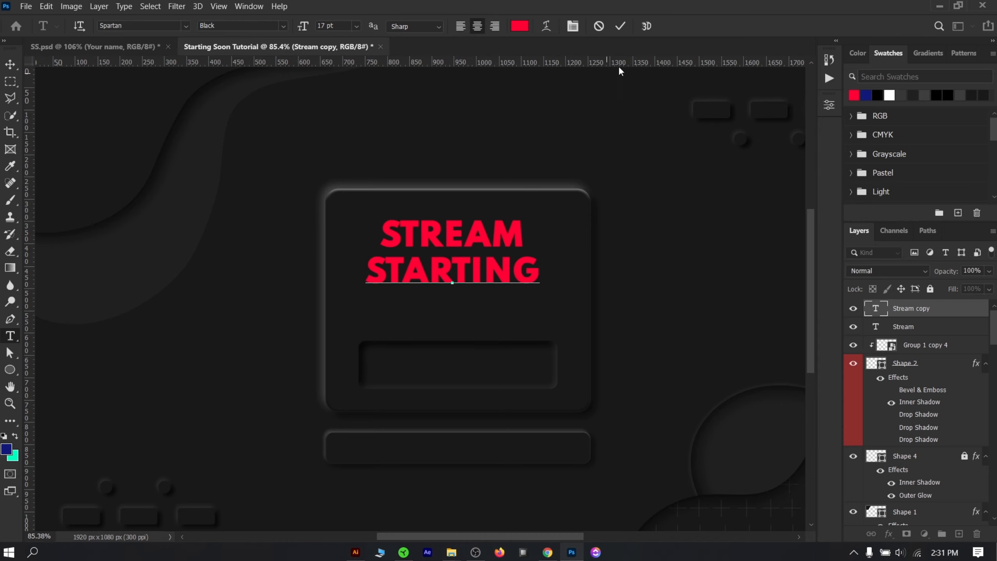
click(620, 26)
key(v)
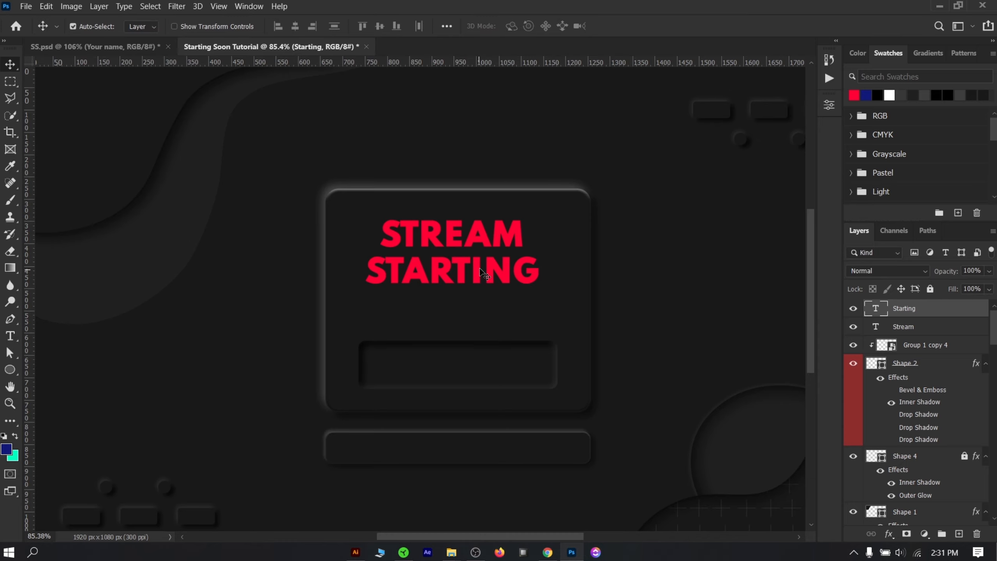
drag(473, 262, 472, 277)
After comparing the title layout with SS.psd, duplicate the STARTING text into the recessed box and change its wording to SOON
click(108, 47)
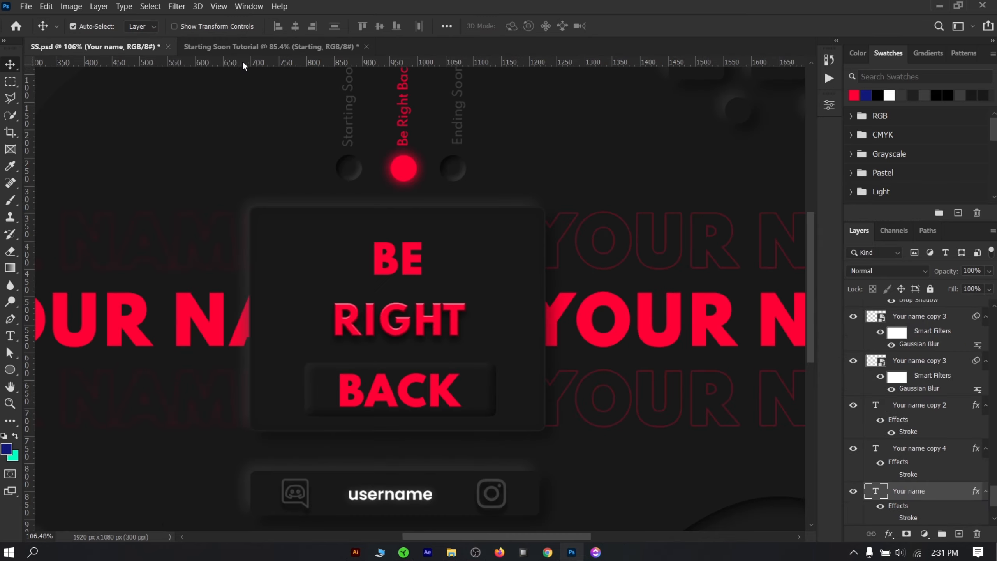
click(246, 47)
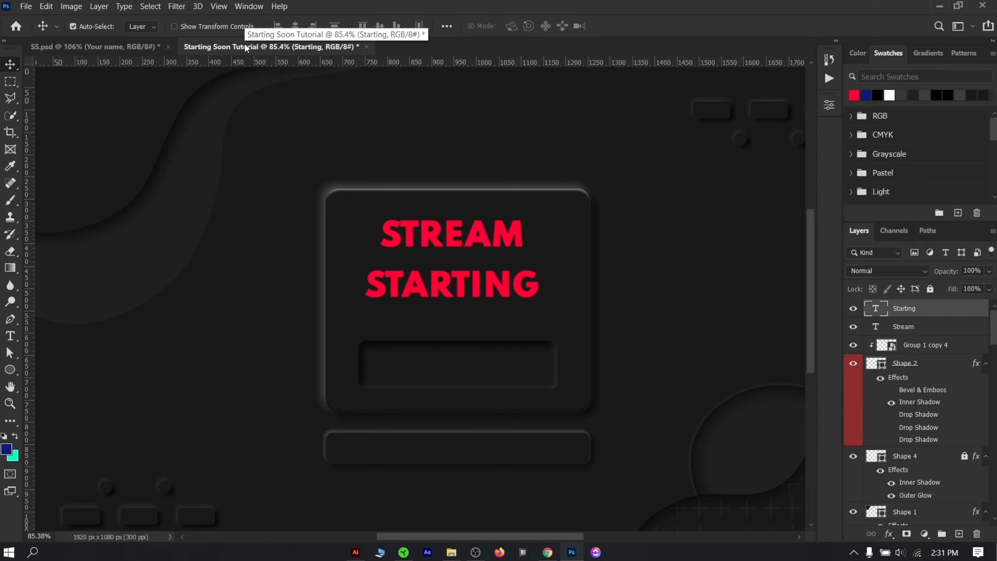
click(78, 48)
click(272, 44)
drag(455, 279, 442, 360)
double_click(442, 360)
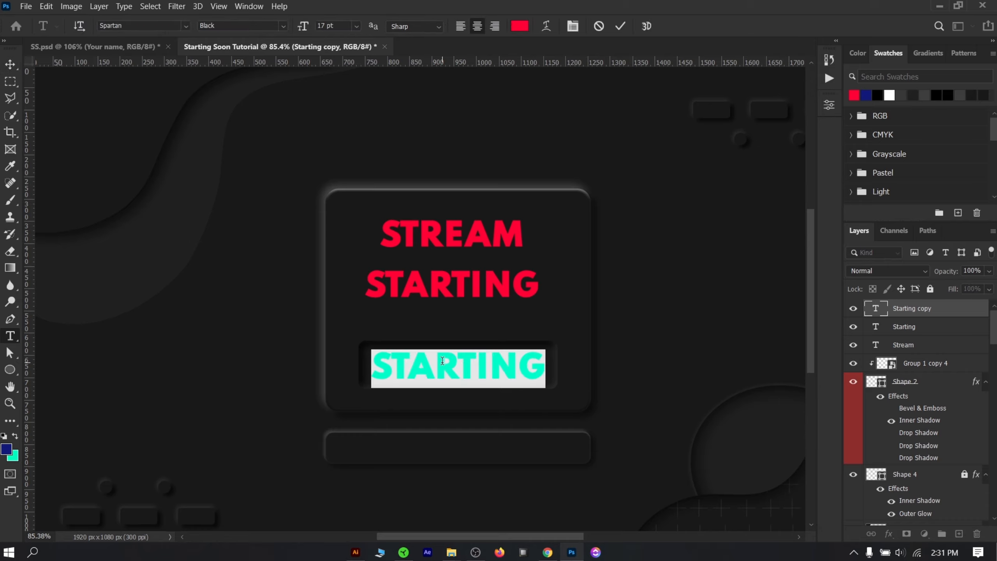
text(SOON)
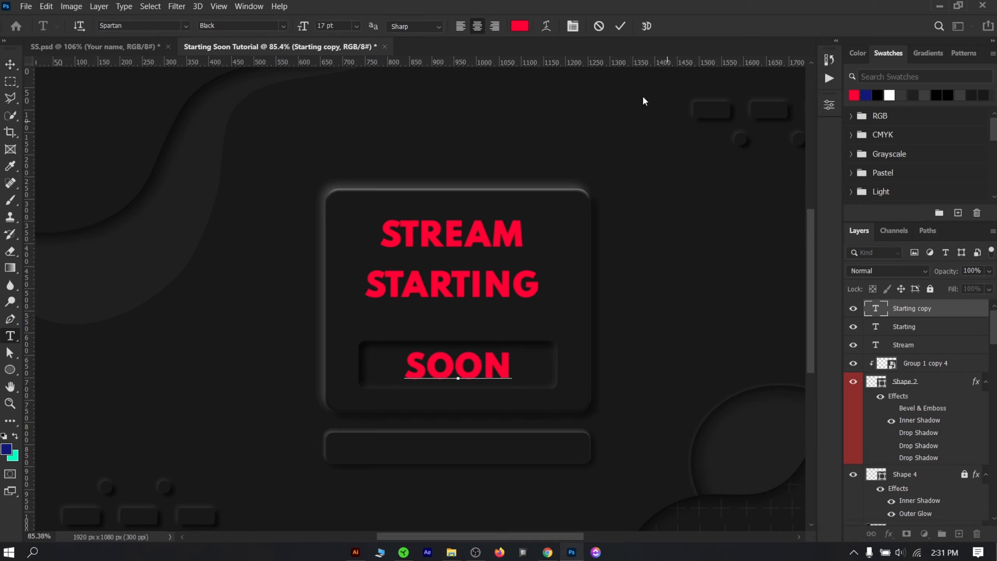
click(620, 30)
key(v)
Reposition the STREAM, STARTING and SOON lines so they are centred and evenly spaced on the panel
scroll(480, 359, up, 2)
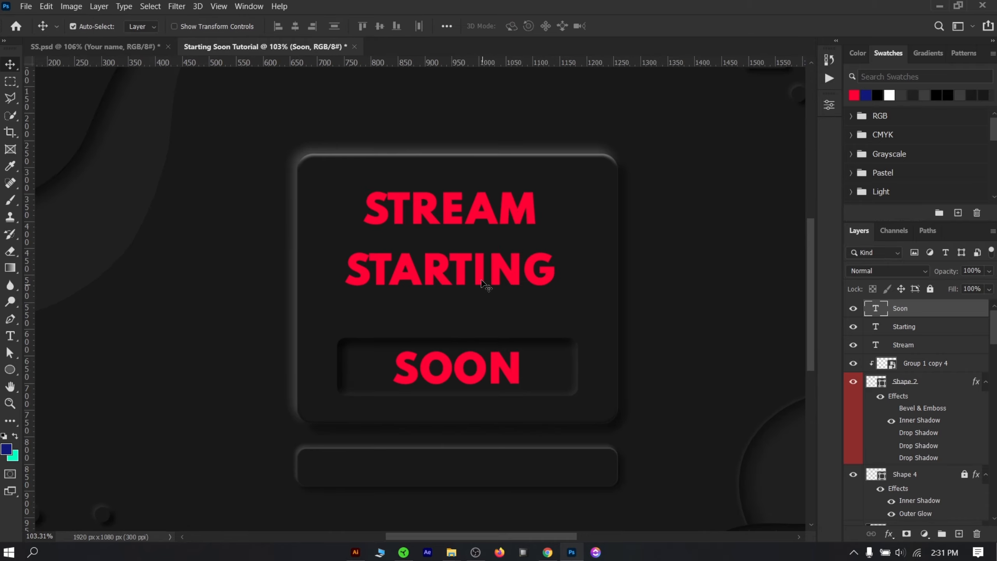
drag(481, 279, 489, 289)
drag(496, 227, 495, 213)
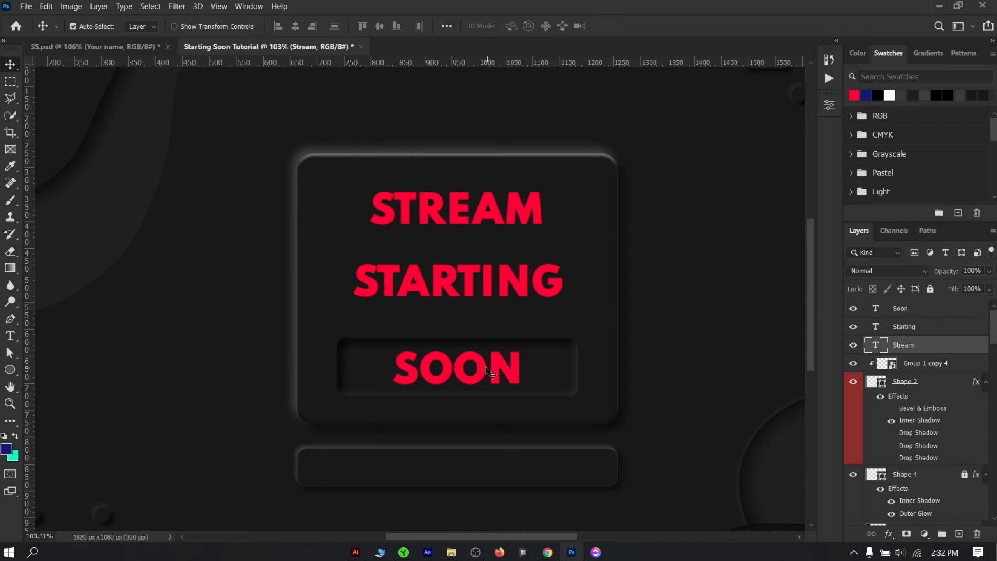
drag(491, 373, 480, 365)
drag(471, 279, 469, 285)
drag(499, 219, 505, 229)
Give the STARTING text a Chisel Soft inner bevel with depth 396%, size 1 px and soften 1 px
click(548, 303)
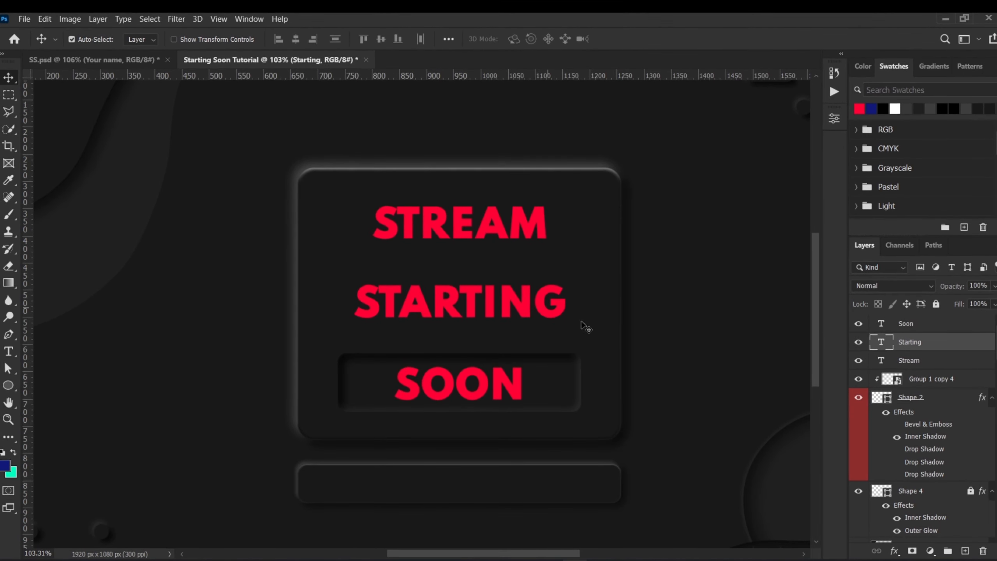
double_click(871, 347)
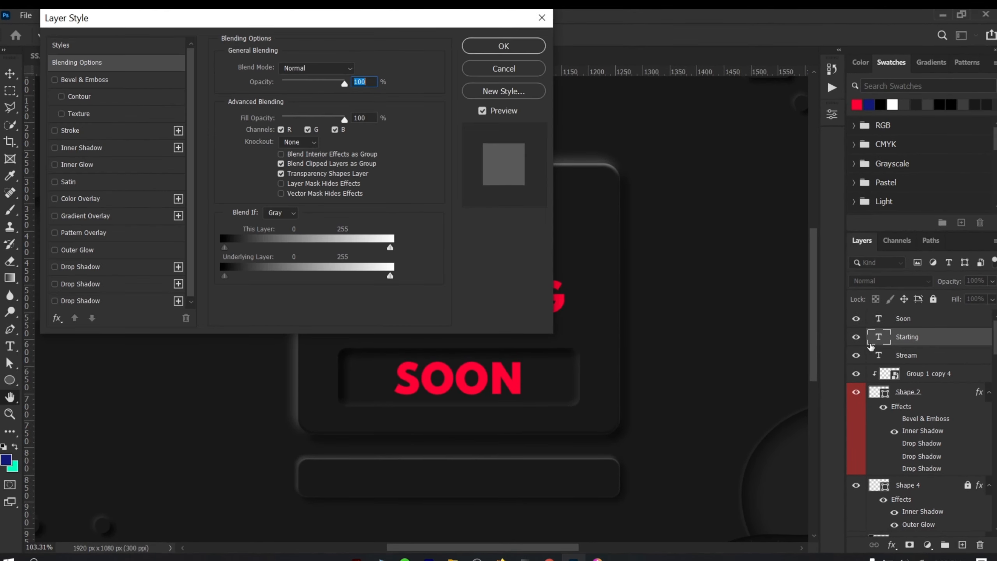
click(518, 70)
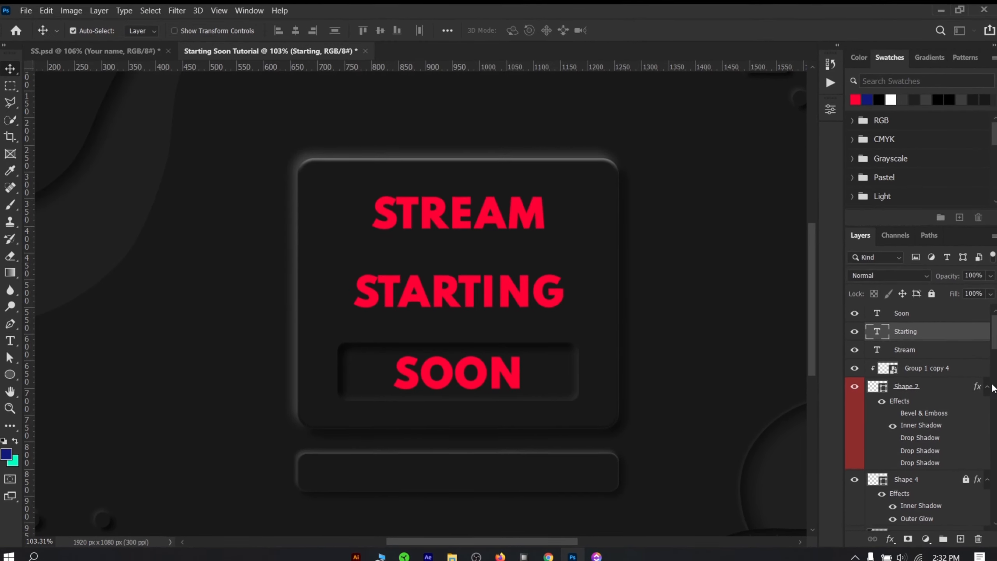
double_click(978, 335)
drag(382, 13, 870, 36)
drag(456, 158, 315, 151)
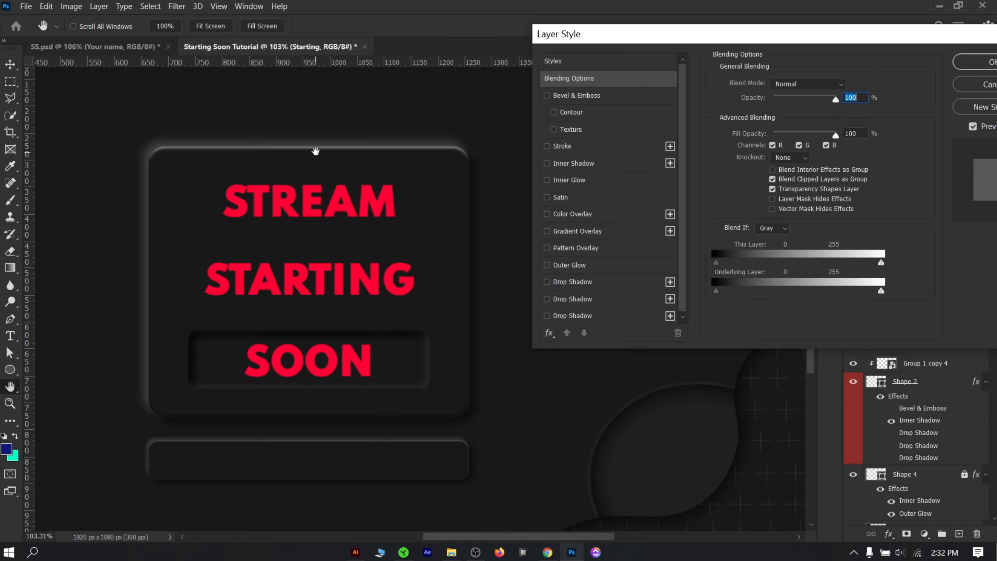
click(577, 95)
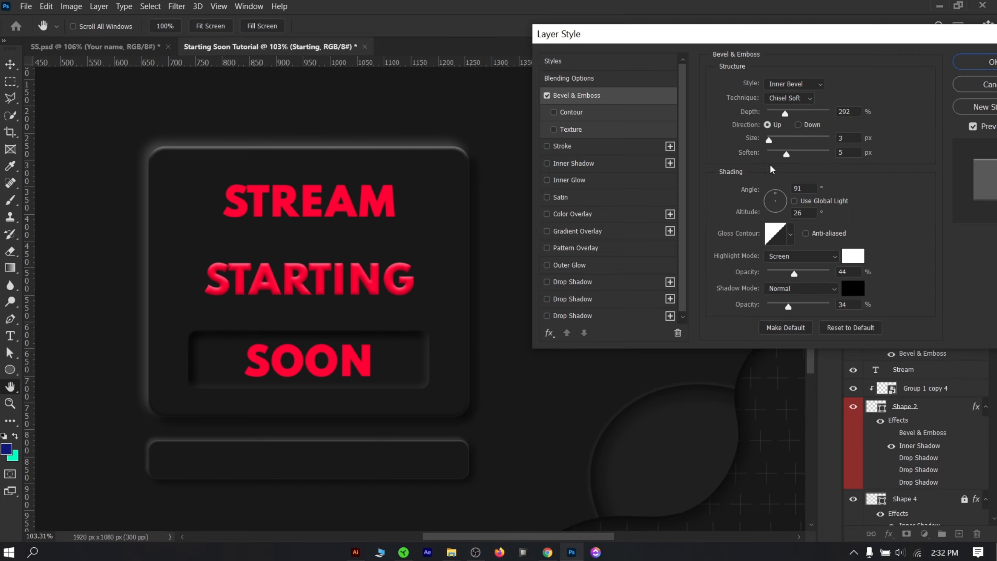
click(762, 153)
drag(785, 113, 829, 113)
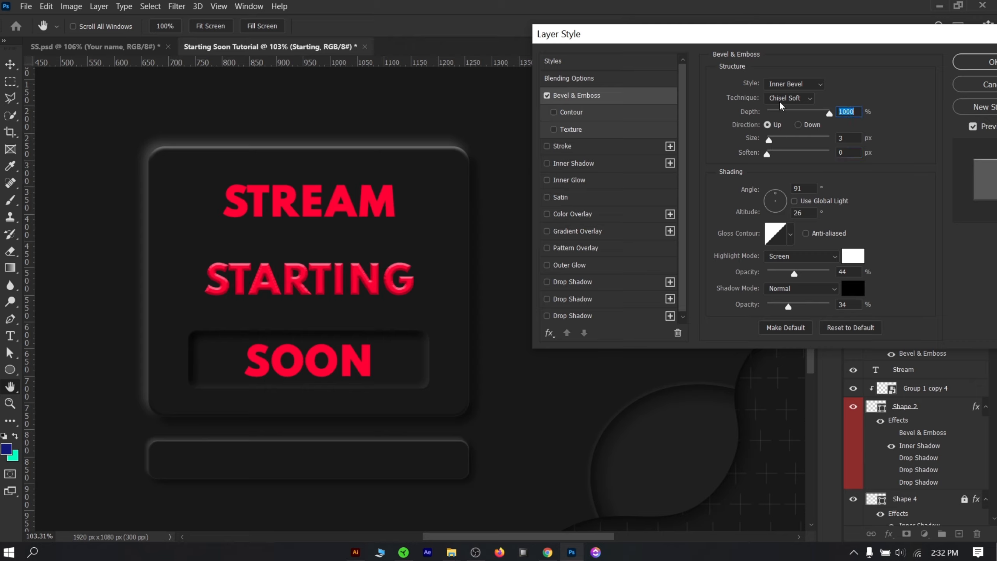
drag(769, 137, 768, 137)
drag(829, 113, 791, 113)
drag(767, 153, 770, 153)
scroll(584, 292, down, 1)
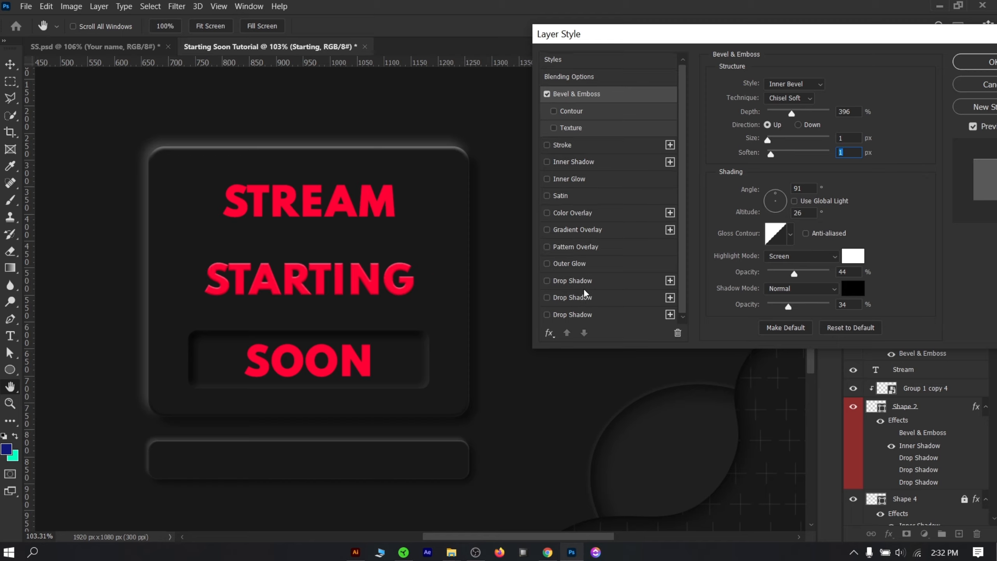
Add a black drop shadow to the STARTING text with opacity about 58%, angle 93°, distance 11 px and size 21 px
click(559, 283)
click(547, 280)
click(575, 282)
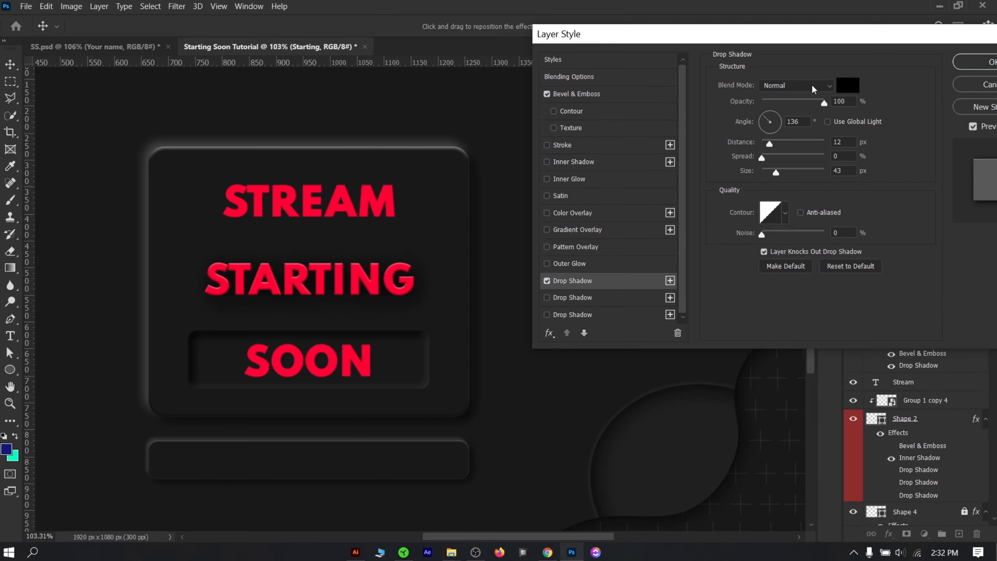
click(769, 110)
drag(775, 172, 771, 144)
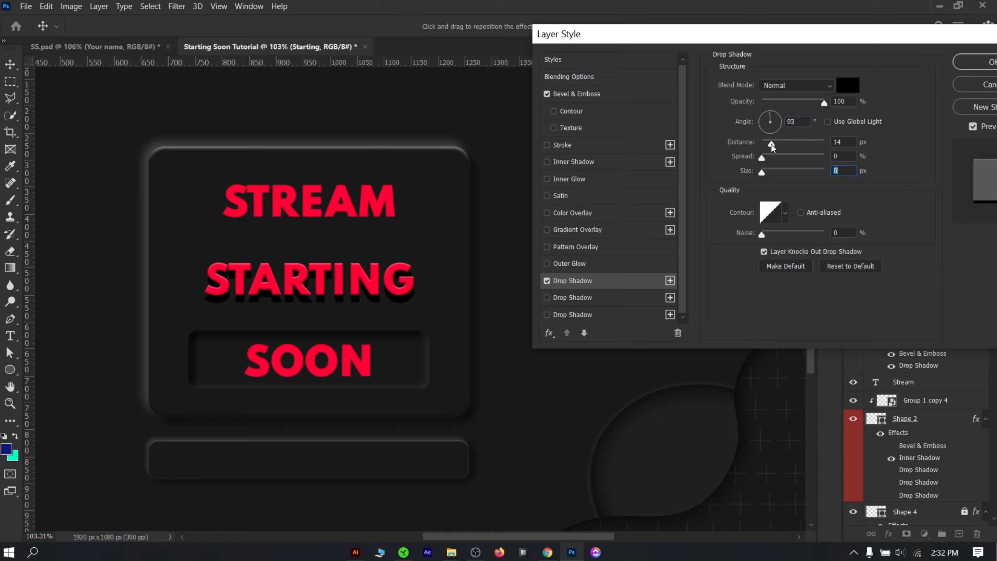
click(770, 173)
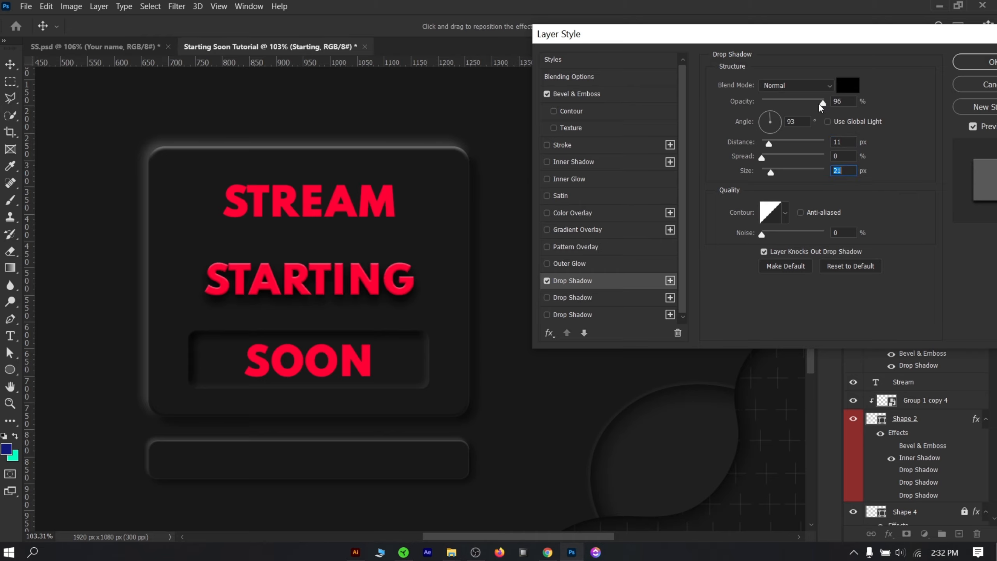
drag(823, 103, 800, 104)
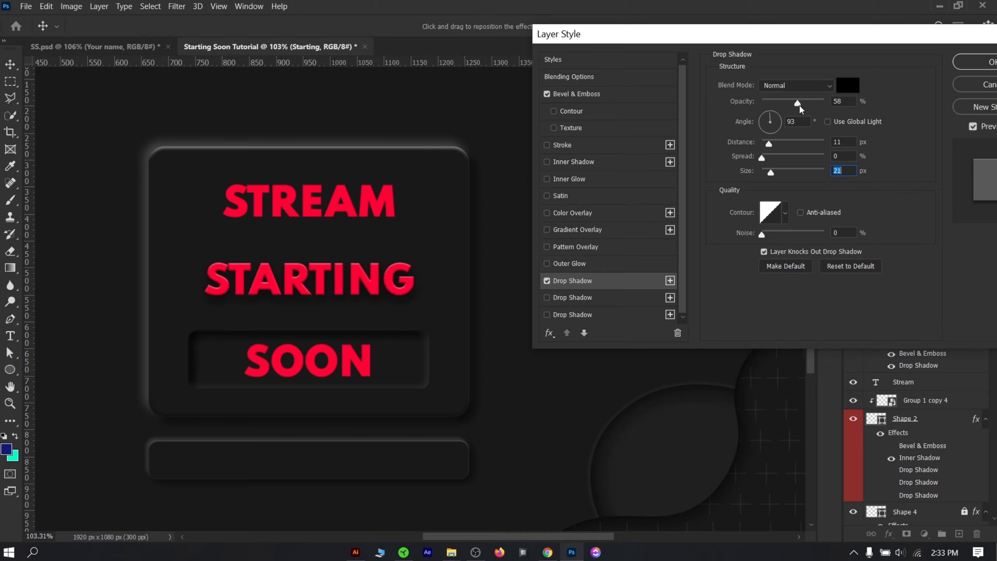
click(966, 63)
scroll(457, 291, down, 2)
scroll(309, 307, up, 4)
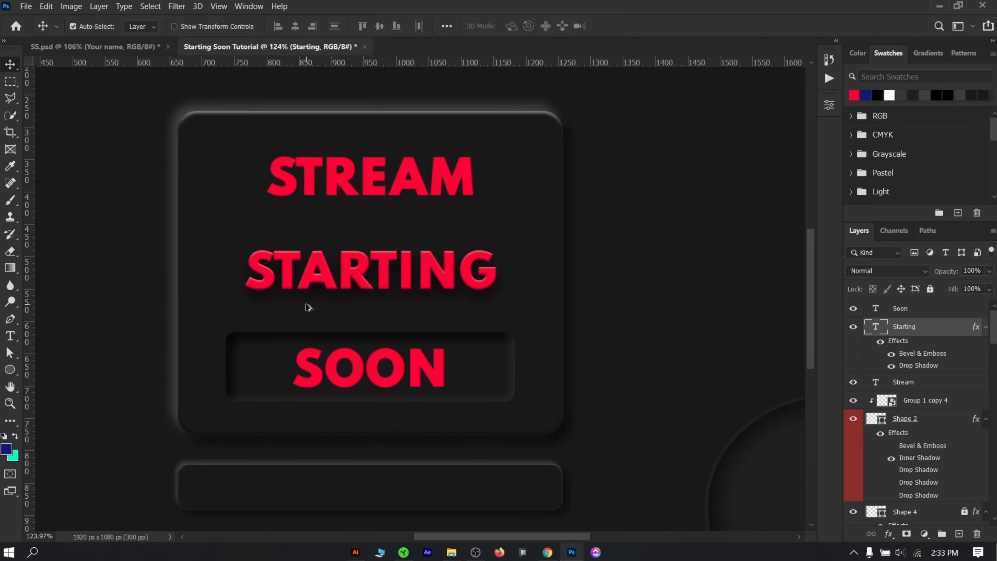
scroll(308, 307, up, 3)
scroll(445, 263, up, 1)
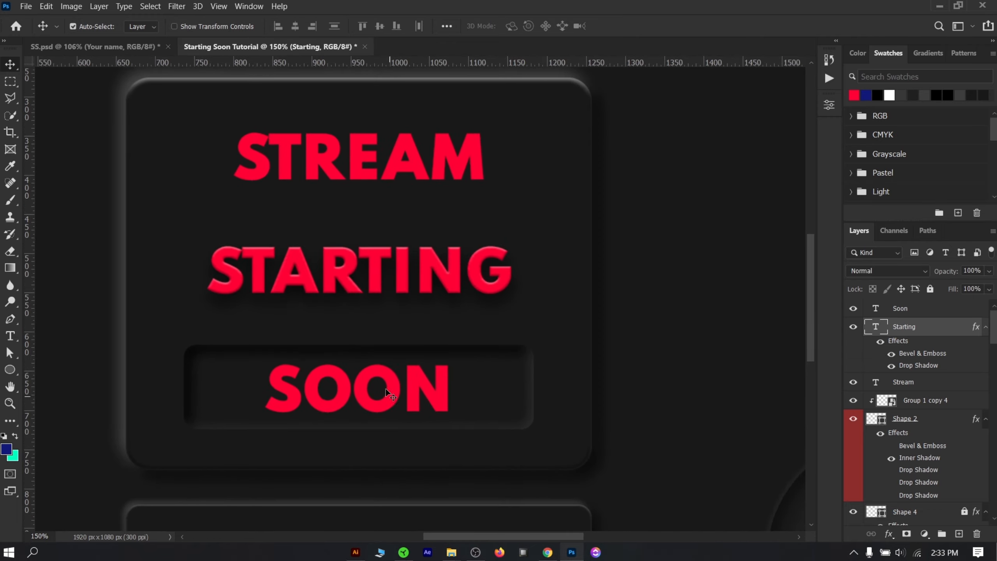
Recolour the SOON text in the recessed box to white
double_click(403, 387)
click(517, 27)
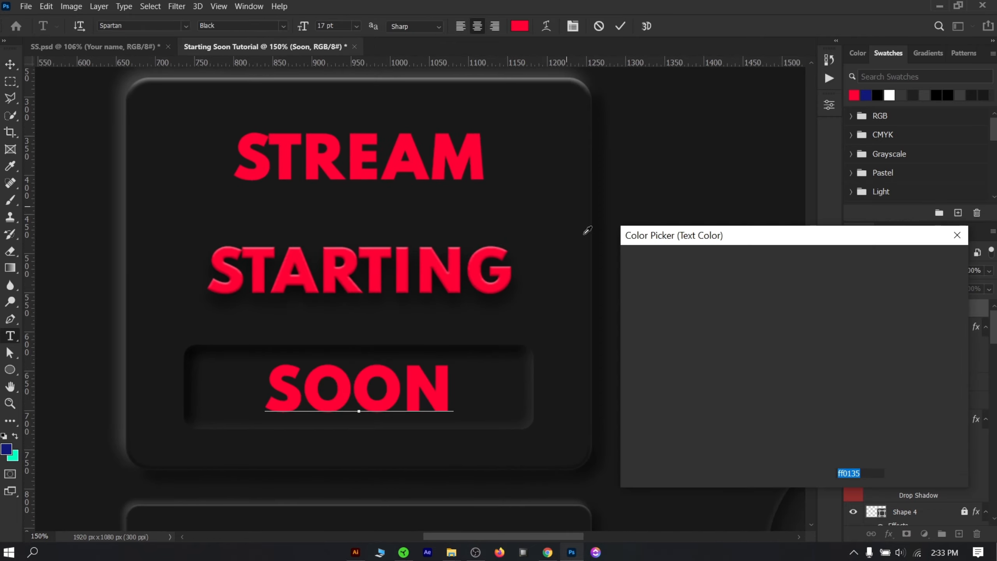
drag(705, 297, 593, 238)
click(924, 260)
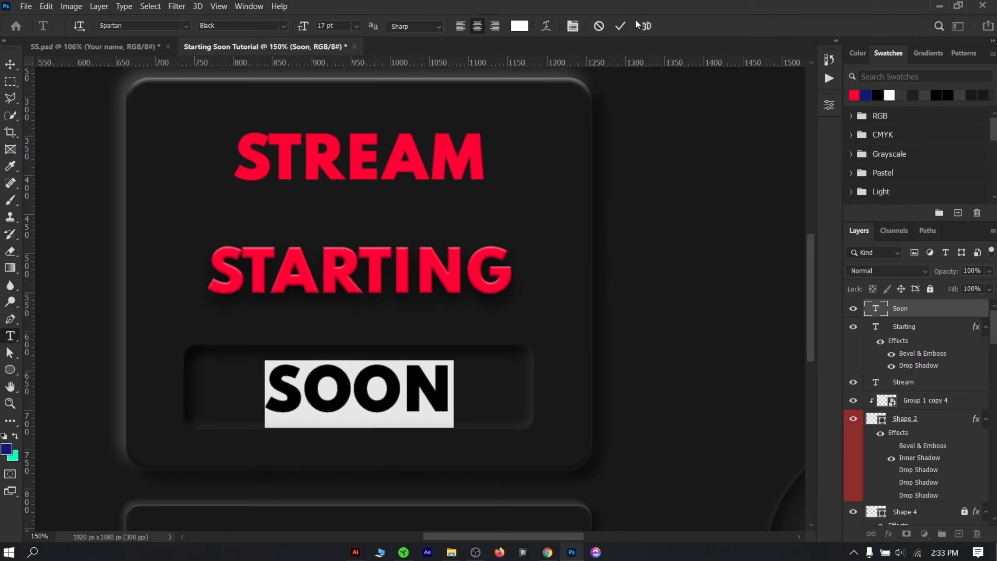
click(619, 27)
key(v)
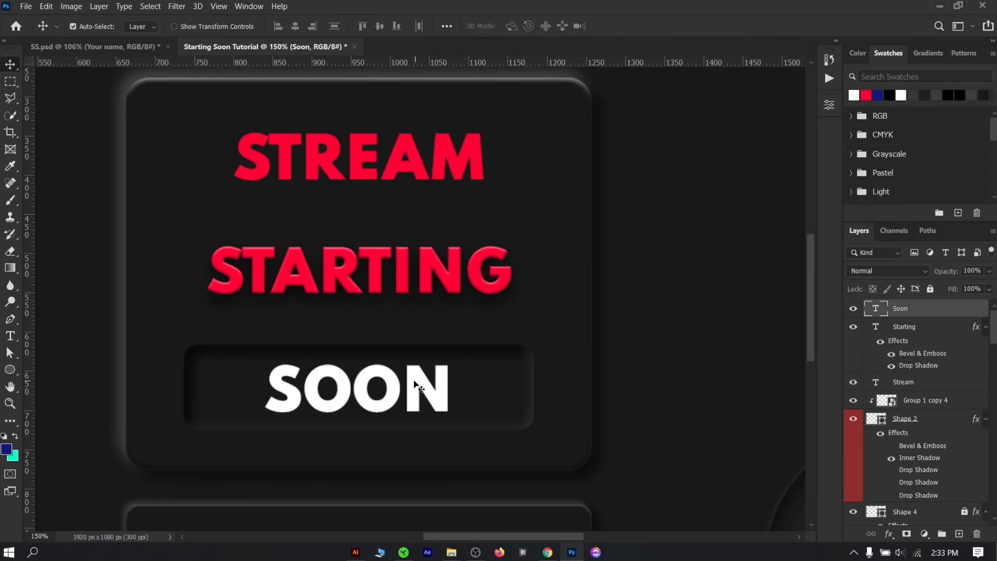
Move the STREAM line slightly down towards STARTING and fine-tune the spacing of the three title lines
drag(417, 374, 411, 374)
key(ctrl+z)
scroll(390, 300, down, 4)
drag(381, 274, 381, 271)
drag(392, 204, 397, 214)
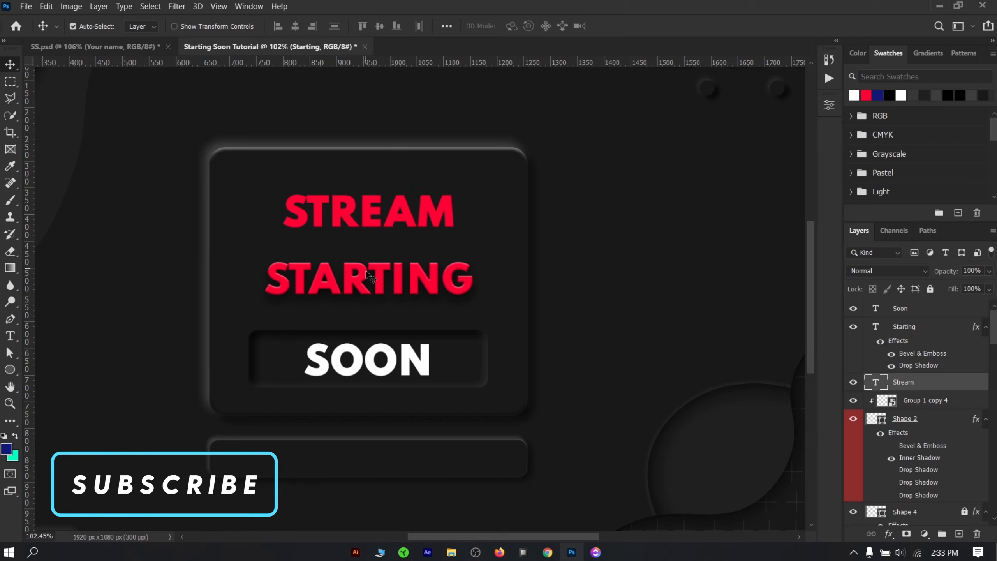
drag(388, 361, 389, 361)
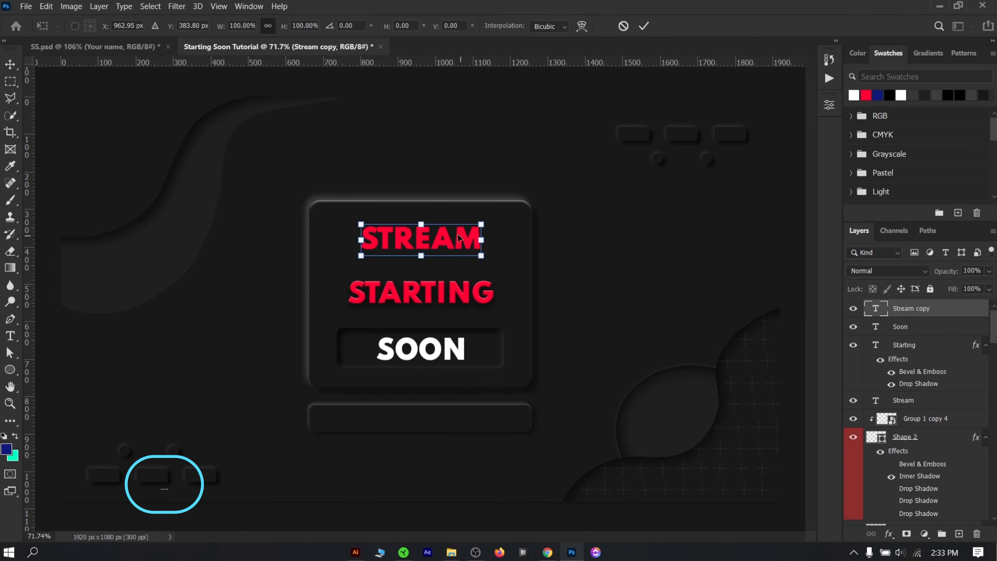
Place a duplicate of the STREAM text to the right of the panel and change its wording to YOUR NAME
drag(416, 237, 645, 273)
click(645, 28)
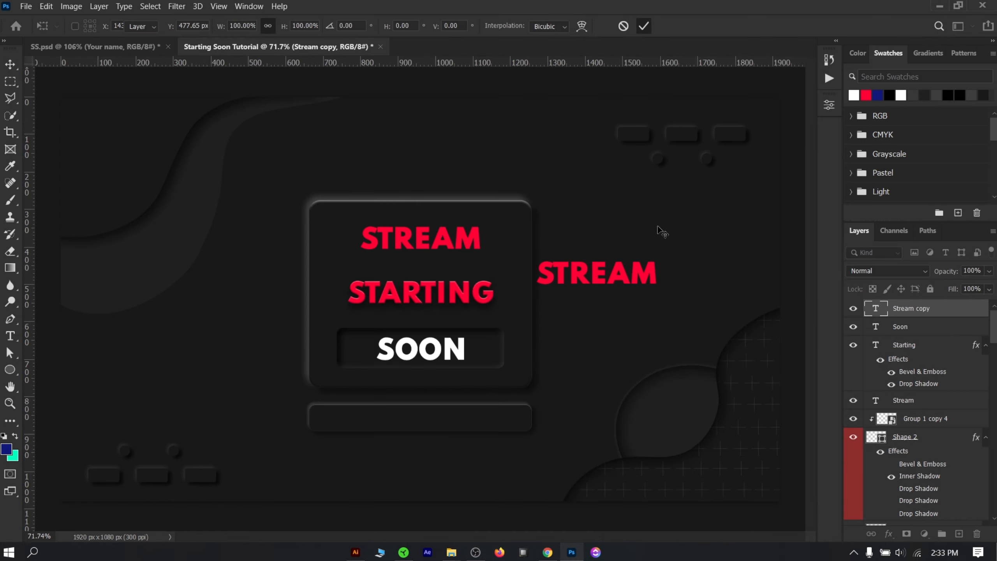
double_click(621, 276)
text(YOUR NAM)
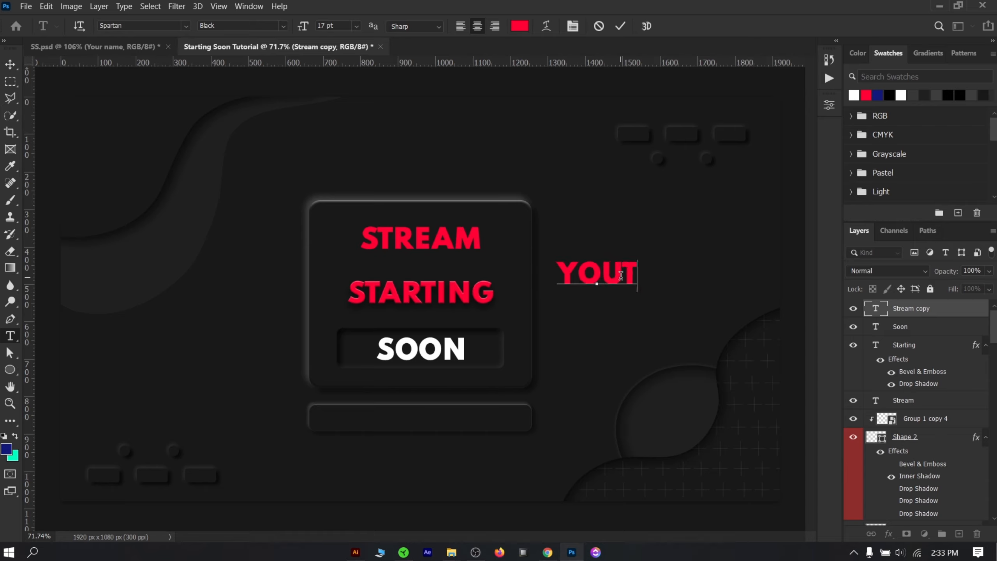
text(E)
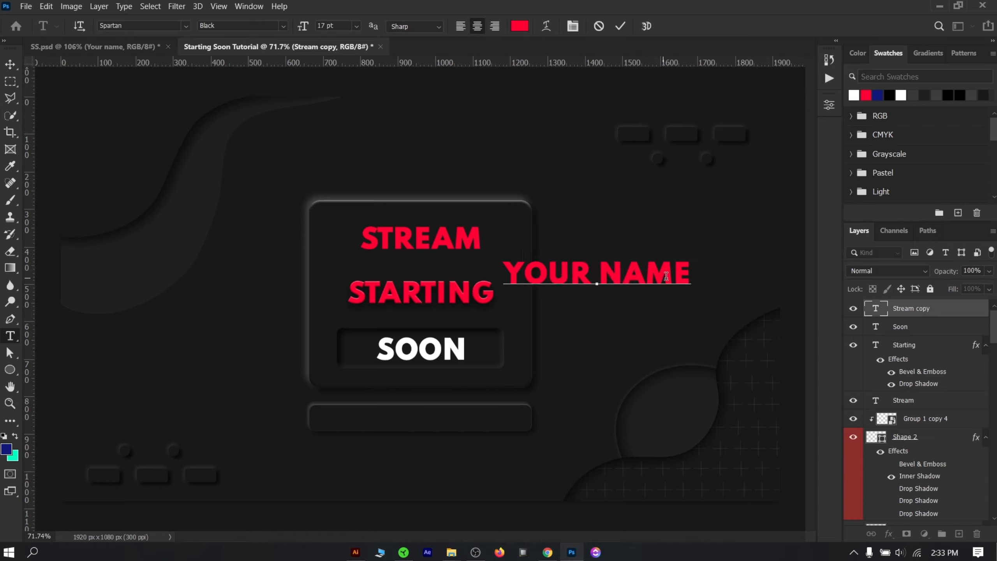
click(620, 27)
drag(669, 280, 718, 277)
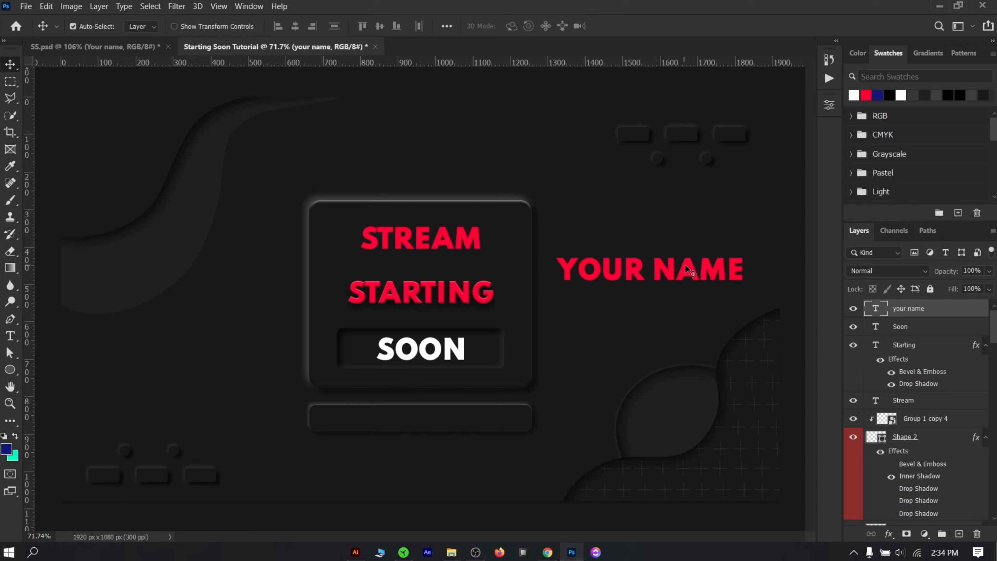
Convert the YOUR NAME text to a smart object and enlarge it to about 195%, running past the canvas's right edge
right_click(969, 310)
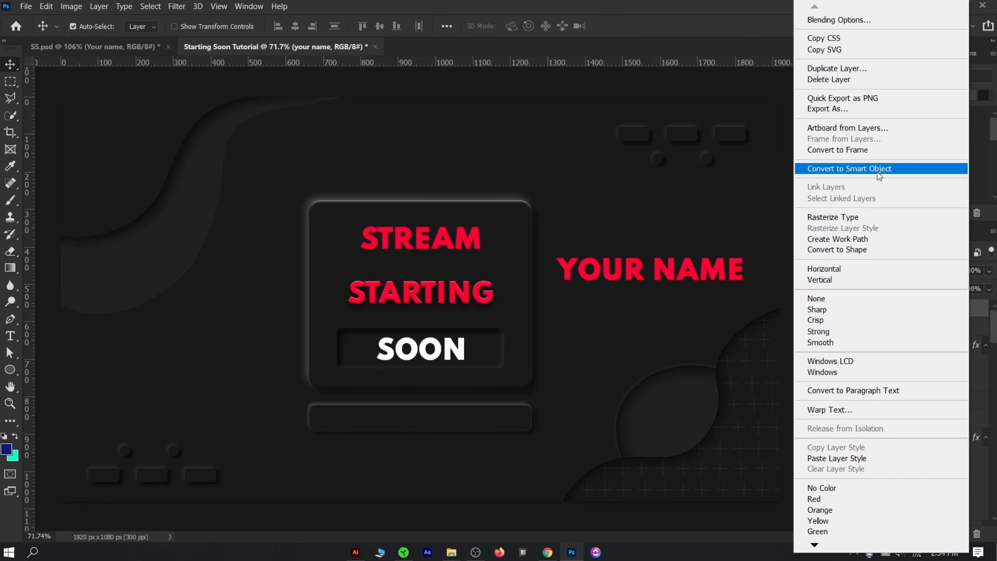
click(850, 176)
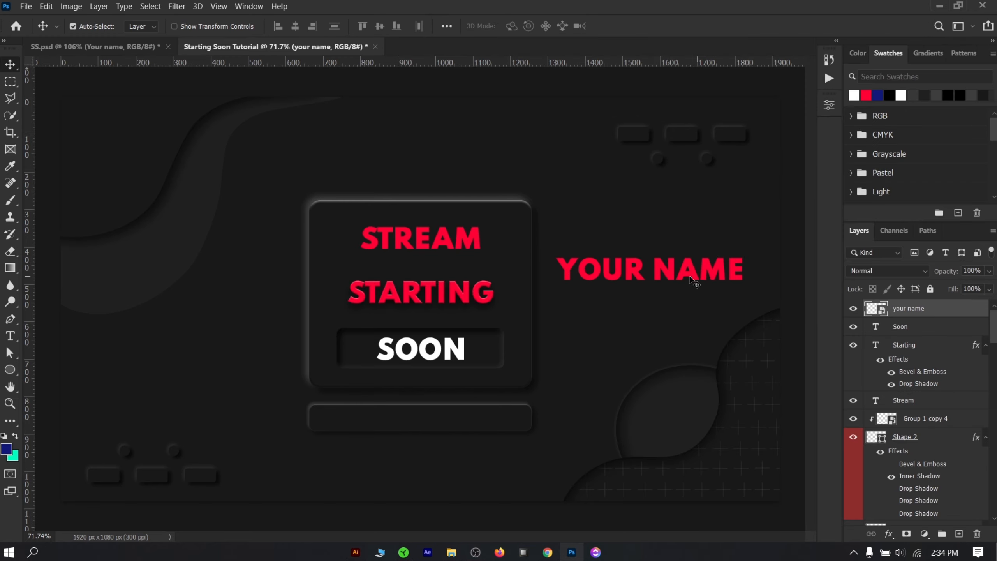
key(ctrl+t)
drag(551, 254, 526, 238)
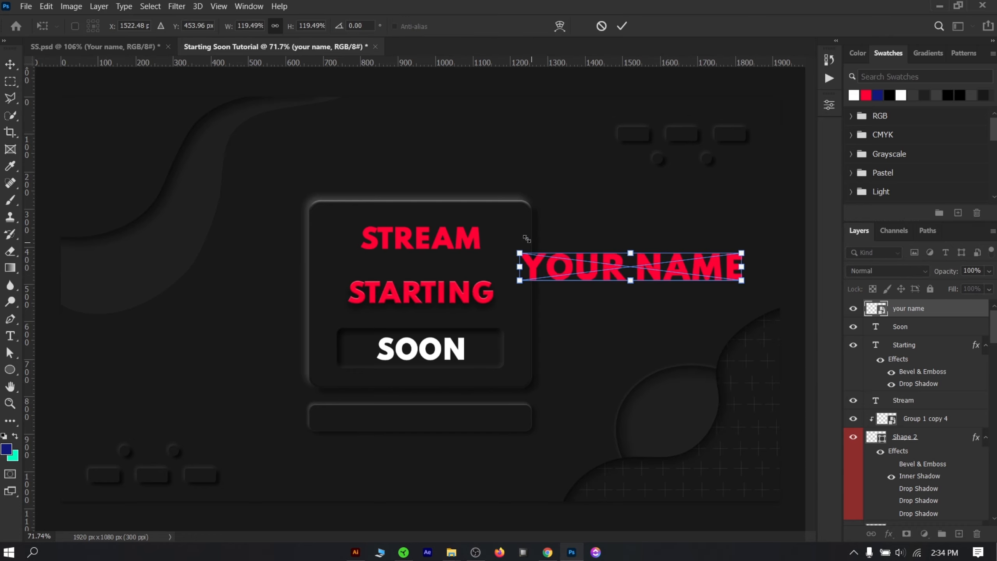
drag(617, 270, 629, 270)
drag(755, 288, 777, 290)
drag(724, 265, 720, 282)
drag(530, 300, 517, 302)
mouse_move(678, 291)
mouse_down()
mouse_move(691, 291)
mouse_move(683, 289)
mouse_up()
drag(522, 299, 425, 345)
drag(703, 291, 749, 292)
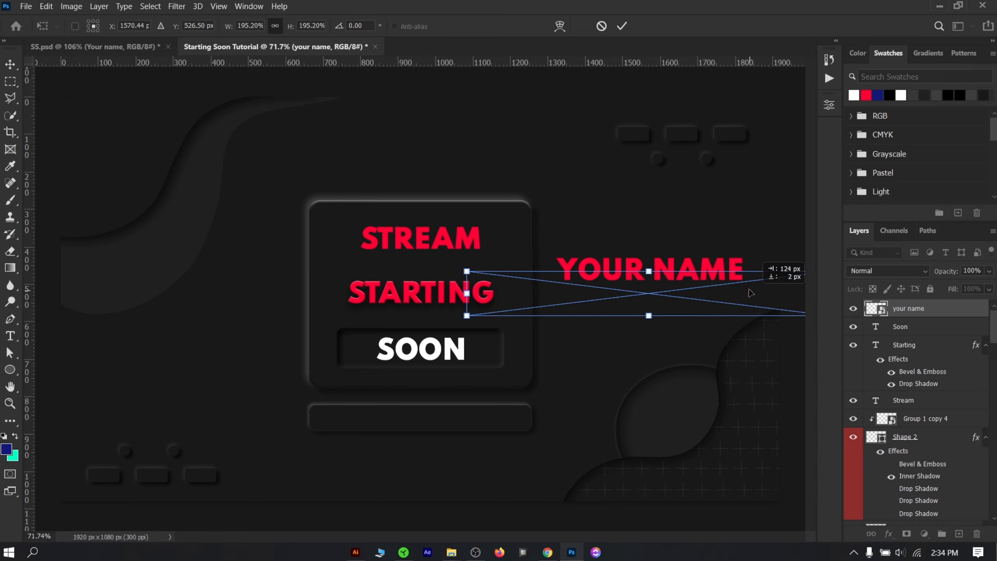
click(619, 27)
Move the YOUR NAME layer down the stack so it sits directly above Color Fill 1, behind the panels
drag(964, 313, 954, 384)
scroll(956, 365, down, 2)
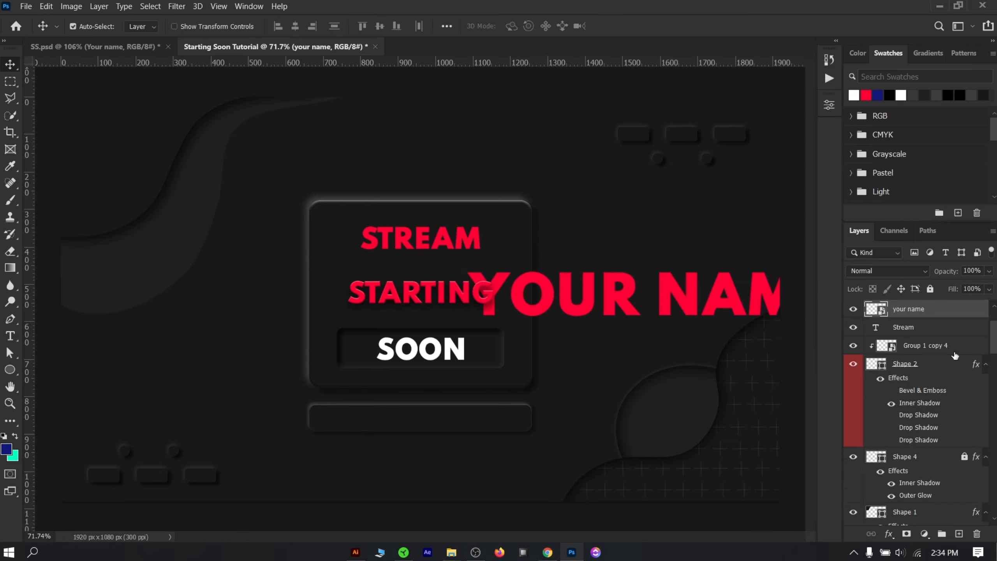
scroll(956, 356, up, 1)
drag(934, 345, 940, 482)
scroll(956, 402, down, 3)
drag(927, 371, 938, 471)
scroll(955, 386, down, 2)
drag(931, 393, 937, 488)
scroll(946, 423, down, 2)
drag(913, 386, 921, 470)
scroll(952, 409, down, 4)
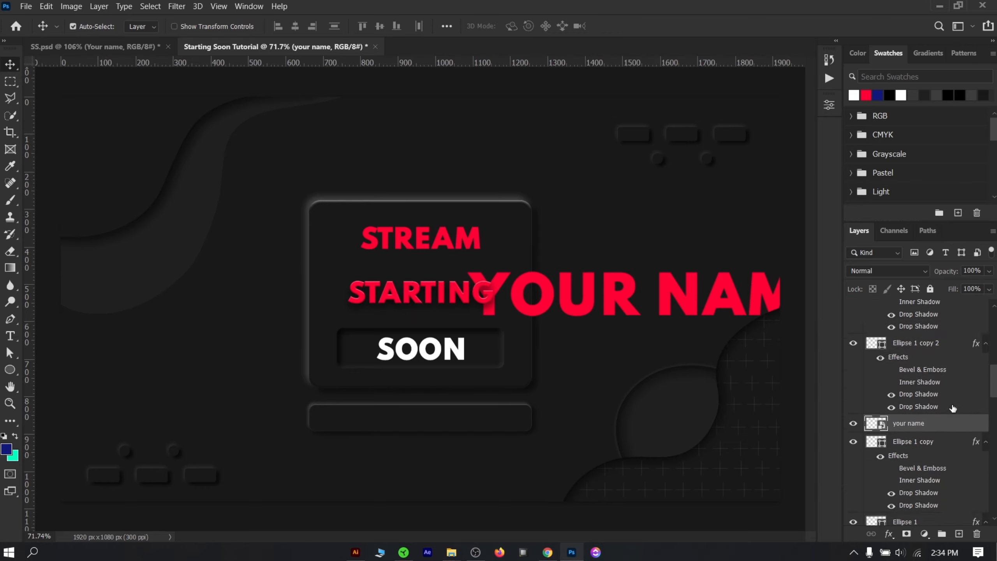
drag(916, 374, 936, 510)
scroll(946, 396, down, 4)
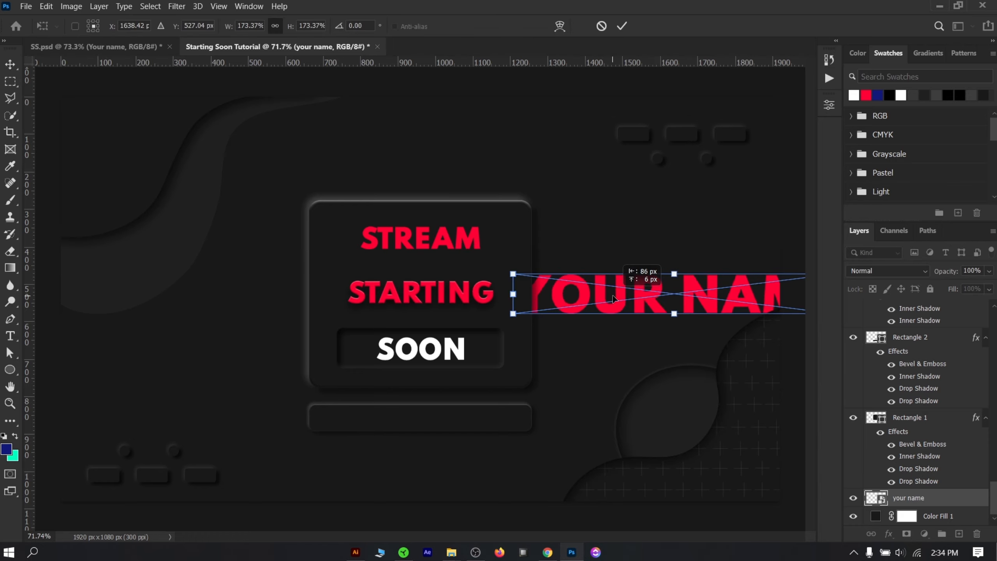
Resize YOUR NAME to about 173% beside the panel, and place a duplicate above it scaled to about 187%
mouse_move(616, 296)
mouse_down()
mouse_move(617, 312)
mouse_move(633, 296)
mouse_move(622, 292)
mouse_up()
click(621, 26)
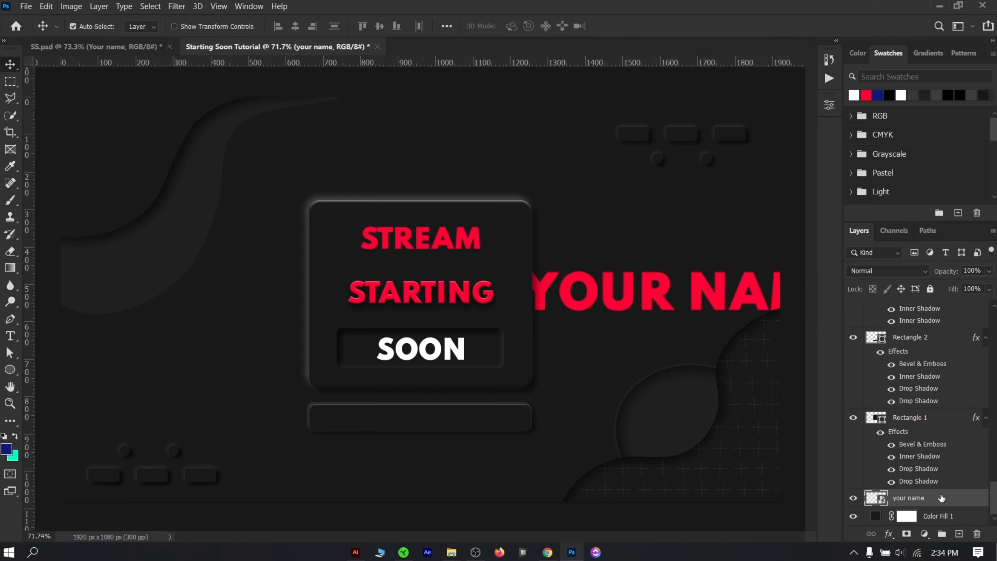
key(ctrl+j)
key(ctrl+t)
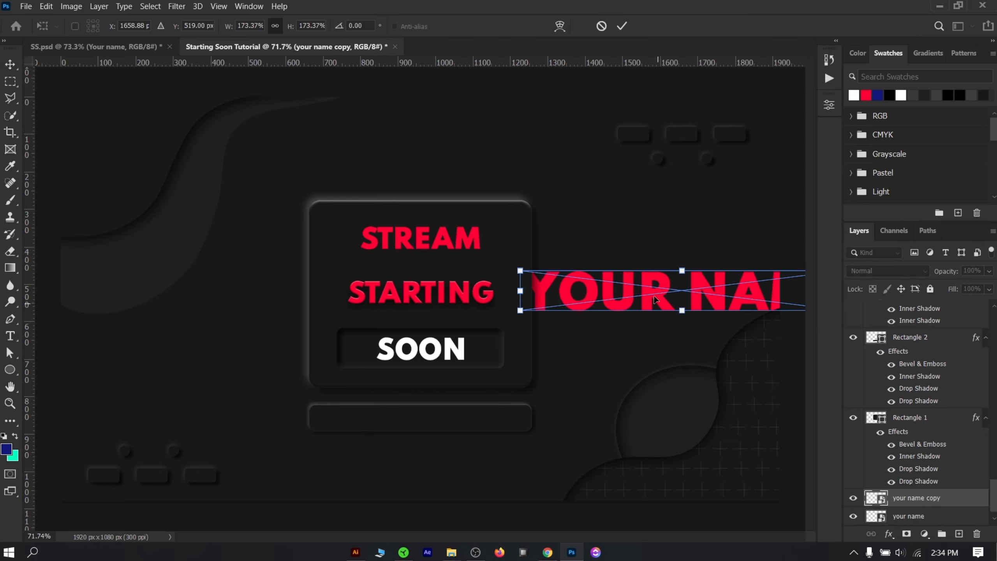
drag(653, 293, 594, 237)
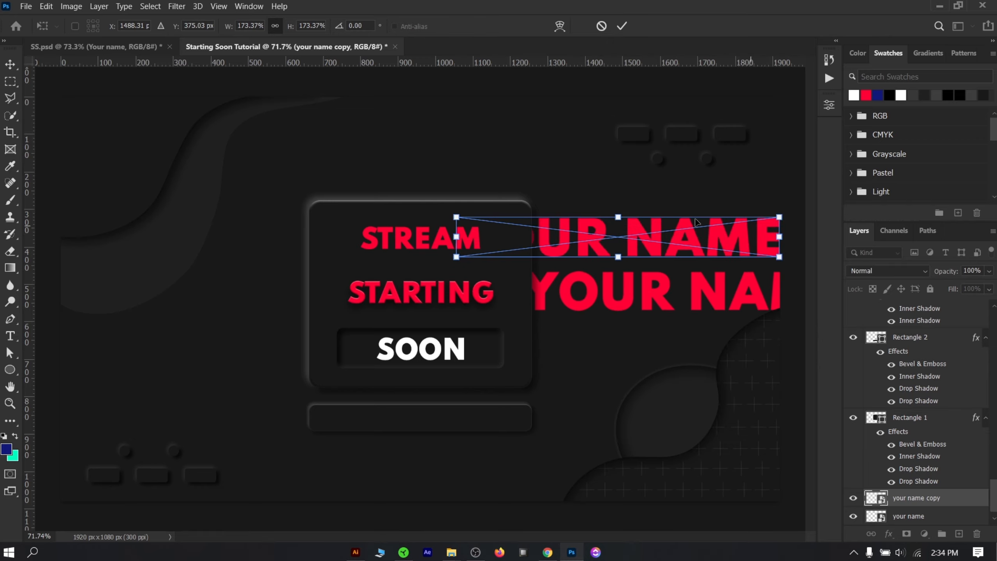
drag(454, 216, 430, 214)
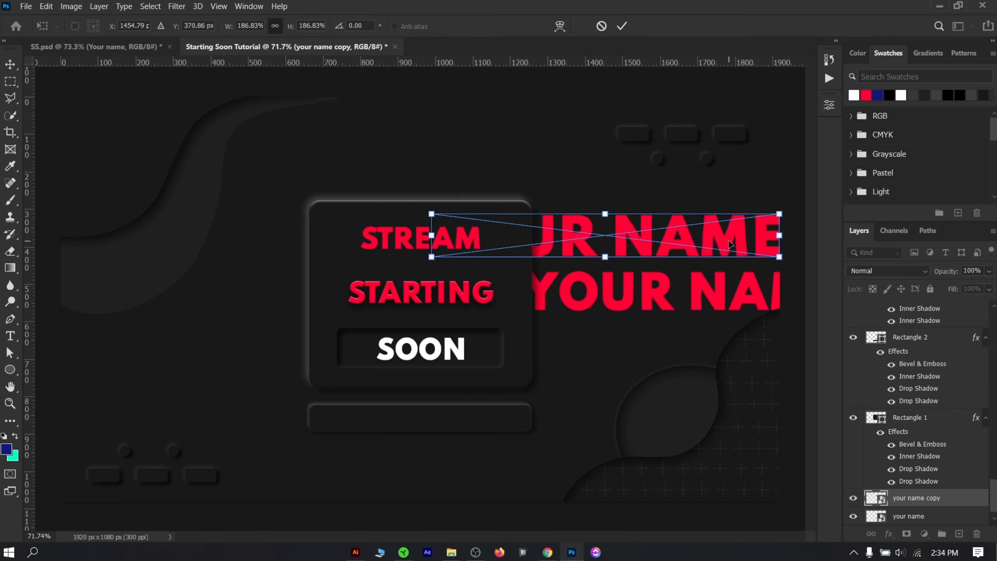
click(621, 26)
Duplicate the upper YOUR NAME row and place the copy below the middle row, offset to the right
key(ctrl+j)
key(ctrl+t)
drag(694, 236, 663, 341)
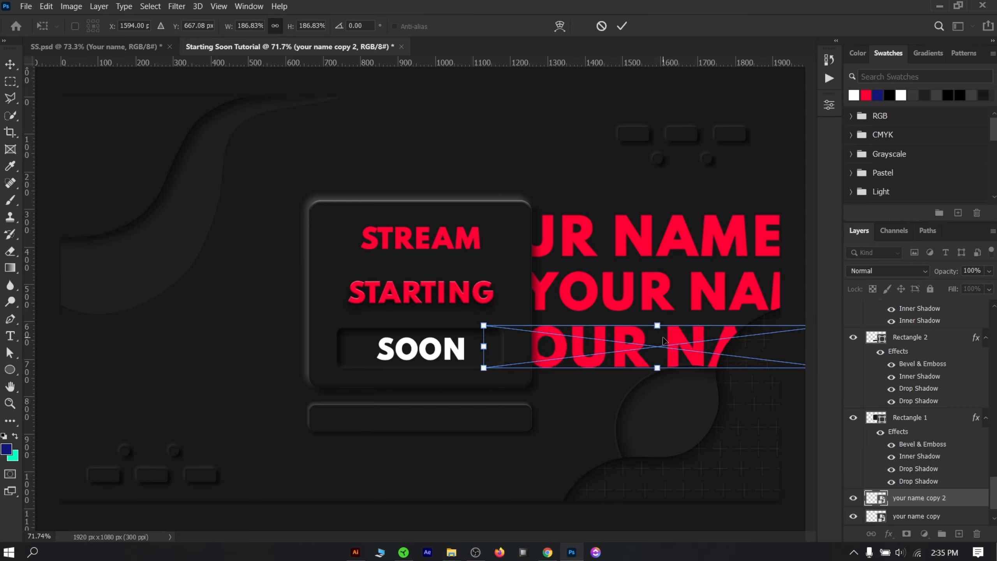
click(621, 26)
click(649, 298)
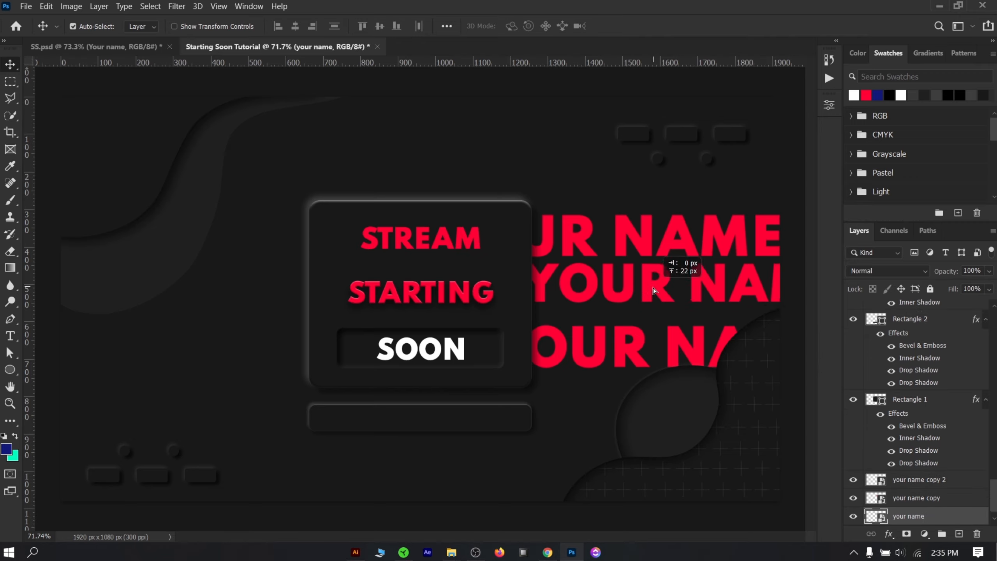
Set the fill of the upper YOUR NAME row to 0%
click(665, 254)
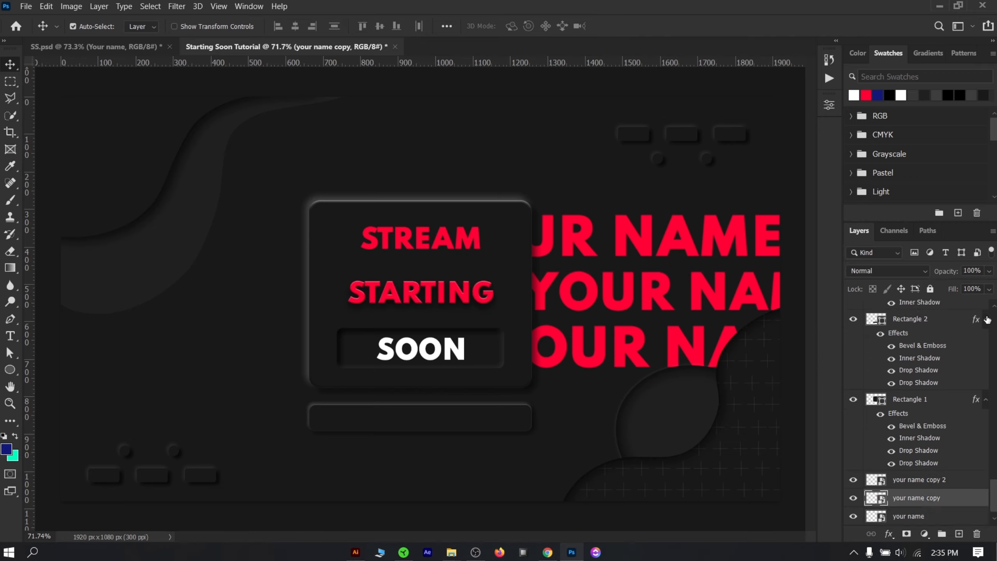
click(989, 289)
drag(976, 306, 812, 343)
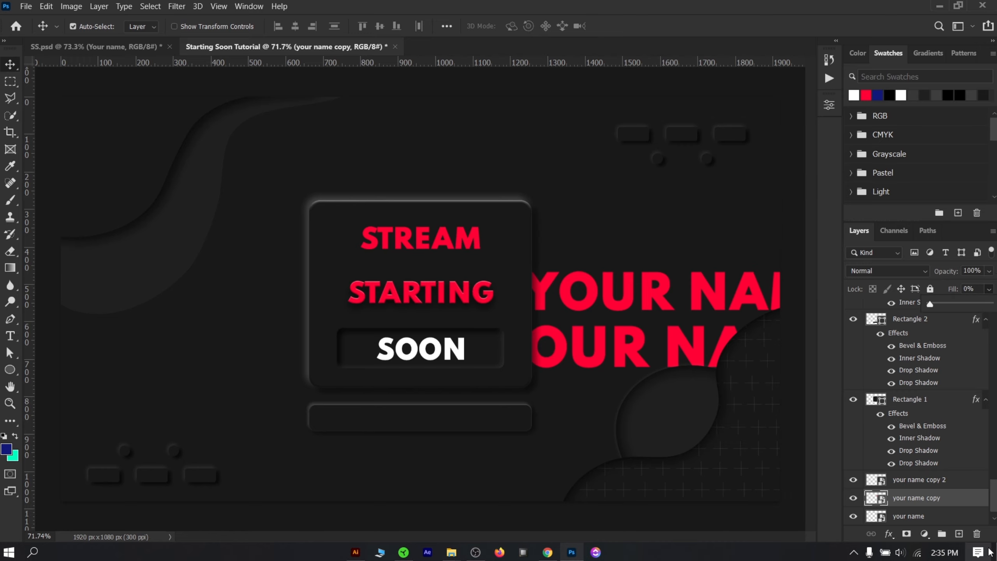
Add a red 1 px stroke with Center position to the upper YOUR NAME row
double_click(980, 499)
drag(651, 31, 183, 115)
click(43, 228)
drag(247, 165, 243, 167)
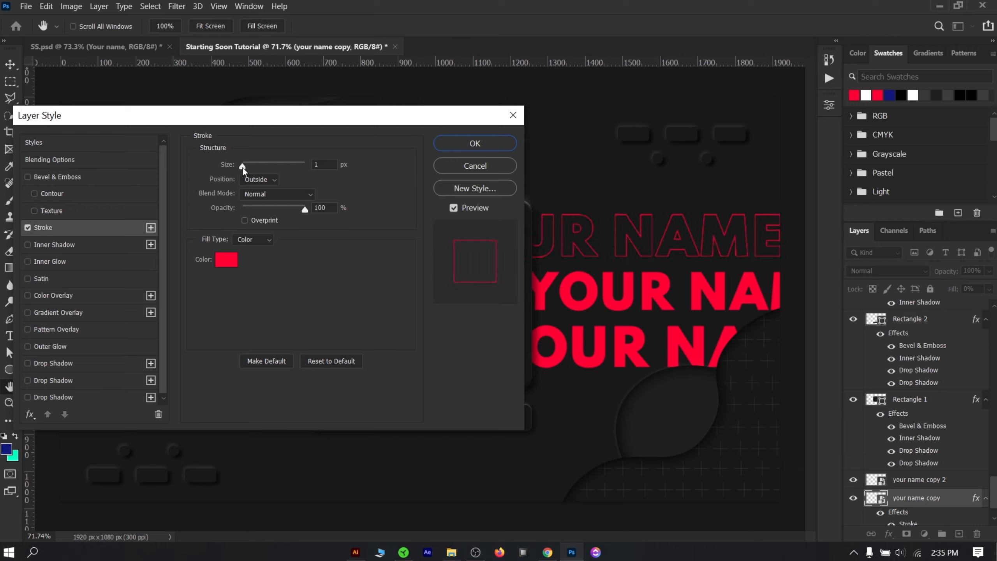
click(259, 179)
click(259, 196)
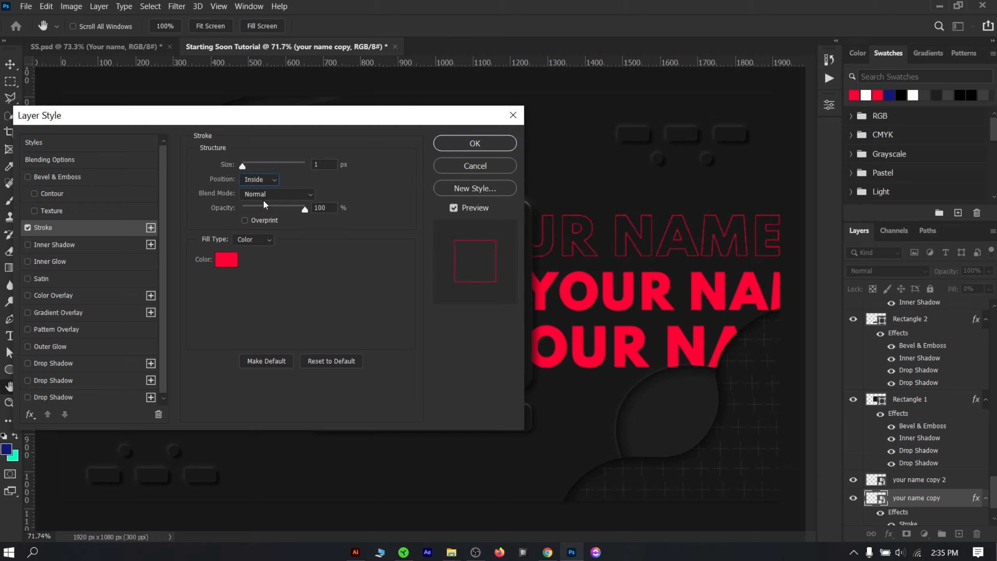
click(259, 179)
click(268, 211)
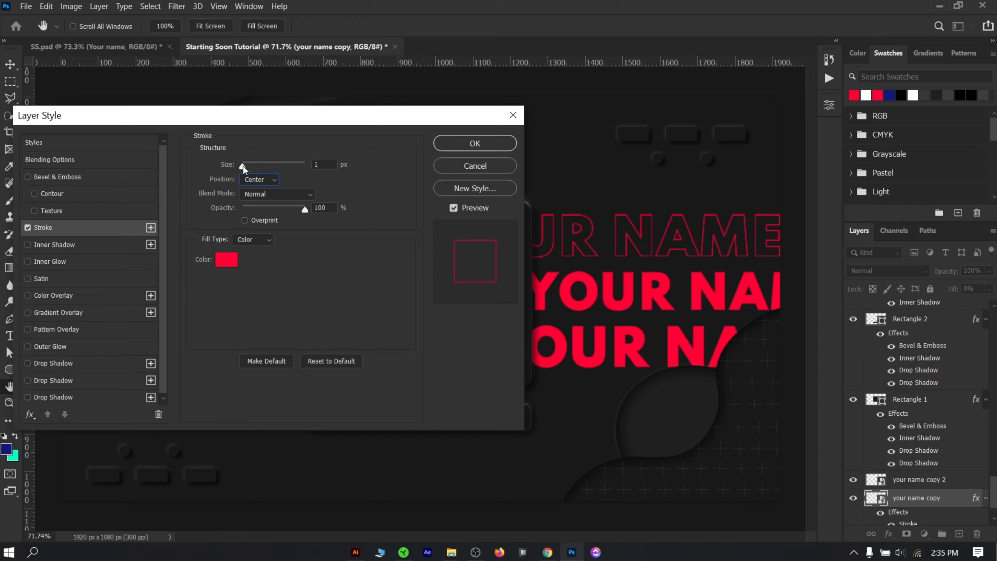
click(456, 149)
Copy the outlined upper row's layer style onto the lower YOUR NAME row
scroll(431, 343, up, 3)
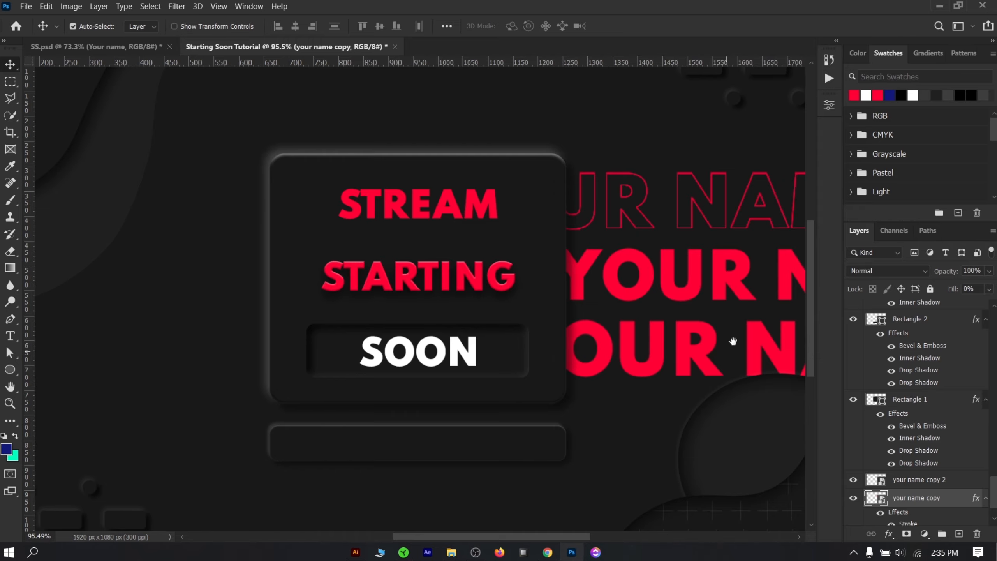
drag(733, 341, 510, 326)
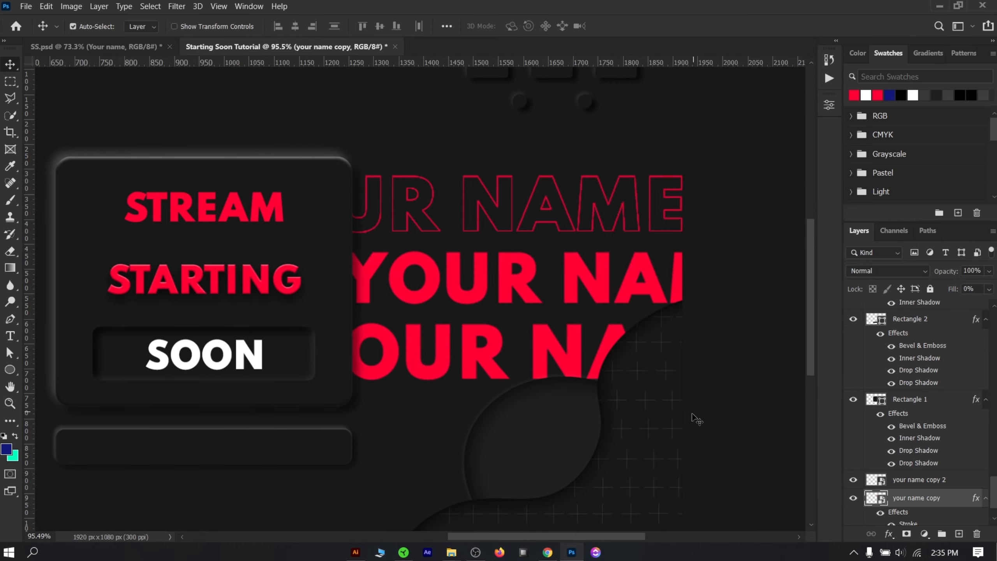
right_click(954, 499)
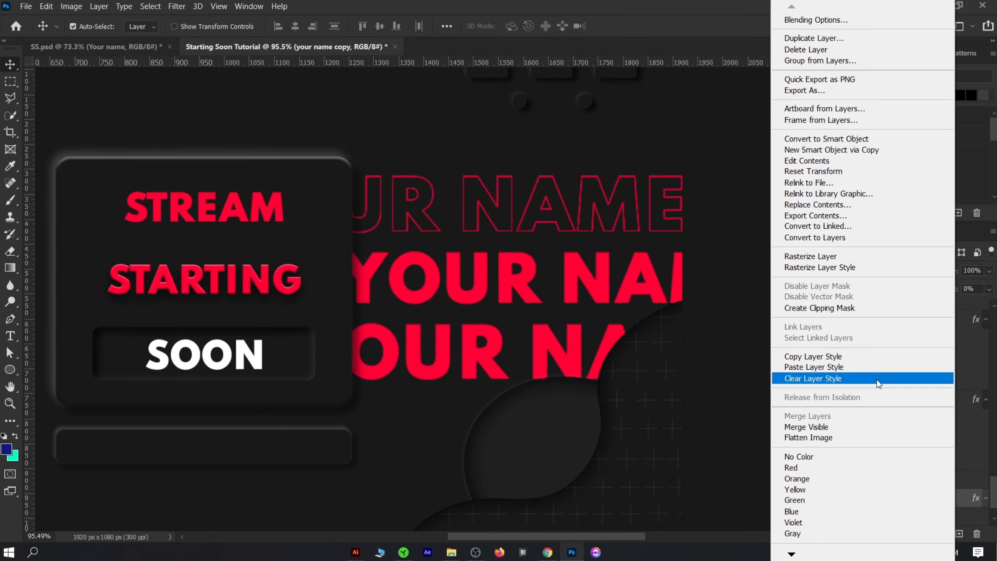
click(827, 353)
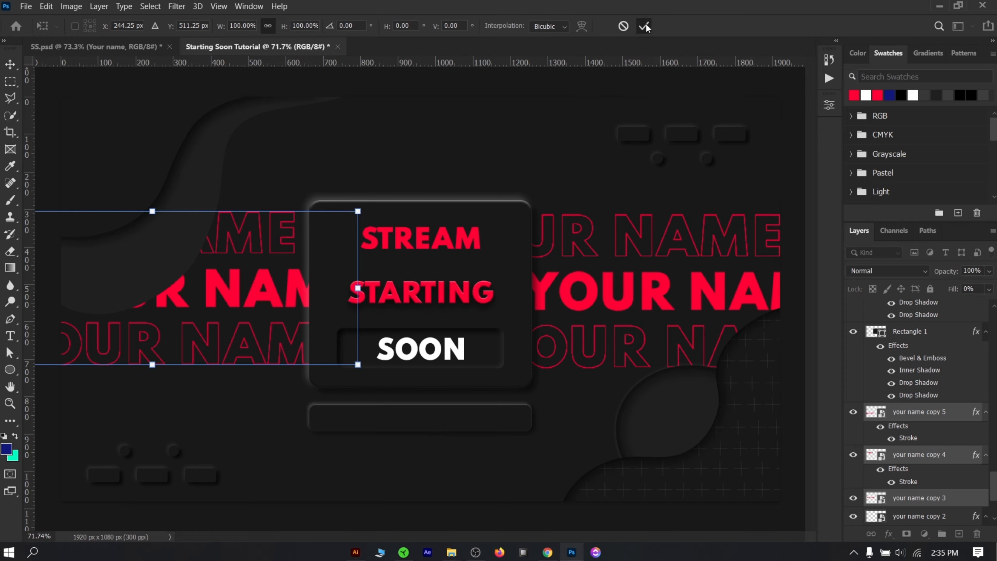
Place the three duplicated YOUR NAME rows left of the panel and shift the outlined rows right so they run behind it
key(Return)
scroll(291, 241, up, 3)
drag(291, 241, 487, 238)
click(388, 447)
mouse_move(337, 312)
mouse_down()
mouse_move(412, 312)
mouse_move(335, 312)
mouse_up()
drag(305, 394, 369, 395)
scroll(404, 352, down, 2)
After comparing with SS.psd, adjust the solid left YOUR NAME row and move the upper-left wave shape slightly up and left
click(91, 45)
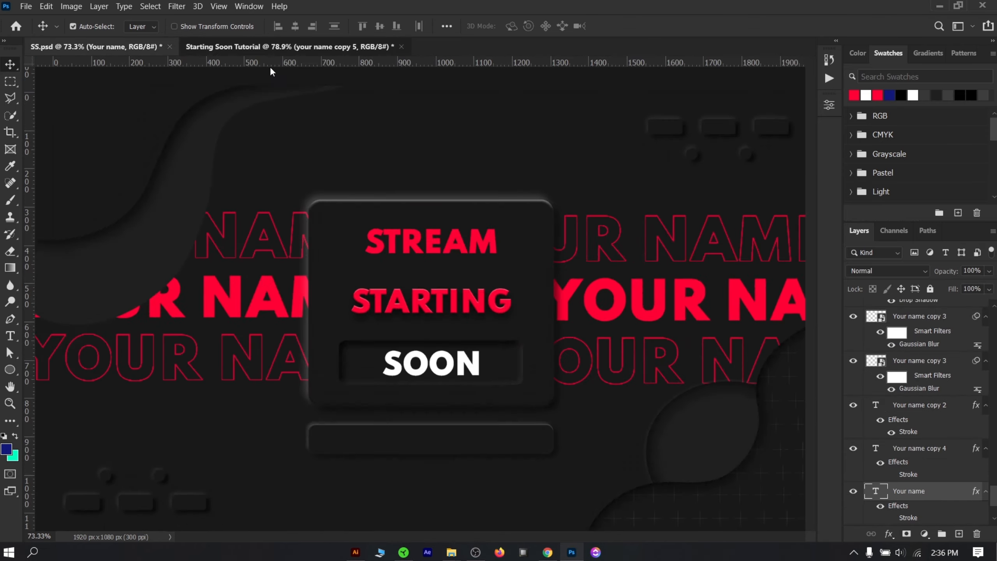
click(270, 48)
drag(350, 312, 229, 303)
drag(229, 303, 237, 304)
drag(132, 256, 117, 246)
click(250, 259)
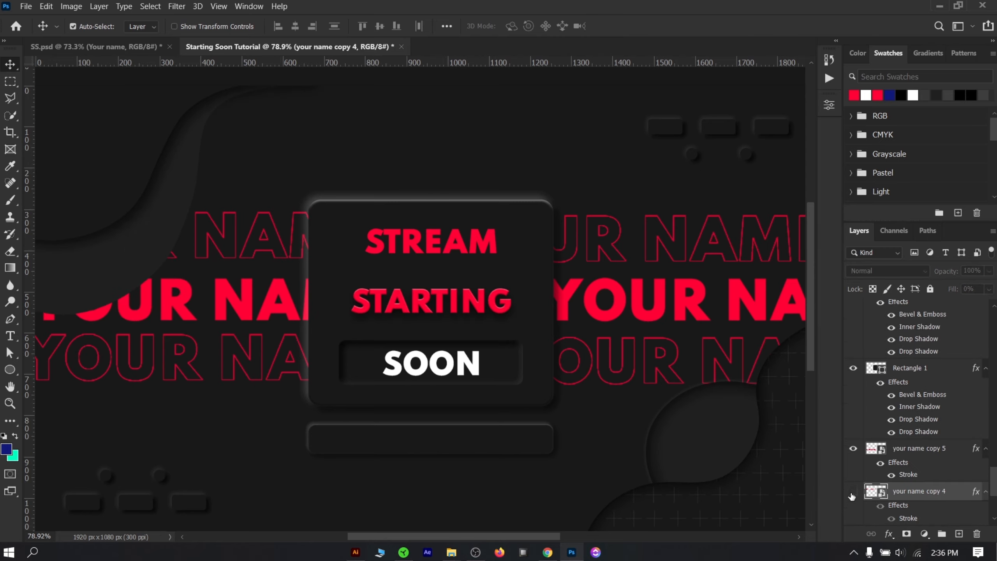
click(175, 7)
mouse_move(337, 191)
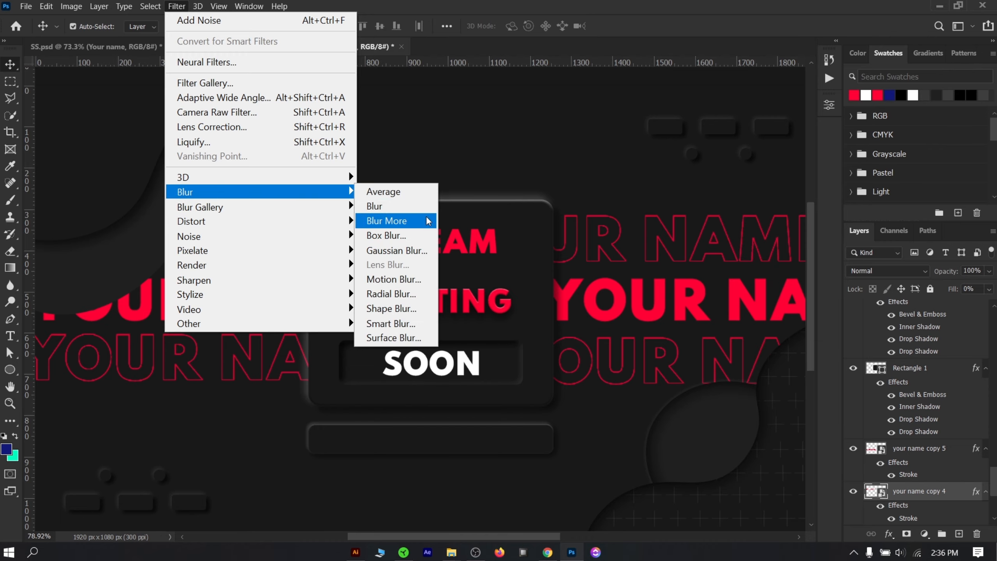
click(409, 254)
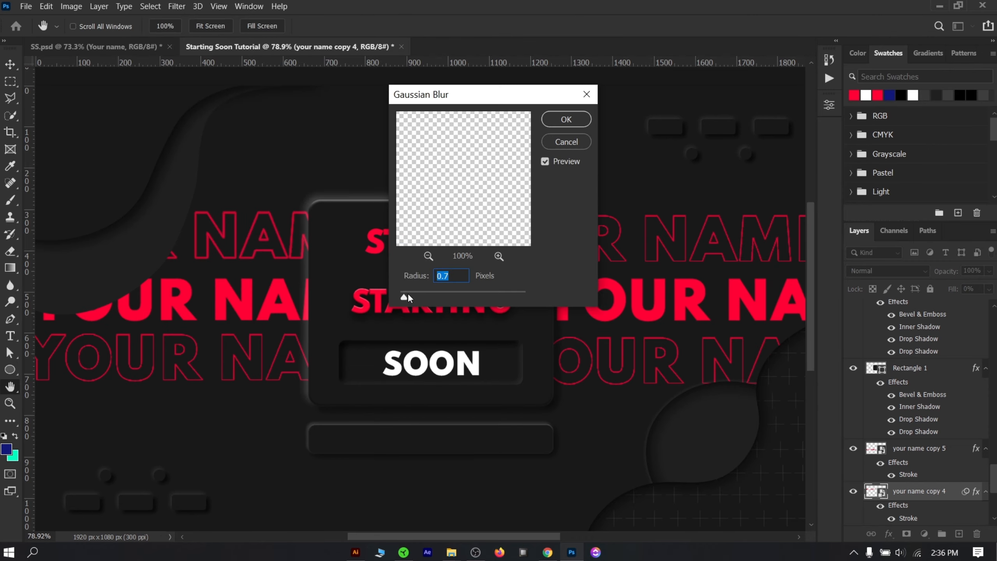
drag(411, 297, 416, 295)
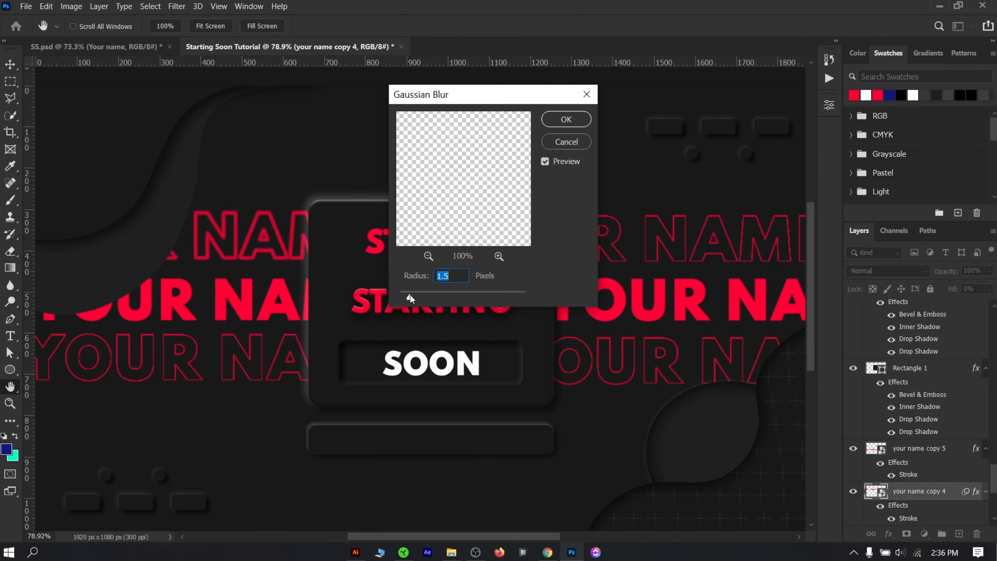
click(565, 120)
click(103, 41)
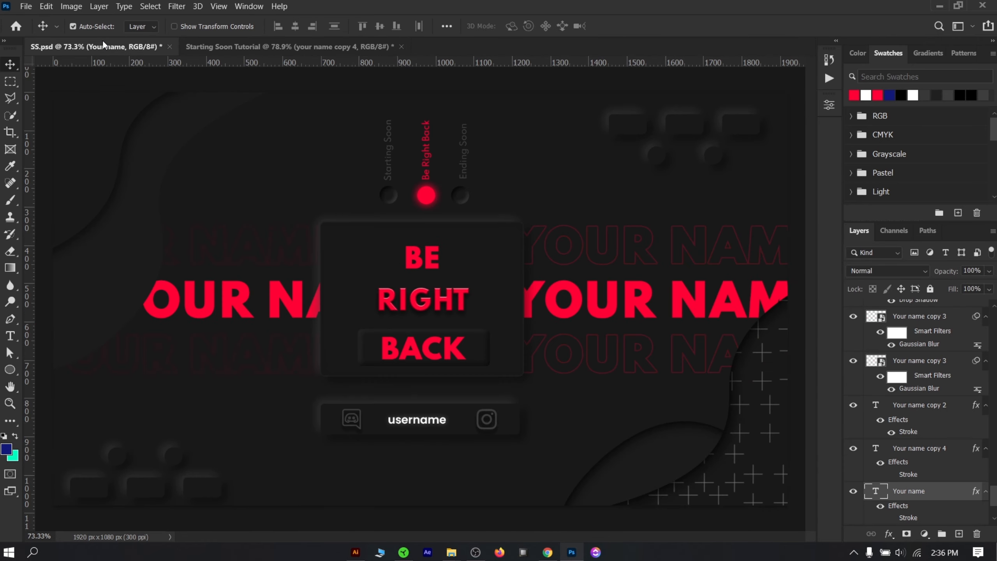
click(260, 48)
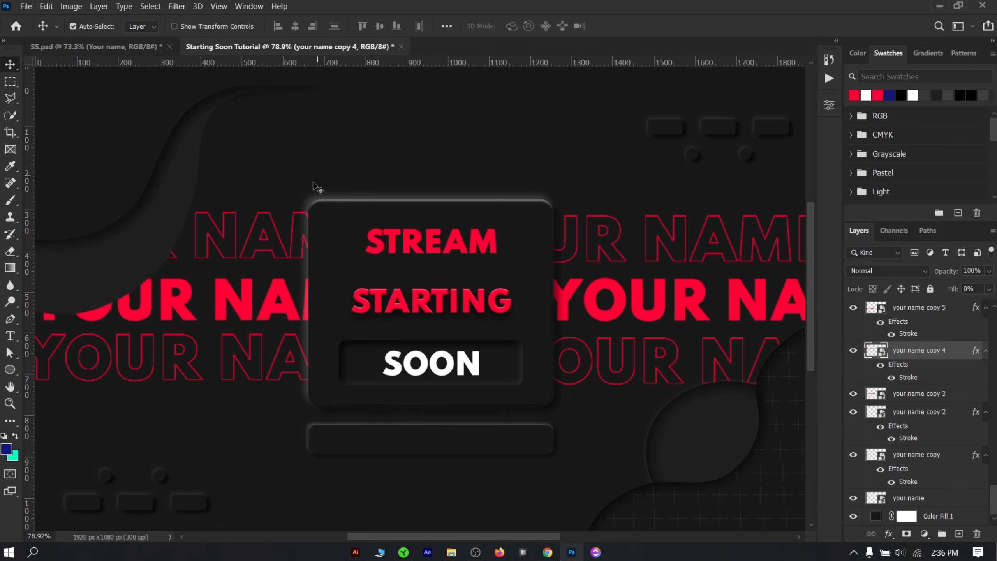
Apply a slight Gaussian Blur to the outlined upper YOUR NAME row left of the panel and set its opacity to 10%
click(177, 6)
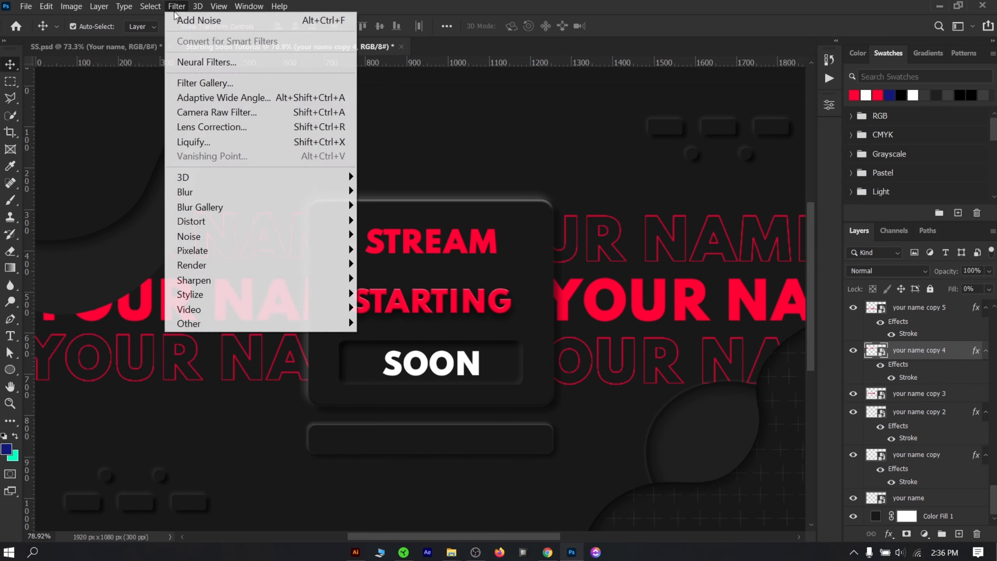
mouse_move(292, 201)
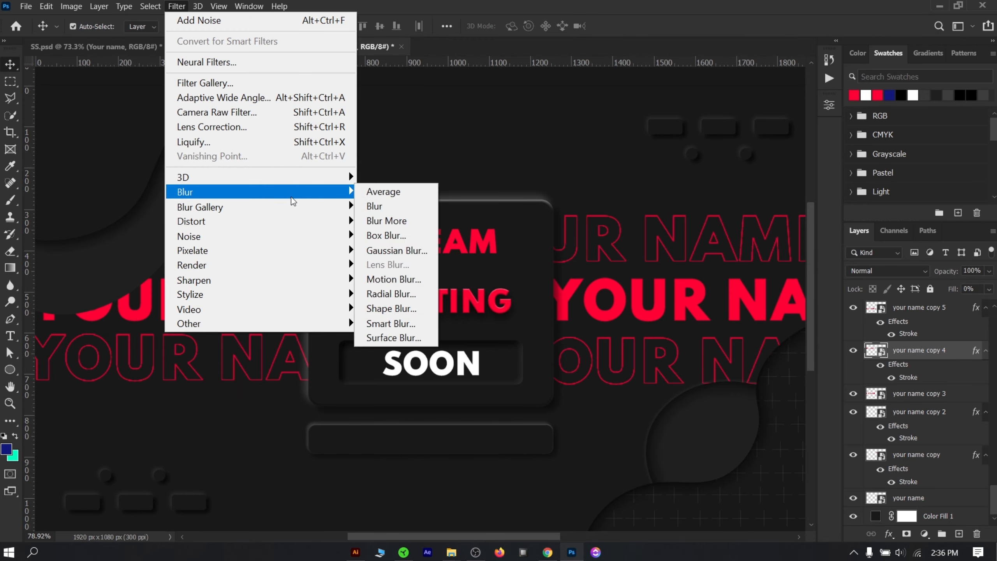
click(408, 250)
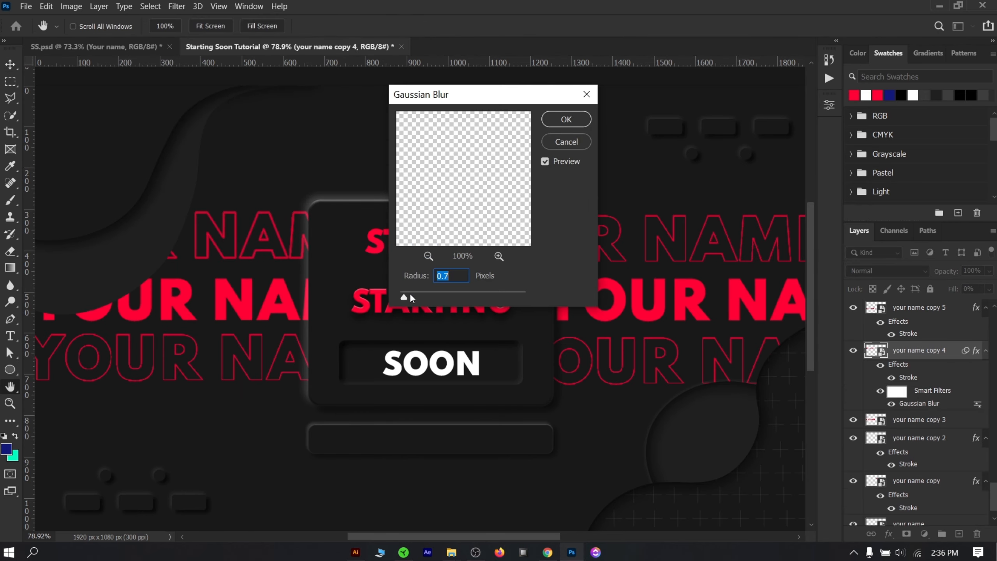
drag(409, 294, 410, 295)
click(566, 119)
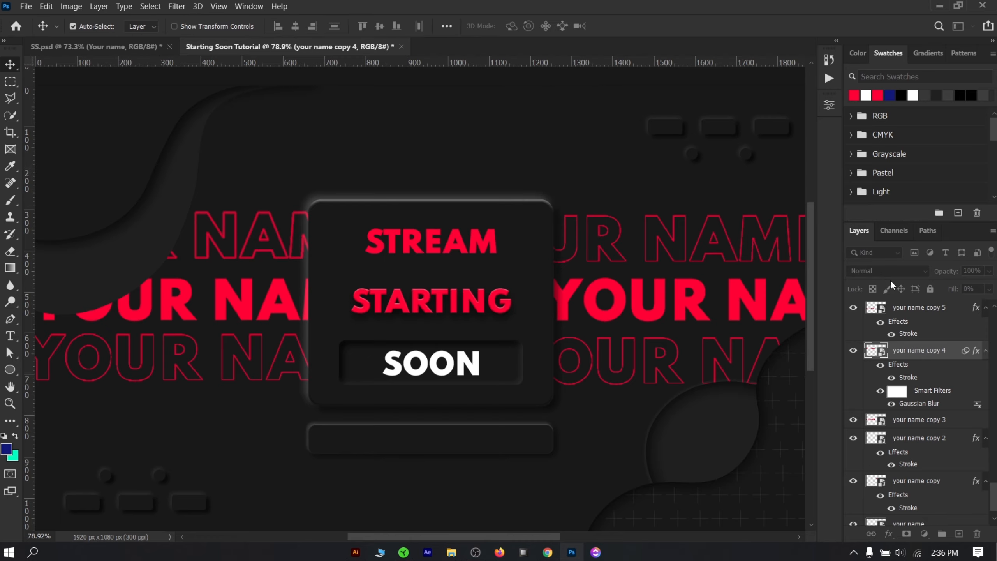
click(988, 271)
drag(992, 283, 942, 282)
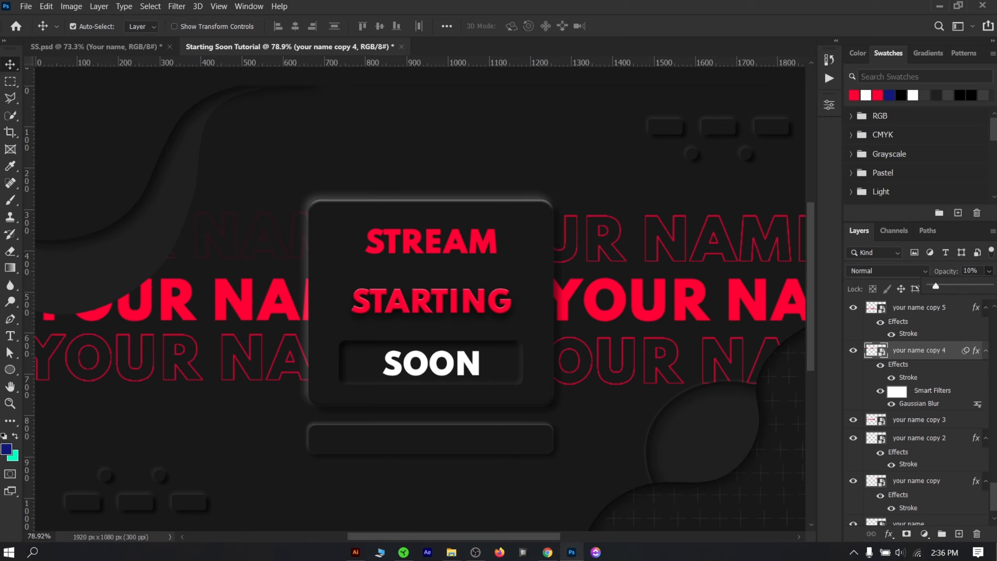
Set the opacity of the outlined lower YOUR NAME row left of the panel to 10%
right_click(952, 353)
click(965, 353)
click(853, 419)
click(853, 419)
click(854, 438)
click(854, 308)
click(942, 309)
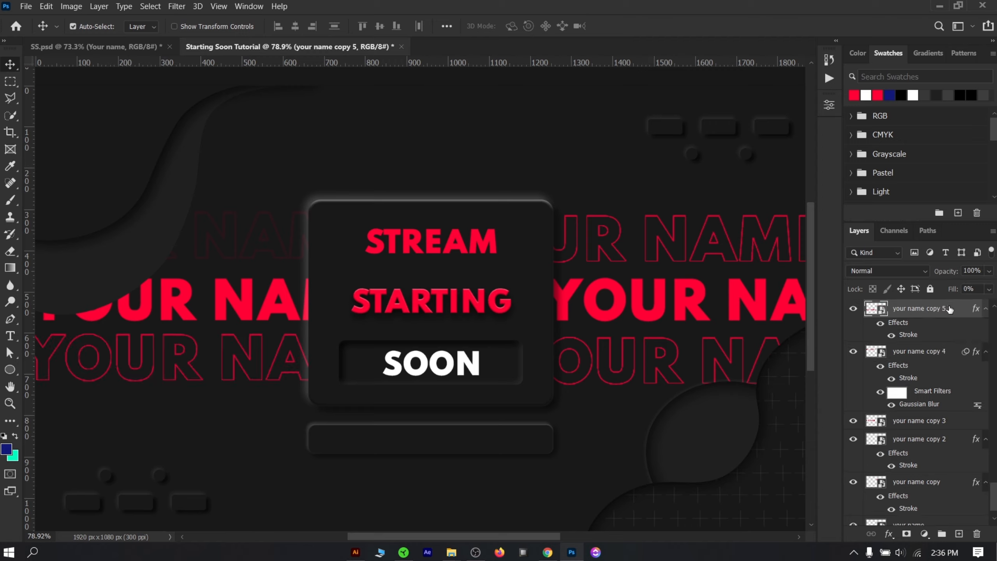
click(988, 271)
click(969, 271)
text(10)
key(Return)
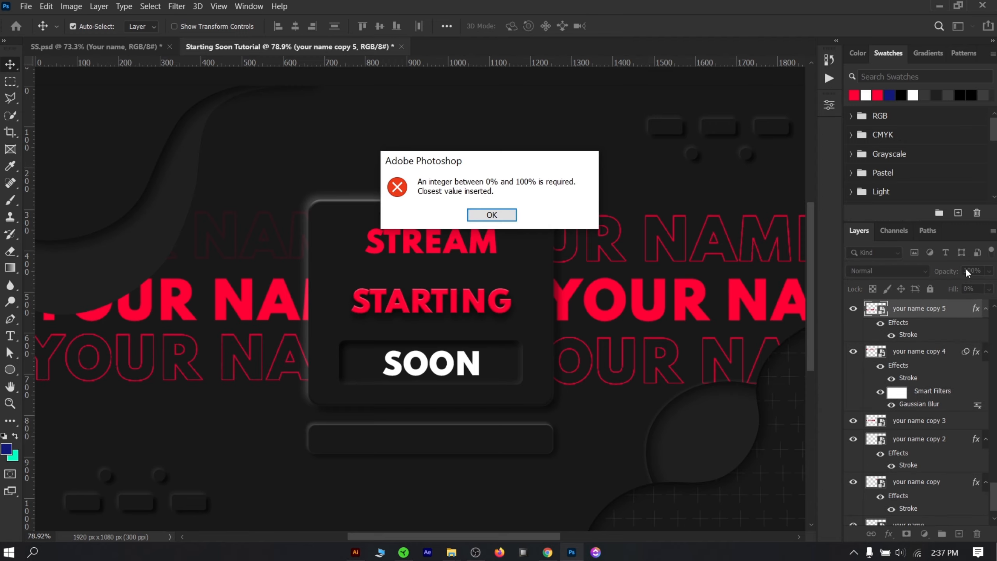
click(513, 213)
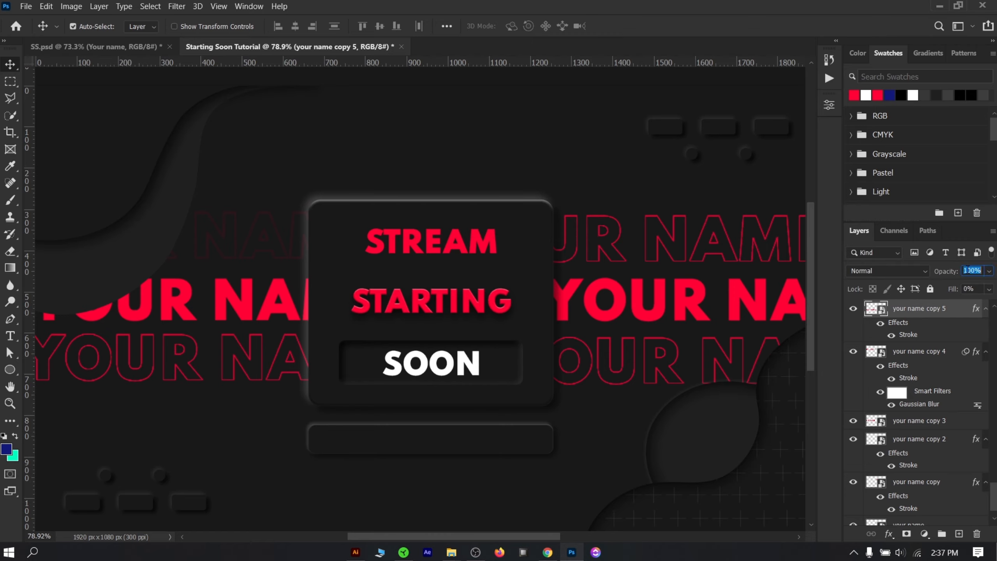
text(10)
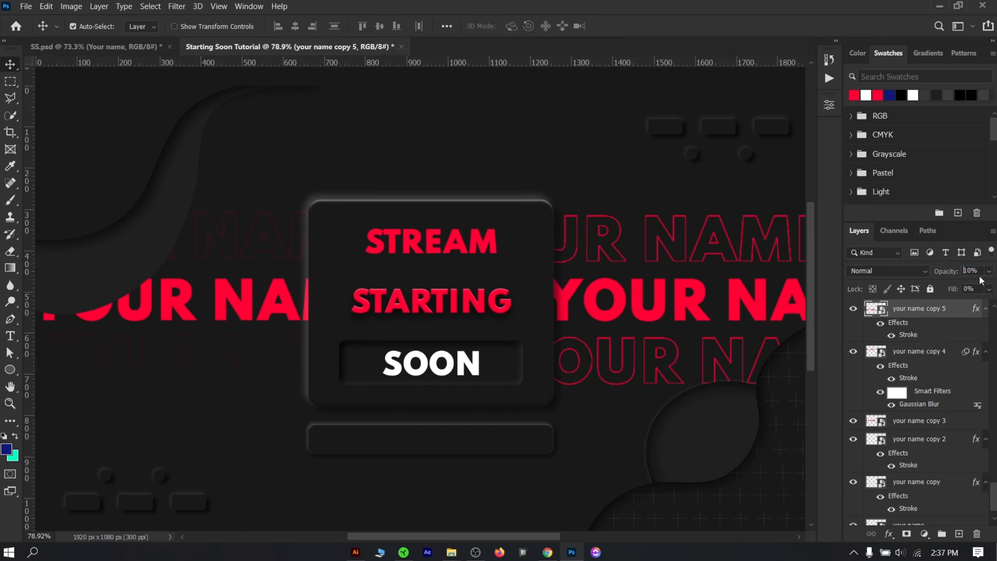
Apply a Gaussian Blur to the faded lower YOUR NAME row left of the panel
click(177, 6)
click(197, 17)
key(Return)
scroll(435, 310, down, 3)
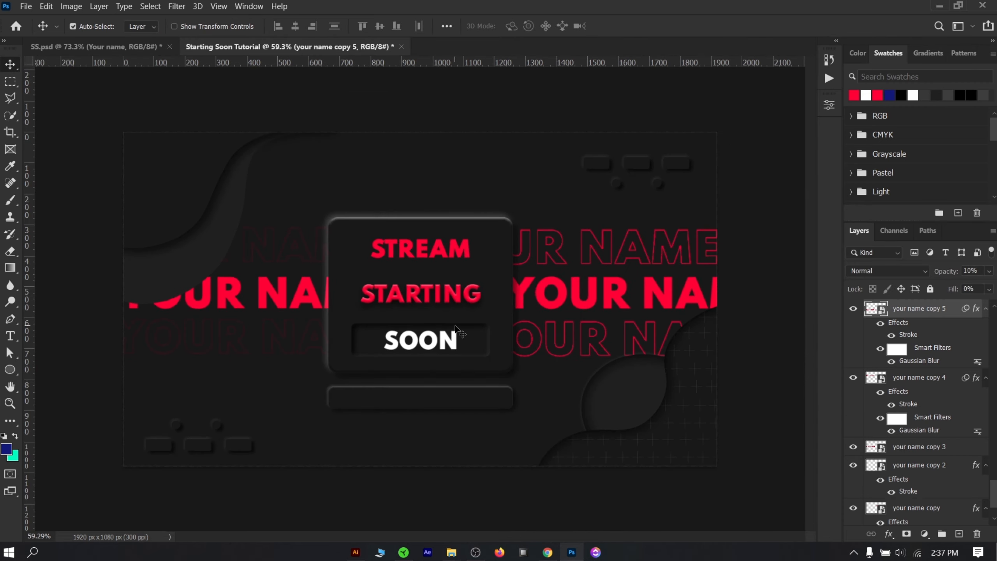
scroll(722, 355, up, 2)
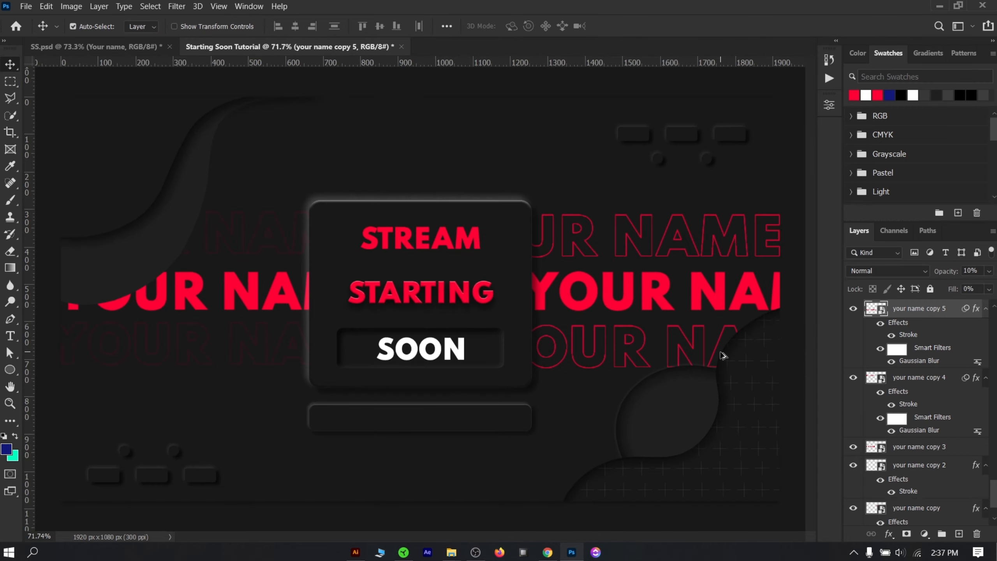
click(796, 225)
Group all six YOUR NAME row layers and name the group Your Name
scroll(956, 395, up, 2)
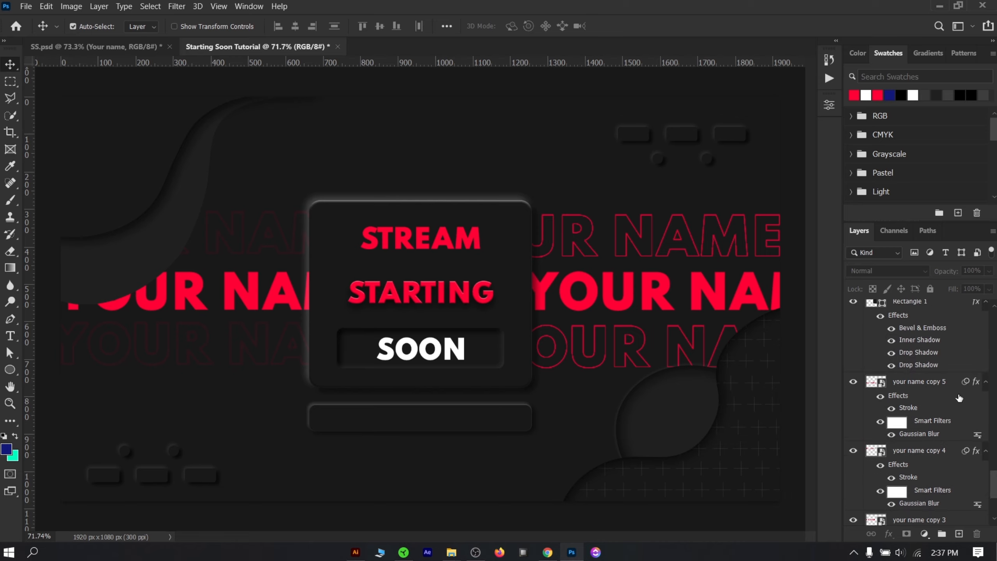
scroll(954, 408, up, 2)
click(913, 461)
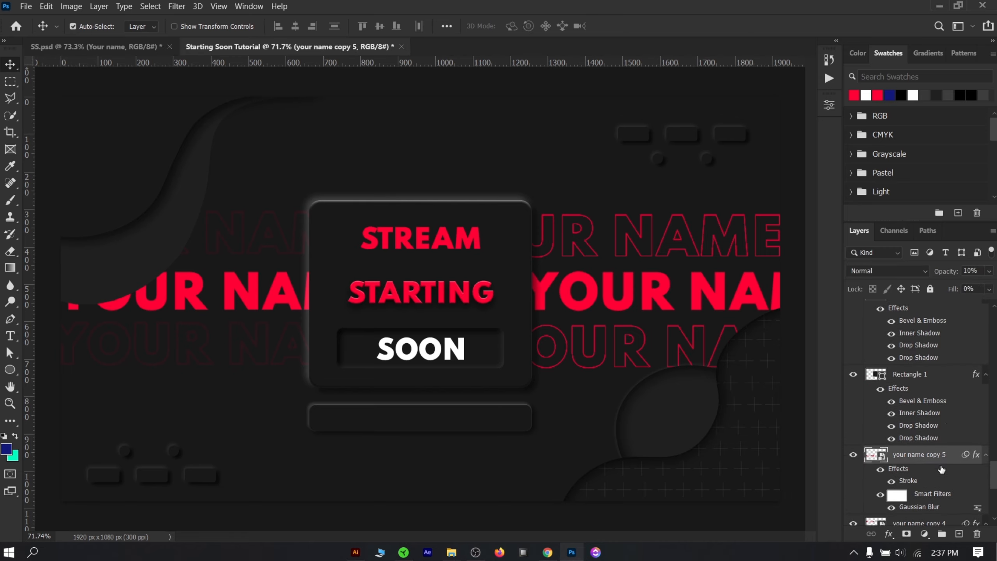
scroll(922, 460, down, 5)
shift+click(907, 457)
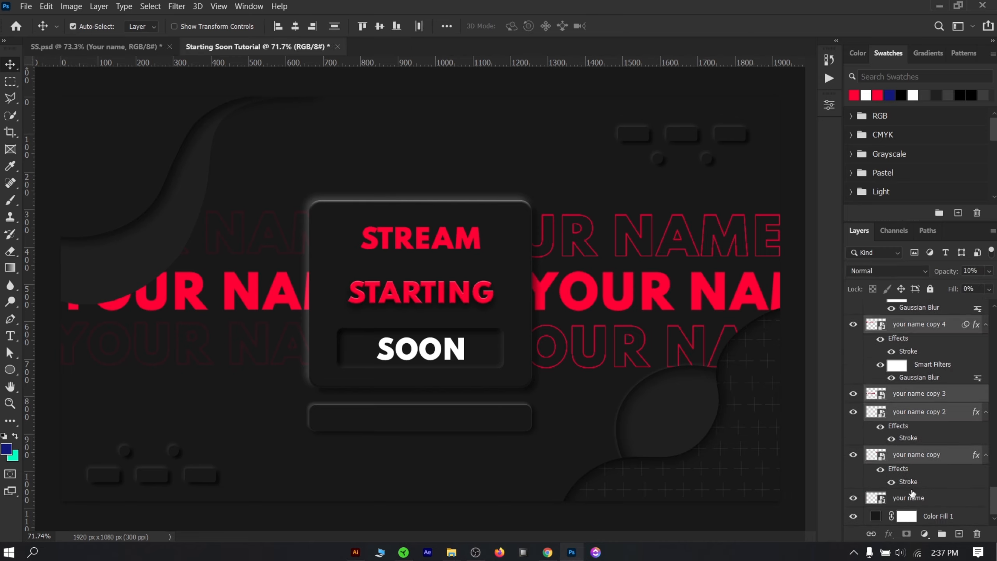
shift+click(909, 502)
key(ctrl+g)
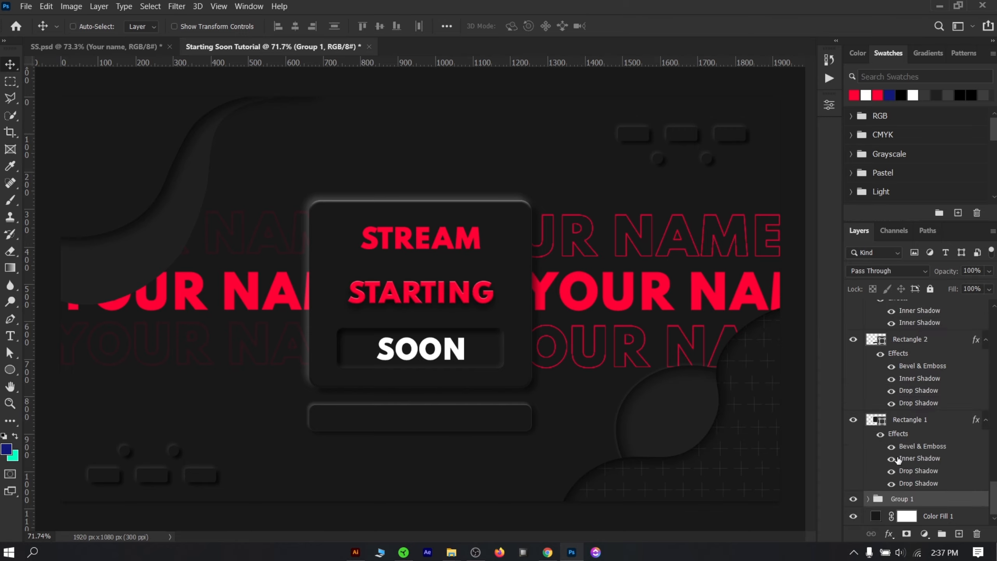
click(854, 498)
click(853, 499)
text(Your Name)
key(Return)
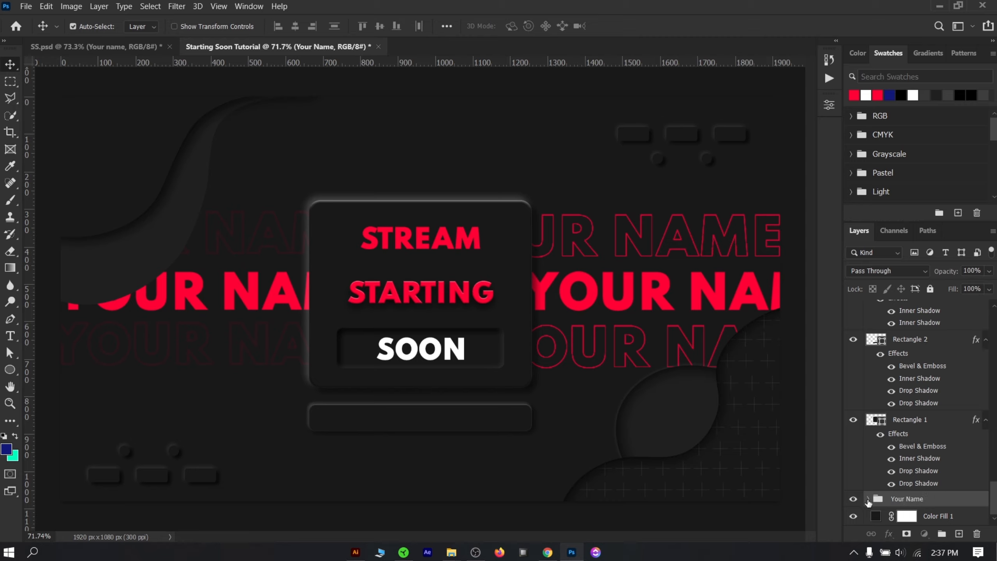
Try replacing the row smart object's text with ENSTANT and saving it to update all rows in the Starting Soon design
click(867, 499)
scroll(963, 431, down, 2)
double_click(894, 448)
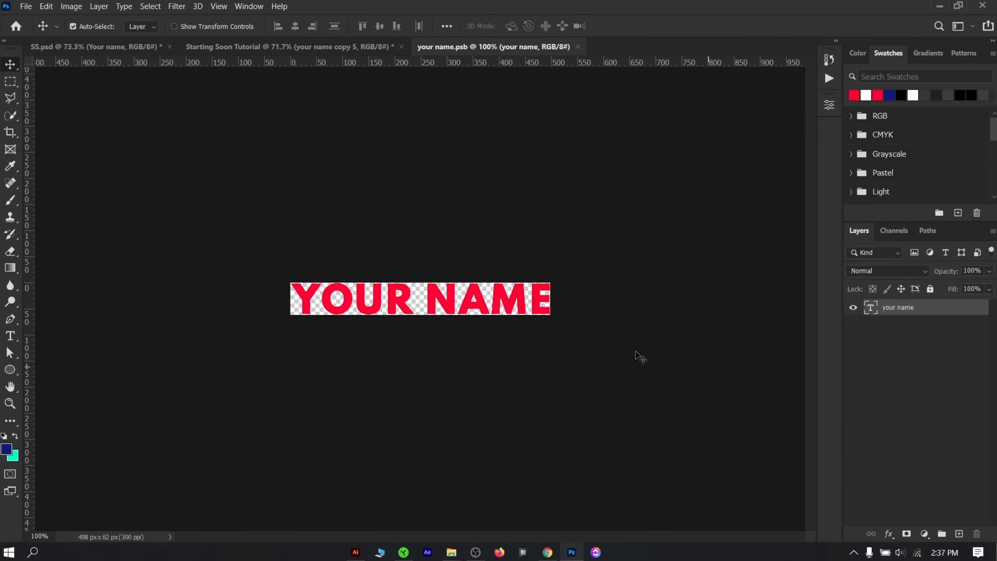
double_click(436, 301)
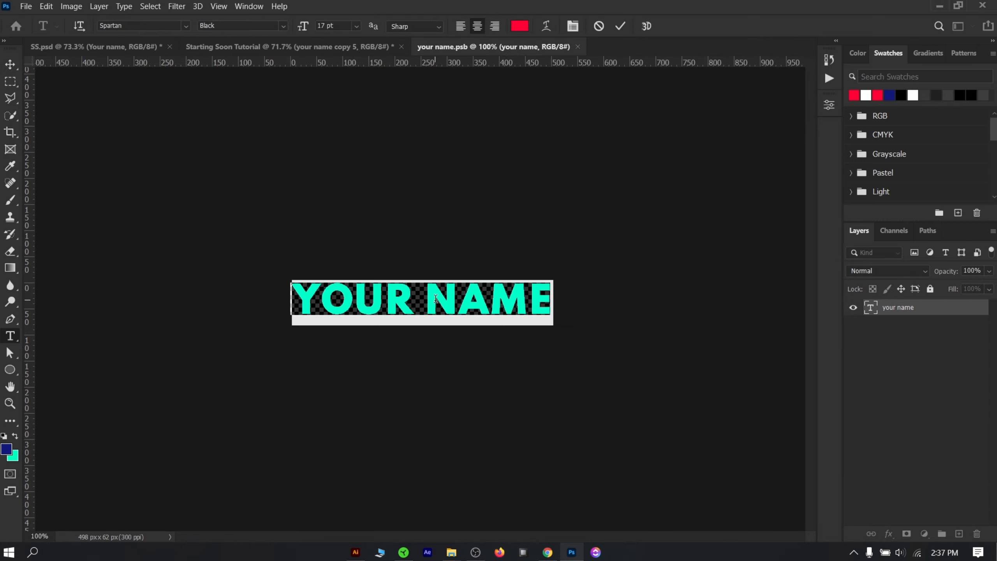
text(ENSTANT MA)
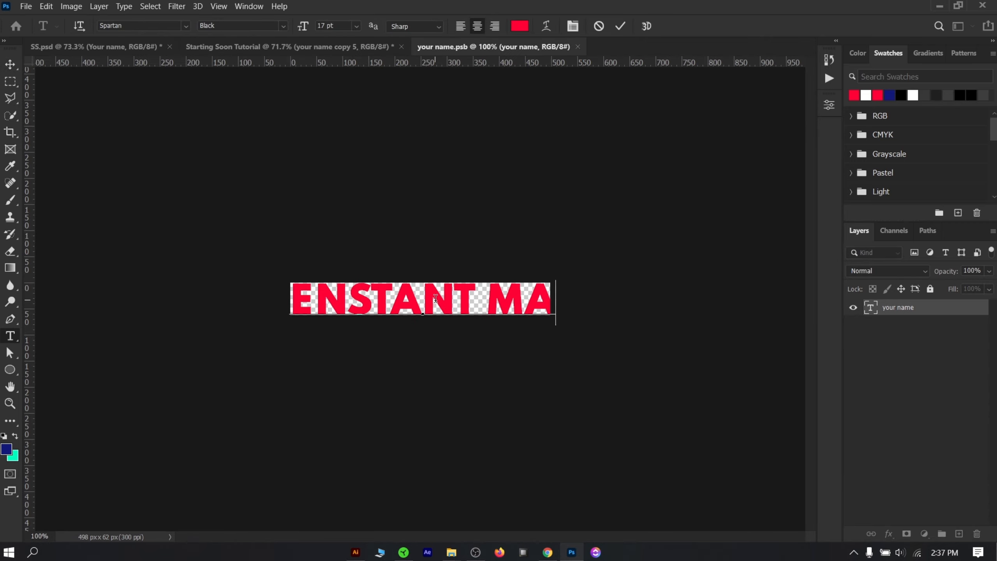
key(BackSpace)
key(BackSpace)
key(BackSpace)
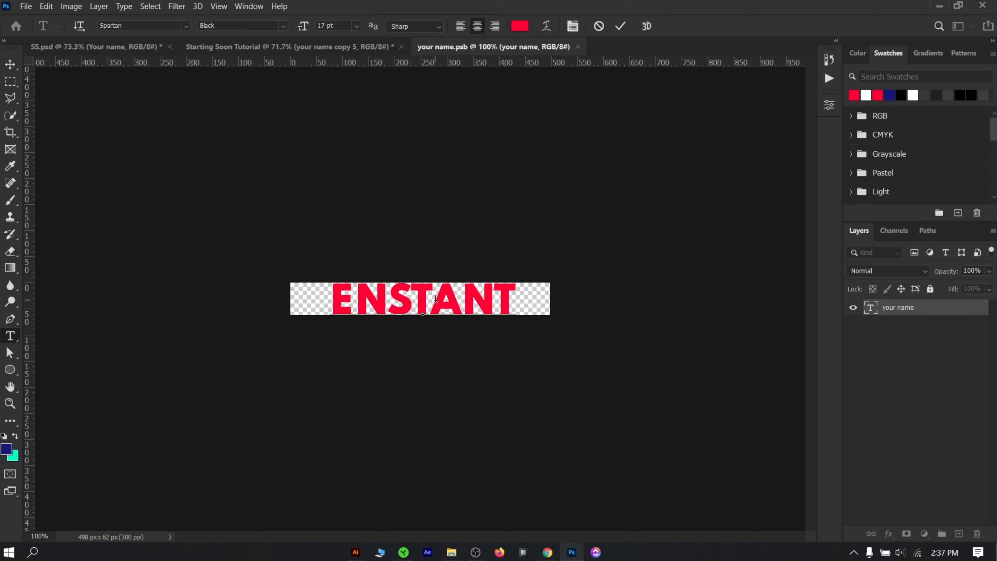
key(ctrl+Return)
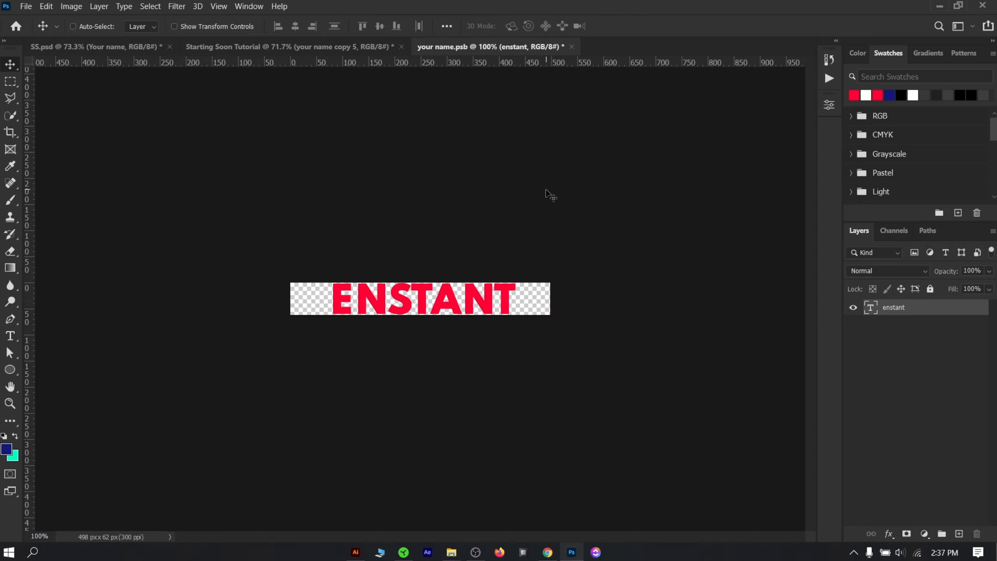
key(ctrl+s)
click(277, 47)
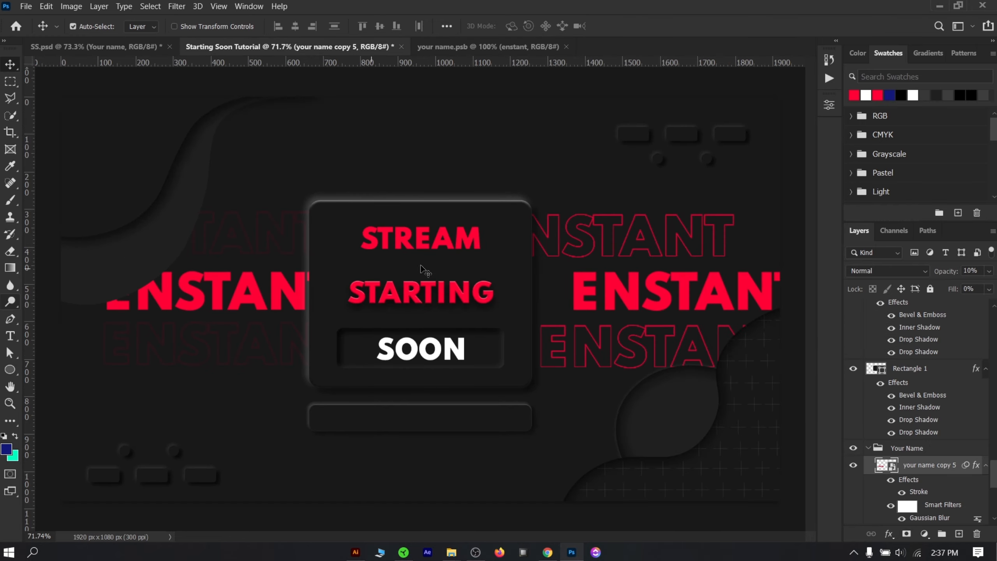
Extend the smart object's text to read ENSTANT MAN
click(439, 47)
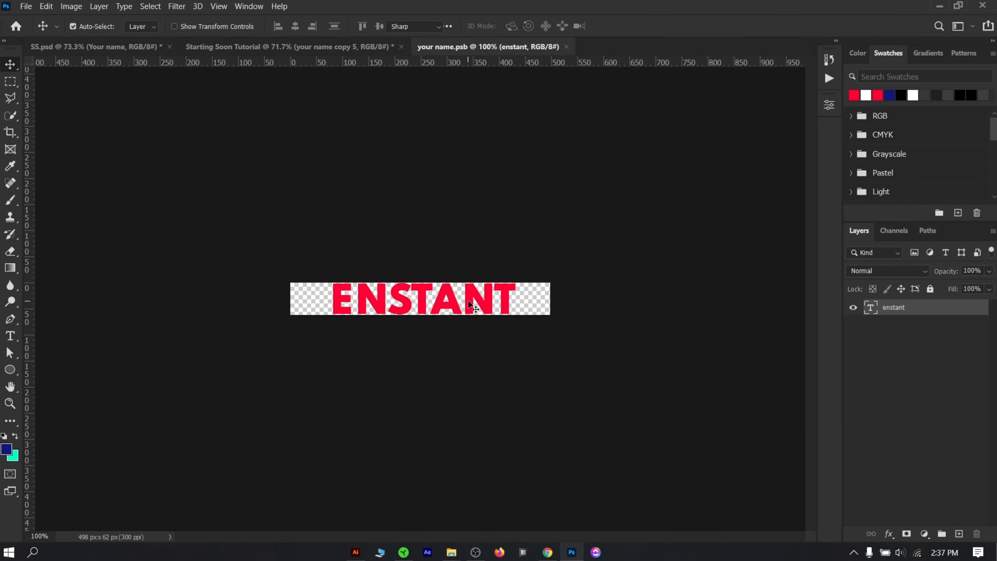
key(t)
click(520, 299)
text(mai)
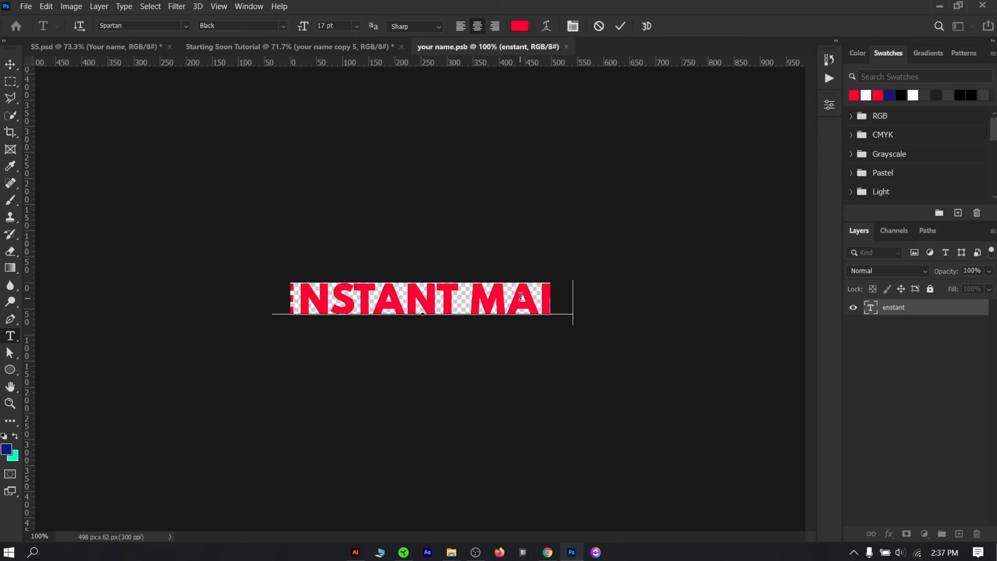
click(620, 26)
key(v)
Scale the ENSTANT MAN text to about 87% to fit the smart object's canvas, save it and return to the Starting Soon design
key(ctrl+t)
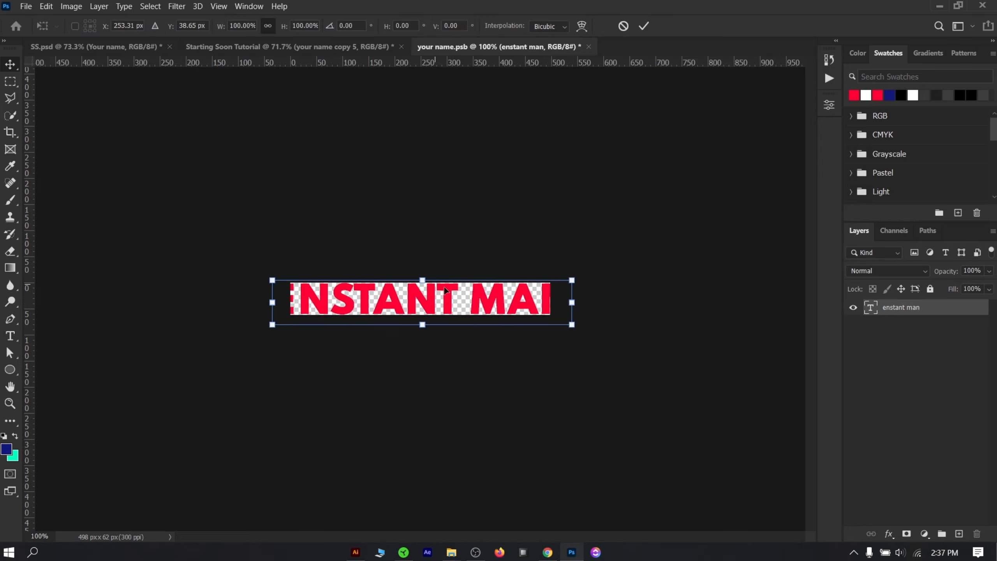
drag(424, 274, 429, 291)
drag(545, 288, 553, 287)
drag(515, 301, 550, 282)
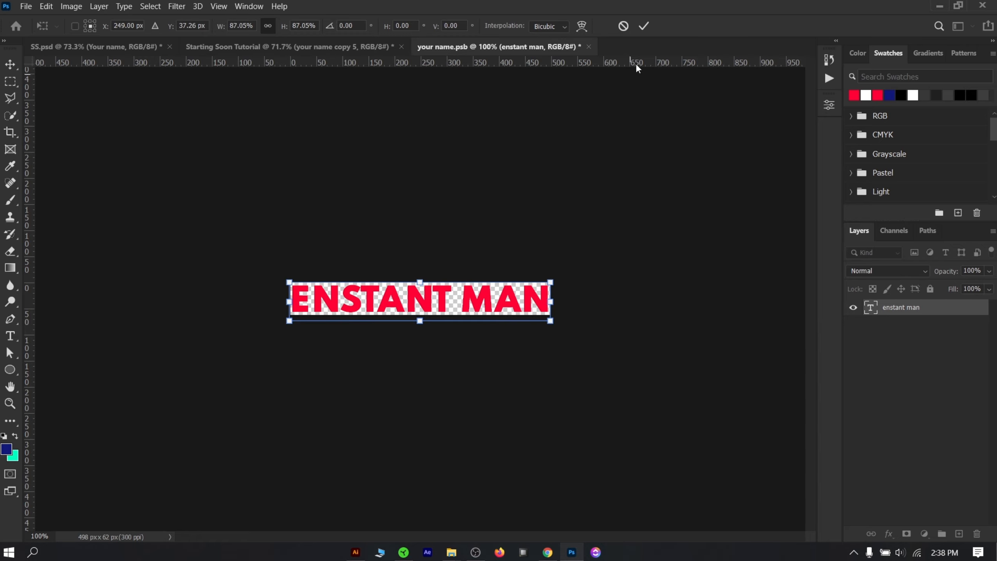
click(644, 26)
key(ctrl+s)
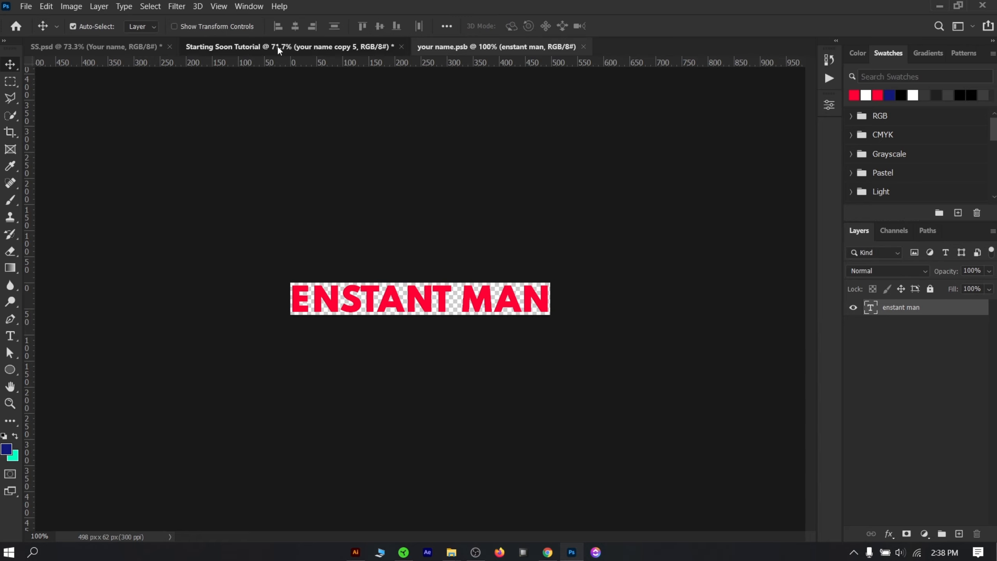
click(278, 47)
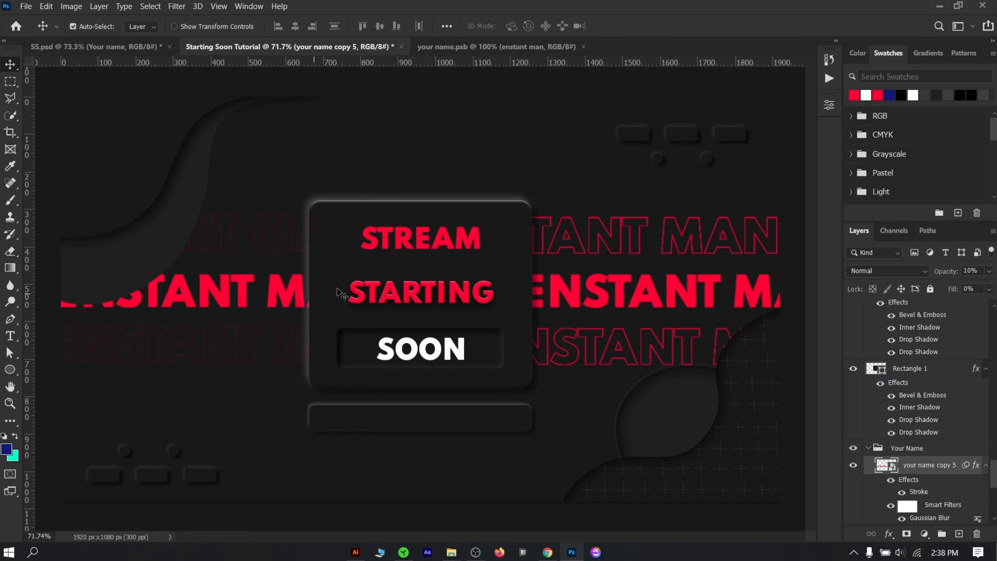
key(ctrl)
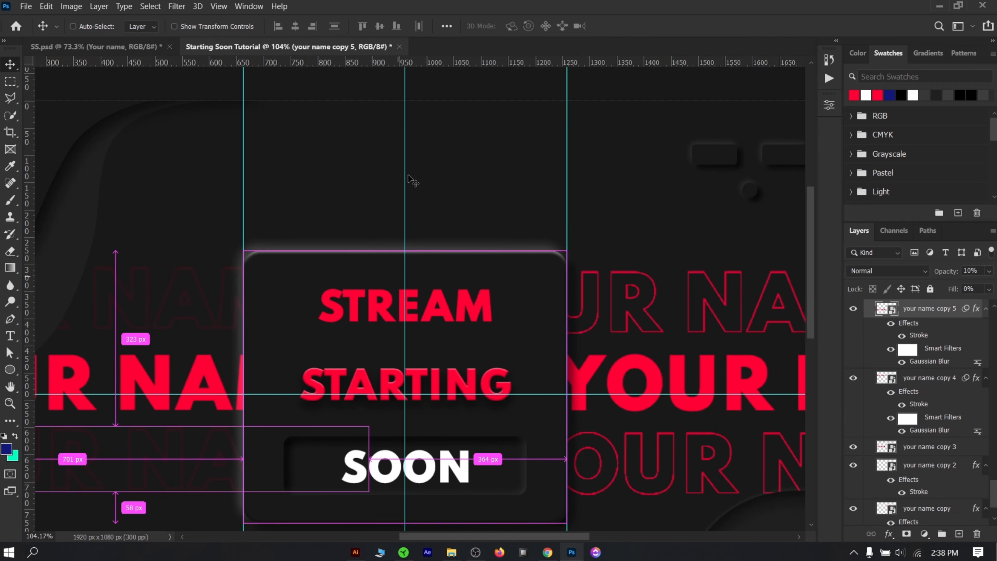
Draw a circle of about 33 px above the title panel near the centre guide and fill it with the recent red
ctrl+click(374, 187)
click(7, 370)
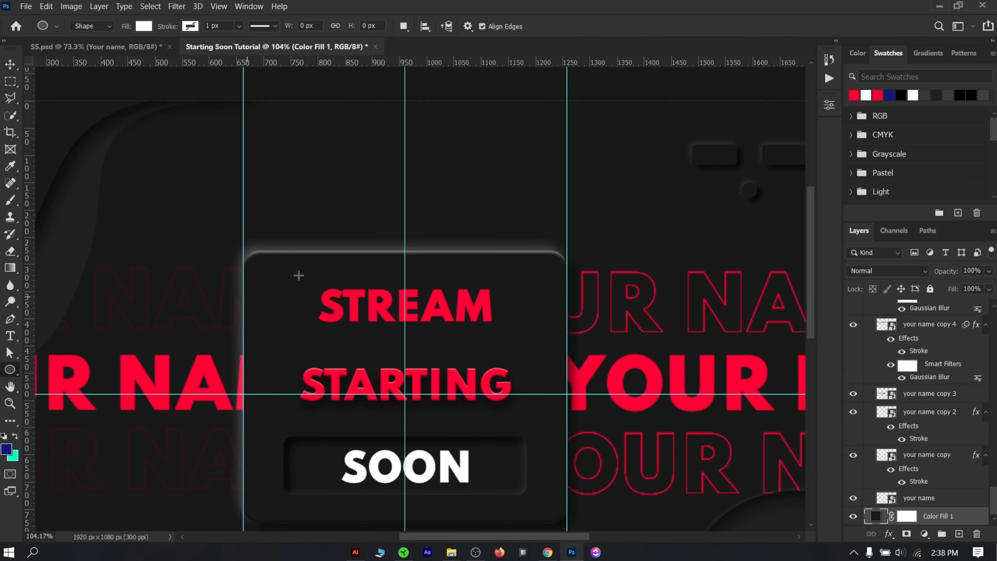
drag(398, 205, 416, 226)
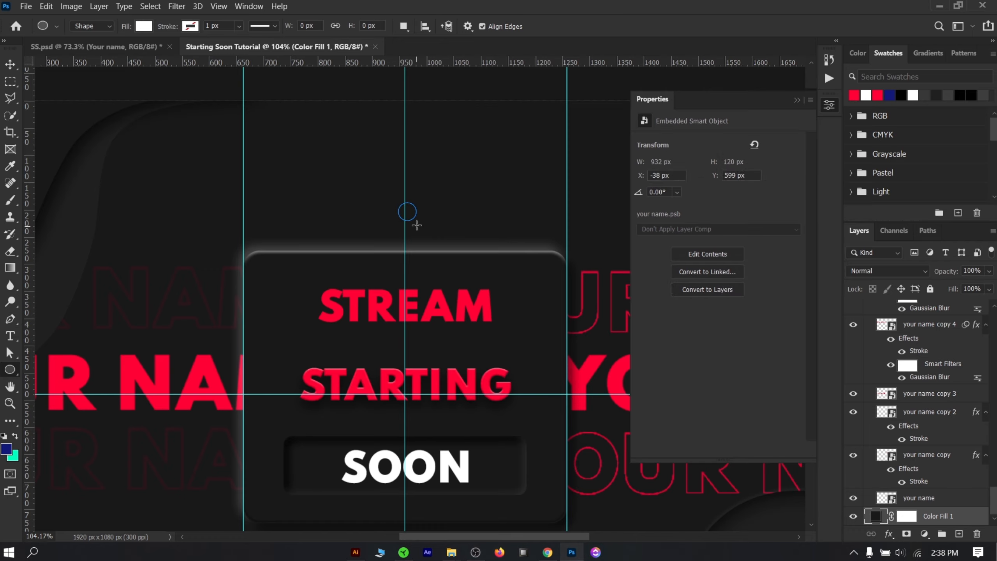
click(675, 236)
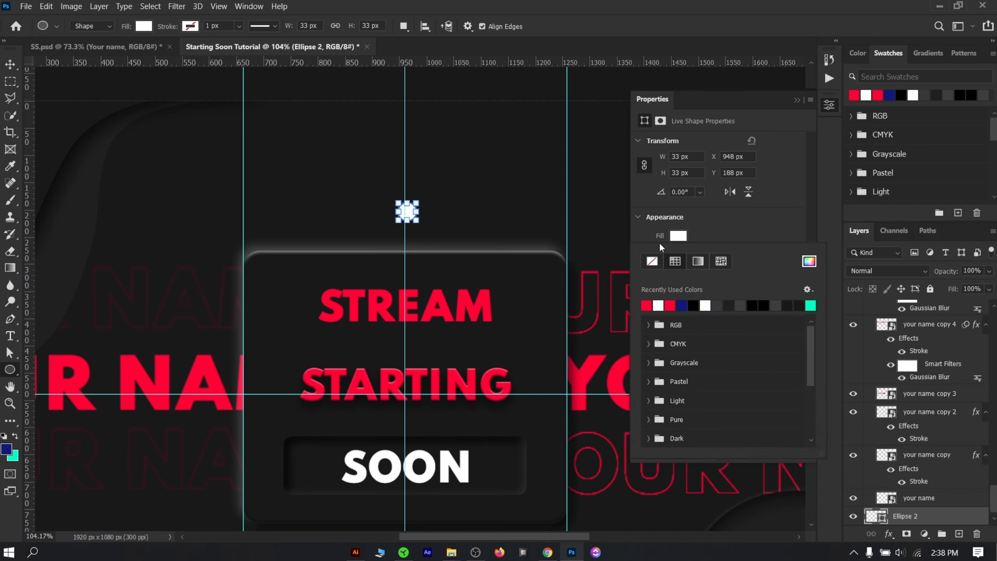
click(651, 305)
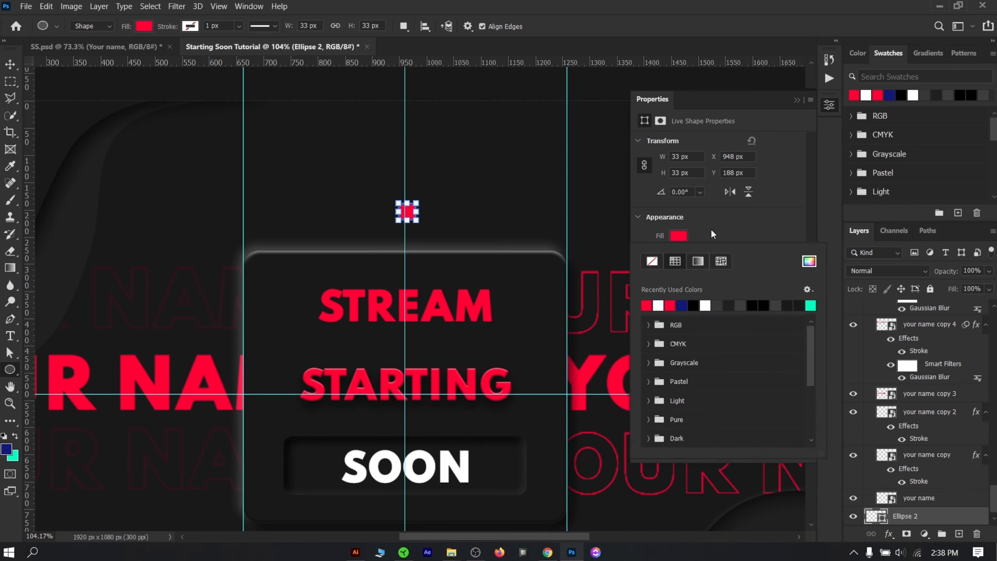
key(Escape)
key(v)
click(440, 185)
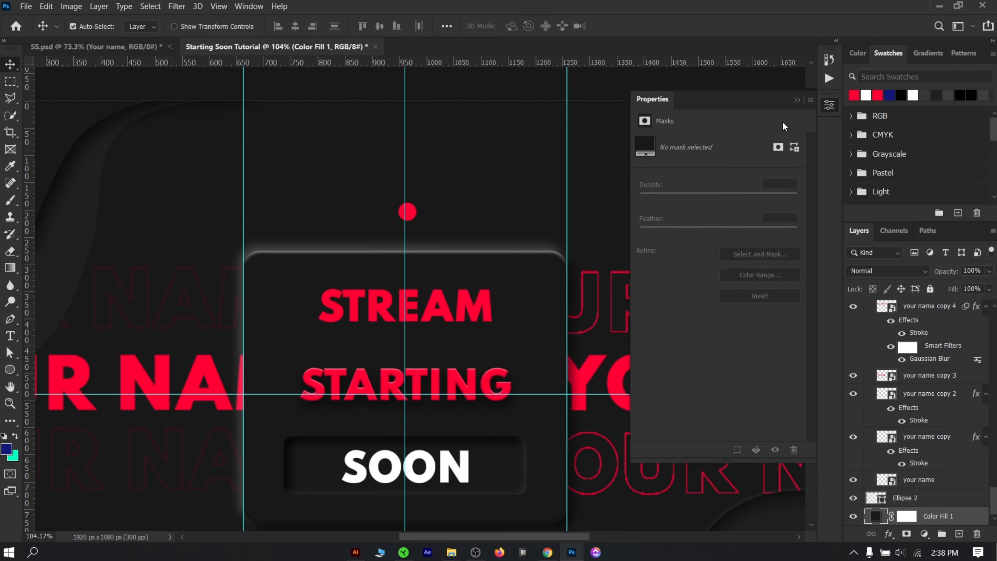
click(797, 101)
Duplicate the red circle to both sides and recolour the left copy with the dark background colour
scroll(334, 251, up, 3)
drag(472, 192, 347, 196)
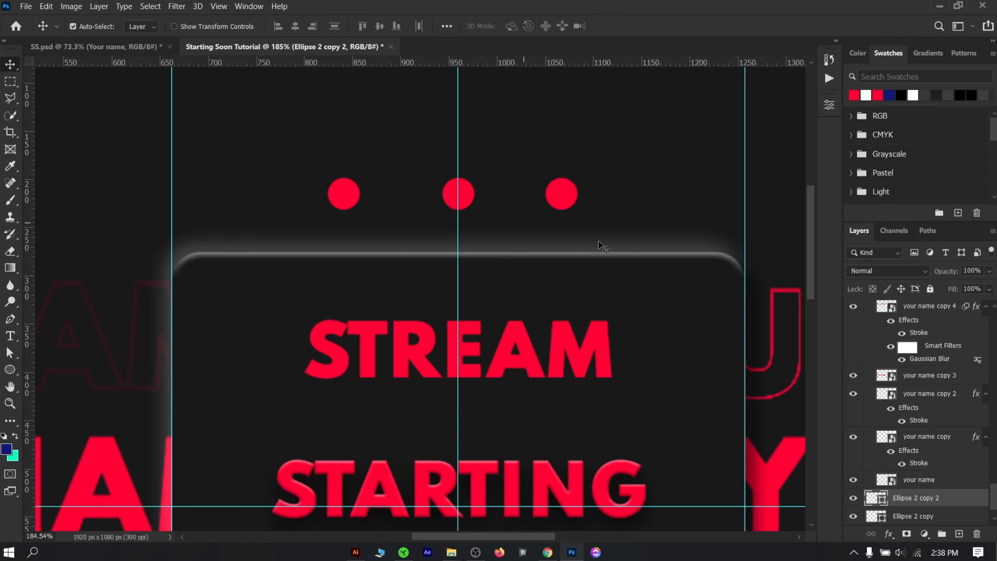
scroll(894, 474, down, 2)
double_click(876, 461)
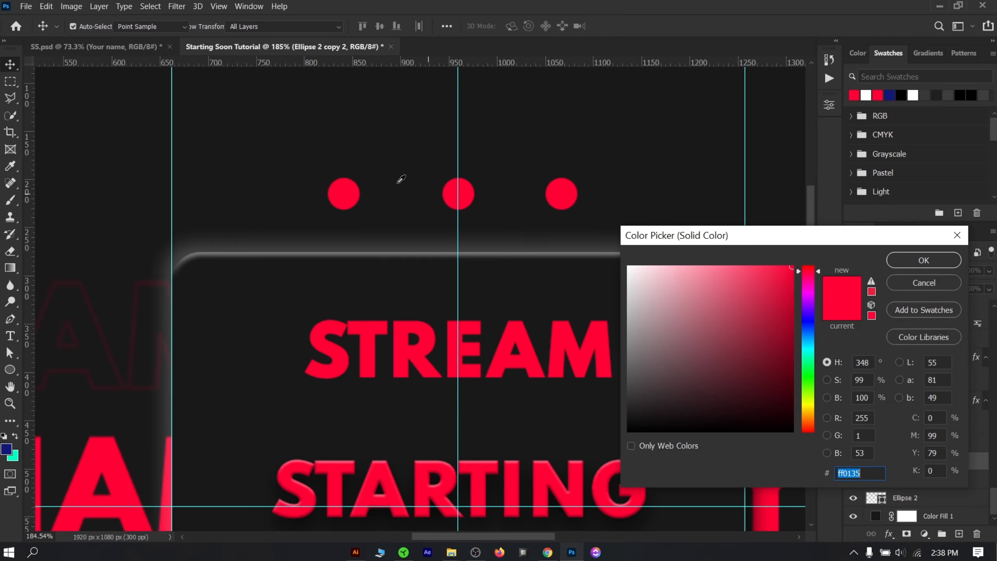
click(322, 138)
click(911, 262)
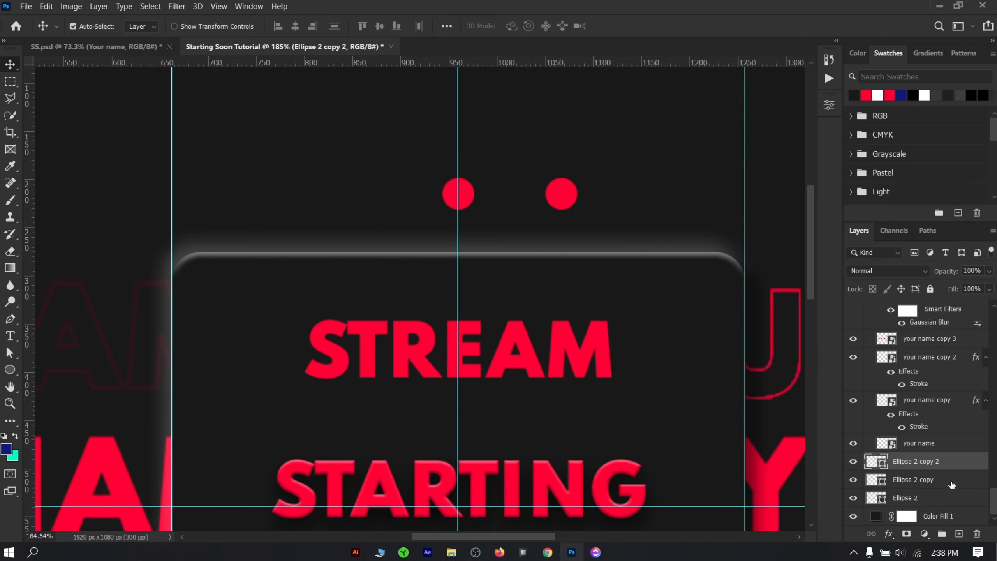
Give the left circle a black inner shadow at 100% opacity, angle 135°, distance 4 px and size 6 px
double_click(975, 467)
drag(324, 110, 853, 113)
click(584, 228)
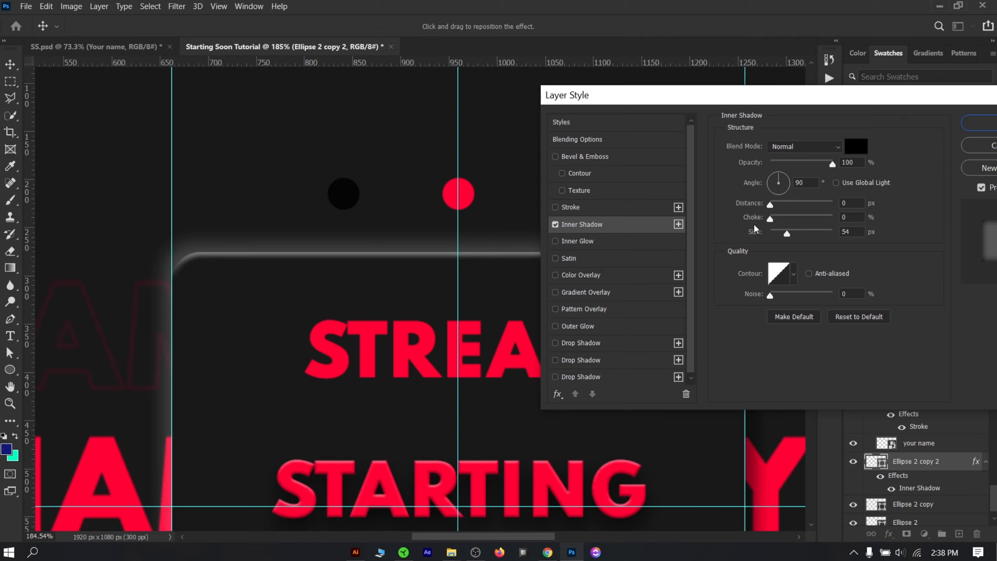
drag(781, 235, 772, 235)
click(770, 176)
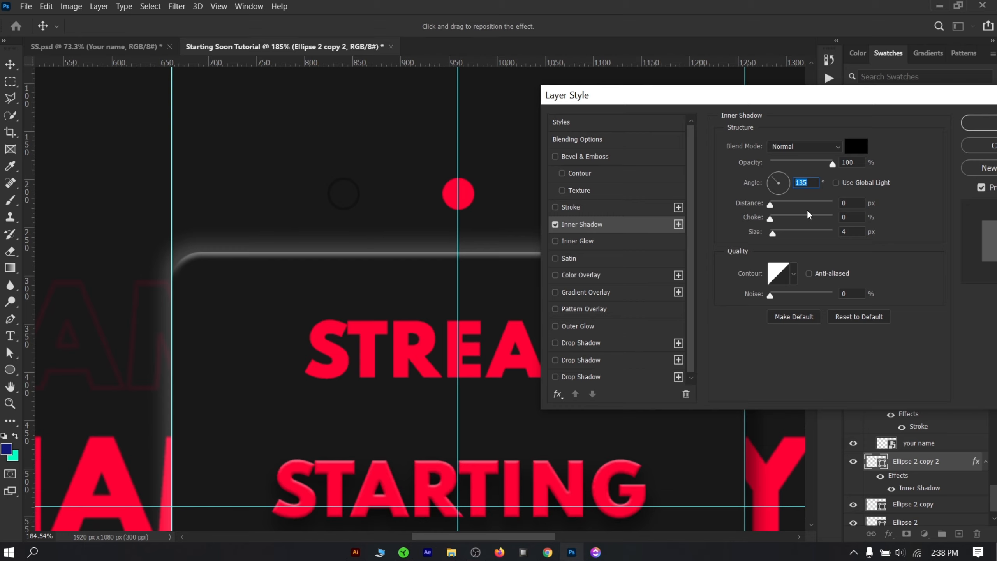
click(772, 232)
drag(771, 203, 776, 206)
click(773, 207)
drag(775, 230, 776, 231)
click(771, 205)
click(772, 207)
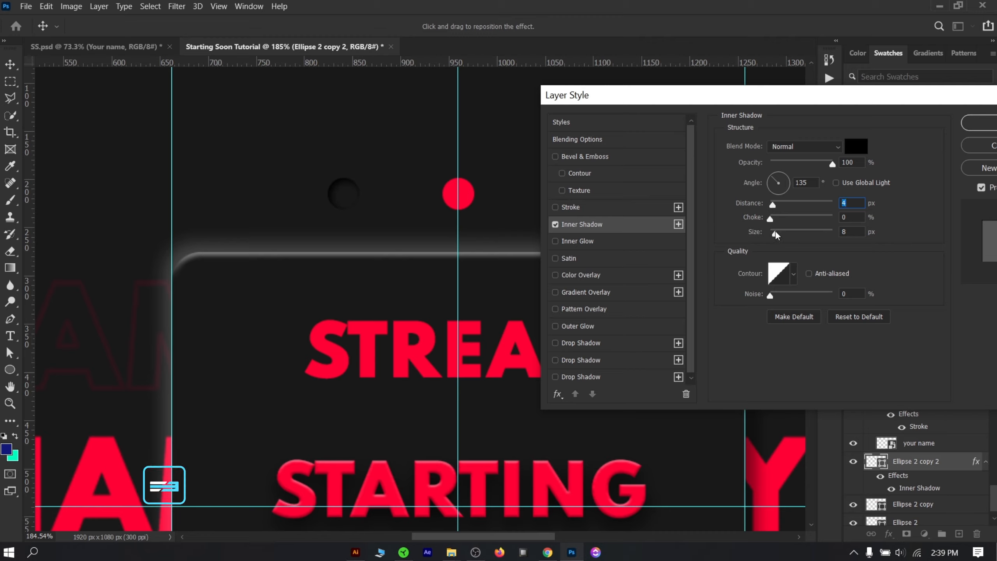
click(773, 232)
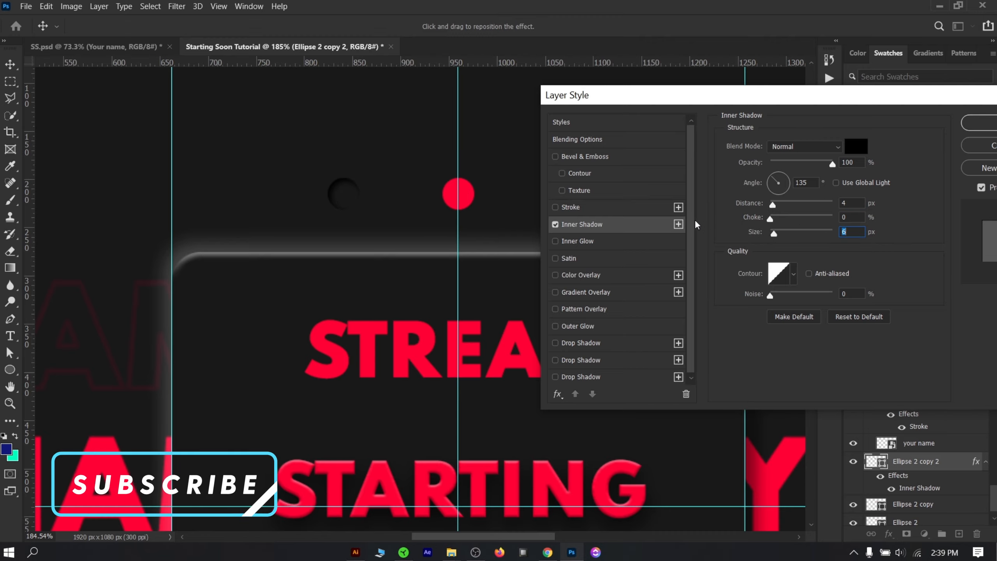
Add a second inner shadow to the left circle in white ffffff at 11% opacity and angle -35°, and apply the style
click(678, 224)
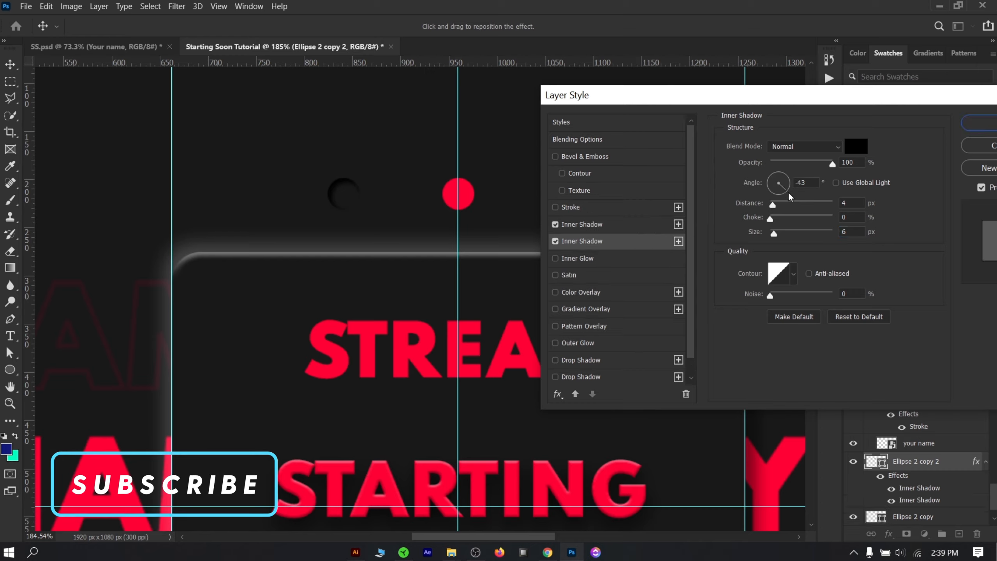
drag(787, 194, 791, 191)
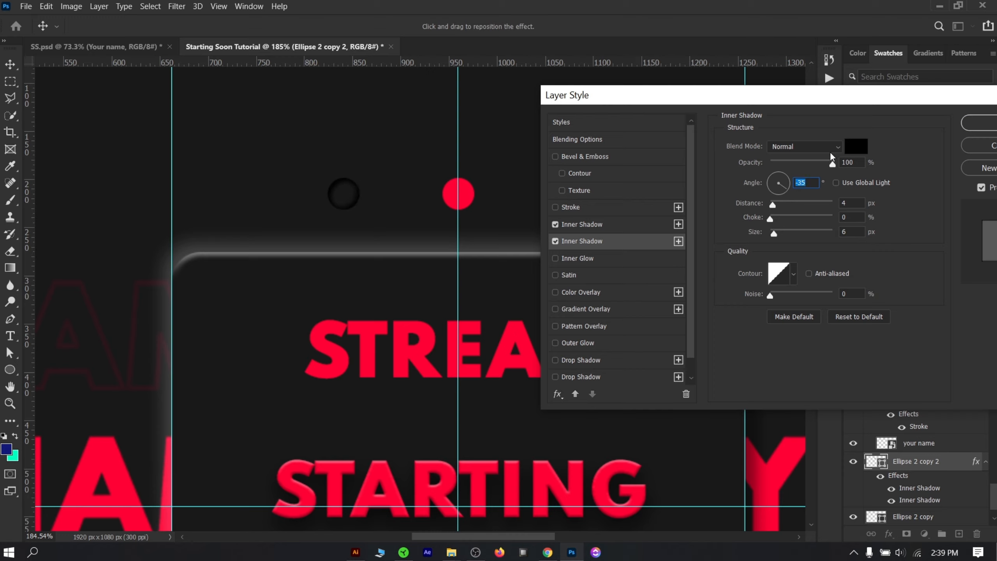
click(856, 146)
text(ffffff)
key(Return)
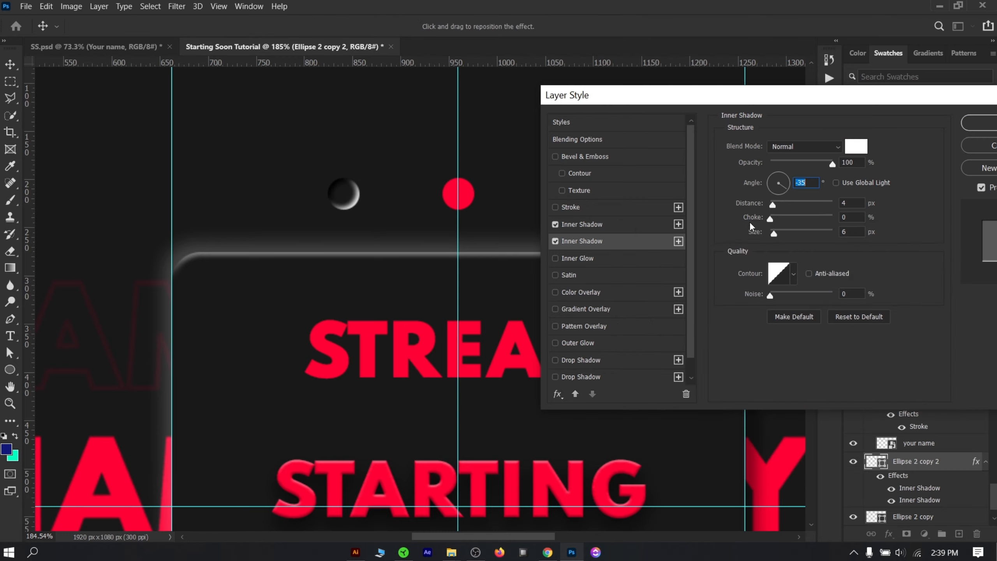
drag(831, 163, 780, 174)
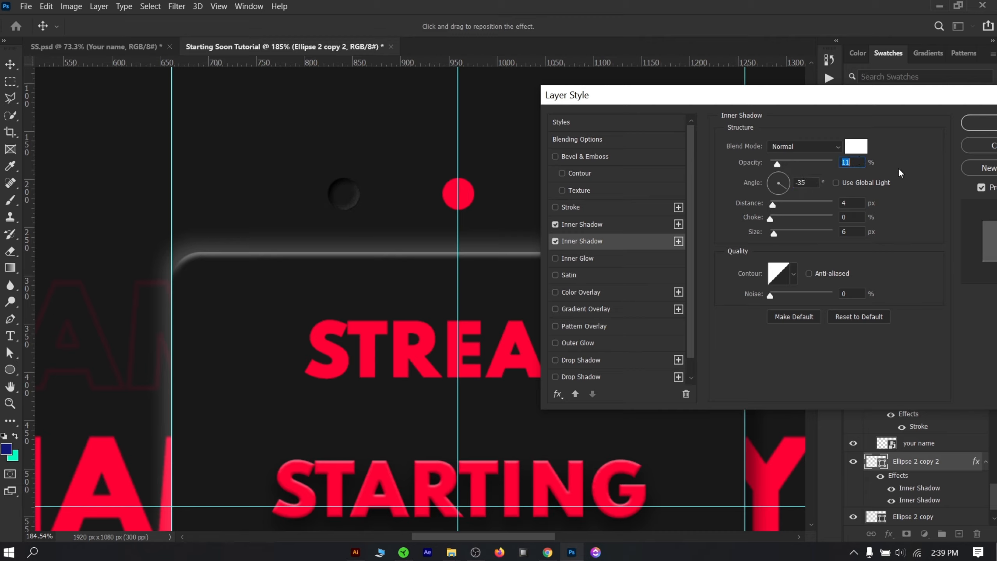
click(819, 166)
text(11)
drag(920, 99, 809, 119)
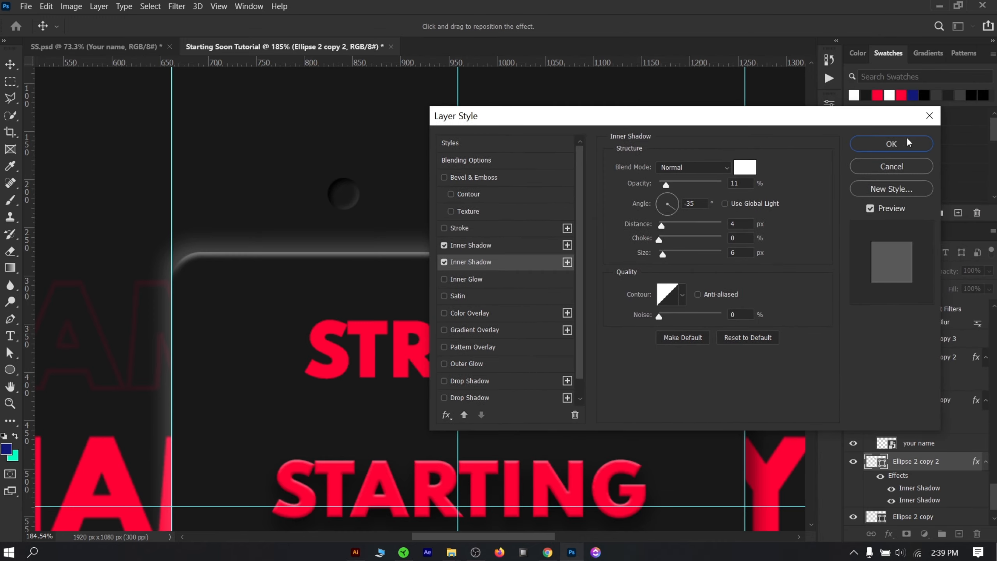
click(890, 144)
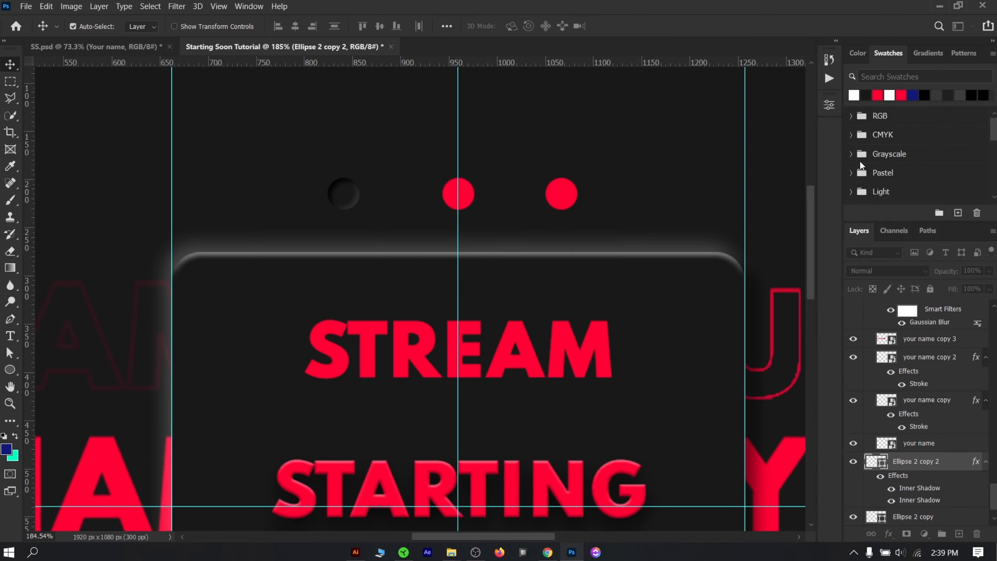
Replace the right red circle with a copy of the recessed left circle and distribute the three circles evenly in horizontal direction
click(560, 196)
key(Delete)
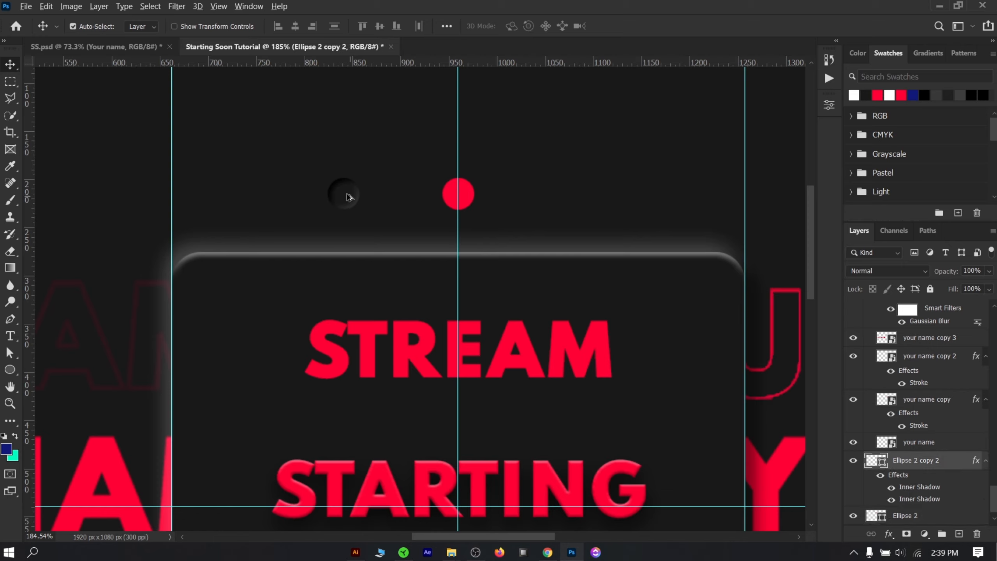
mouse_move(345, 194)
mouse_down()
mouse_move(571, 195)
mouse_move(350, 197)
mouse_up()
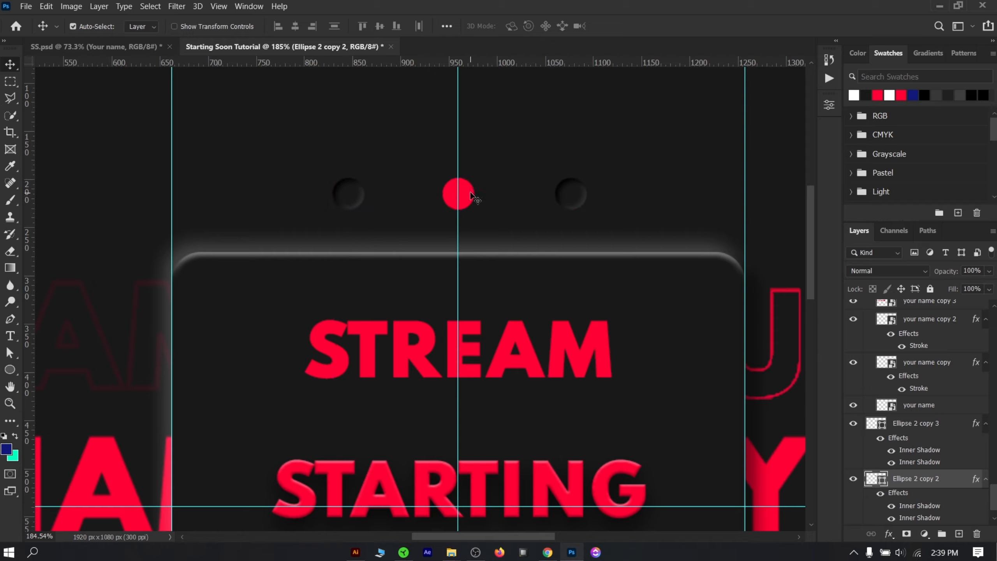
shift+click(569, 195)
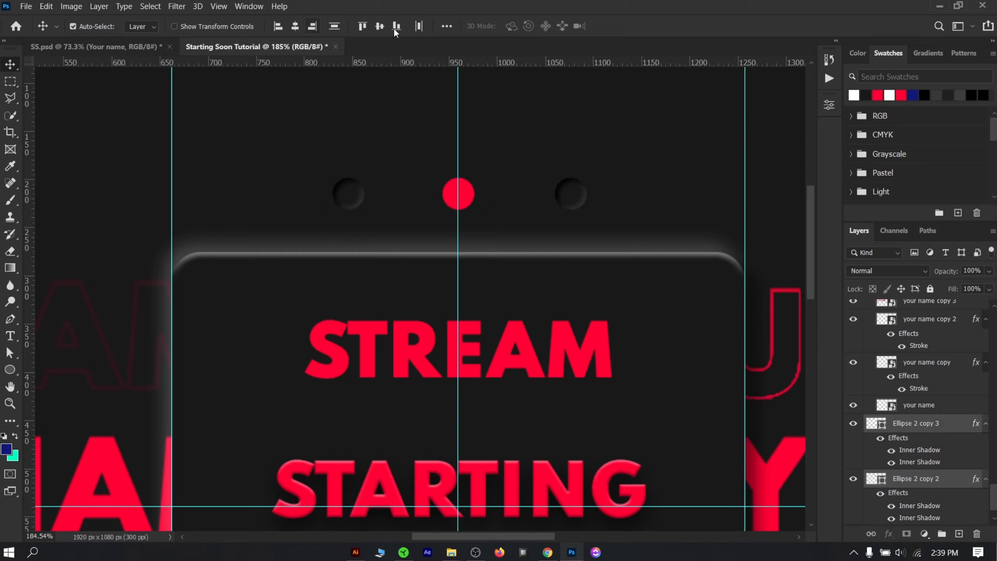
click(418, 27)
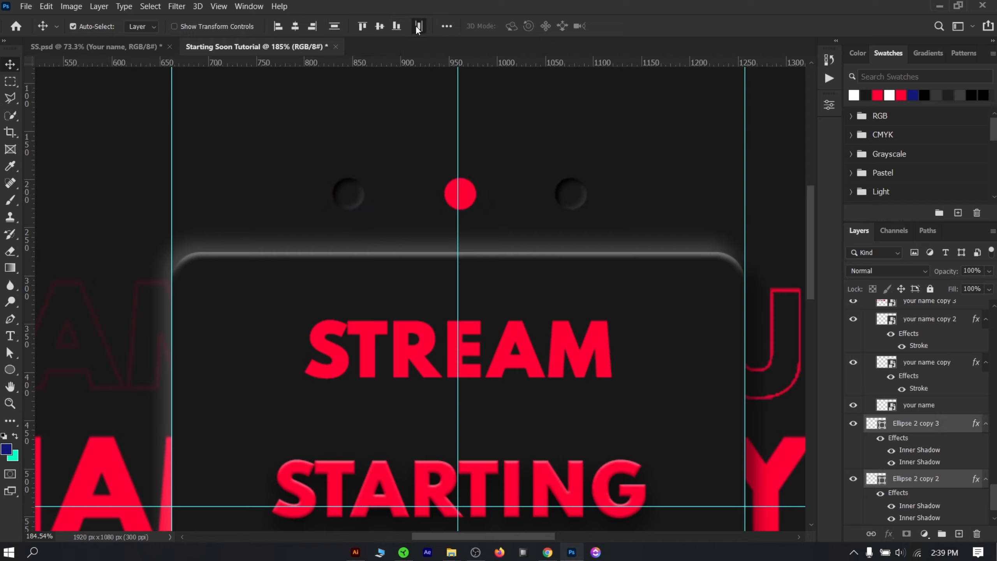
click(530, 142)
Lower the three circles towards the panel and bring the two recessed ones closer to the red one, keeping them level
scroll(572, 226, down, 2)
scroll(572, 226, down, 4)
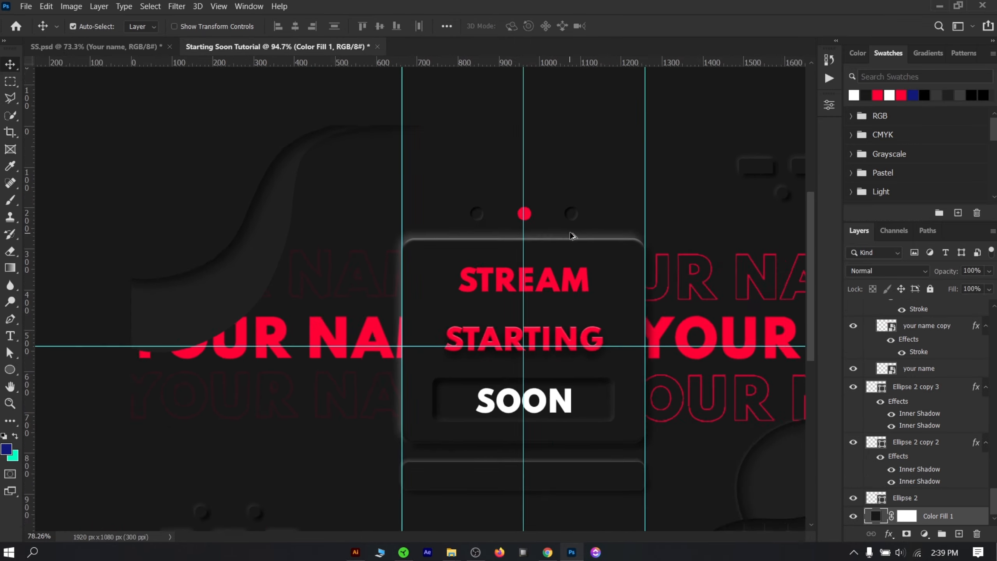
scroll(418, 181, up, 5)
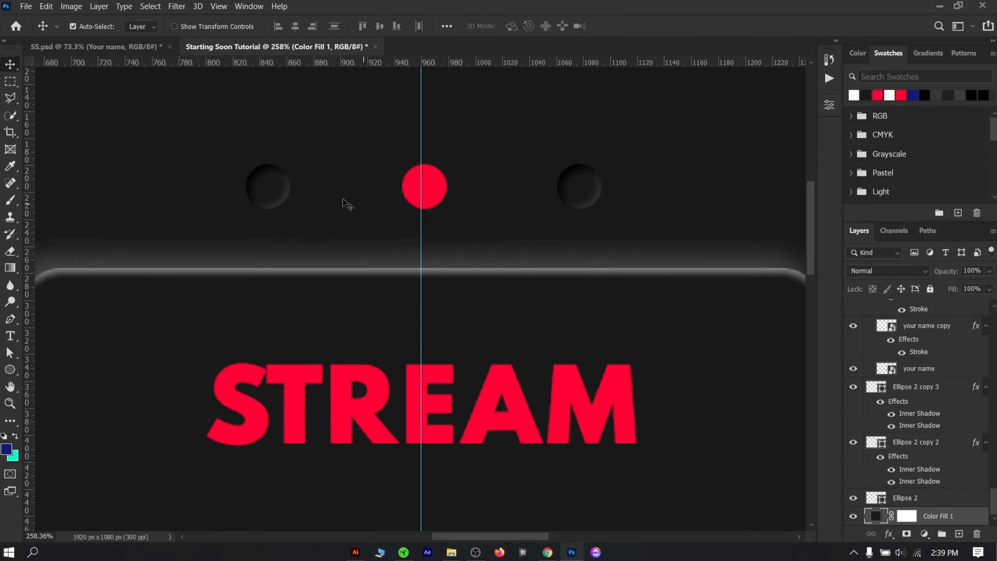
drag(439, 180, 438, 202)
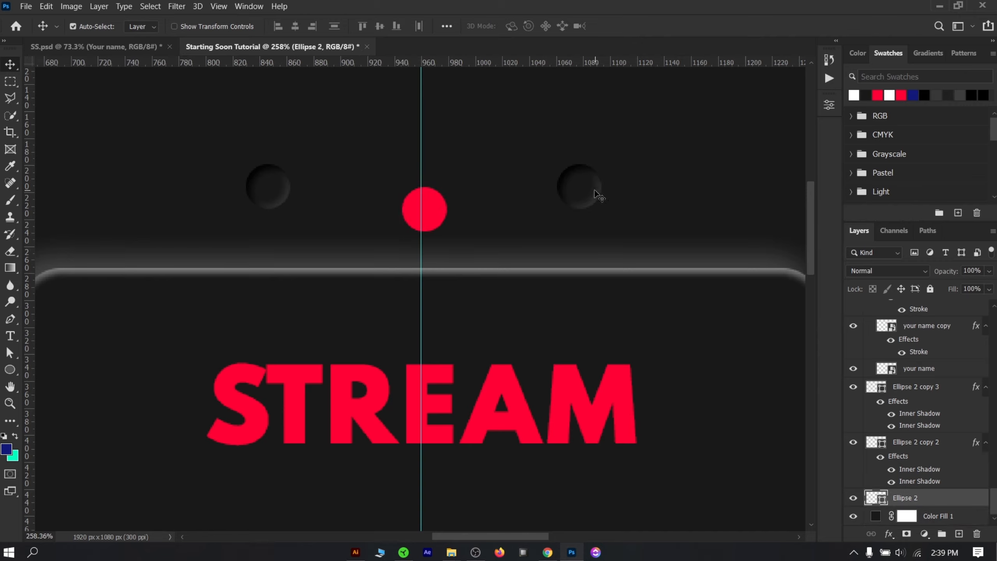
drag(597, 209, 597, 211)
drag(285, 192, 316, 209)
drag(596, 208, 554, 211)
Move the three circles together so the red one is centred on the vertical guide, and hide the guides
scroll(380, 210, down, 2)
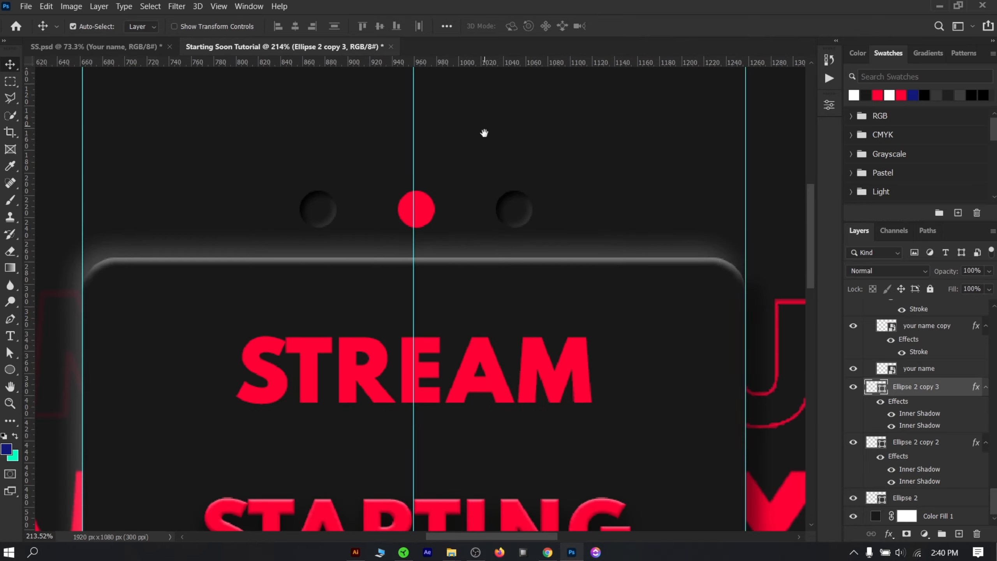
drag(484, 130, 494, 228)
click(495, 227)
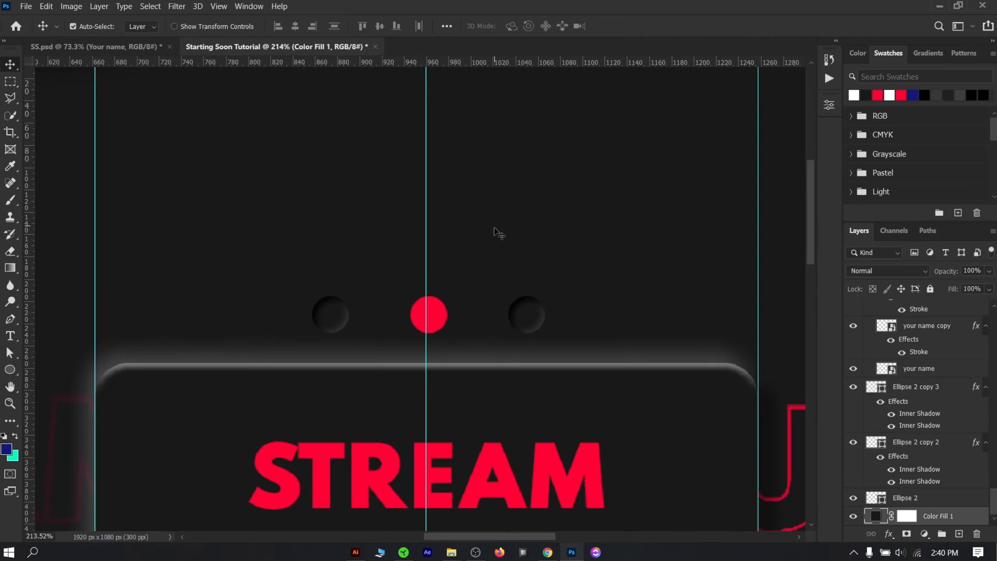
click(518, 312)
shift+click(429, 314)
shift+click(331, 320)
drag(437, 320, 432, 320)
click(519, 271)
scroll(438, 271, up, 2)
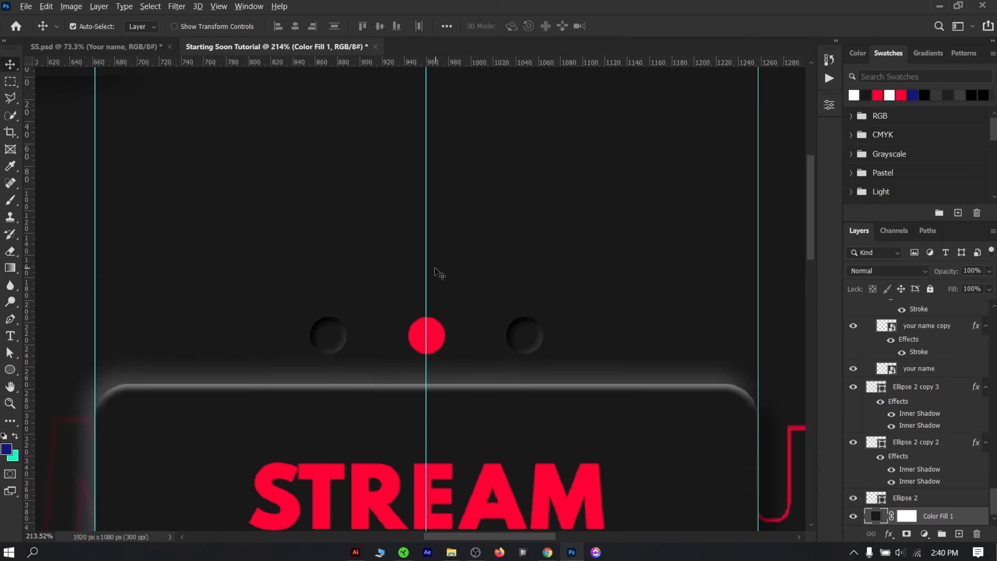
key(ctrl+semicolon)
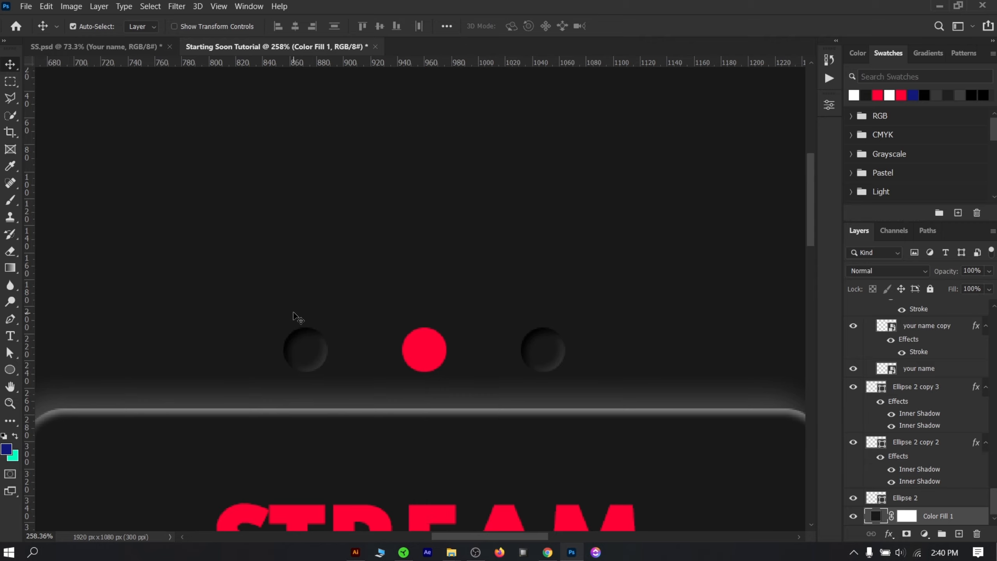
Add a text line reading STARTING SOON above the three circles
scroll(296, 316, up, 1)
key(t)
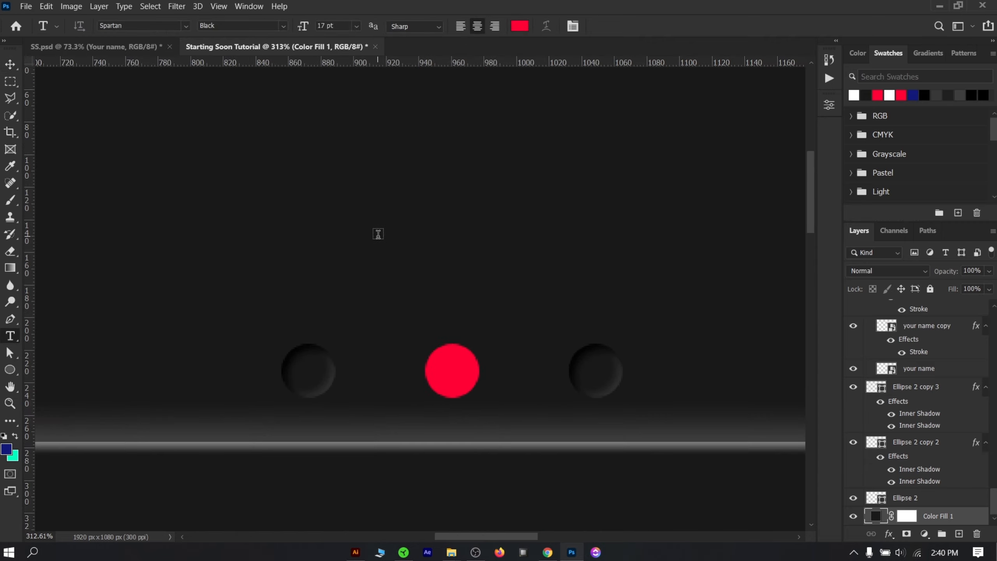
click(378, 235)
scroll(487, 228, down, 4)
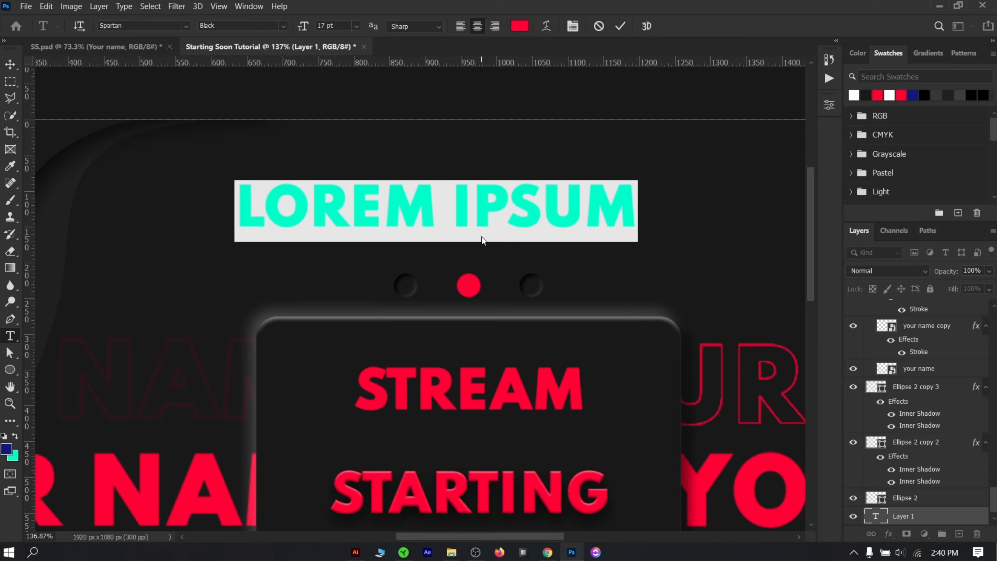
click(481, 235)
key(ctrl+a)
text(TREAM)
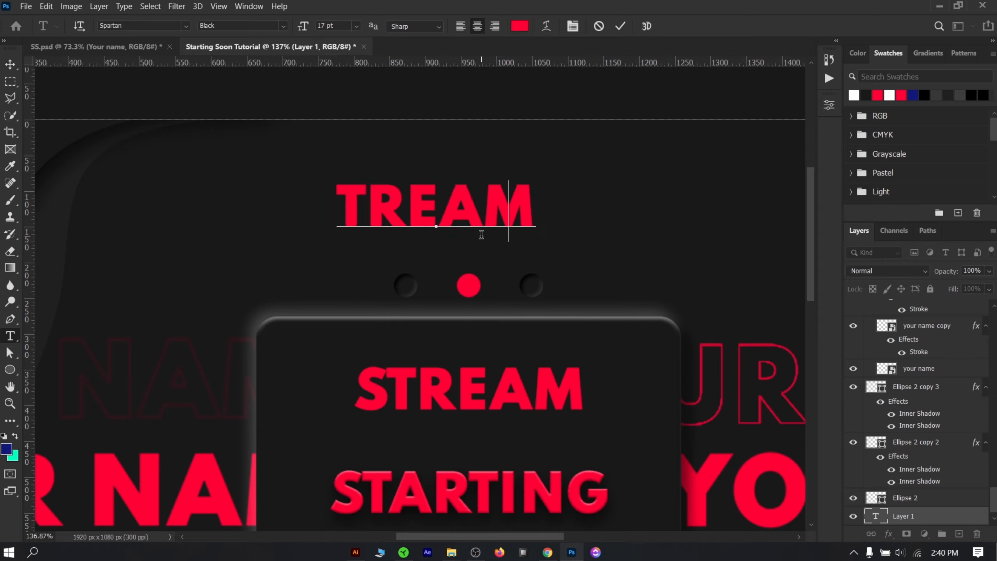
key(BackSpace)
key(BackSpace)
key(BackSpace)
key(BackSpace)
key(BackSpace)
text(STAR)
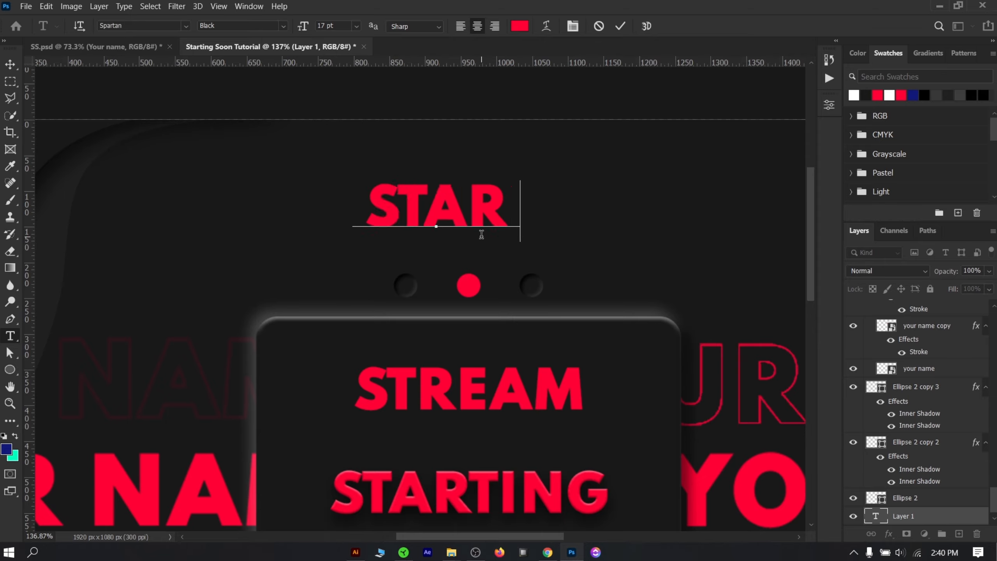
text(TING SOON)
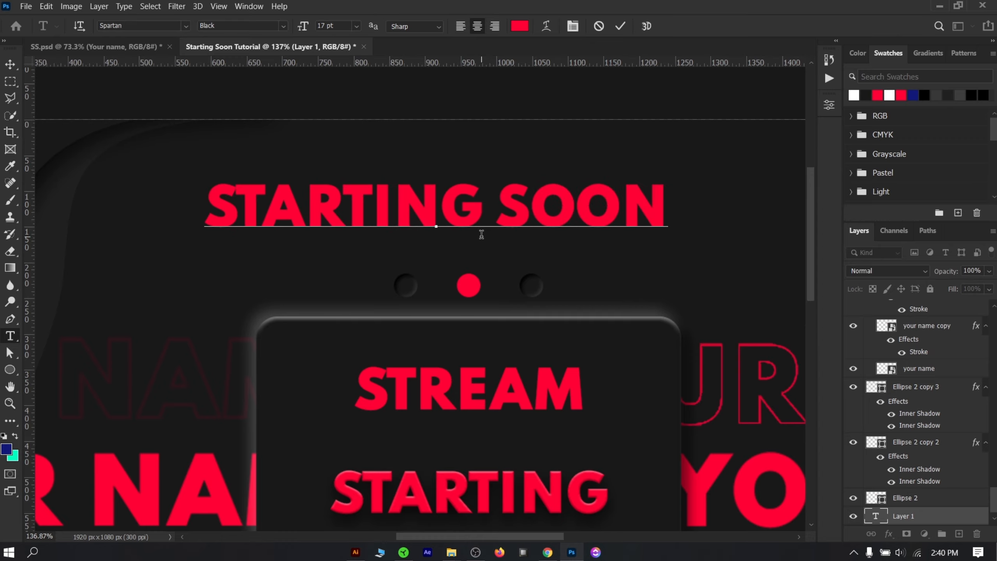
Turn off All Caps for the whole Starting Soon text and set its Spartan font weight to Regular
key(ctrl+a)
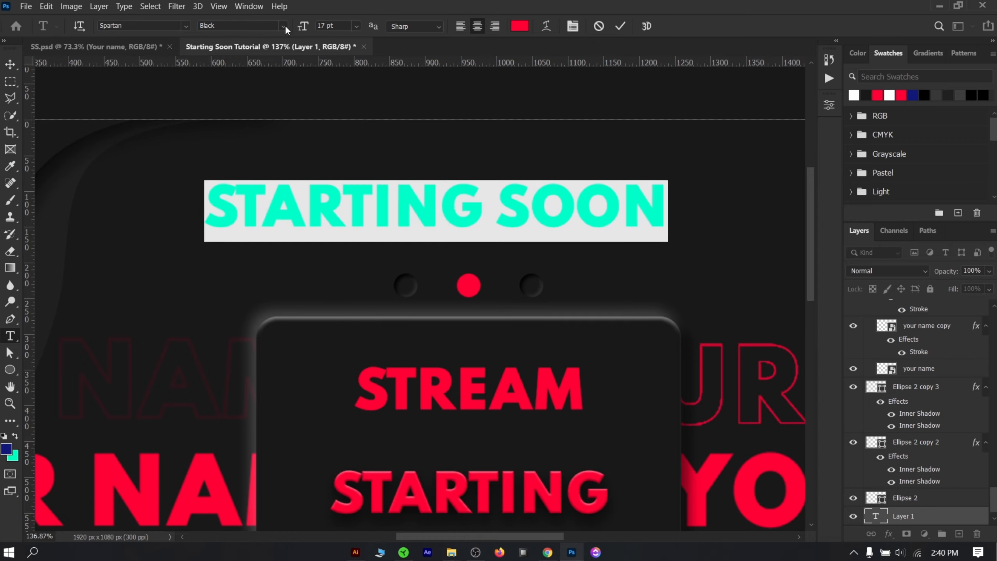
click(829, 104)
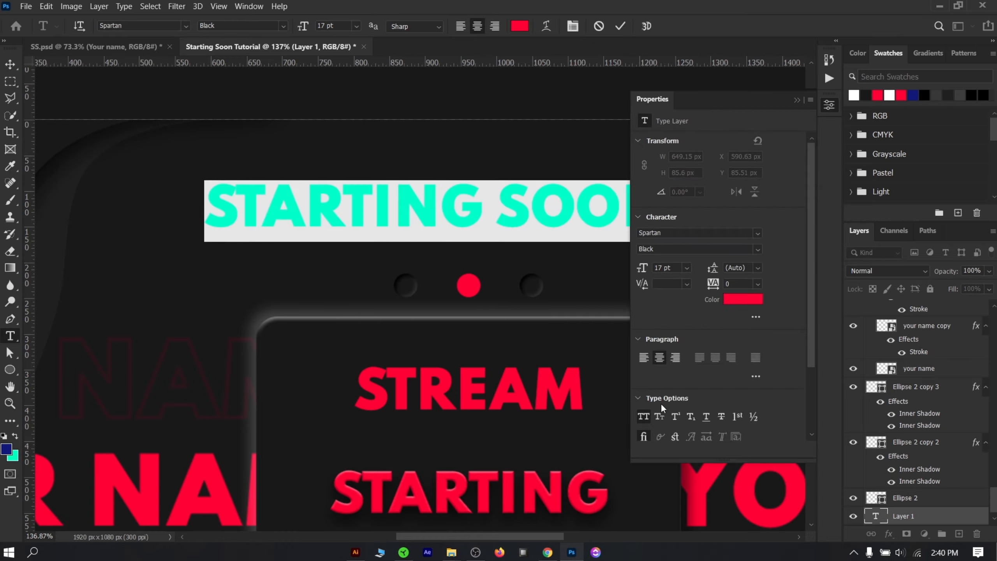
click(643, 417)
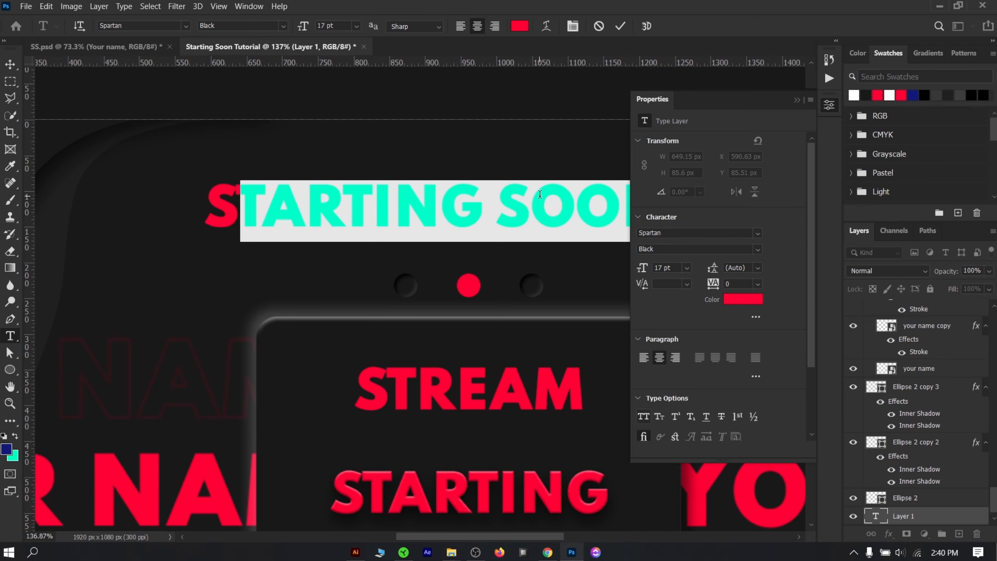
click(754, 250)
click(691, 294)
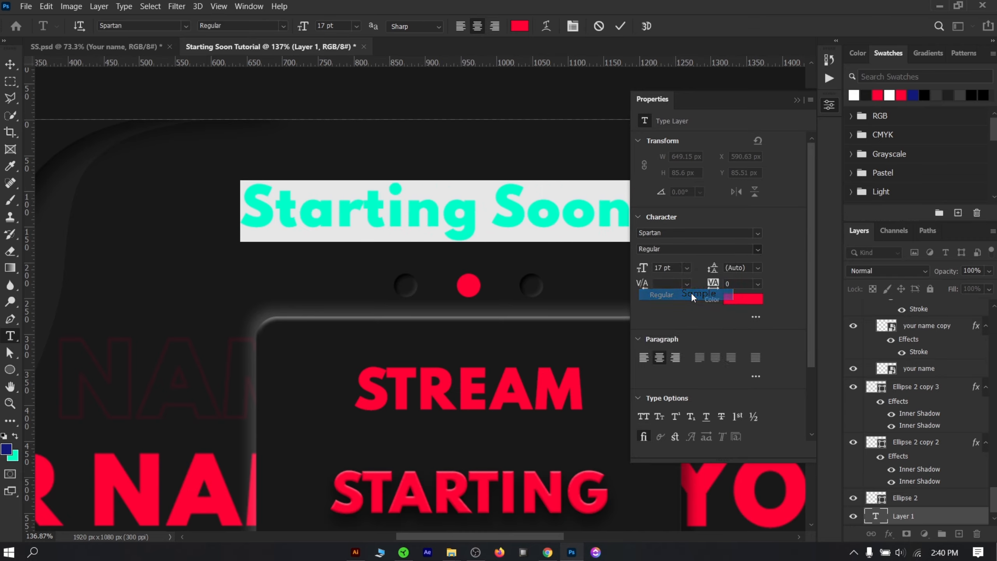
click(797, 99)
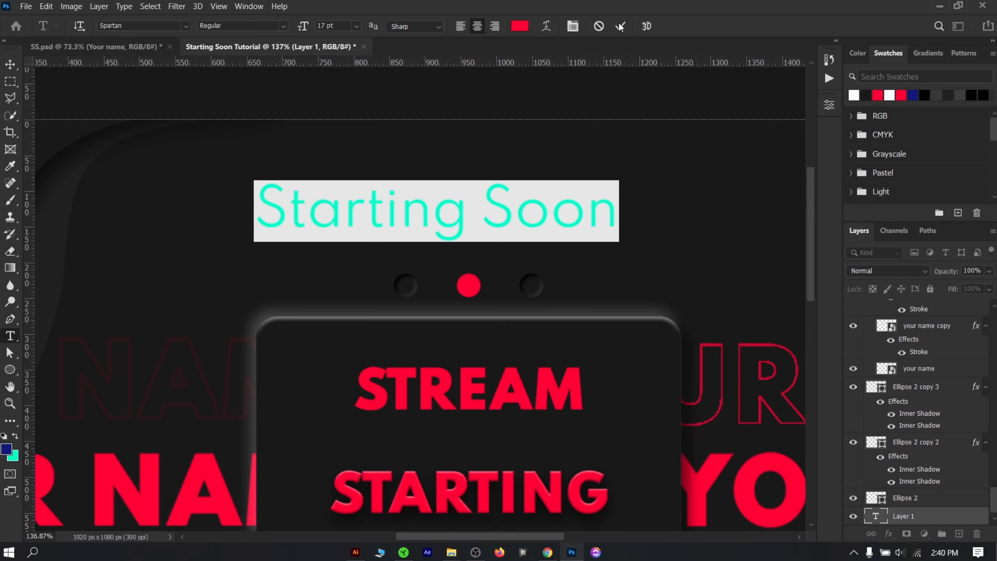
Commit the Starting Soon text and scale it down to about 16%, just above the left circle
key(ctrl+Return)
key(ctrl+t)
drag(624, 185, 424, 255)
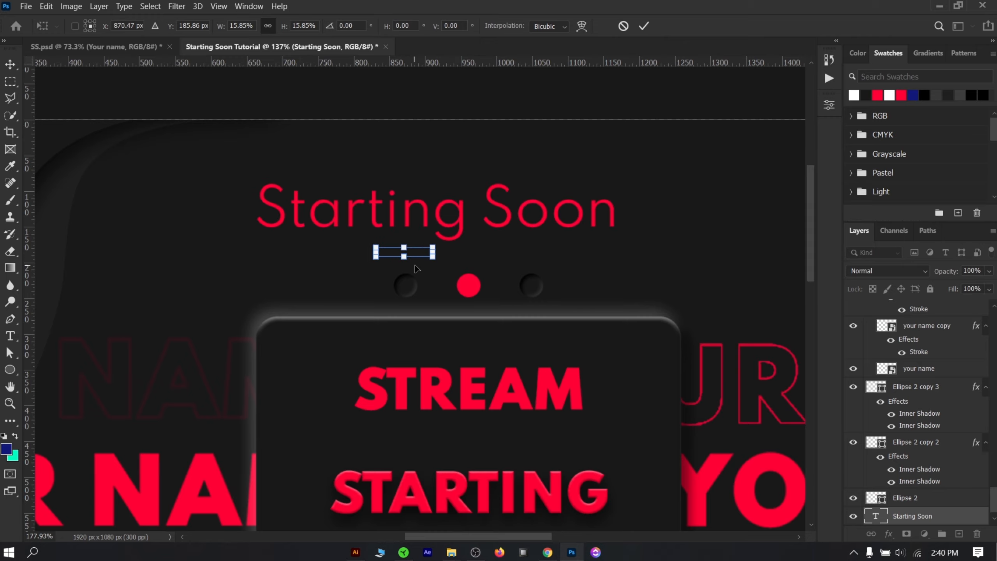
Rotate the Starting Soon text 90° counter-clockwise so it reads upwards, and place it directly above the left circle
scroll(421, 259, up, 5)
right_click(437, 214)
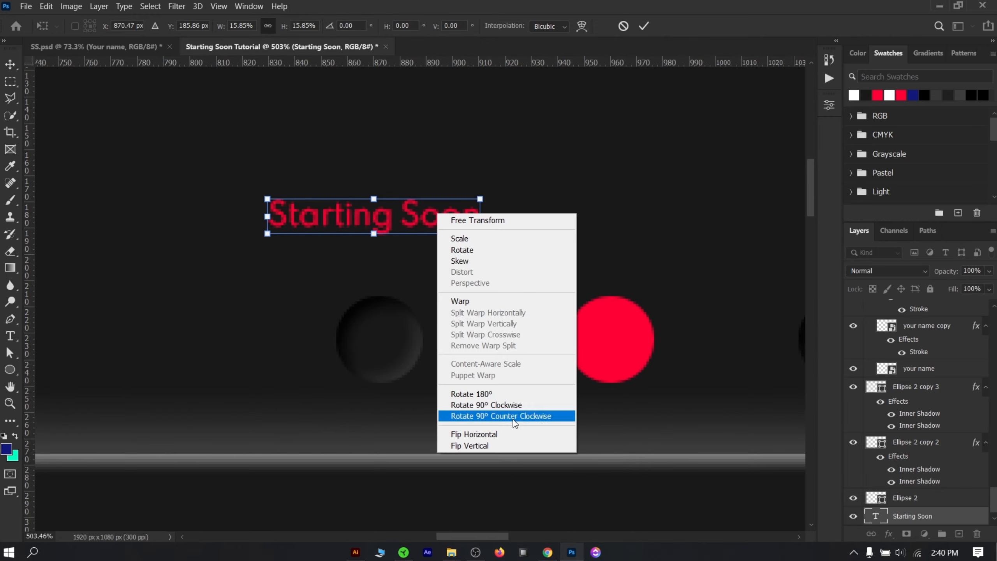
click(495, 405)
right_click(376, 246)
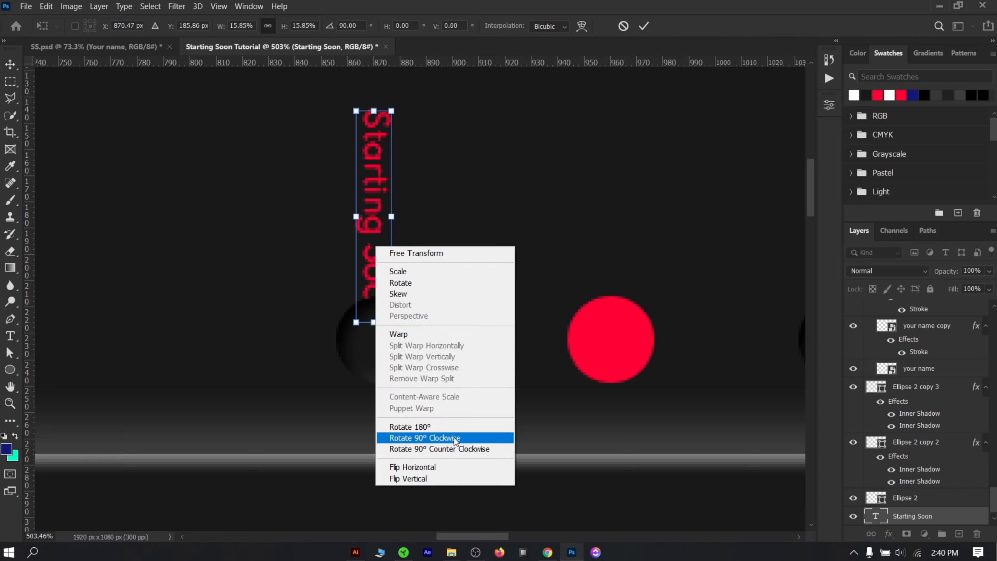
click(432, 437)
right_click(401, 217)
click(483, 417)
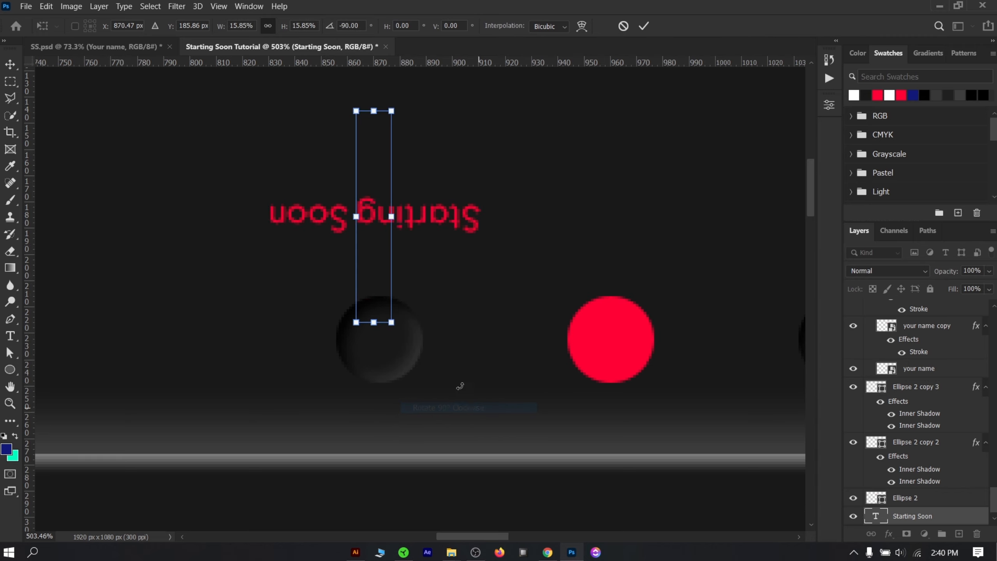
drag(376, 235, 382, 247)
drag(378, 192, 376, 189)
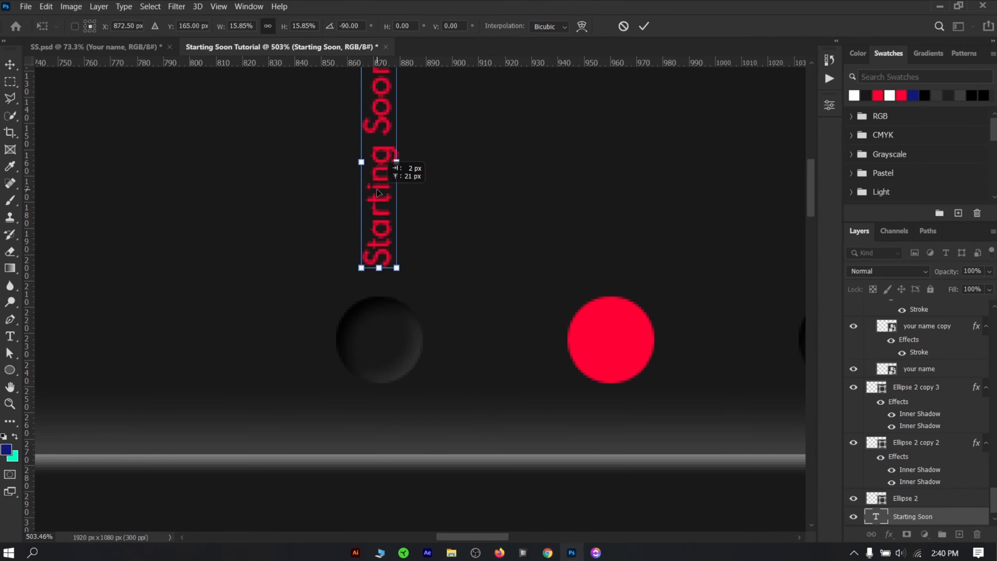
scroll(424, 289, down, 5)
drag(399, 263, 399, 265)
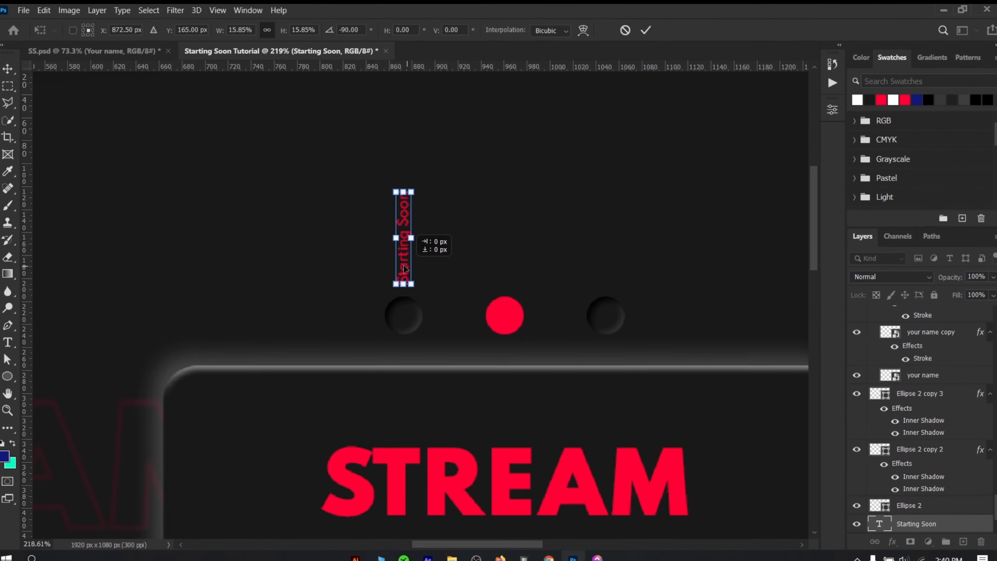
key(Return)
Set the vertical Starting Soon label's font weight to SemiBold and commit the text
double_click(402, 222)
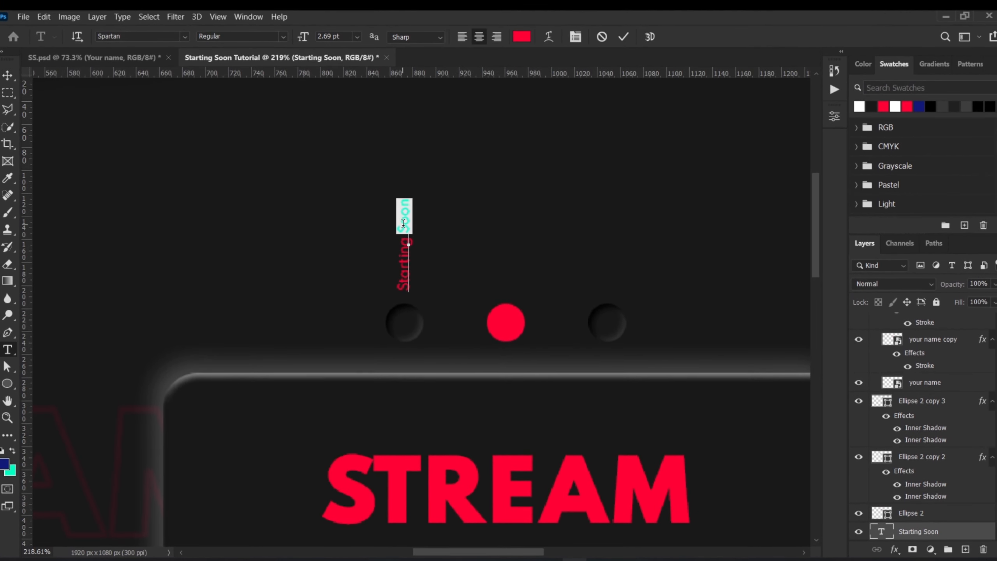
key(ctrl+a)
click(283, 36)
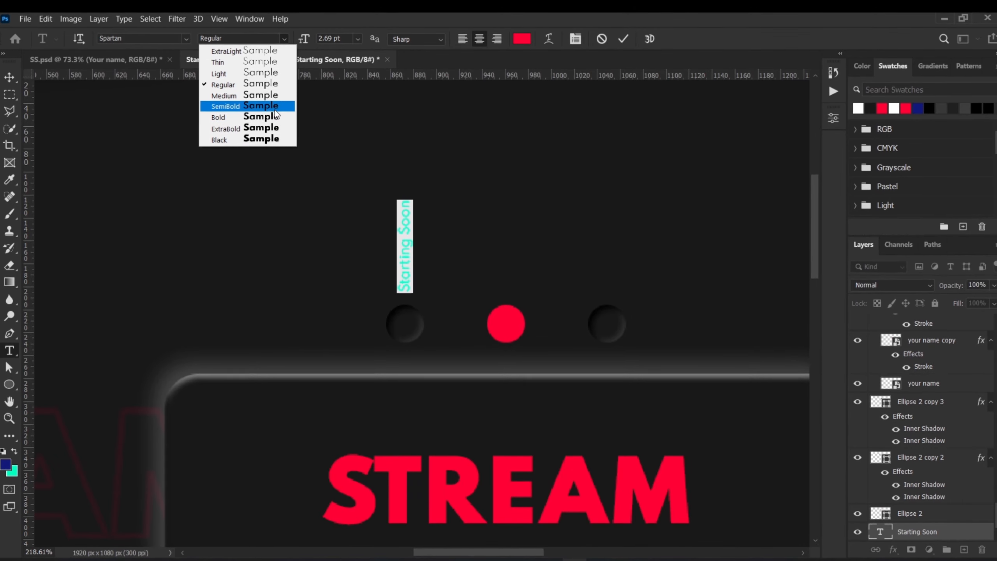
click(223, 106)
click(622, 34)
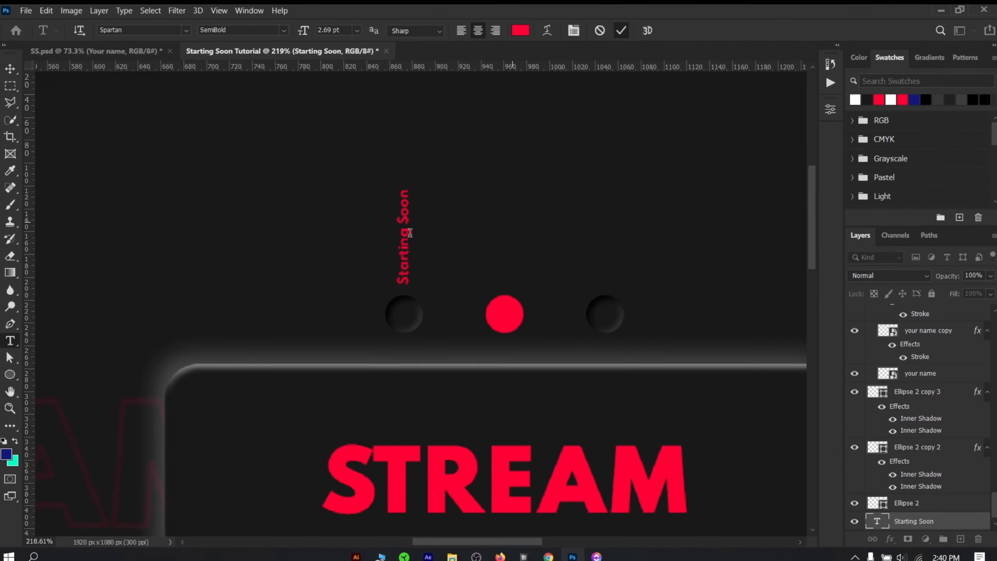
drag(408, 236, 405, 245)
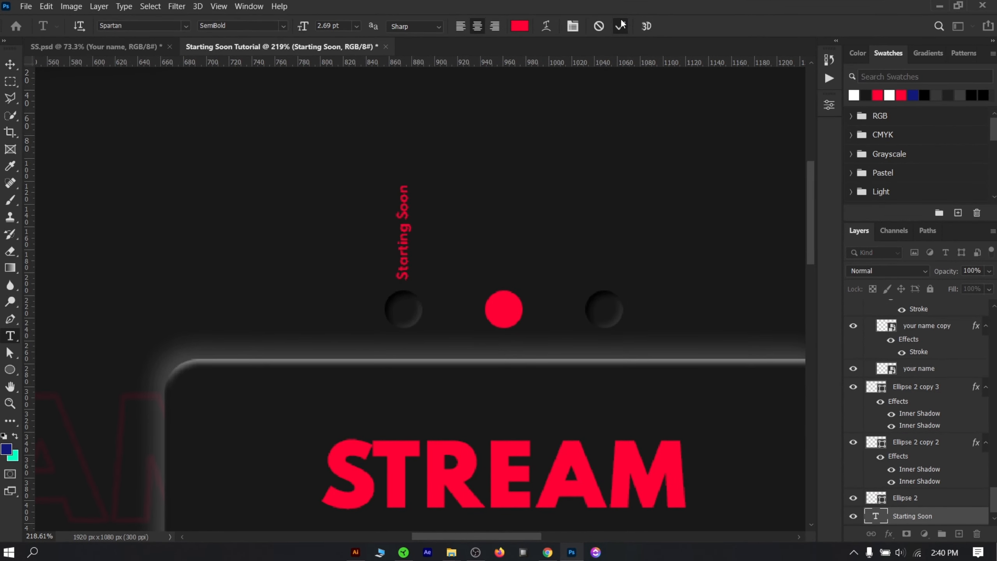
click(621, 25)
Duplicate the vertical Starting Soon label above the red circle and above the right circle
key(v)
click(406, 228)
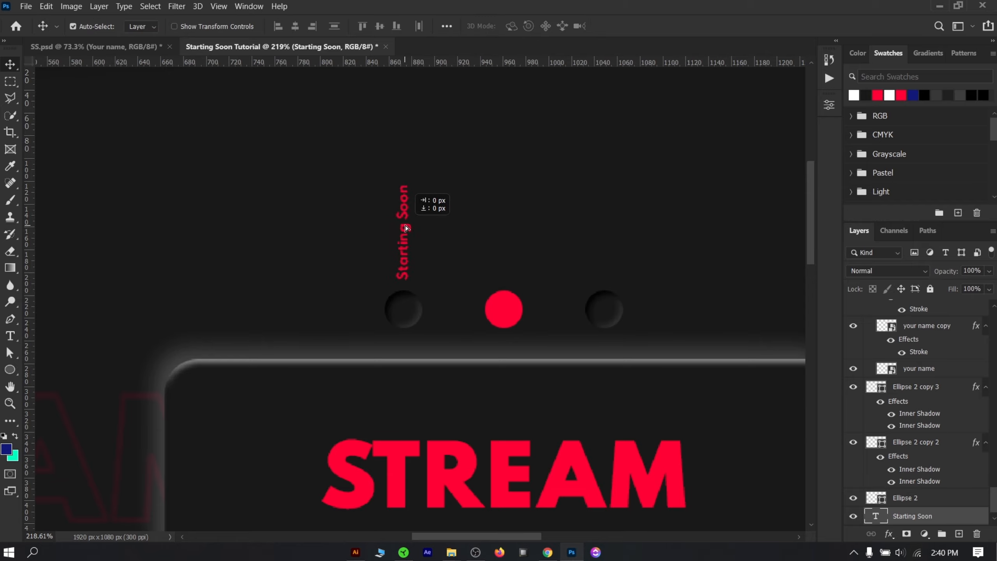
drag(406, 236, 604, 237)
scroll(604, 238, down, 5)
scroll(345, 229, up, 5)
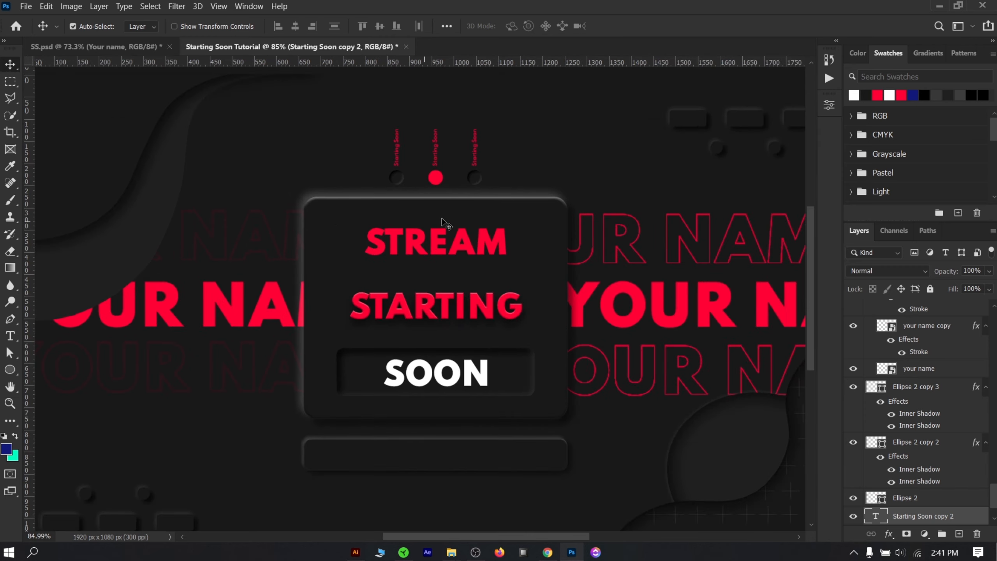
Select the three vertical labels and enlarge them together to about 112%
scroll(549, 157, up, 2)
shift+click(461, 159)
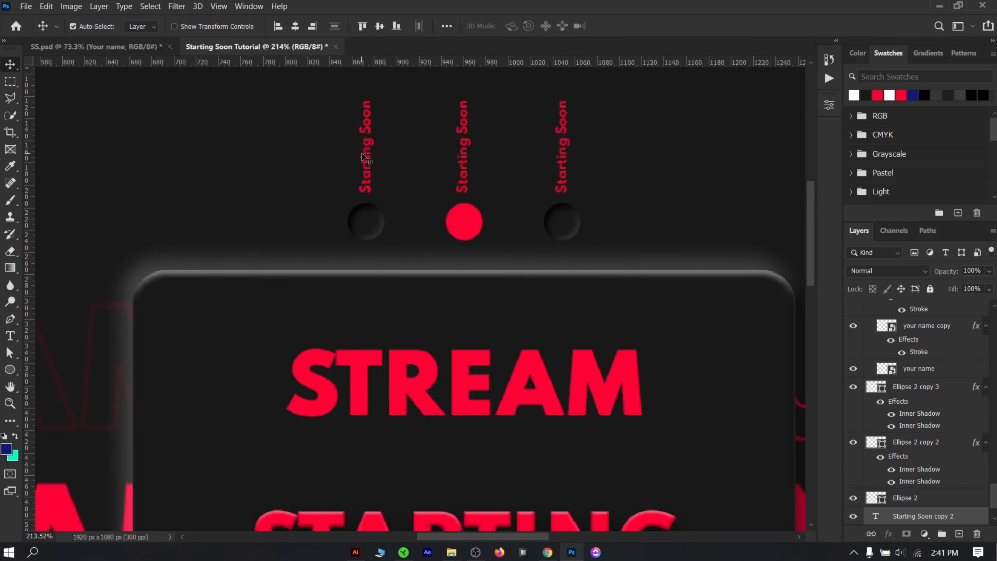
key(ctrl+t)
drag(586, 202, 587, 195)
click(644, 24)
click(332, 158)
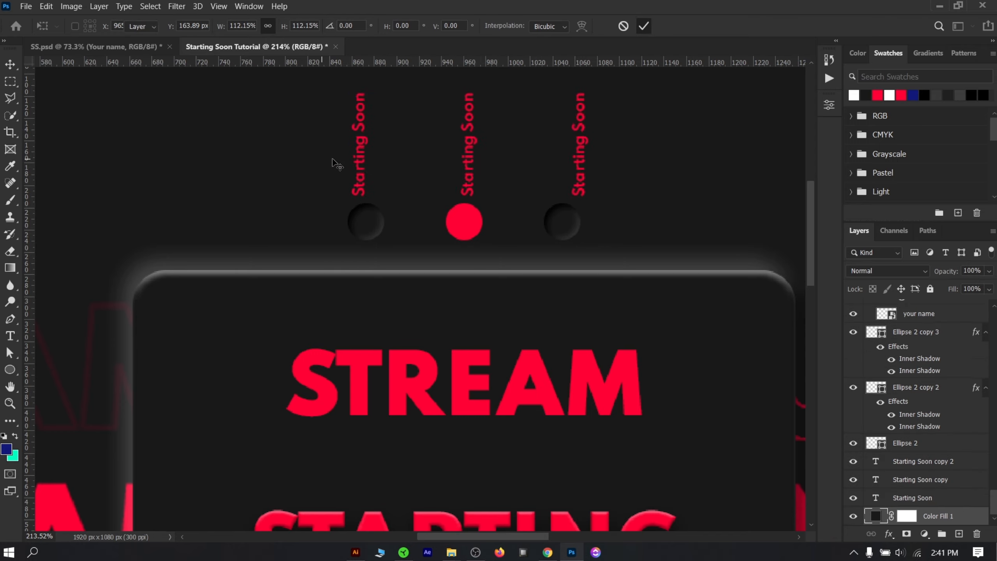
Move each of the three enlarged labels sideways so it is centred over its own circle
drag(360, 169, 371, 179)
key(Left)
key(Left)
drag(483, 172, 487, 170)
key(Left)
key(Left)
key(Left)
key(Left)
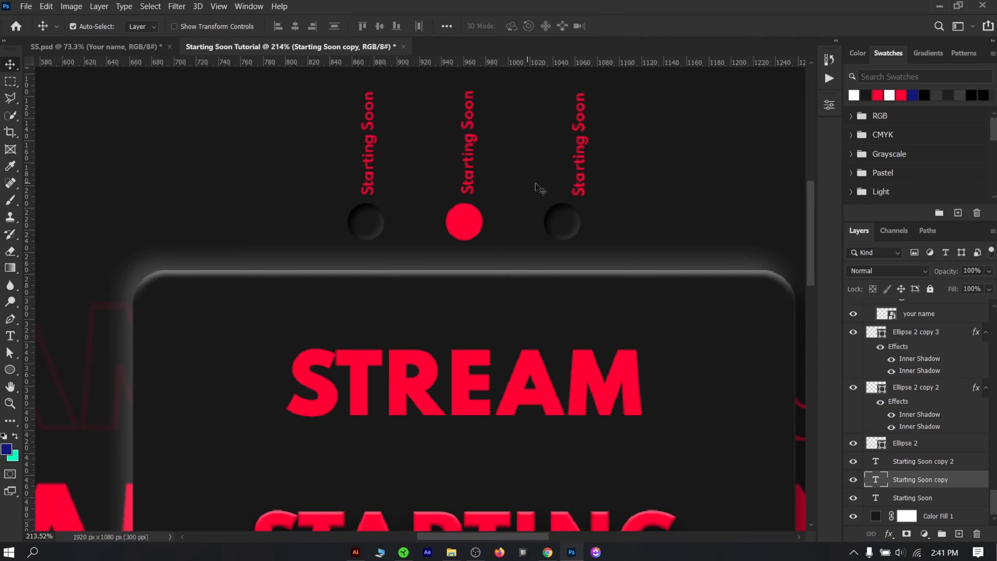
drag(581, 156, 565, 156)
key(Right)
key(Right)
key(Left)
scroll(480, 194, down, 4)
Replace the text of the label above the red circle with Be Right Back
scroll(469, 180, up, 7)
double_click(494, 173)
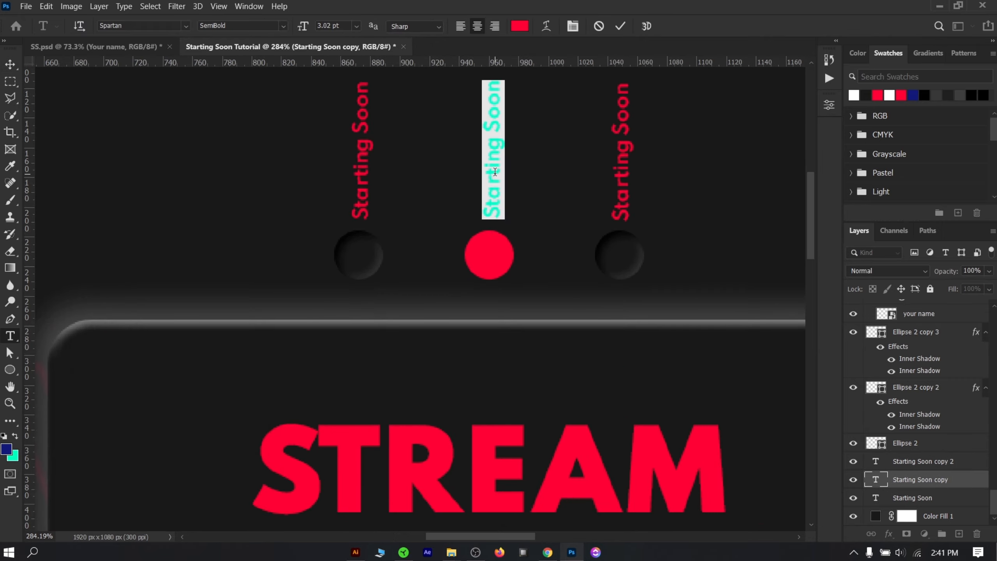
text(Ber Right Back)
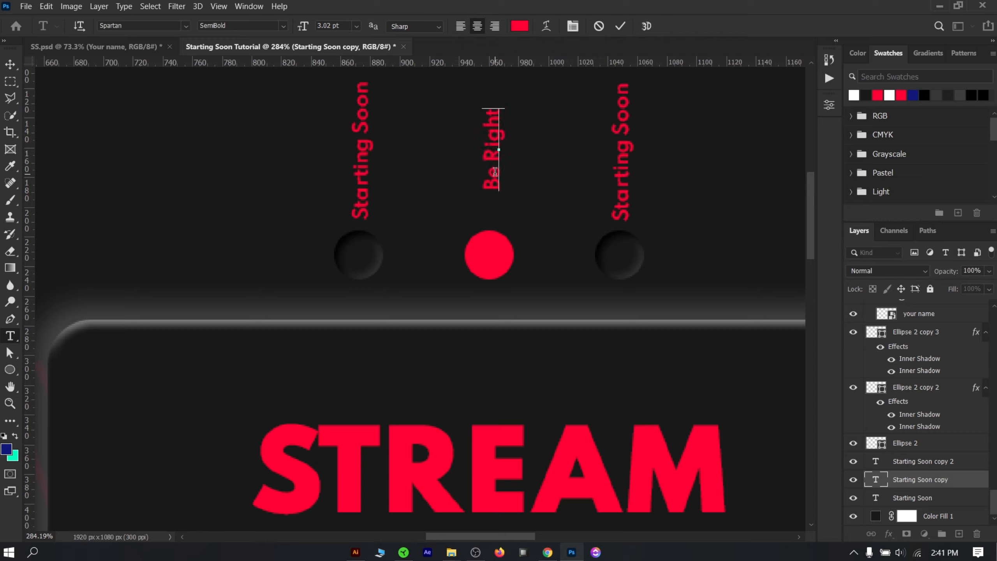
click(622, 26)
Add a horizontal guide just above the circles and lower the Be Right Back label onto it
key(v)
drag(569, 62, 556, 217)
drag(498, 210, 498, 212)
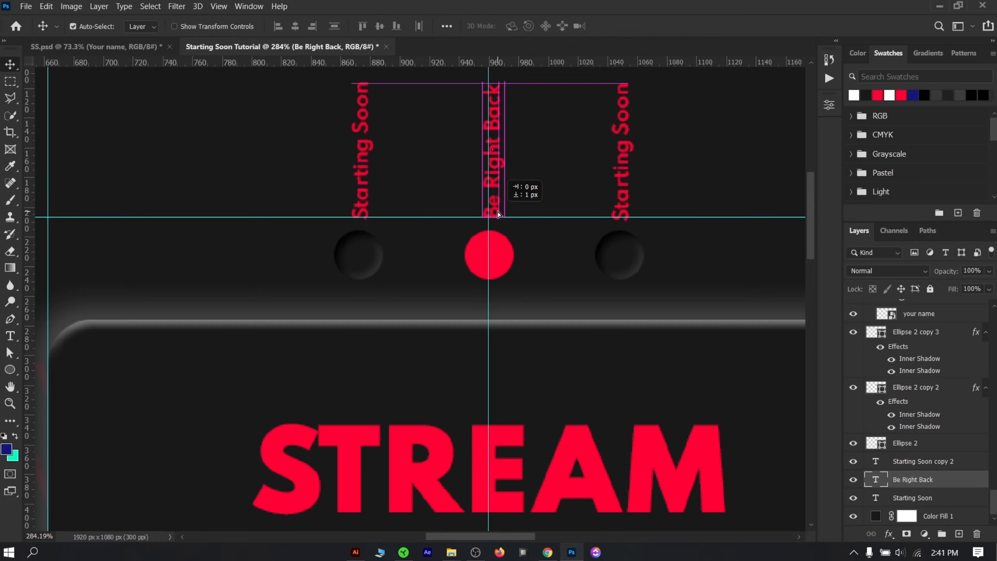
Replace the text of the label above the right circle with Ending Soon and lower it onto the horizontal guide
double_click(623, 194)
text(Ending Soon)
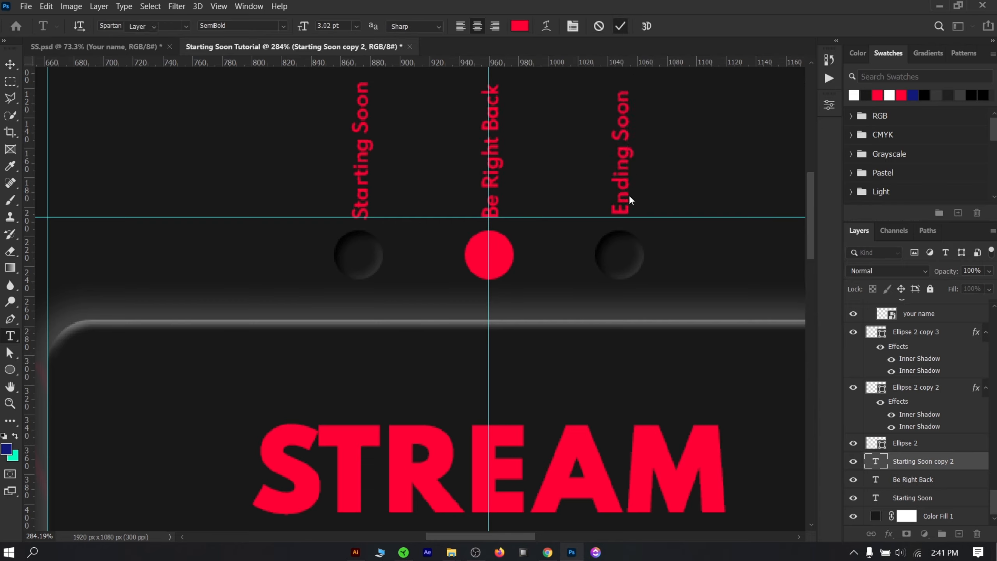
key(ctrl+Return)
key(v)
drag(622, 199, 623, 202)
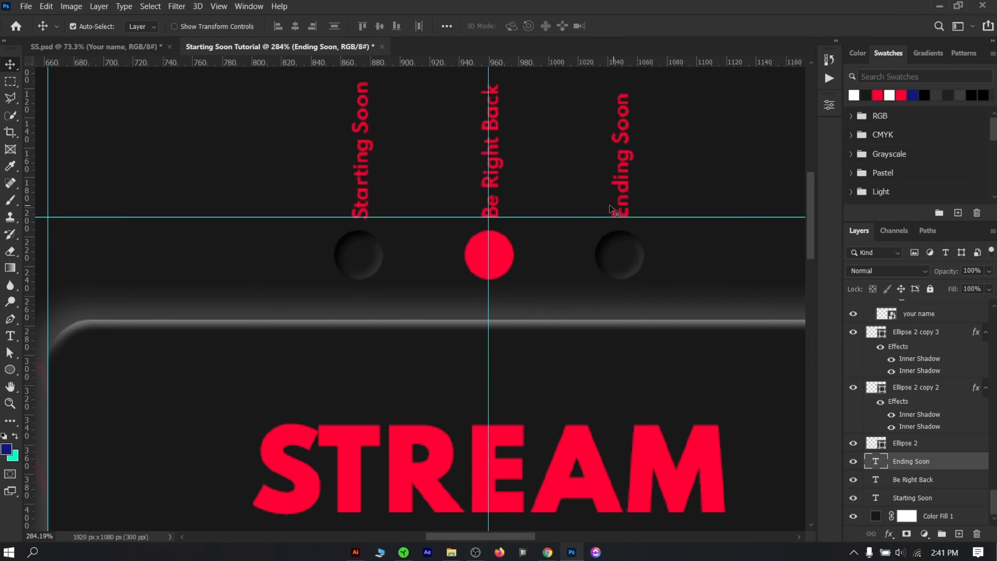
Recolour the Starting Soon label above the left circle to dark grey 404040
scroll(604, 220, down, 5)
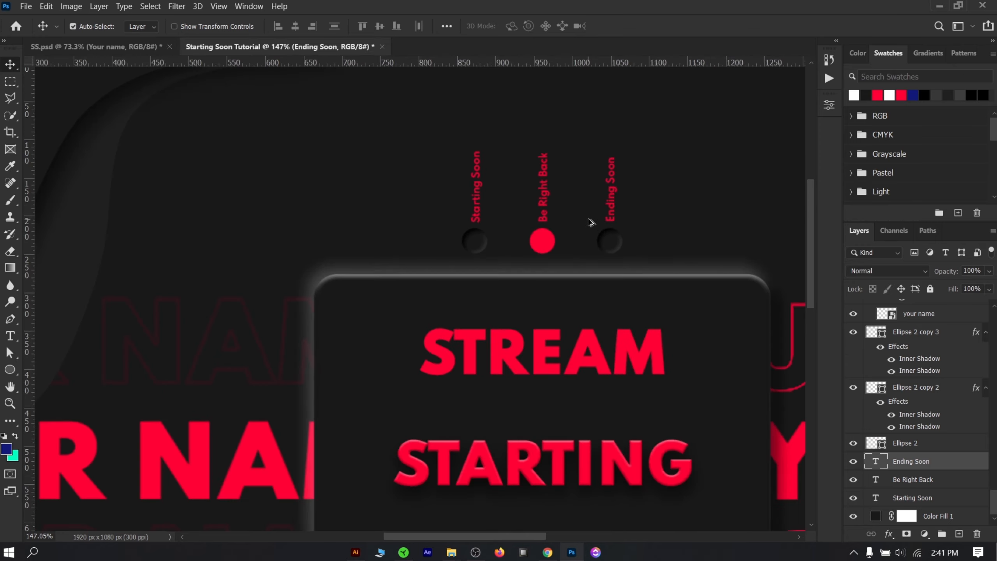
scroll(528, 218, up, 4)
double_click(438, 183)
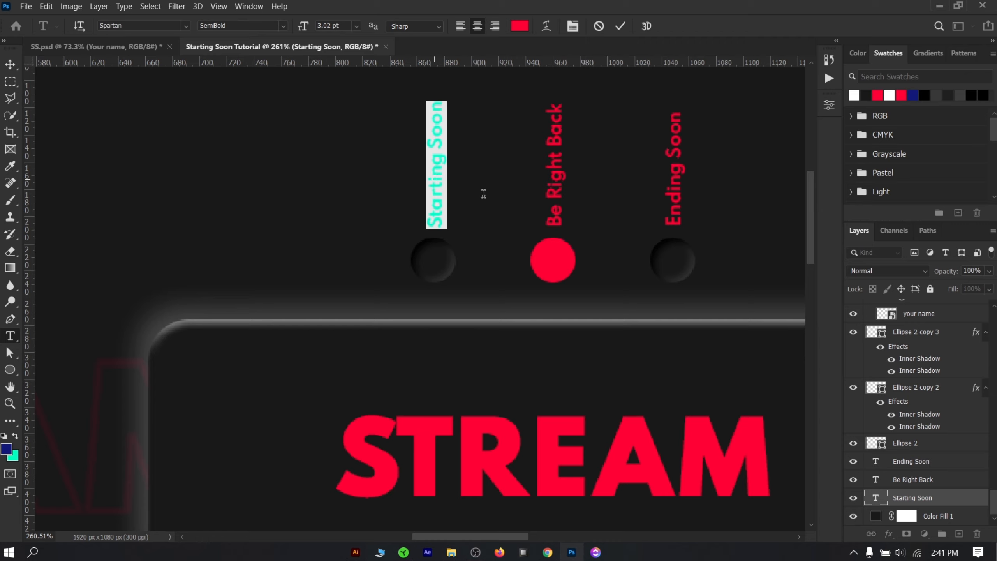
click(519, 26)
click(289, 174)
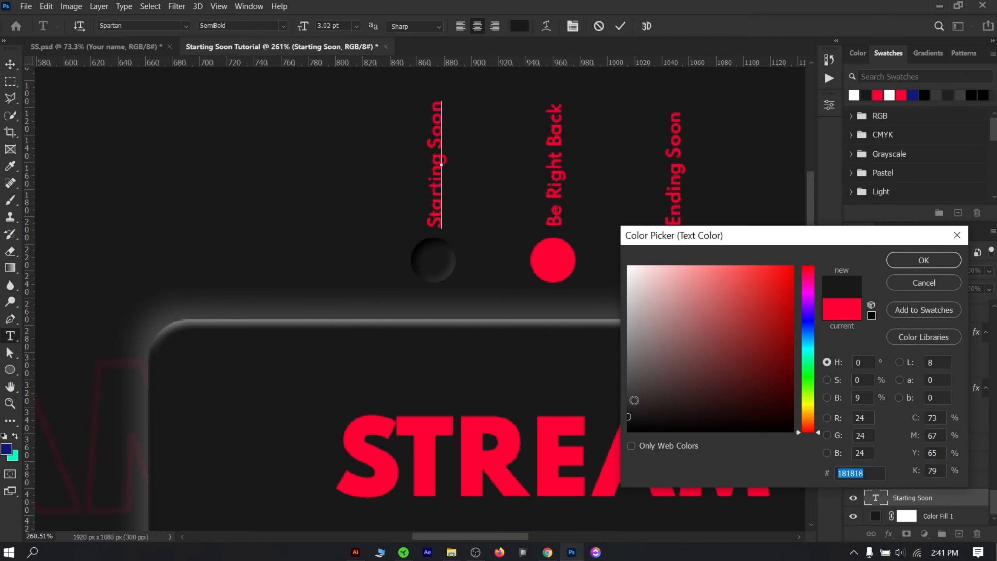
drag(624, 415, 628, 394)
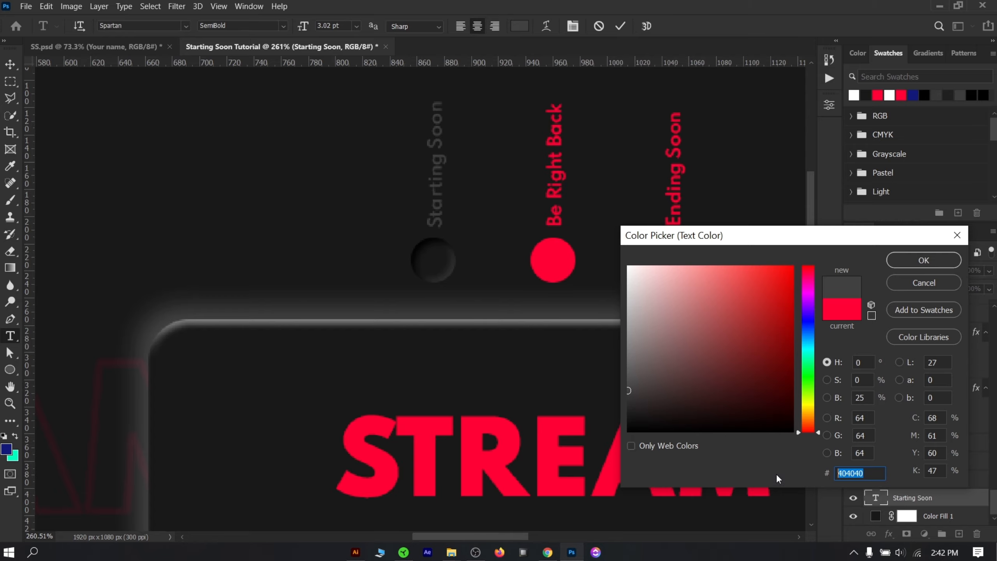
click(919, 265)
Recolour the Ending Soon label above the right circle to dark grey 404040
ctrl+click(679, 171)
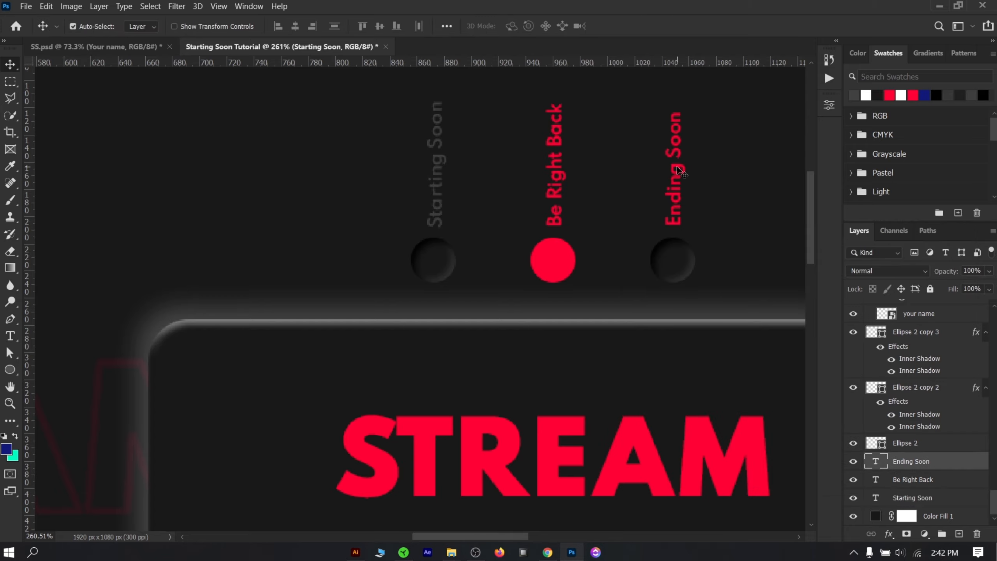
double_click(677, 166)
click(518, 26)
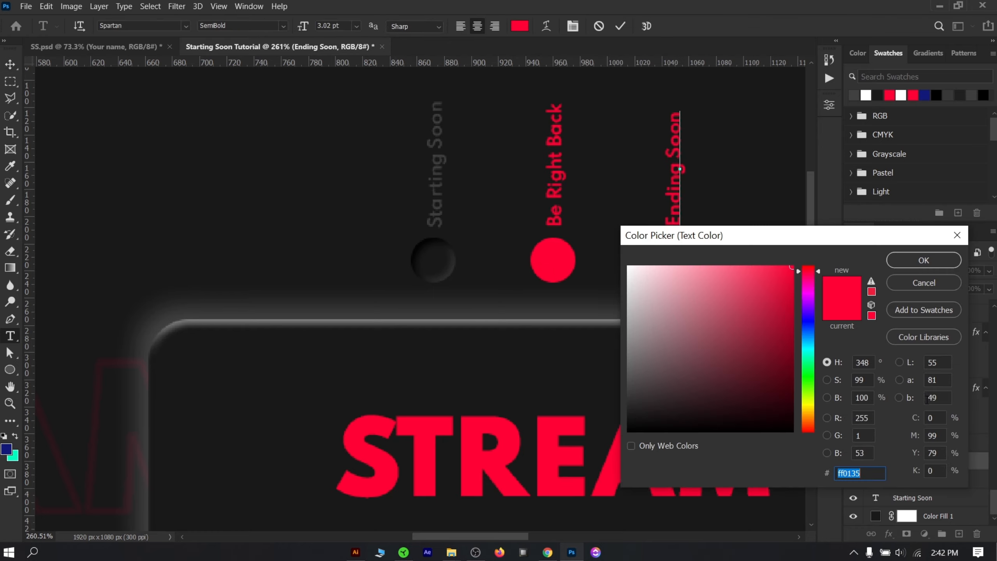
key(ctrl+v)
click(923, 261)
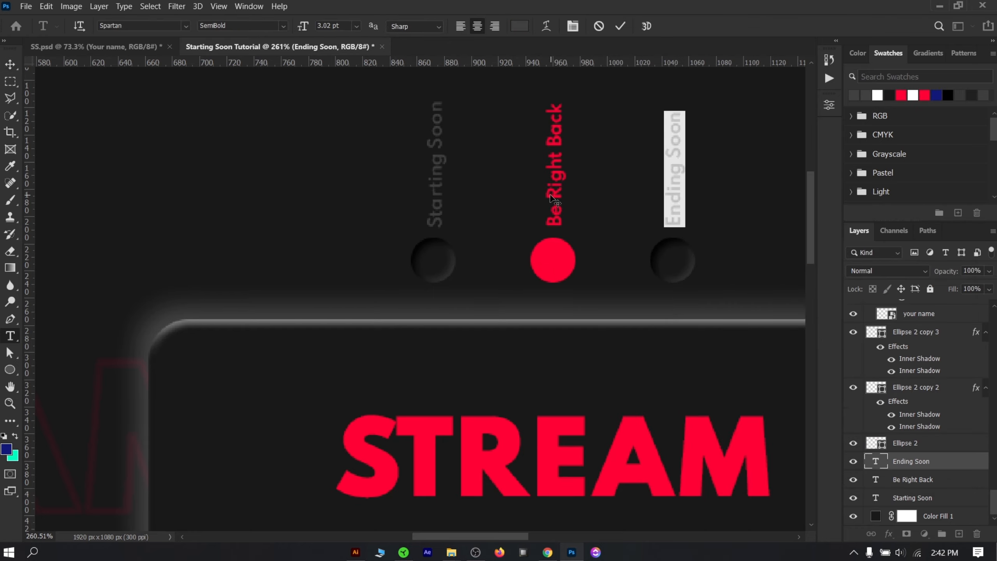
click(620, 26)
Recolour the Be Right Back label above the middle circle to dark grey 404040
triple_click(556, 141)
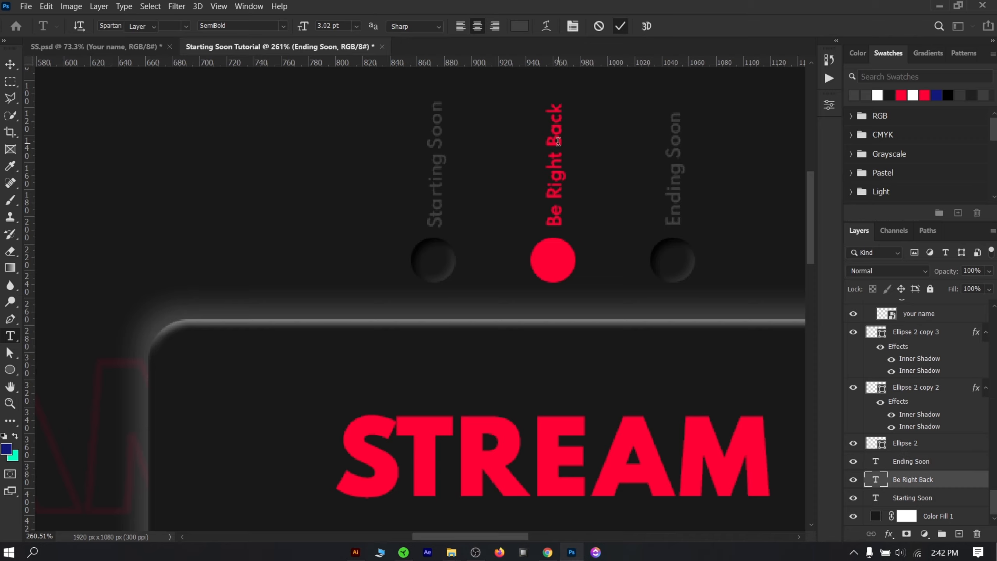
click(519, 26)
key(ctrl+v)
click(946, 257)
click(621, 26)
Recolour the Starting Soon label to the red sampled from the filled circle
double_click(438, 151)
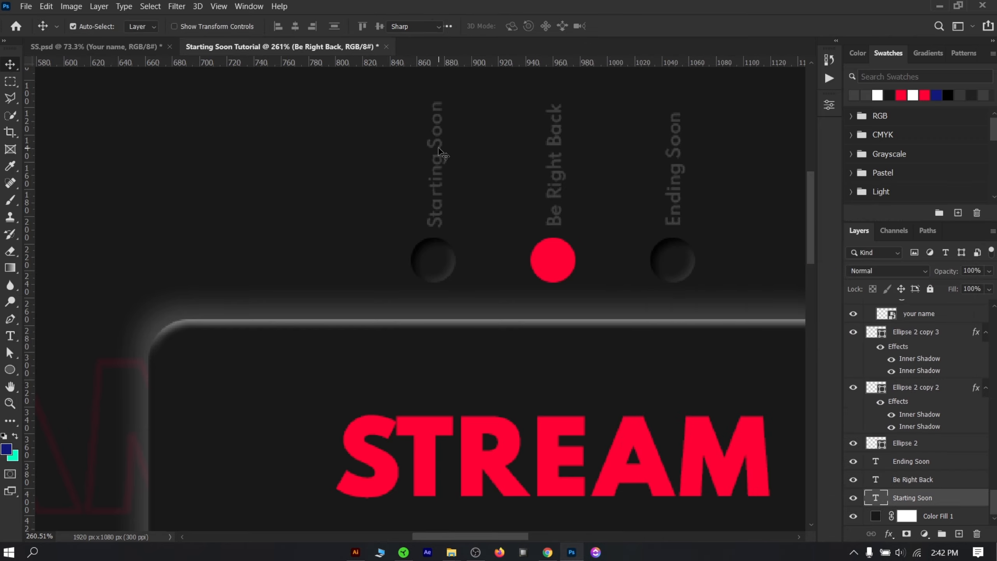
click(519, 26)
click(553, 260)
click(924, 260)
click(620, 26)
key(v)
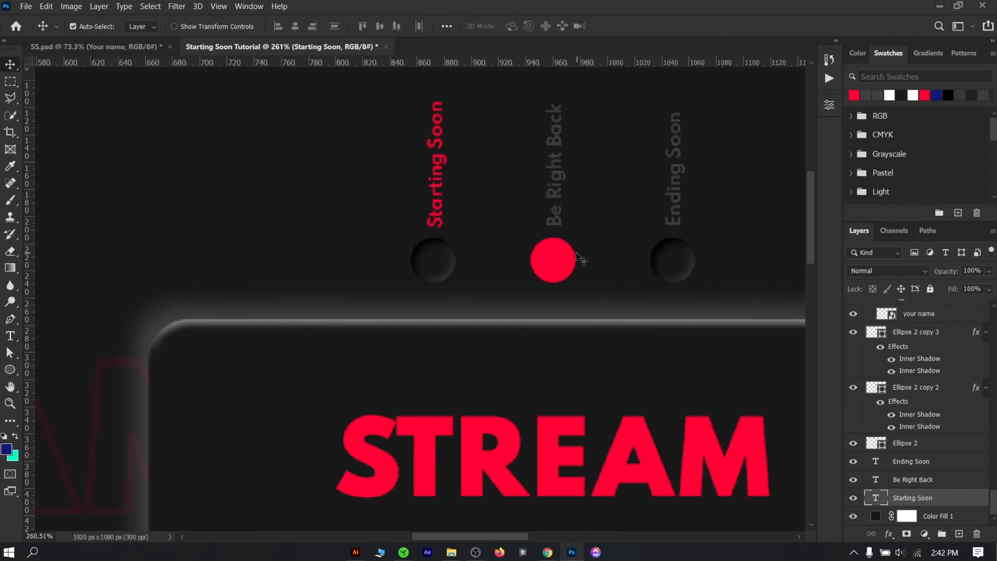
Swap the red circle with the left hollow circle so the red one sits beneath the Starting Soon label
mouse_move(555, 265)
mouse_down()
mouse_move(393, 258)
mouse_move(574, 263)
mouse_up()
drag(398, 262, 442, 265)
key(ctrl+0)
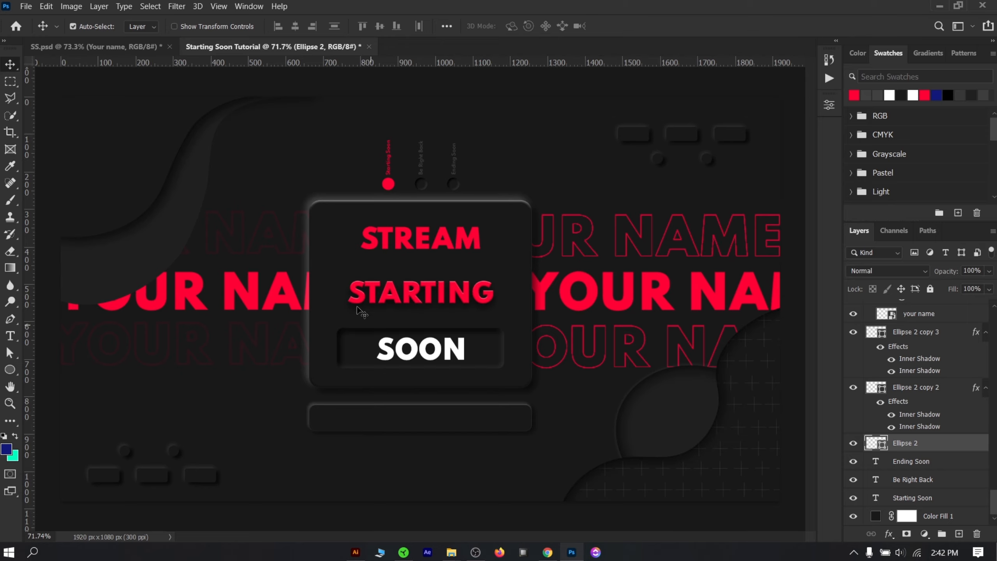
Add a text layer reading Username over the empty bar below the main panel, on a new layer above the bar's shape
scroll(376, 413, up, 4)
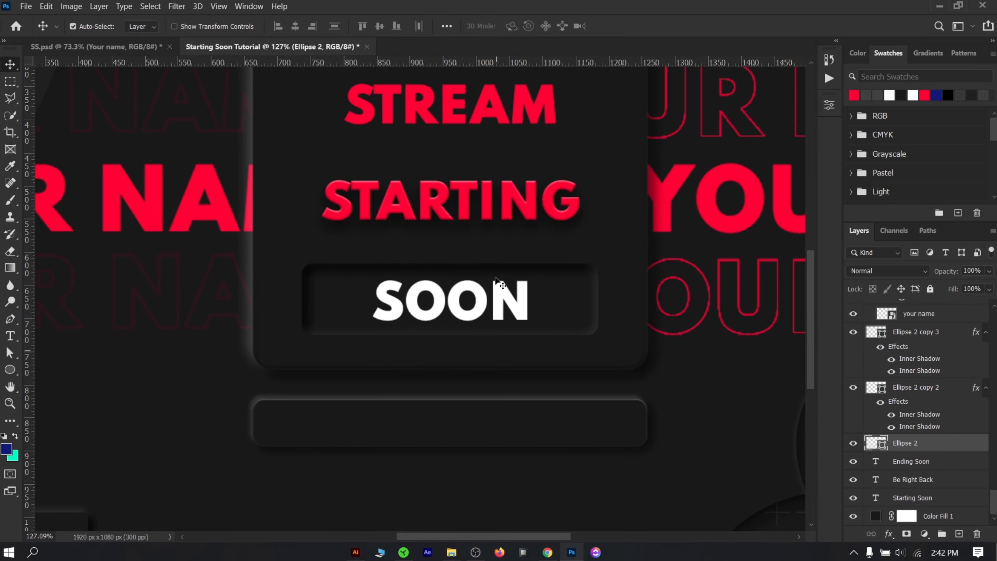
scroll(455, 426, up, 3)
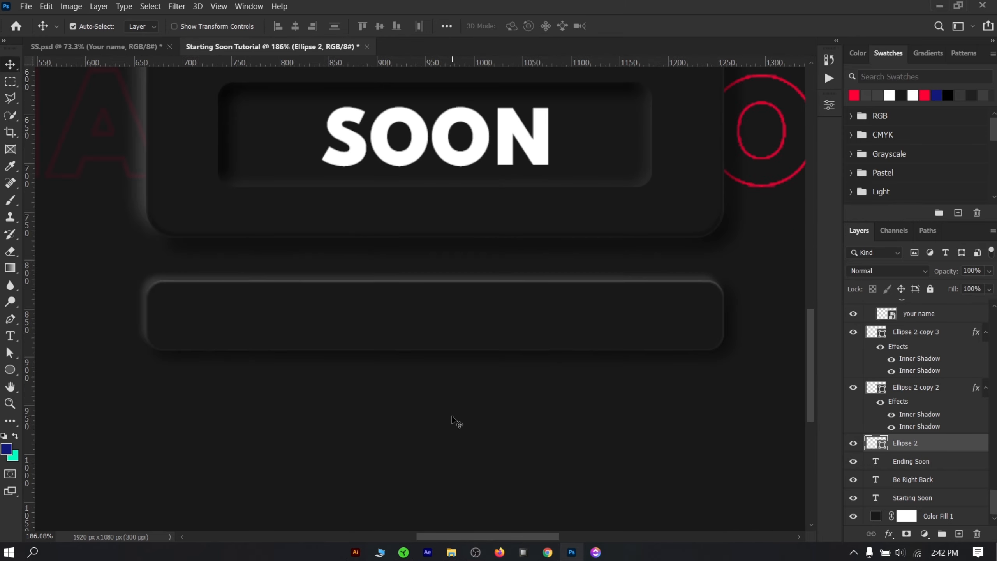
click(437, 336)
click(960, 534)
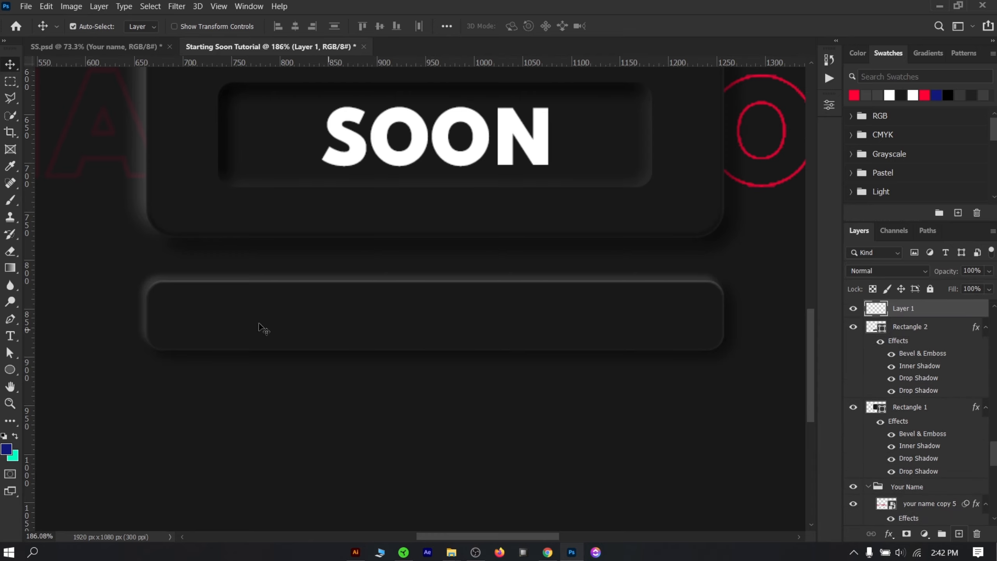
click(13, 338)
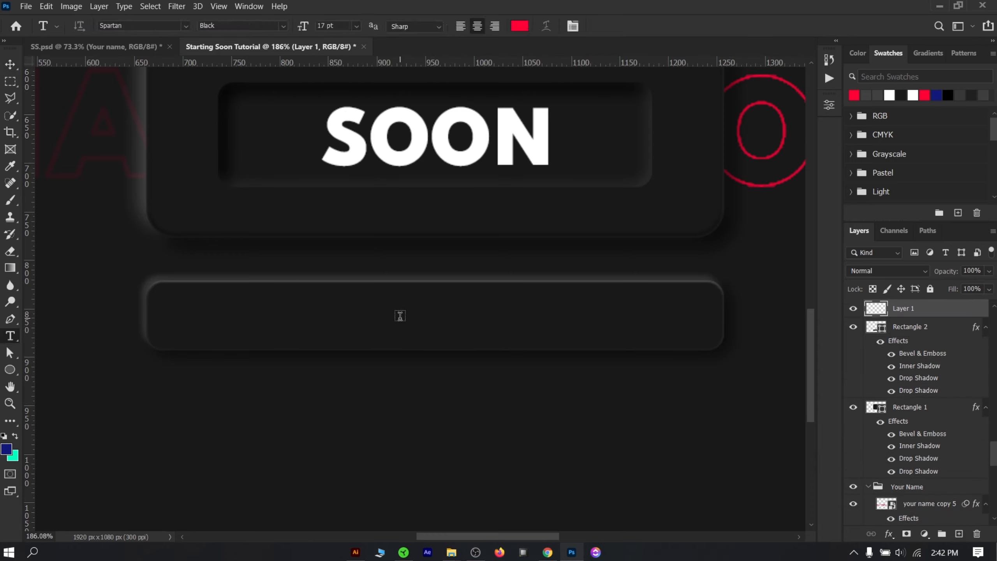
click(400, 316)
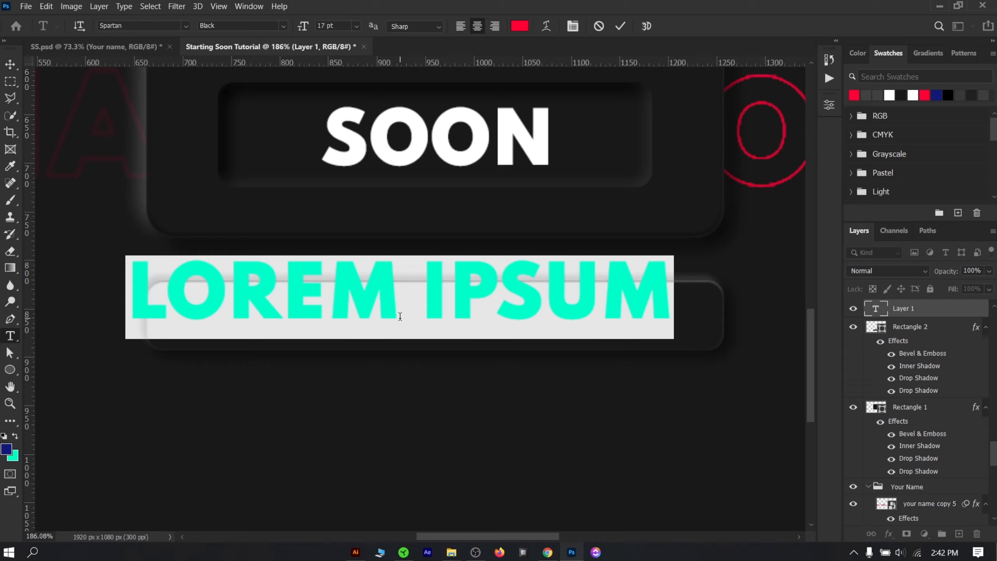
text(USERNAME)
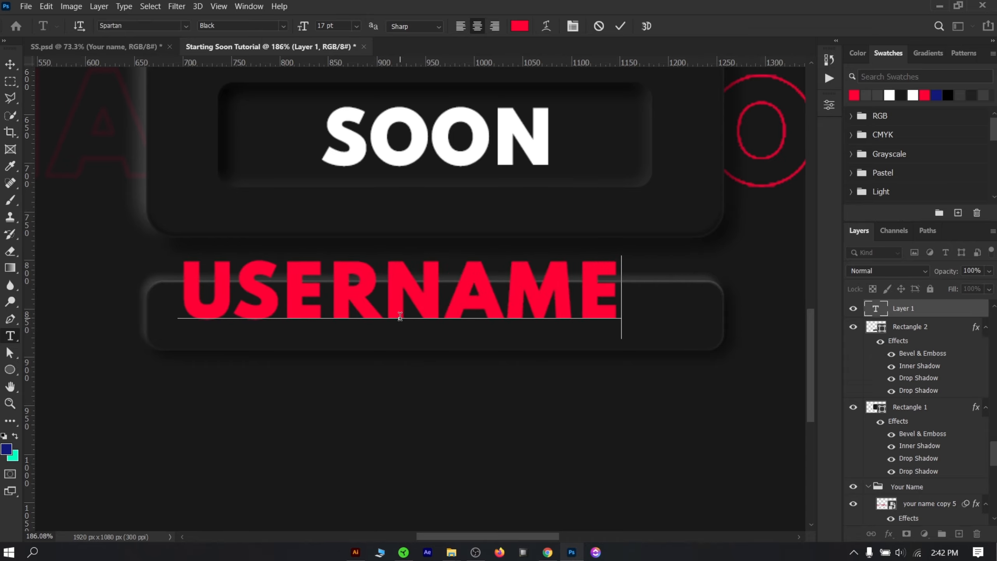
Turn off All Caps for the Username text and set its font weight to SemiBold
key(ctrl+a)
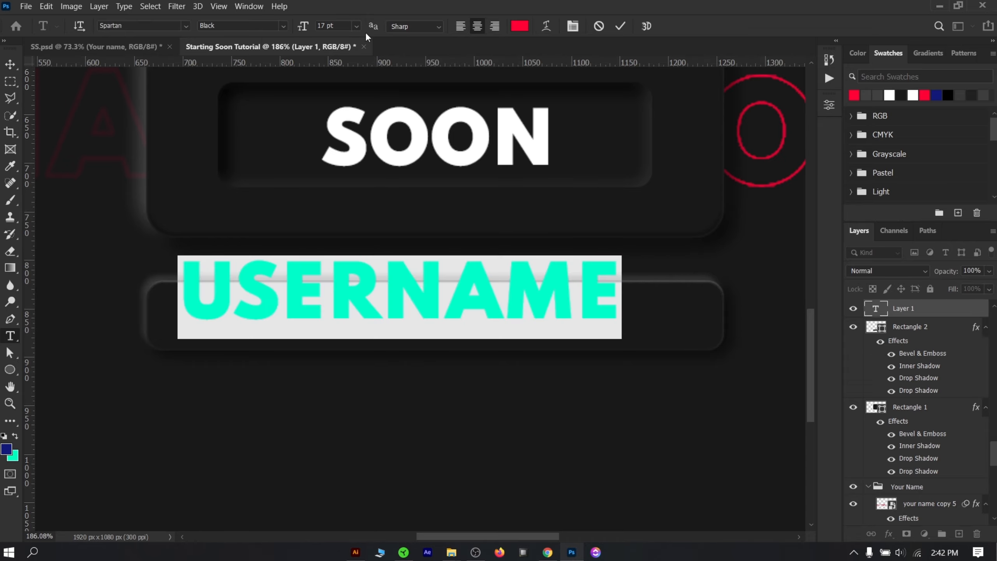
click(829, 104)
click(648, 417)
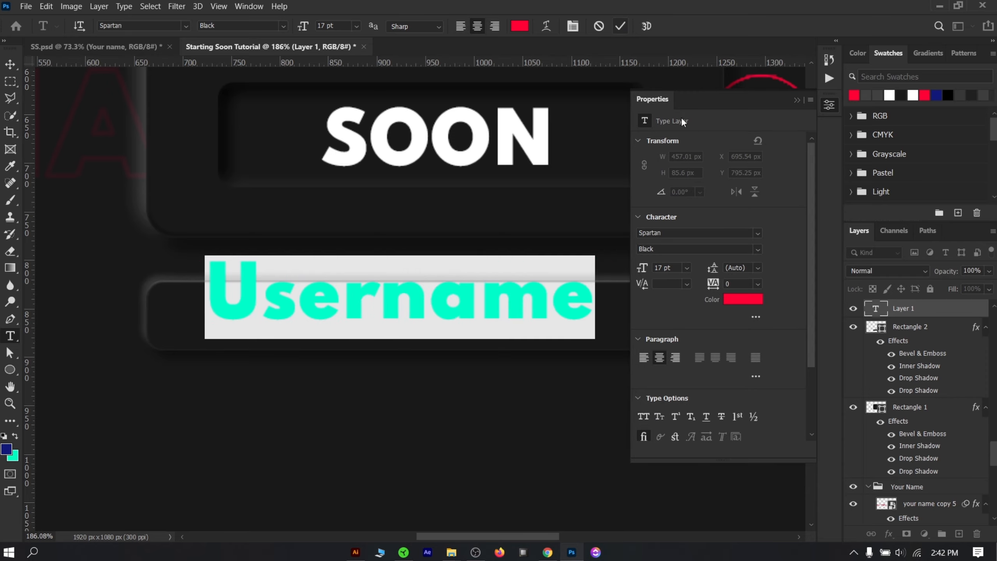
click(756, 253)
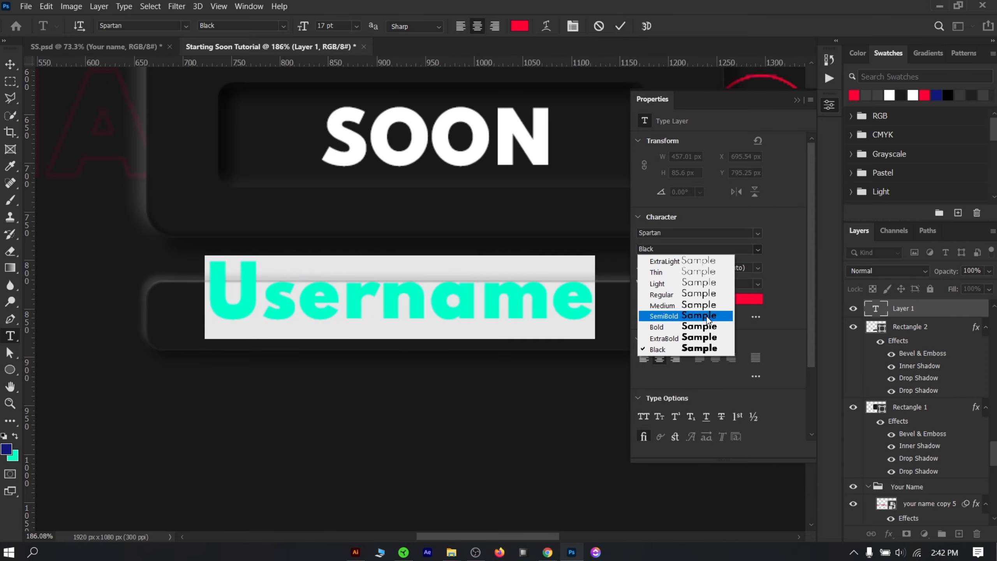
click(708, 319)
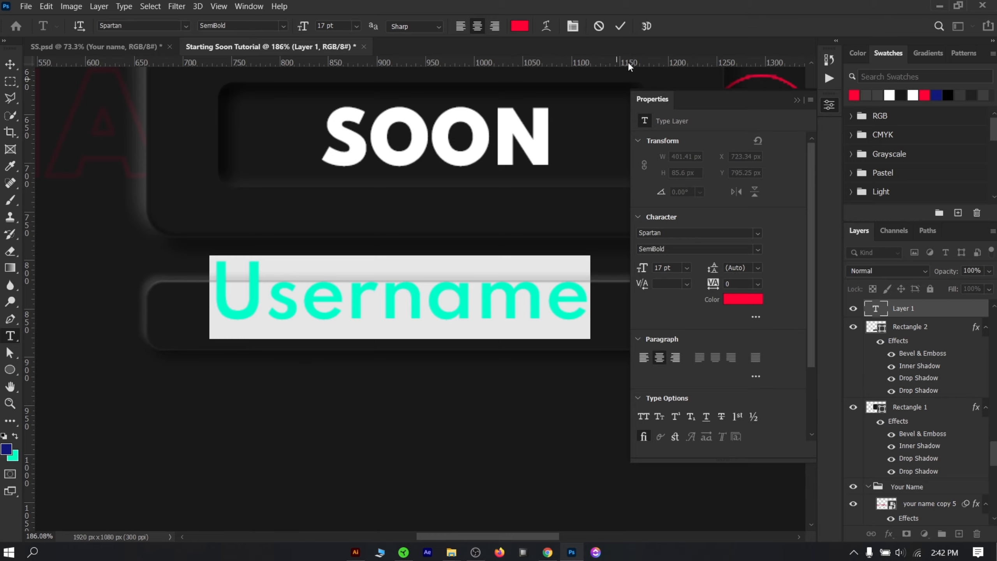
click(620, 27)
Recolour the Username text to white ffffff
double_click(452, 304)
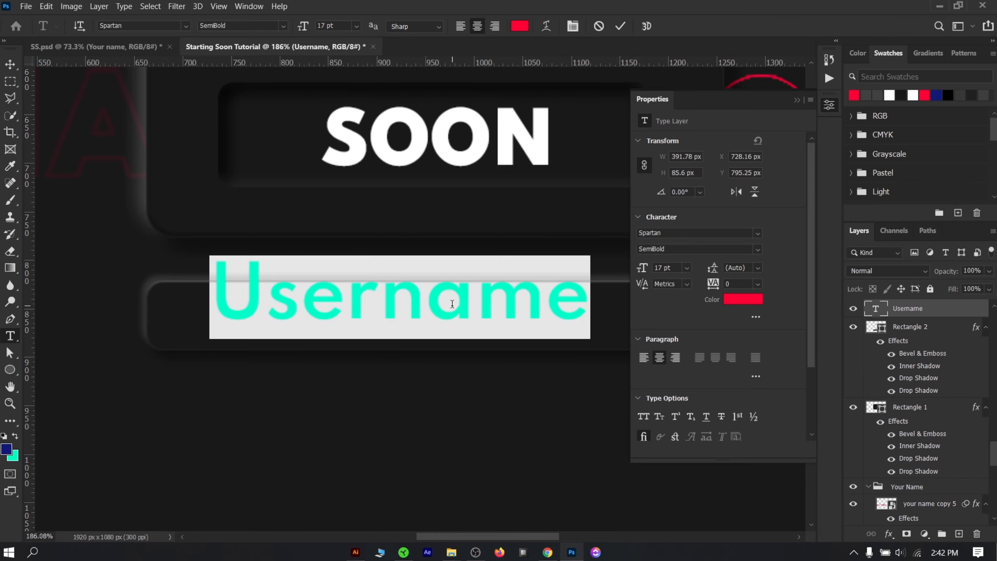
click(744, 302)
text(ffffff)
key(Return)
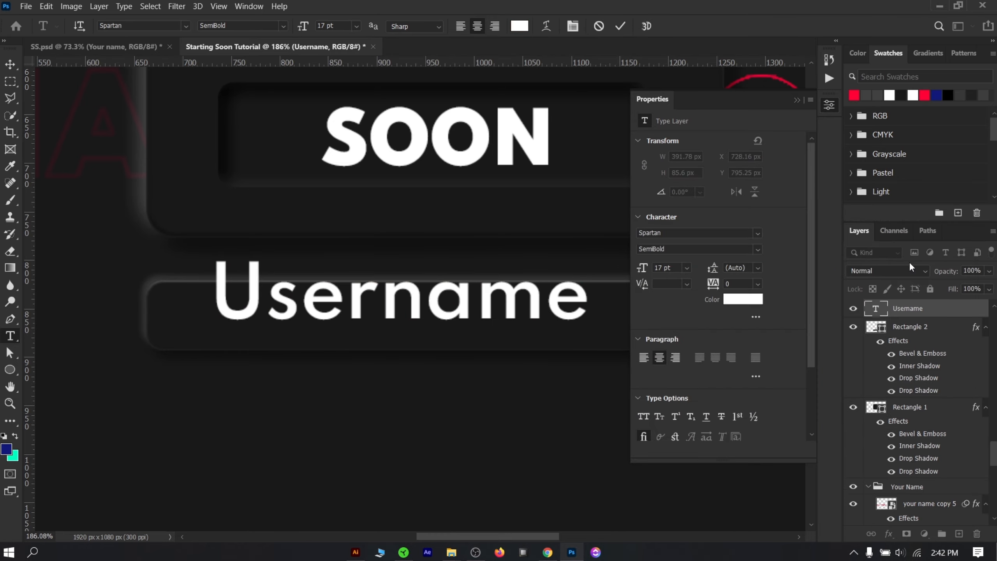
click(619, 26)
Scale the Username text down to about 46% and move it inside the bar
key(ctrl+t)
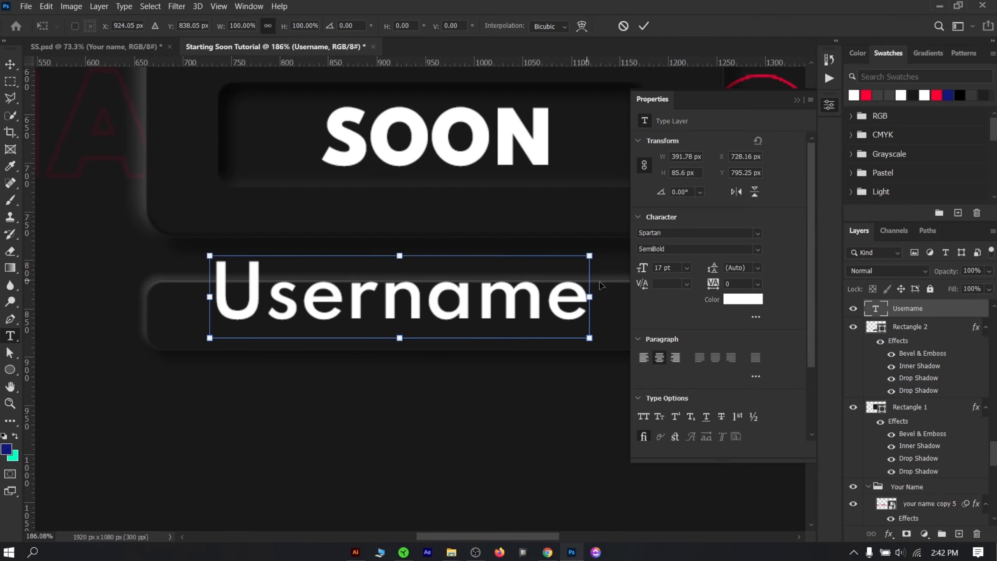
drag(575, 270, 479, 311)
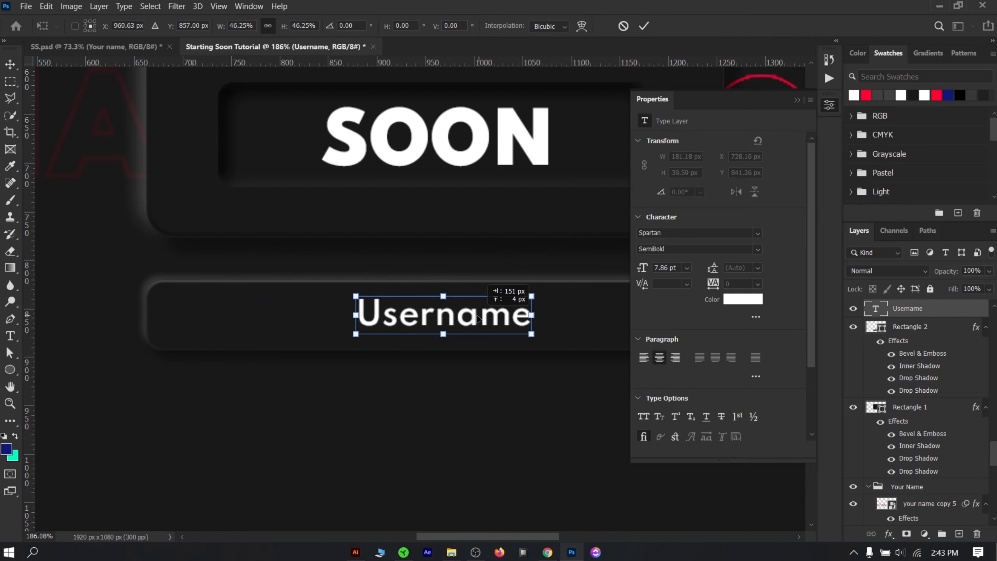
key(Return)
click(796, 101)
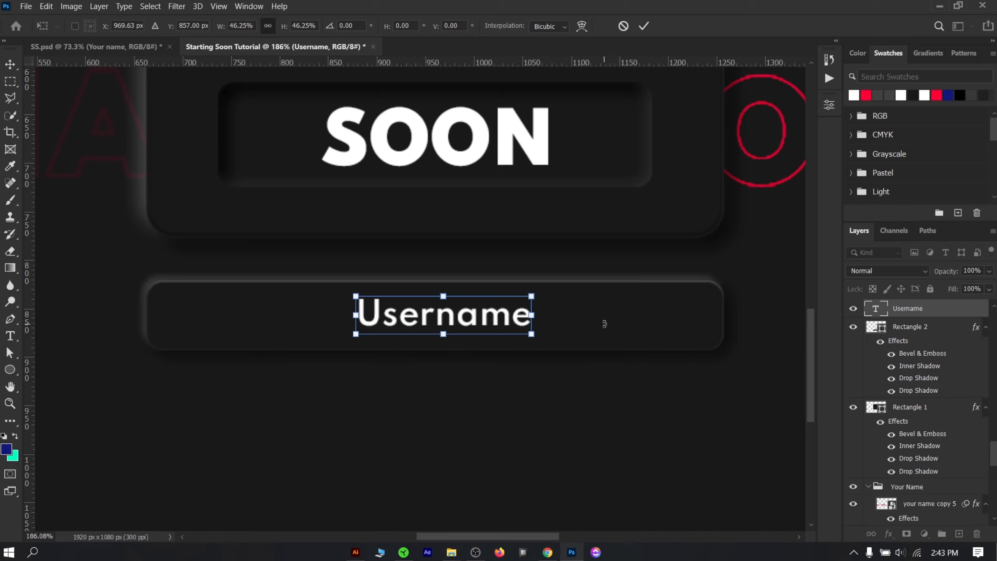
click(644, 26)
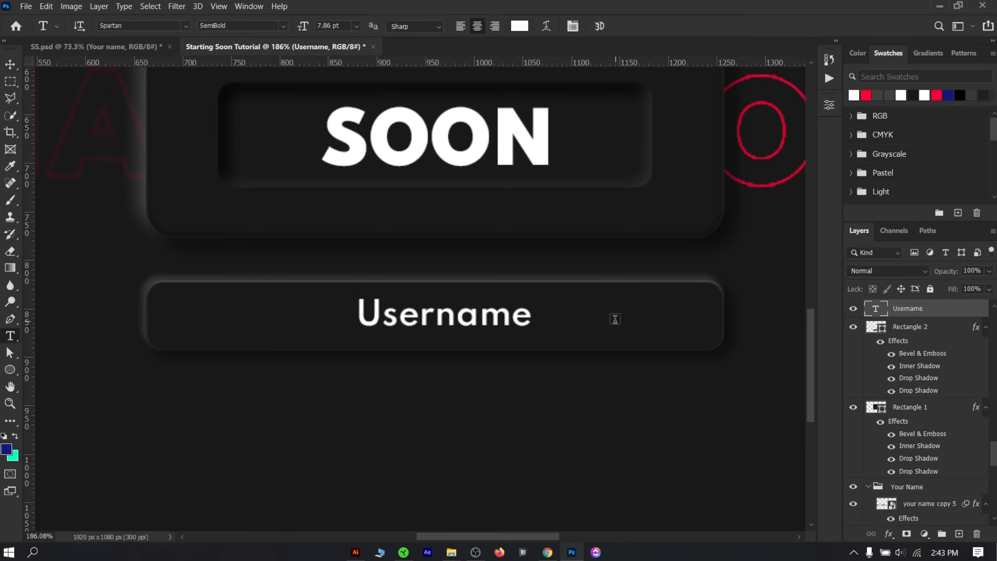
Centre the Username text horizontally and vertically on the bar
key(v)
click(626, 328)
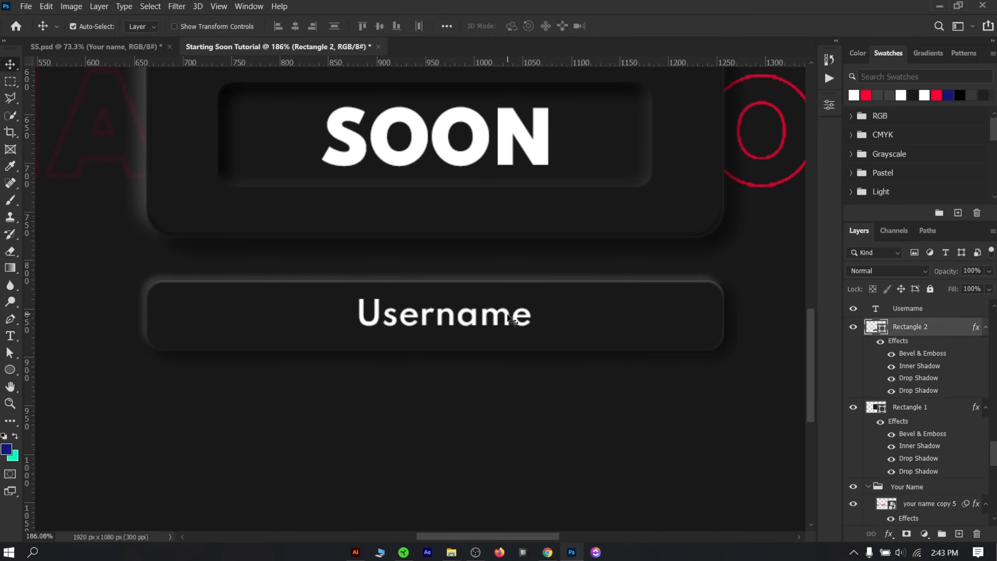
click(508, 316)
click(294, 28)
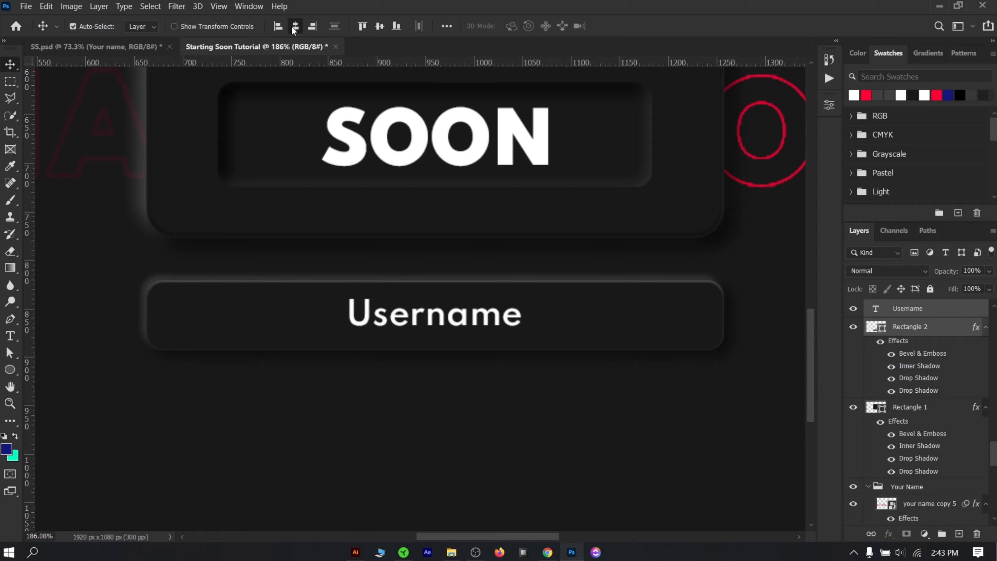
click(380, 32)
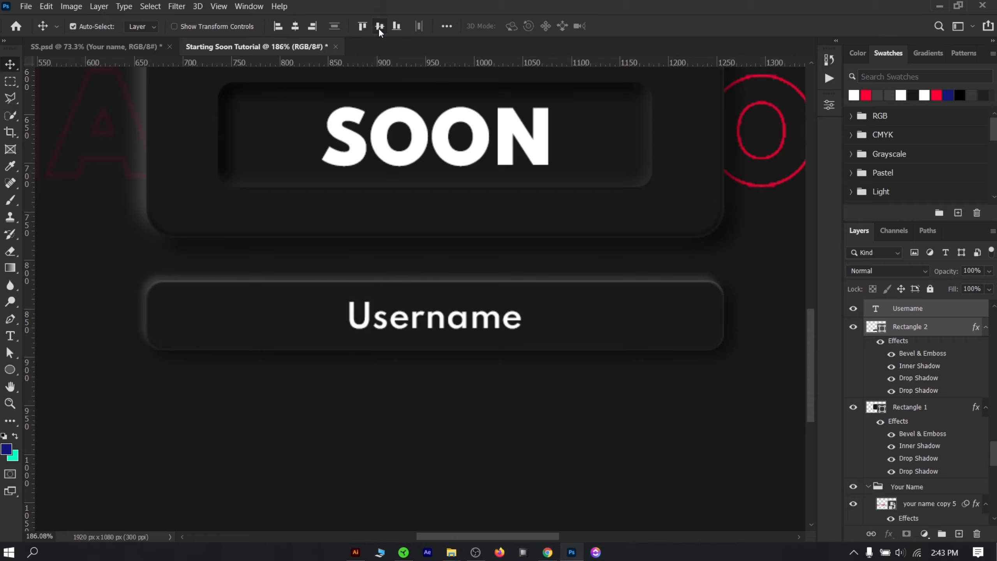
click(524, 380)
Copy the Discord icon layer from SS.psd into the Starting Soon Tutorial document
scroll(526, 381, down, 5)
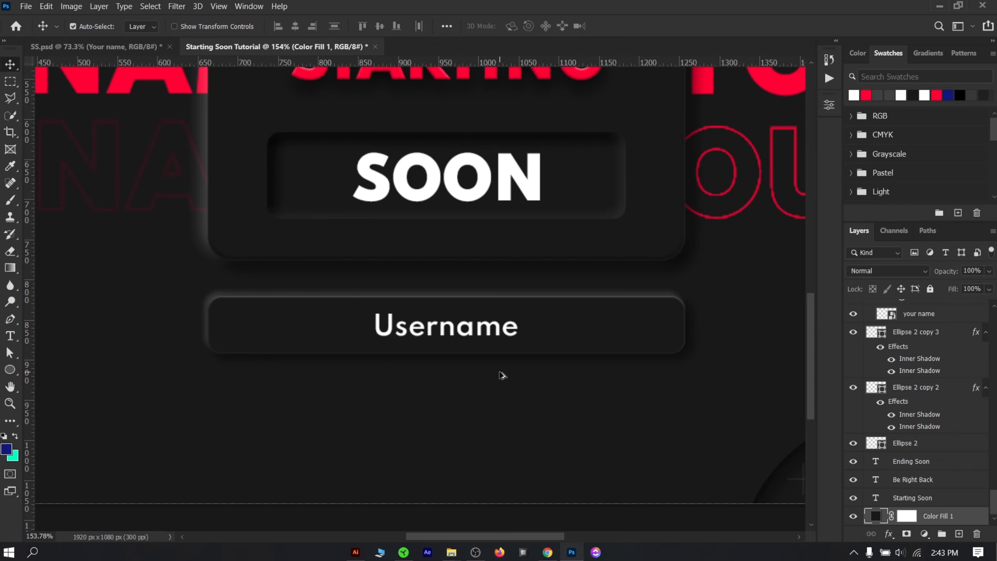
scroll(452, 383, up, 3)
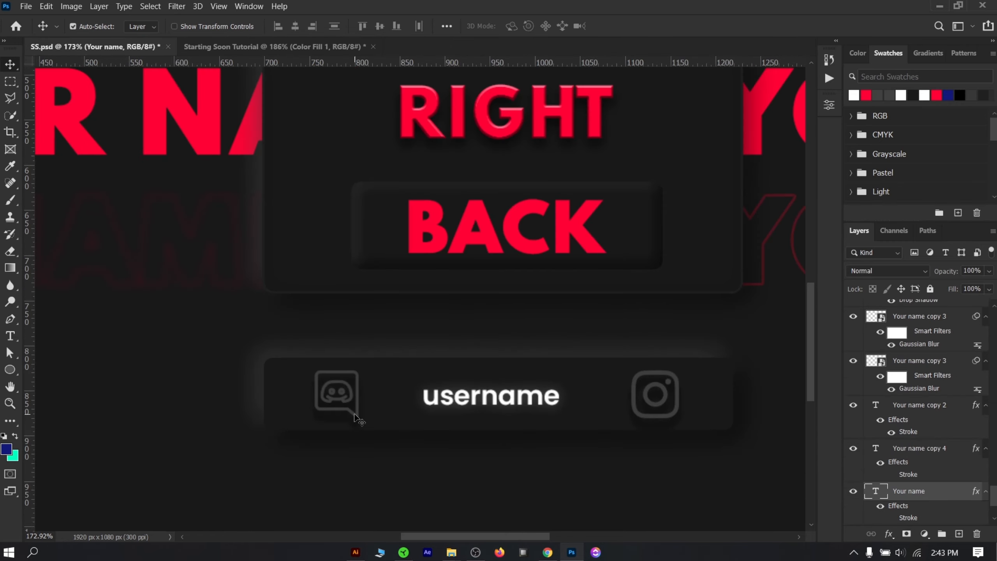
click(355, 415)
drag(383, 63, 352, 342)
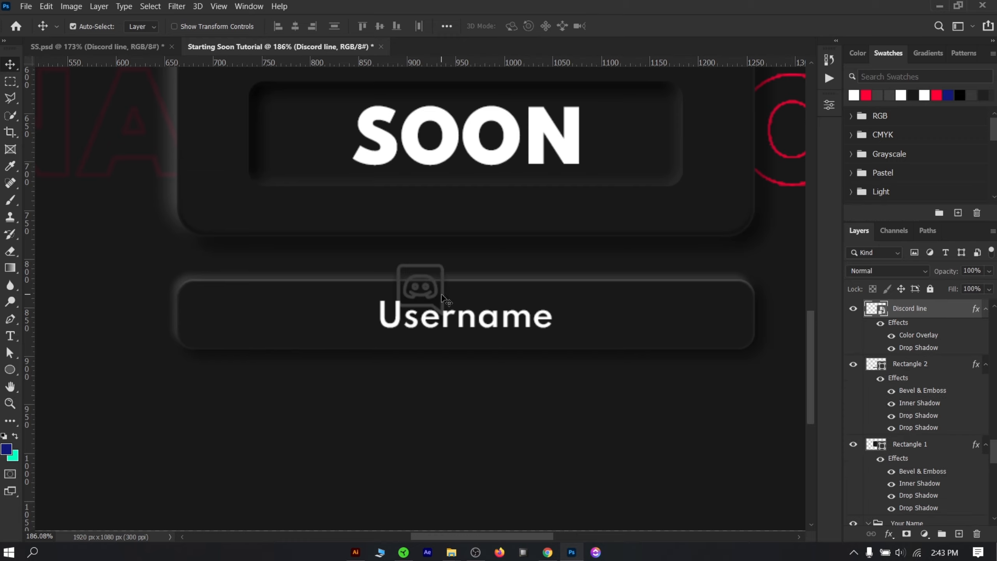
Place the Discord icon inside the bar, to the left of the Username text
key(ctrl+t)
drag(439, 296, 278, 320)
click(622, 26)
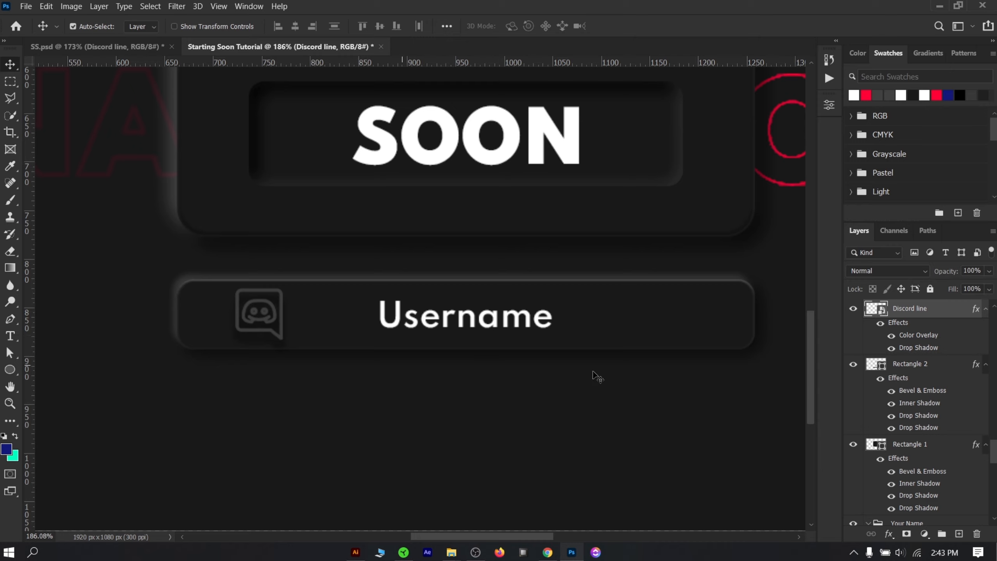
Examine the Discord icon's Color Overlay colour and its Drop Shadow colour and settings
double_click(918, 336)
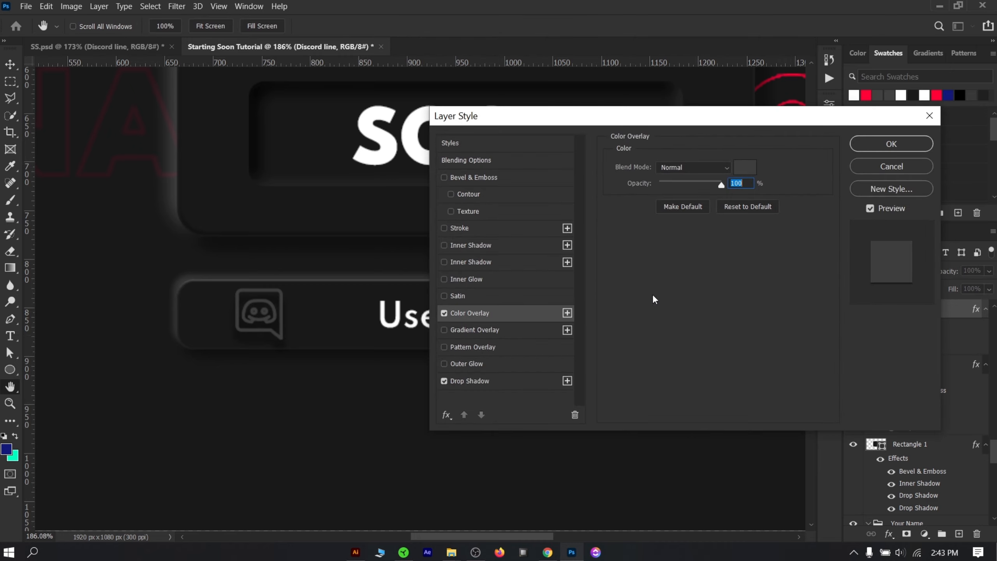
click(750, 167)
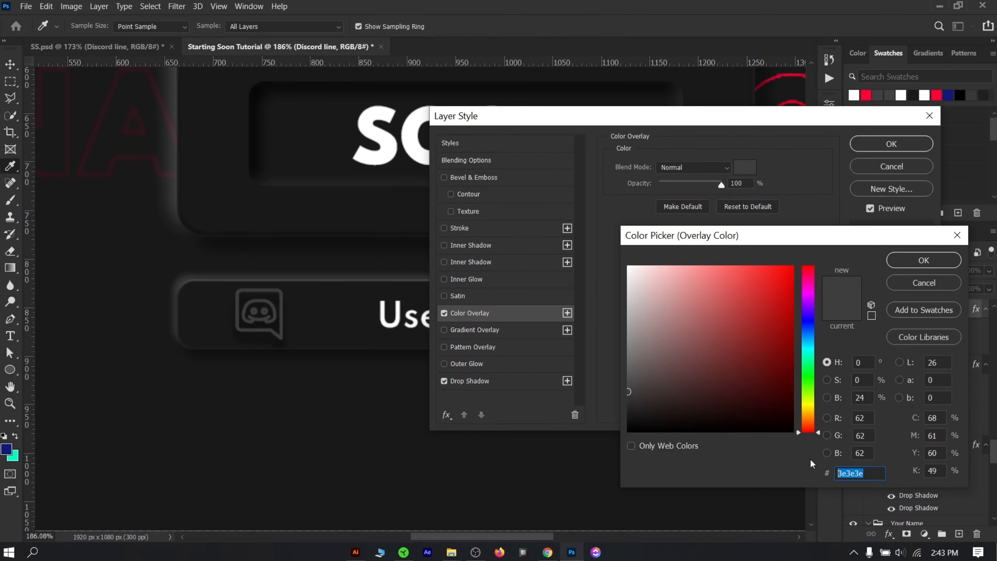
click(916, 262)
click(482, 384)
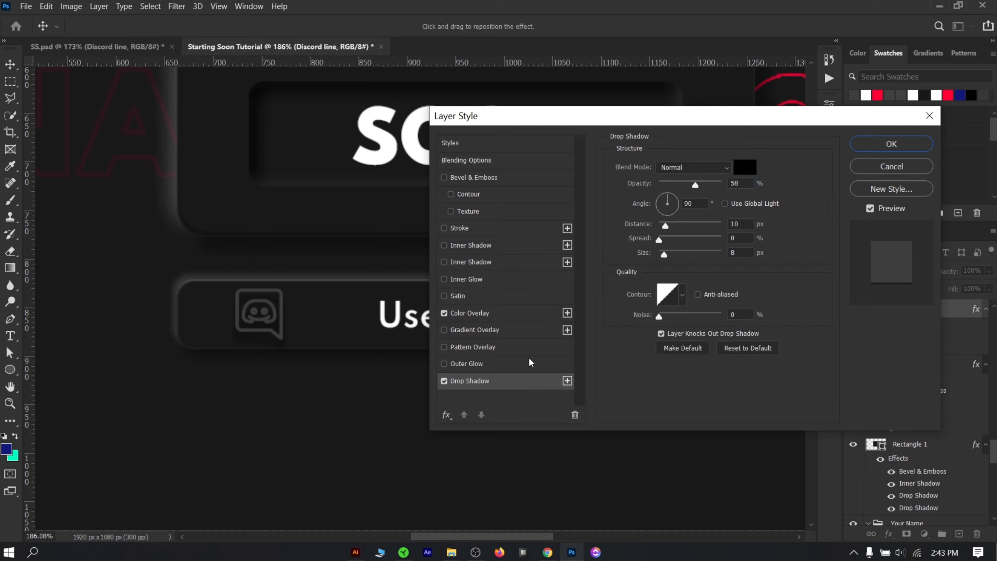
click(744, 167)
click(924, 266)
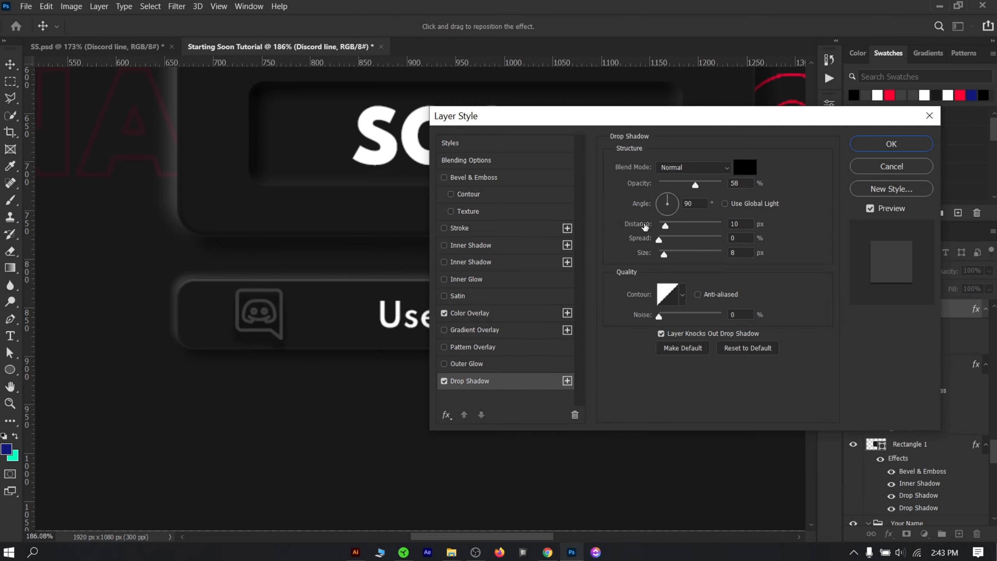